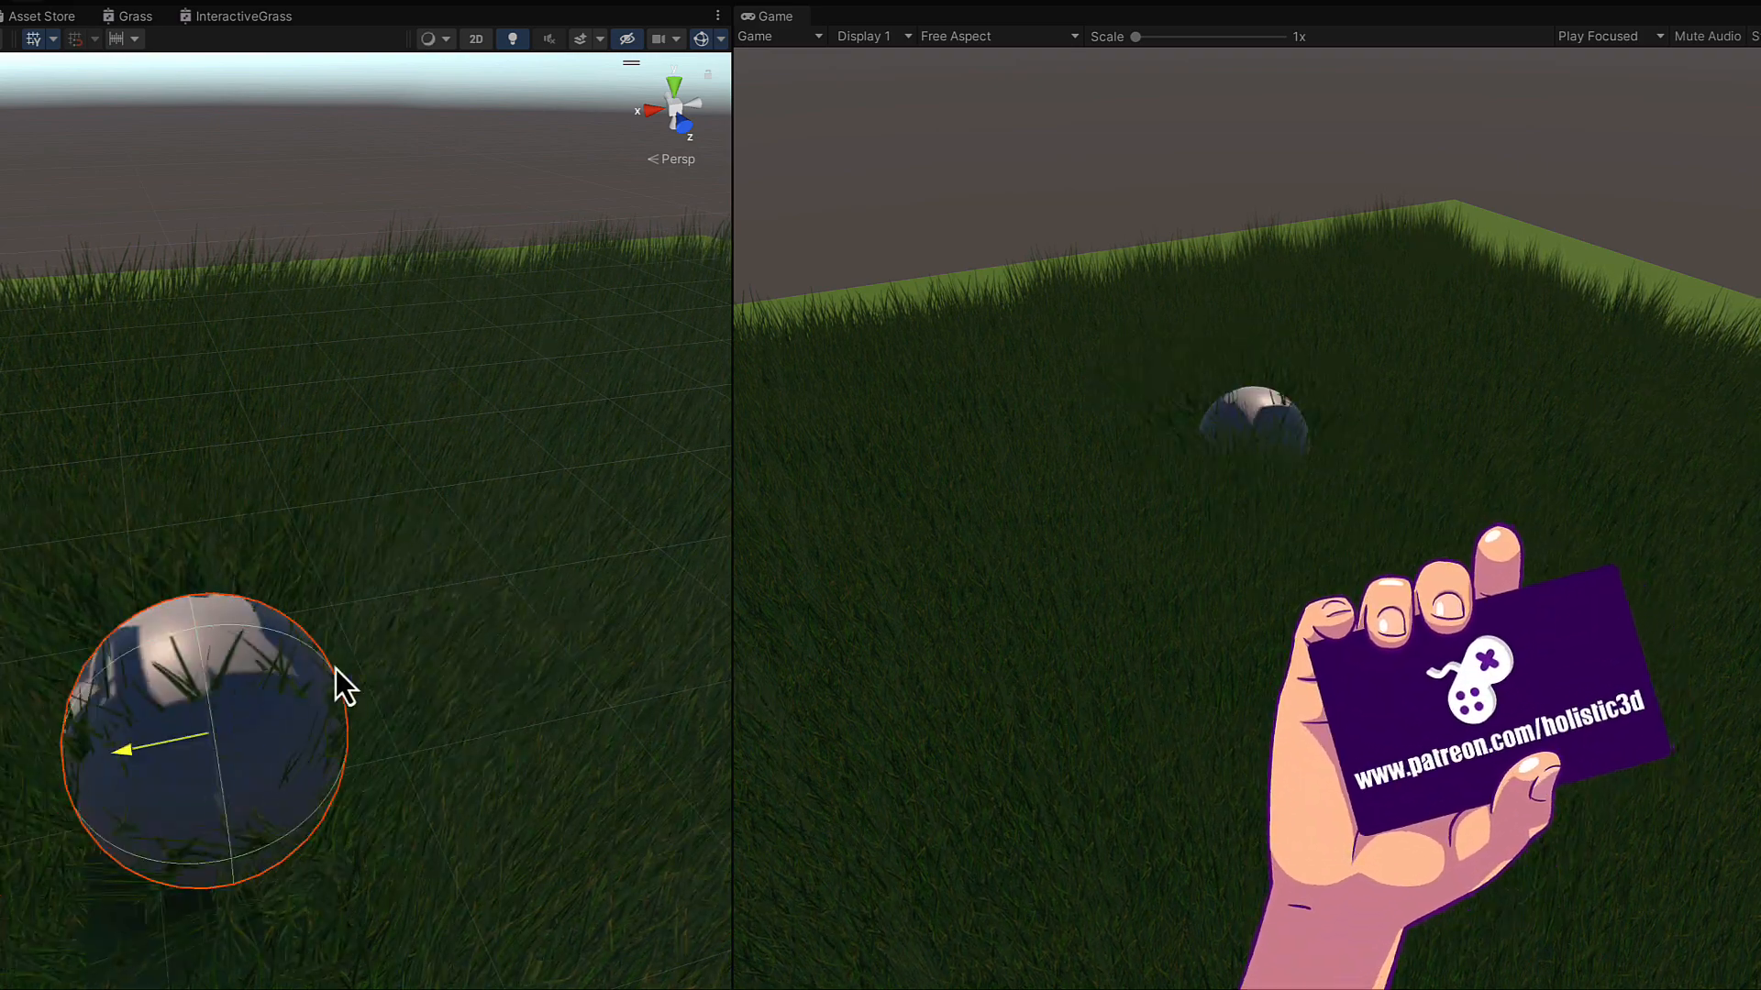
pyautogui.moveTo(415, 719); pyautogui.dragTo(482, 890)
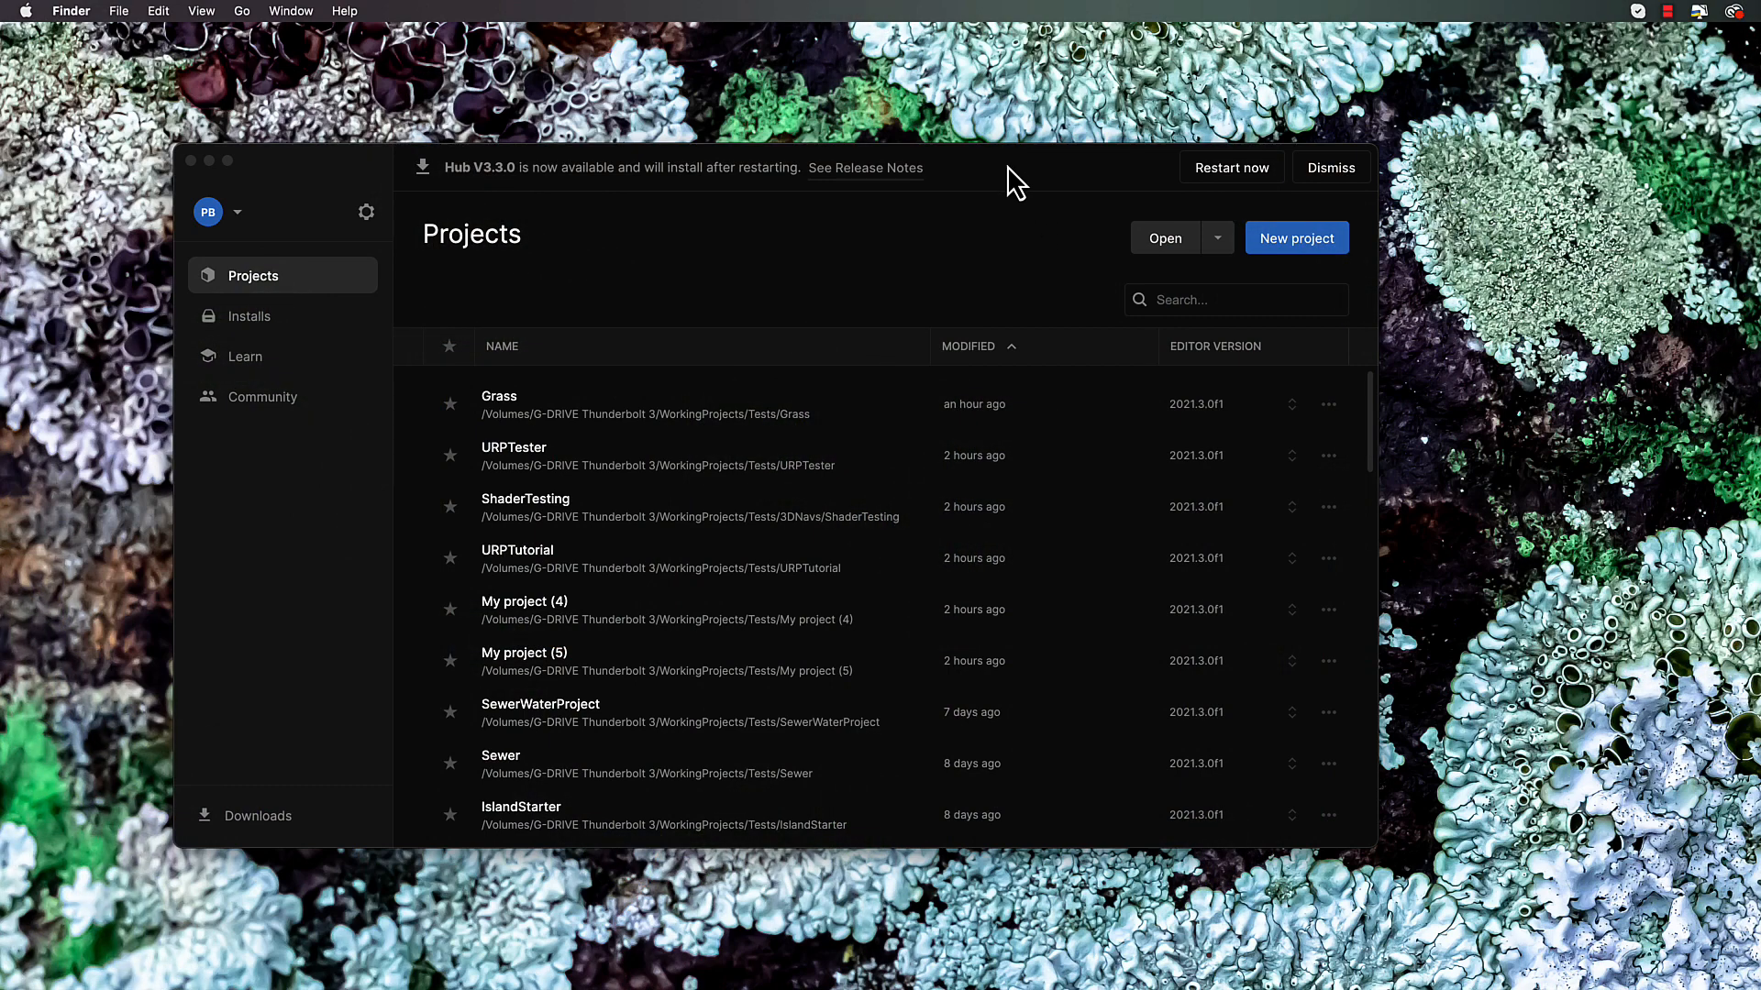
# Create a new project named InteractiveGrass from the 3D (URP) core template
pyautogui.moveTo(996, 169); pyautogui.dragTo(1006, 156)
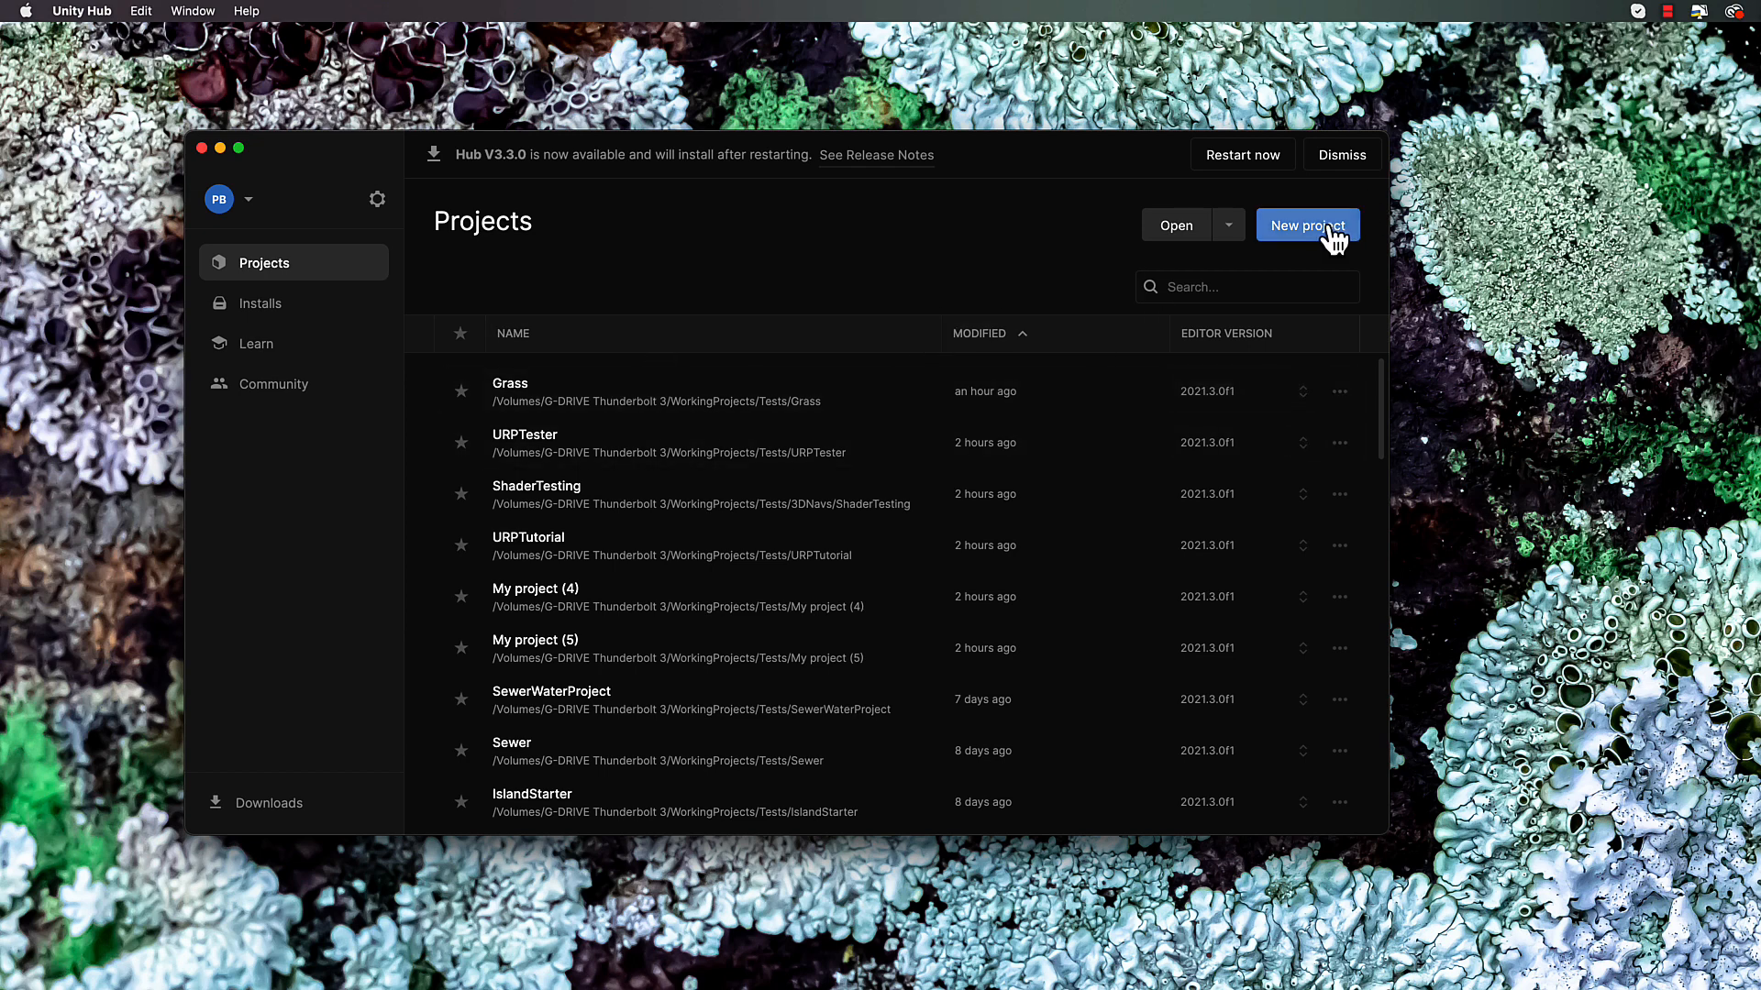
pyautogui.click(1308, 232)
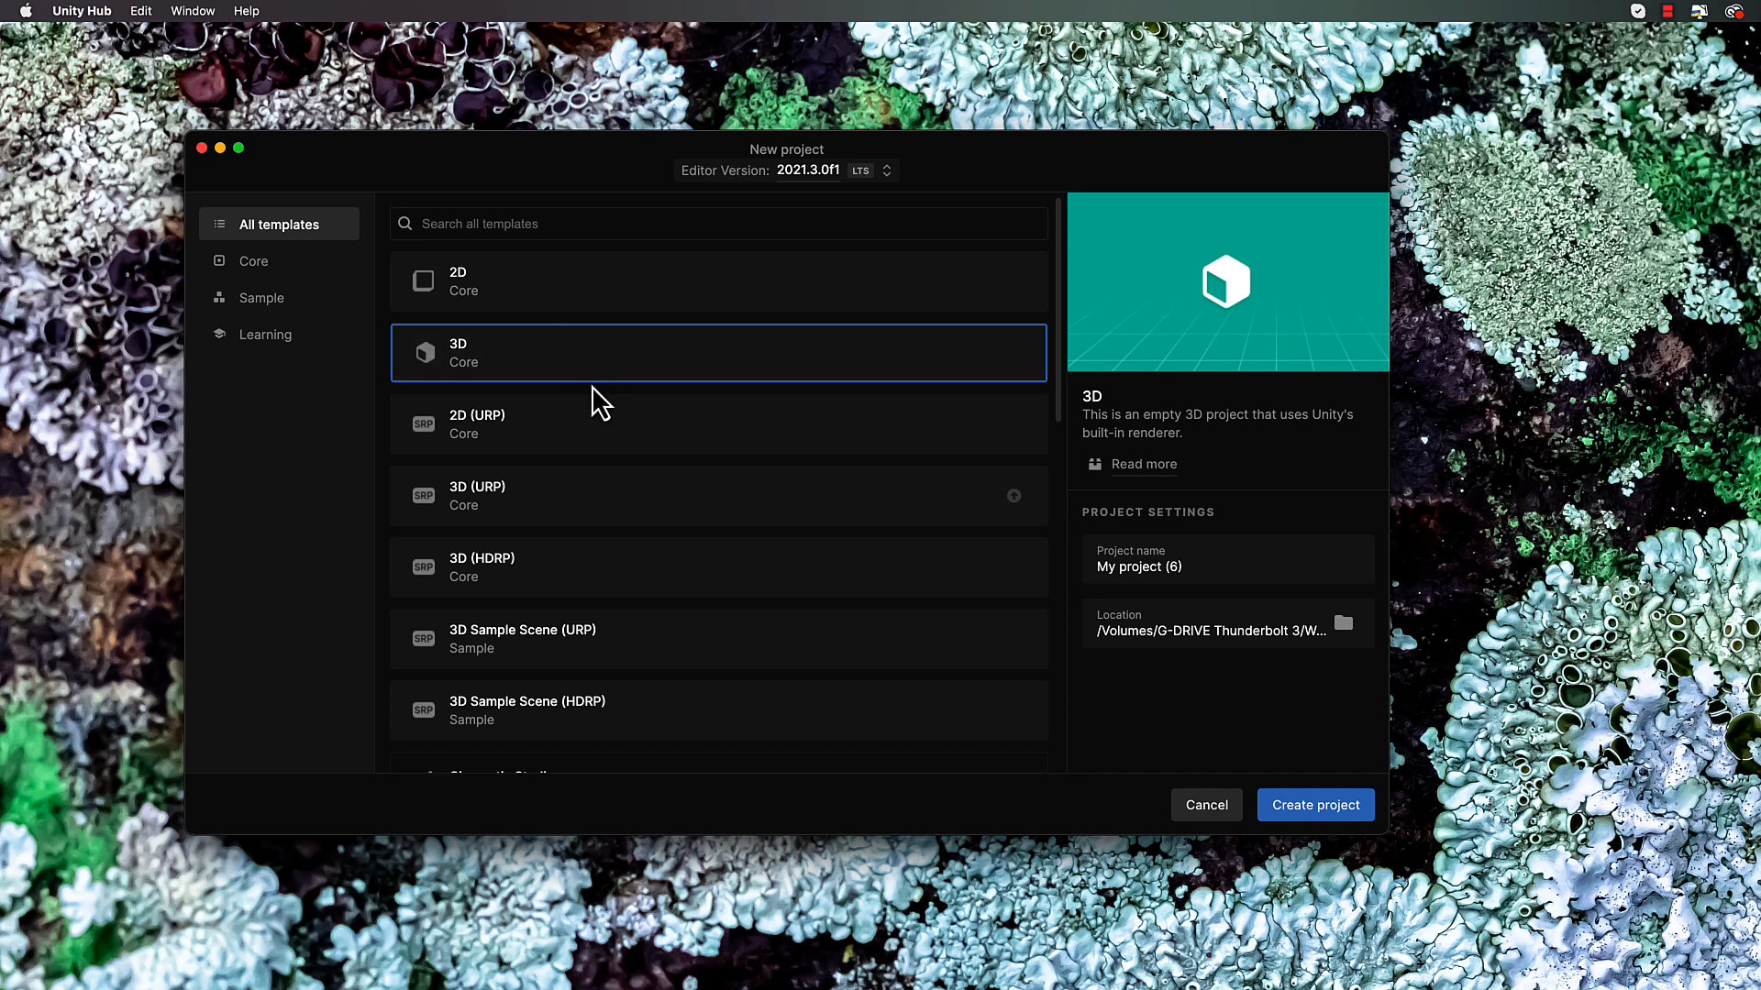
pyautogui.scroll(-3, 648, 420)
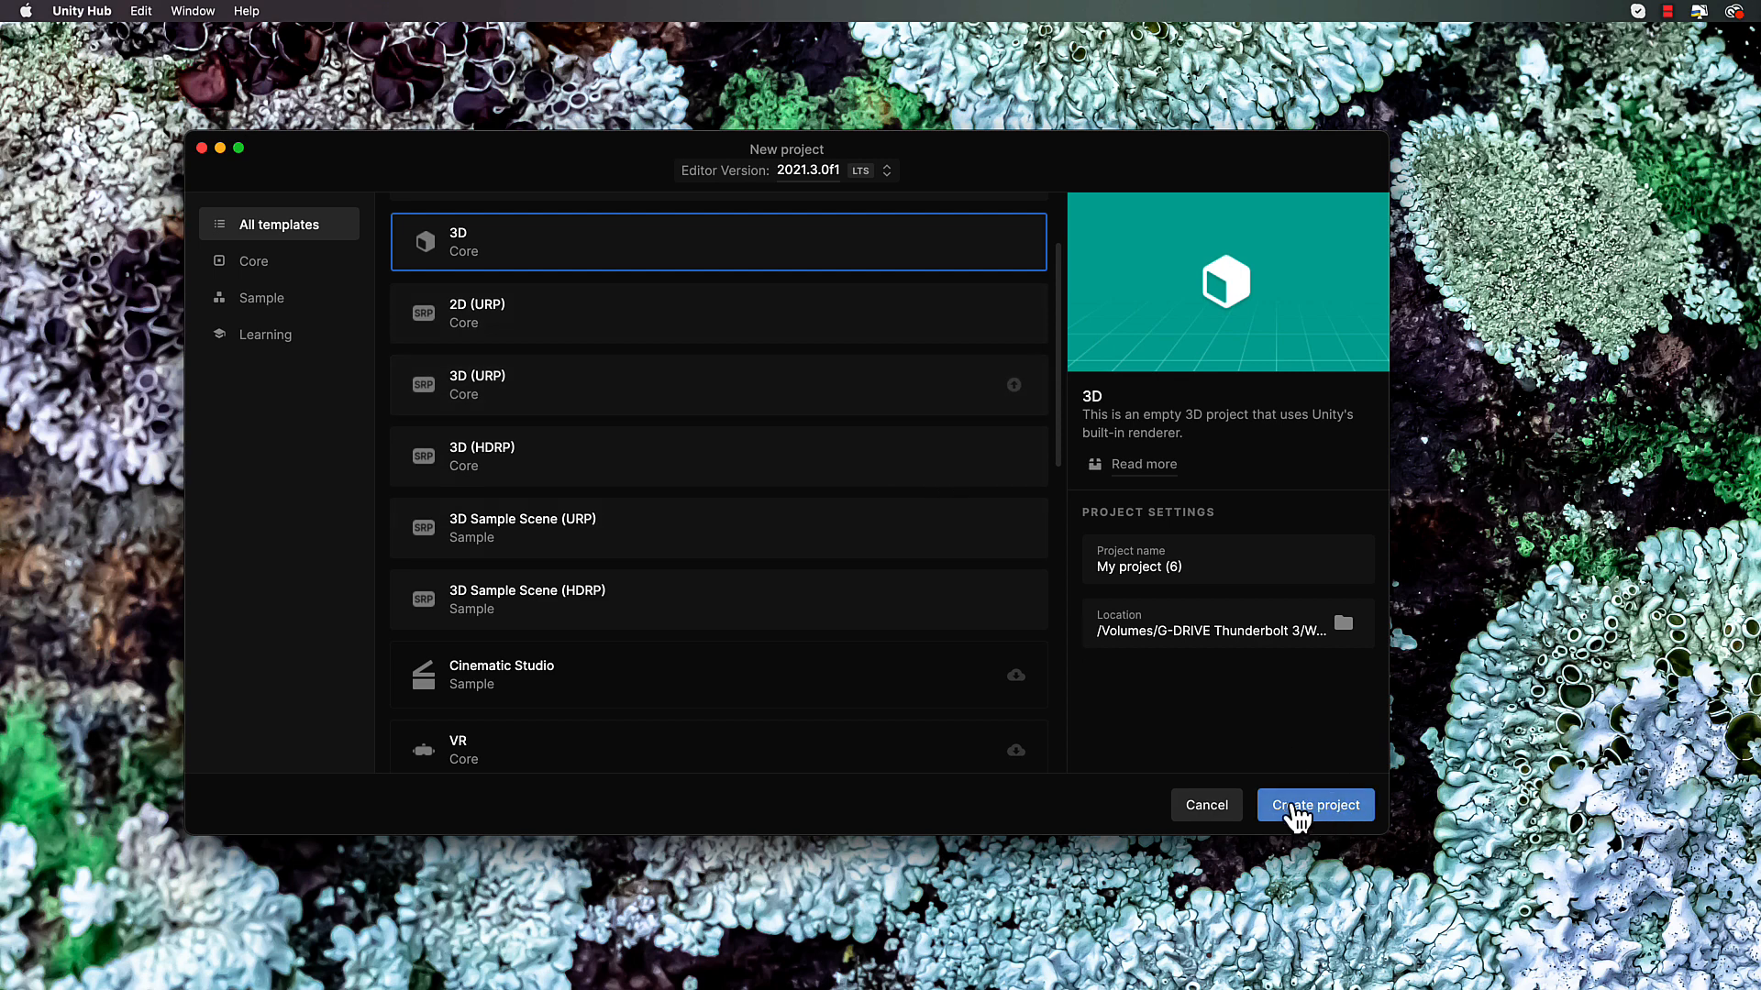
pyautogui.click(1186, 566)
pyautogui.moveTo(1186, 566); pyautogui.dragTo(1076, 584)
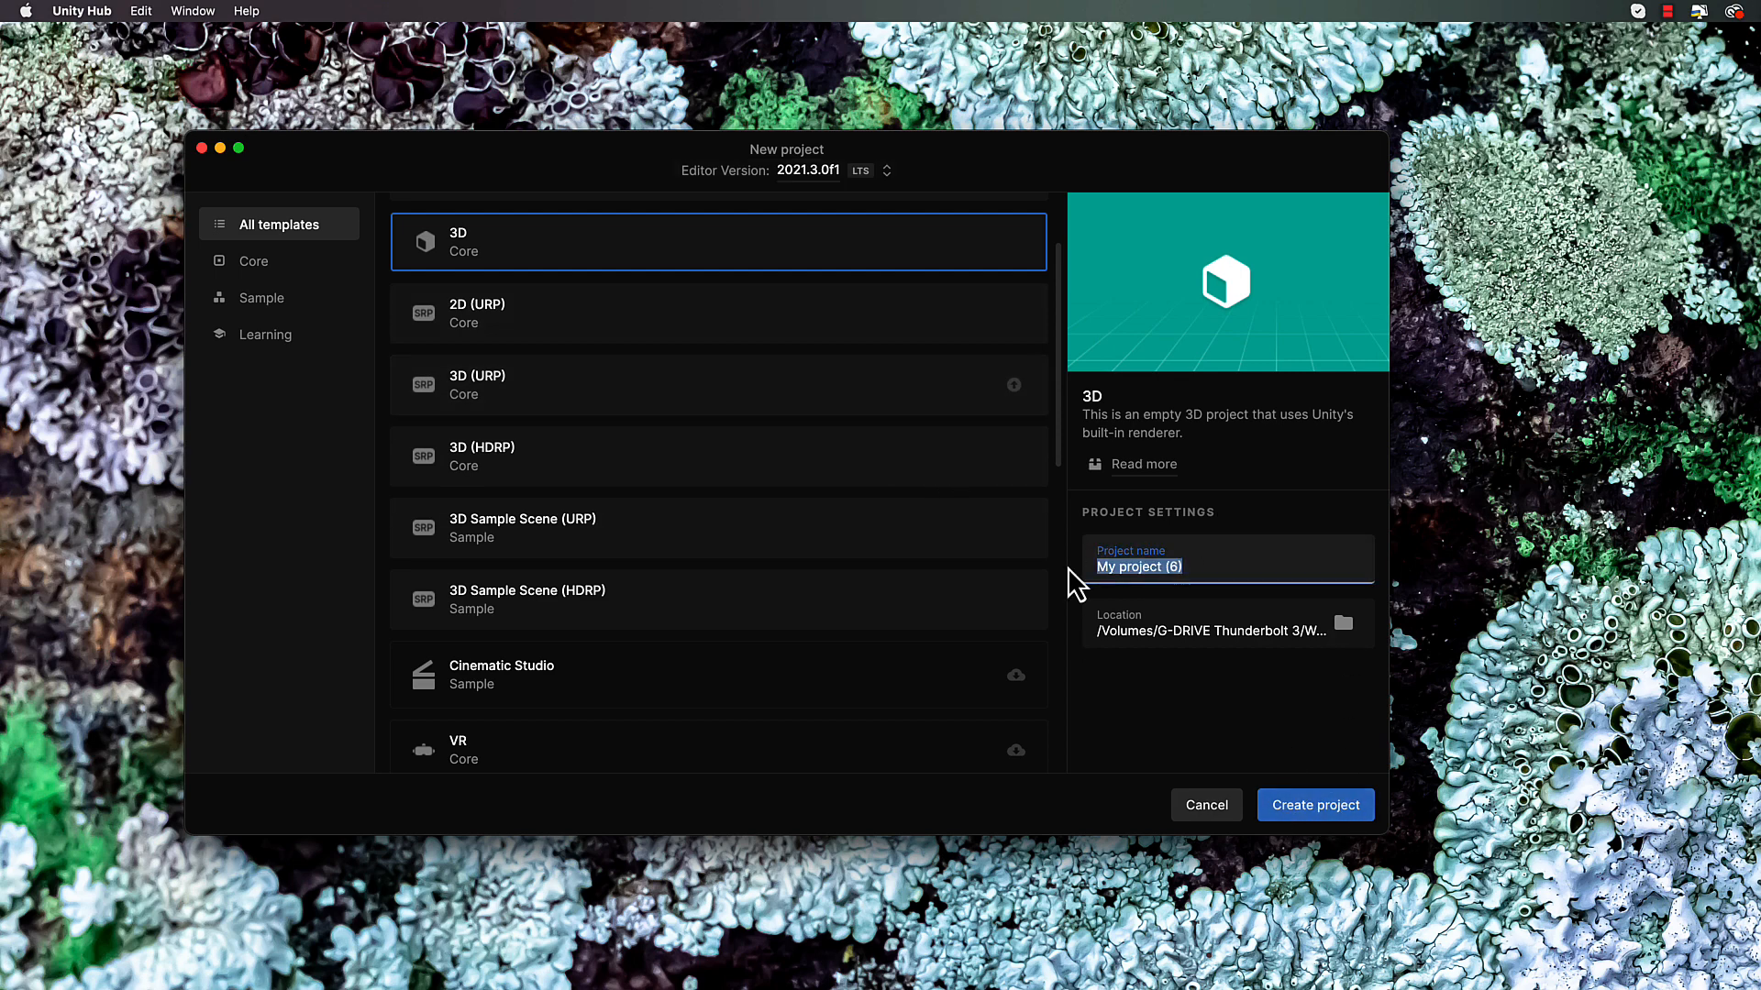
pyautogui.write('InteractiveGrass')
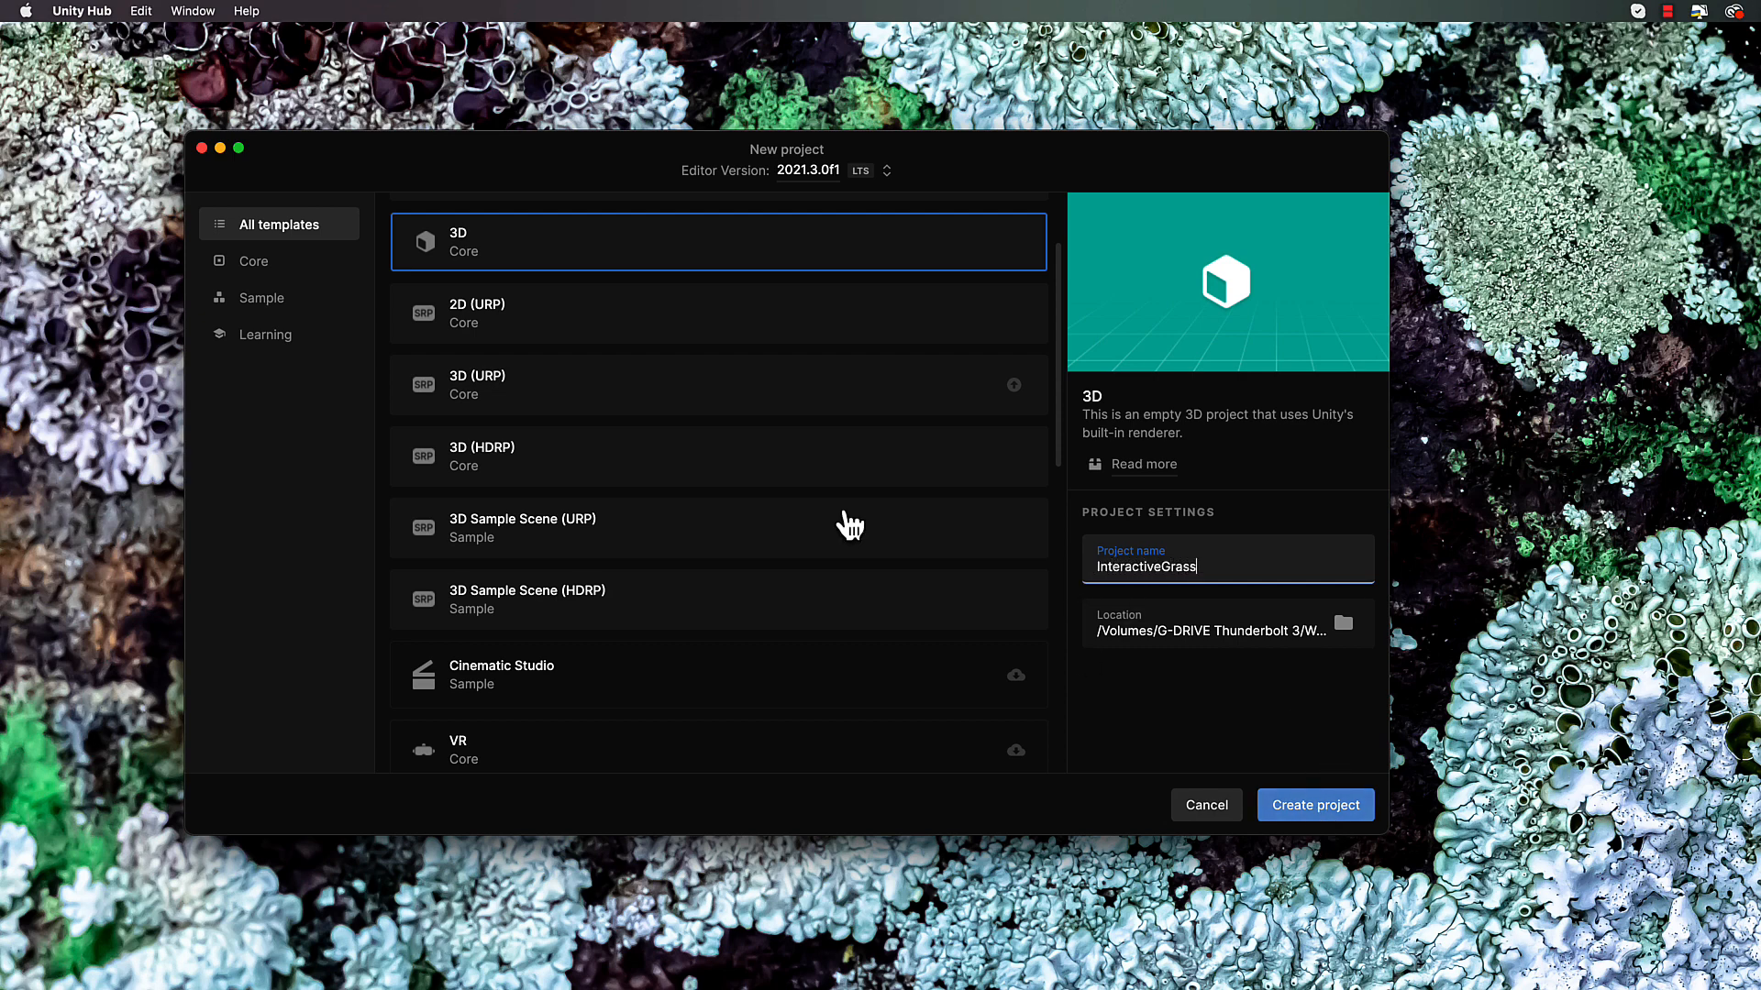
pyautogui.click(539, 400)
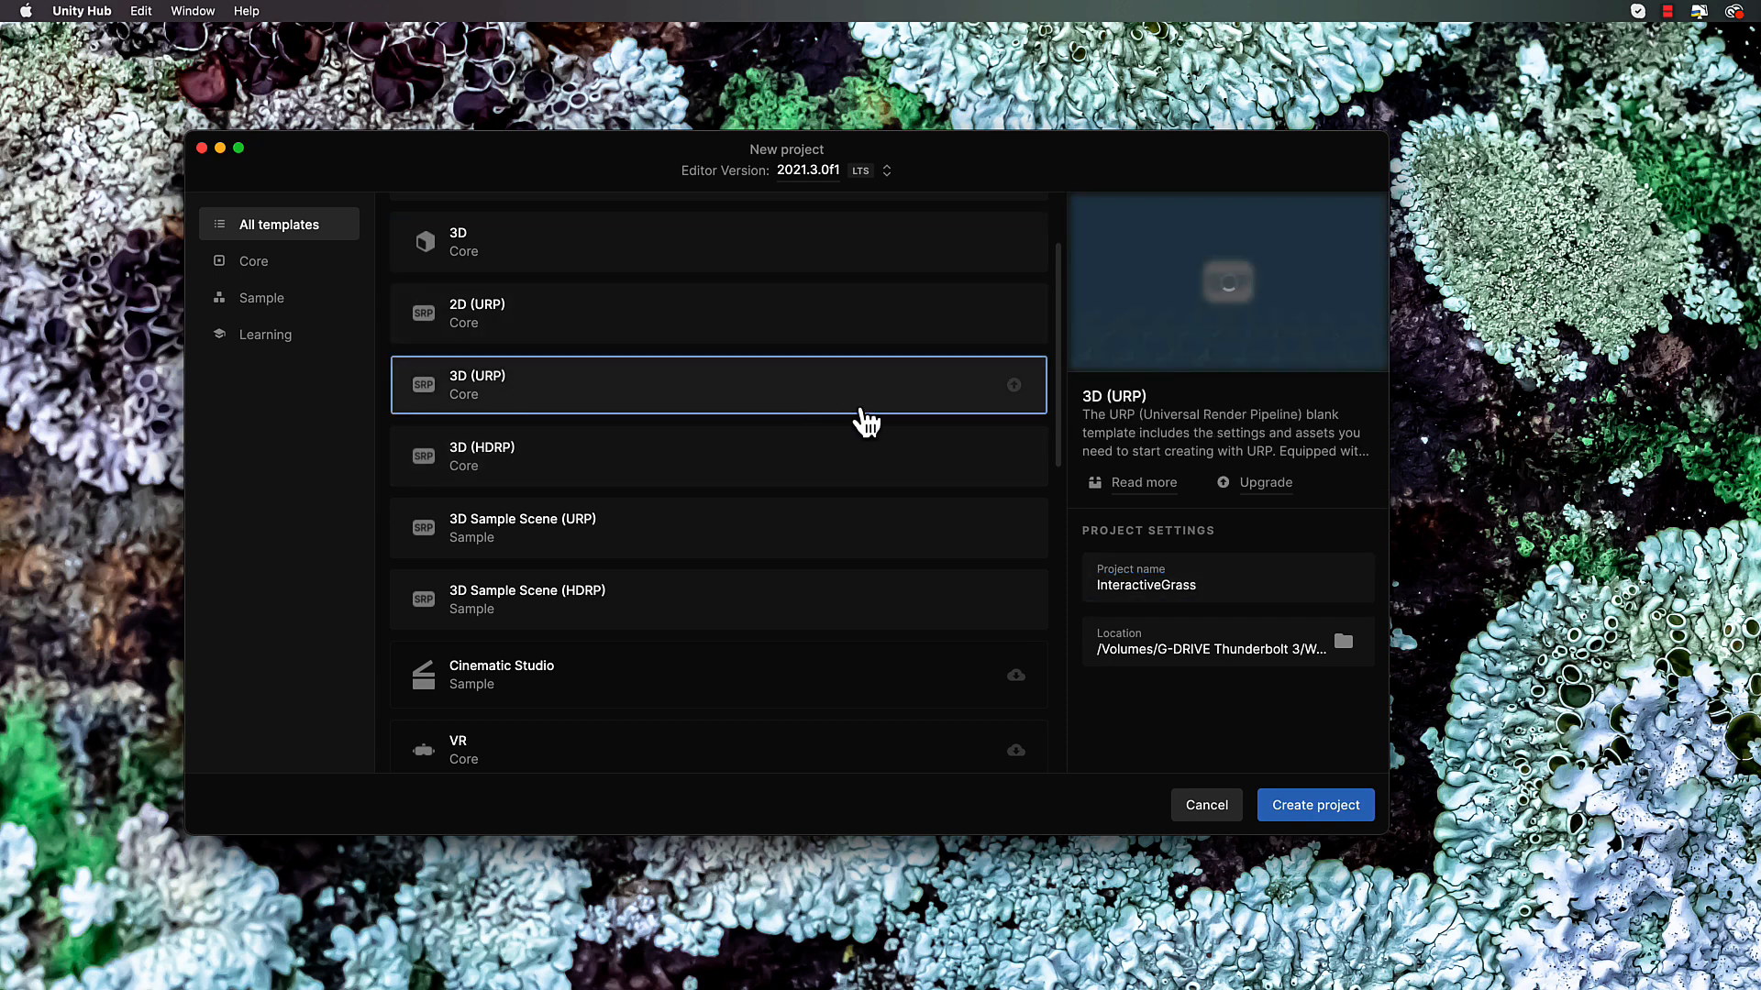
pyautogui.click(1335, 807)
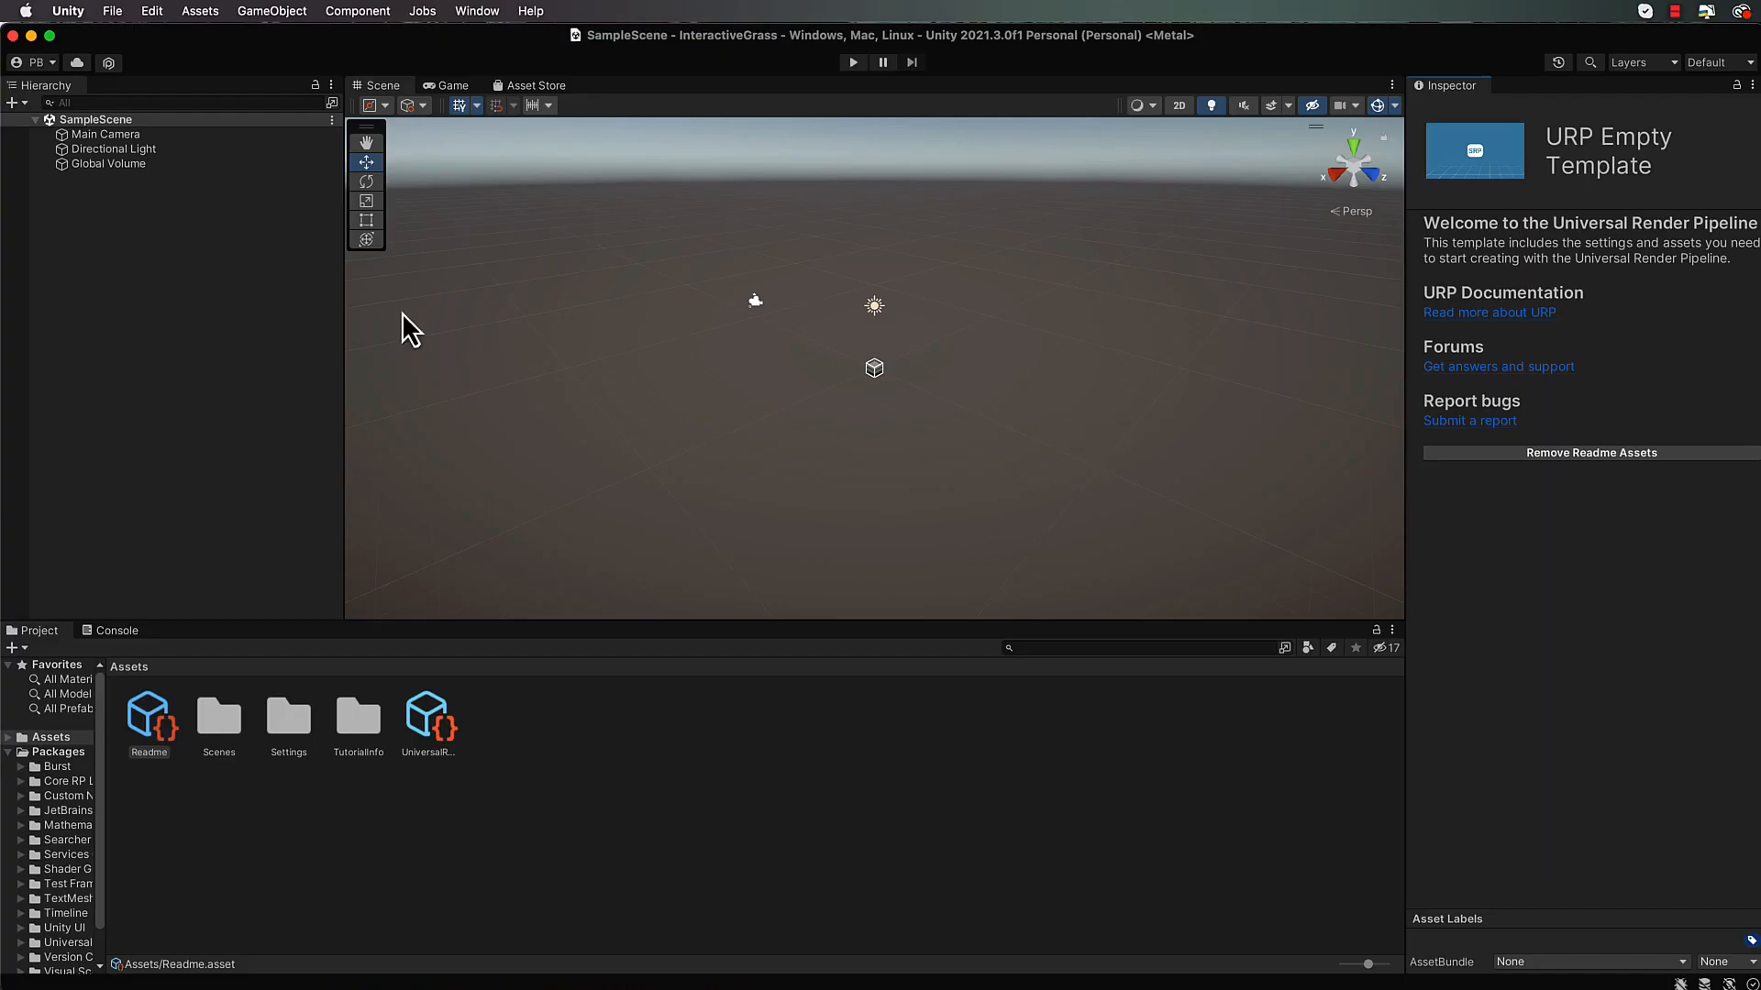
# Switch the editor to the PennyShaders layout and expand SampleScene to list its objects
pyautogui.click(1747, 63)
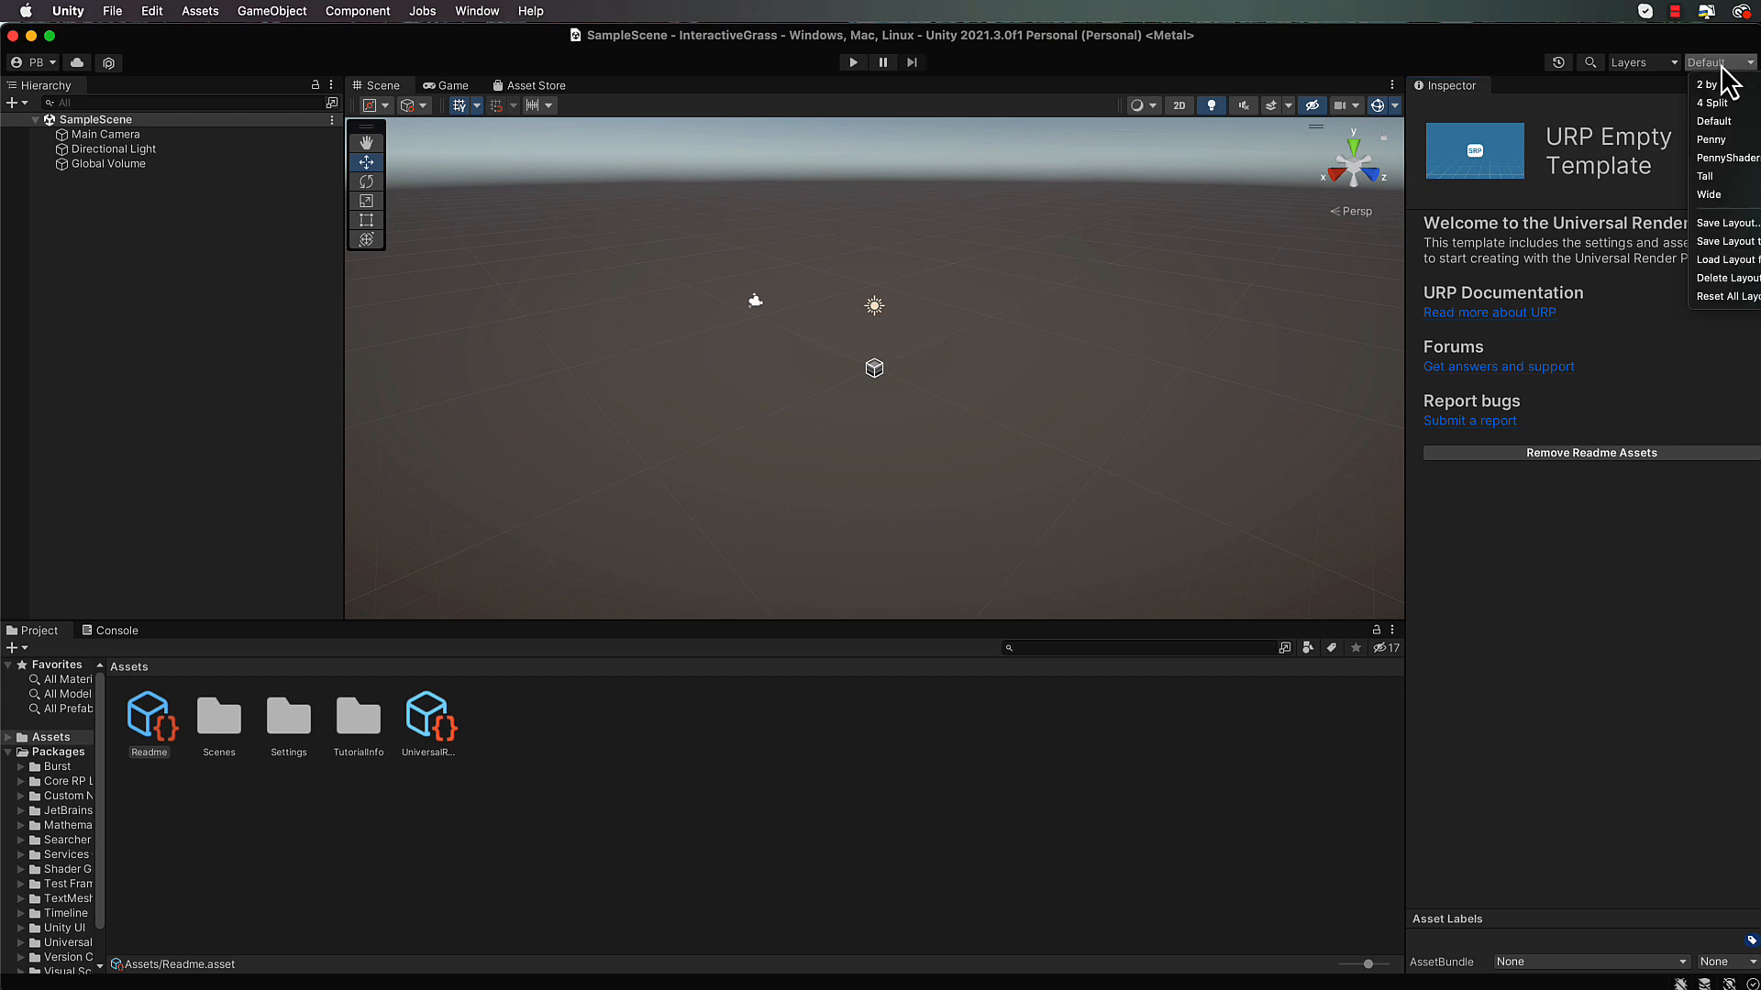
pyautogui.click(1724, 157)
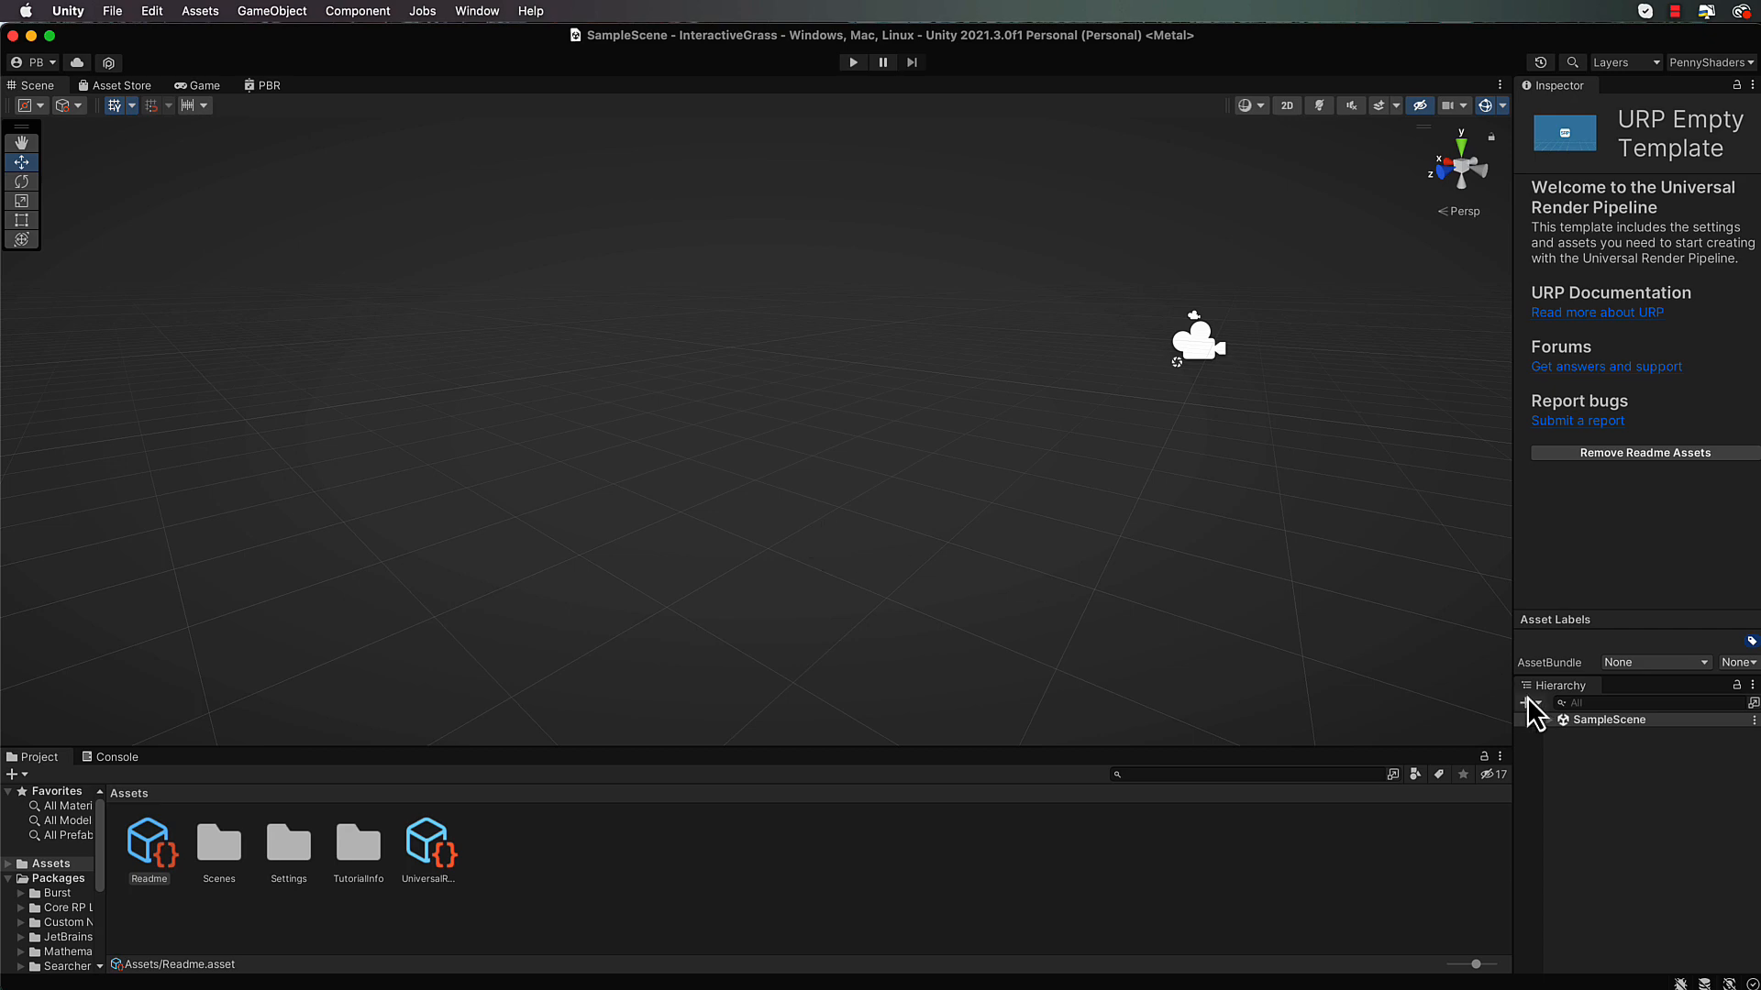
pyautogui.click(1549, 720)
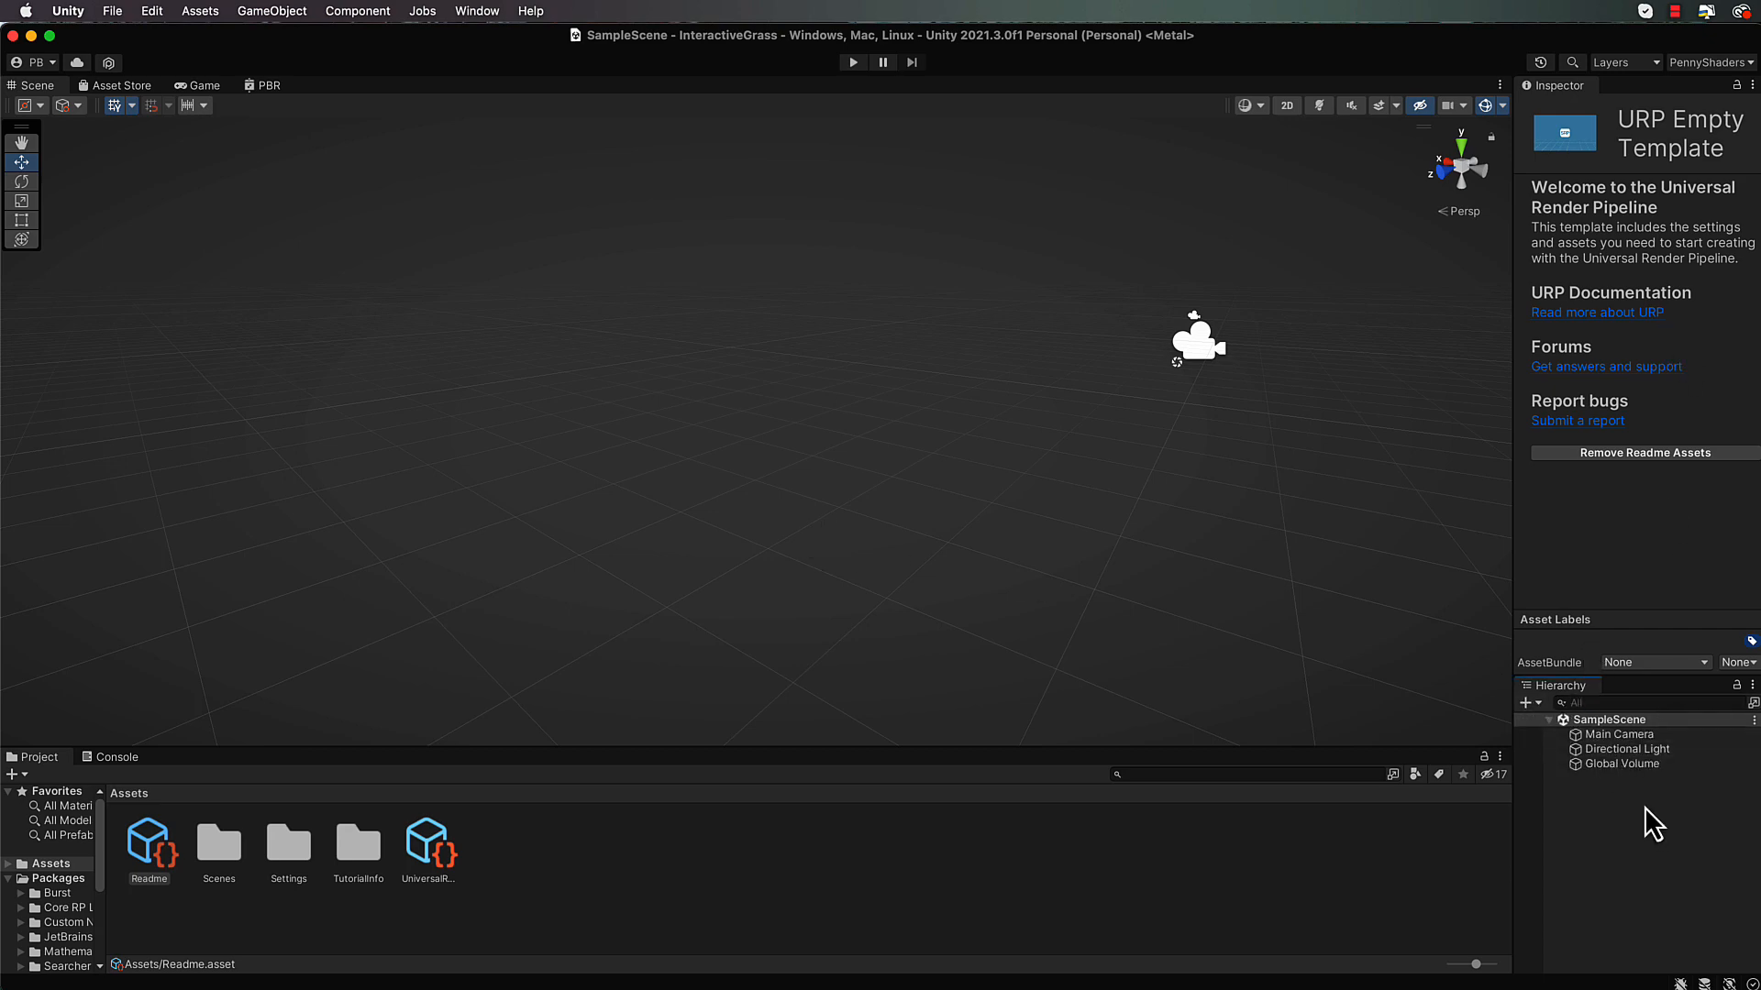
# Delete the Global Volume object from SampleScene
pyautogui.click(1620, 721)
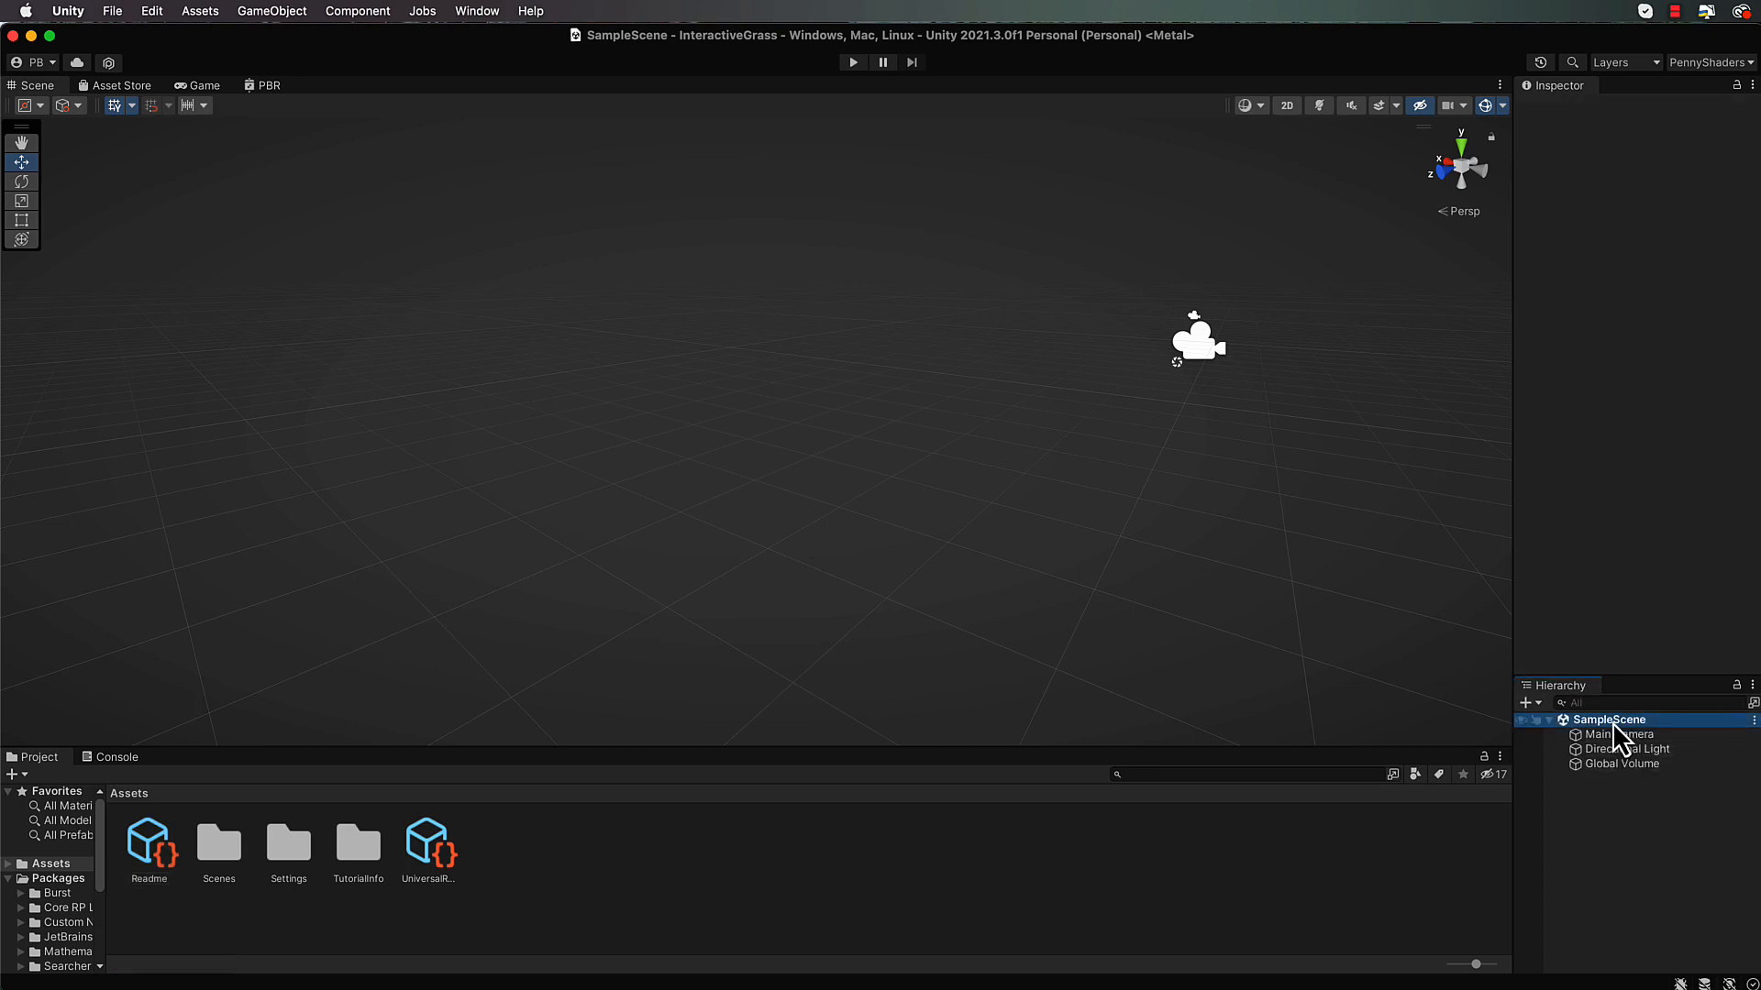
pyautogui.click(1621, 735)
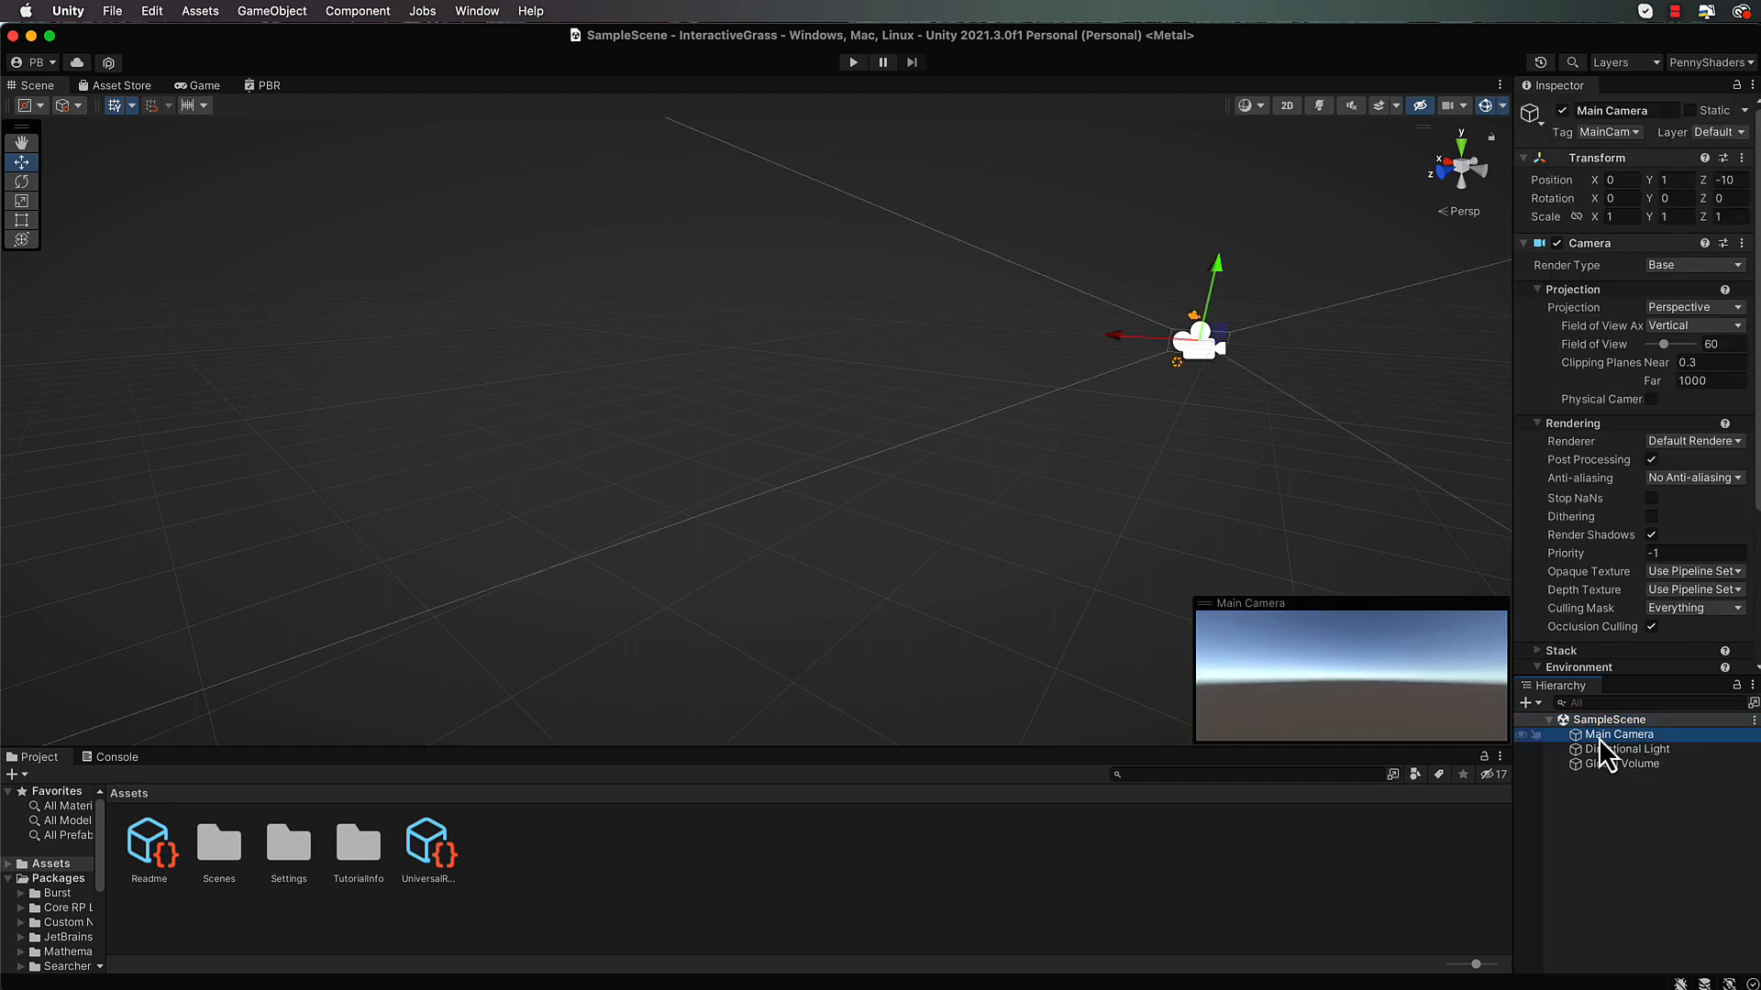
pyautogui.click(1614, 749)
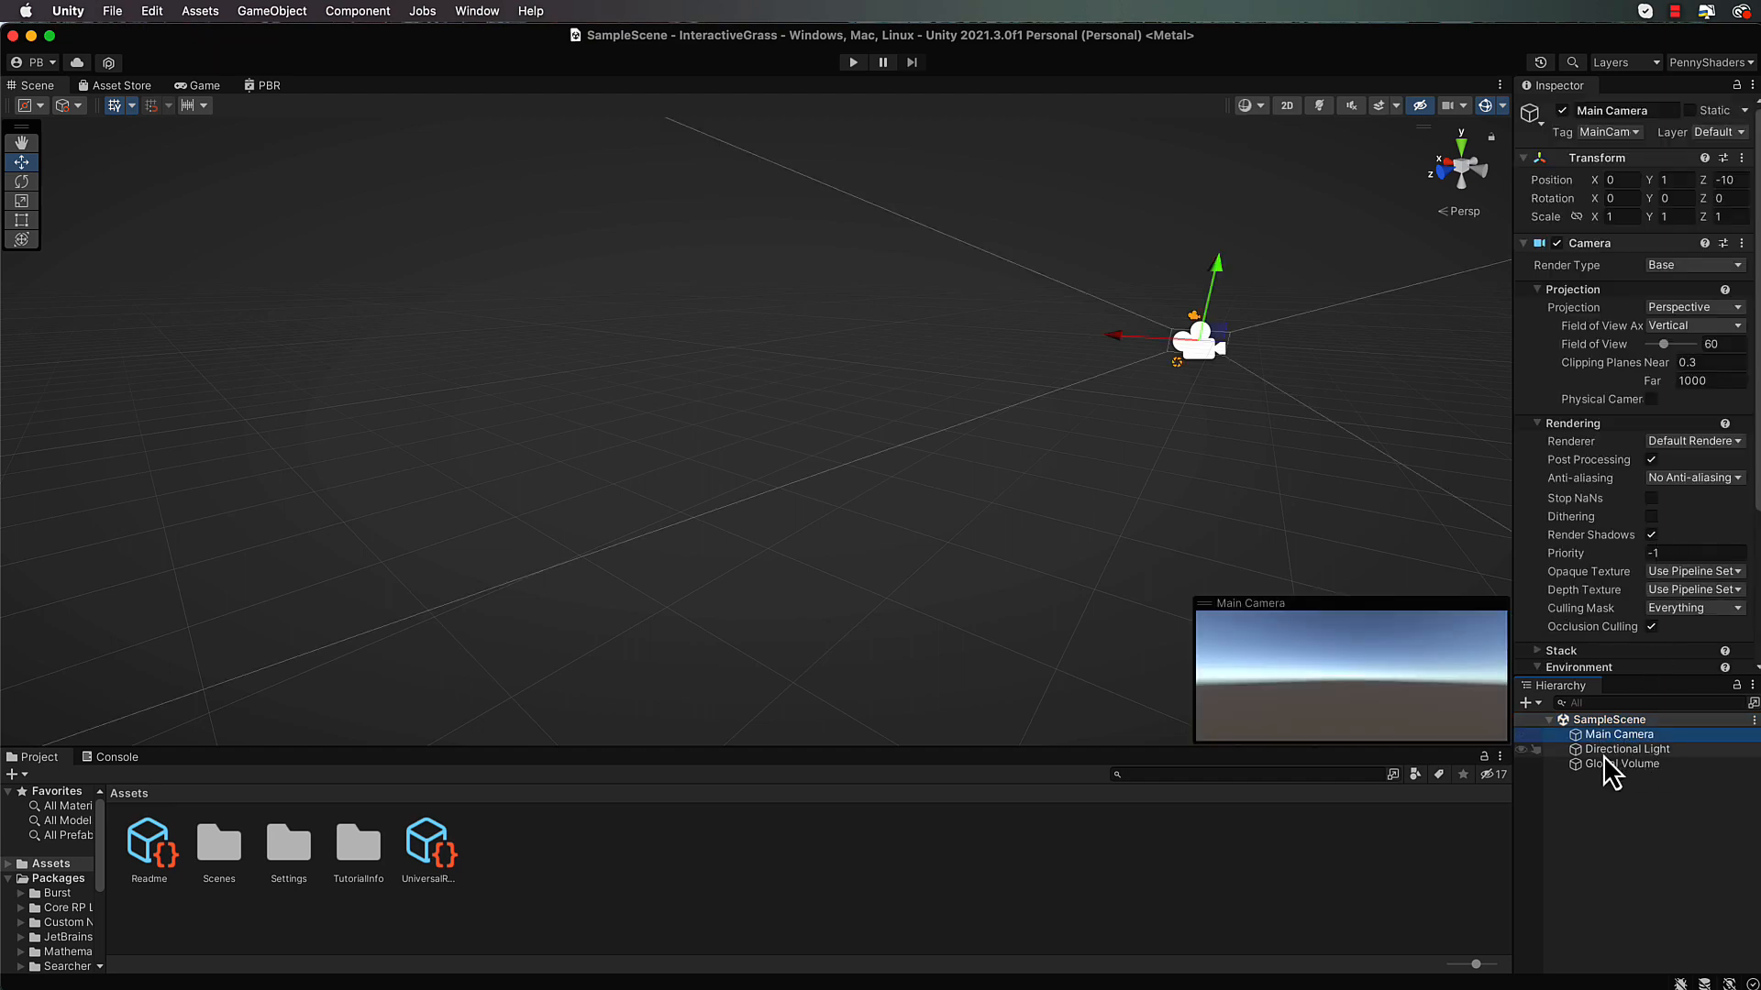
pyautogui.click(1616, 764)
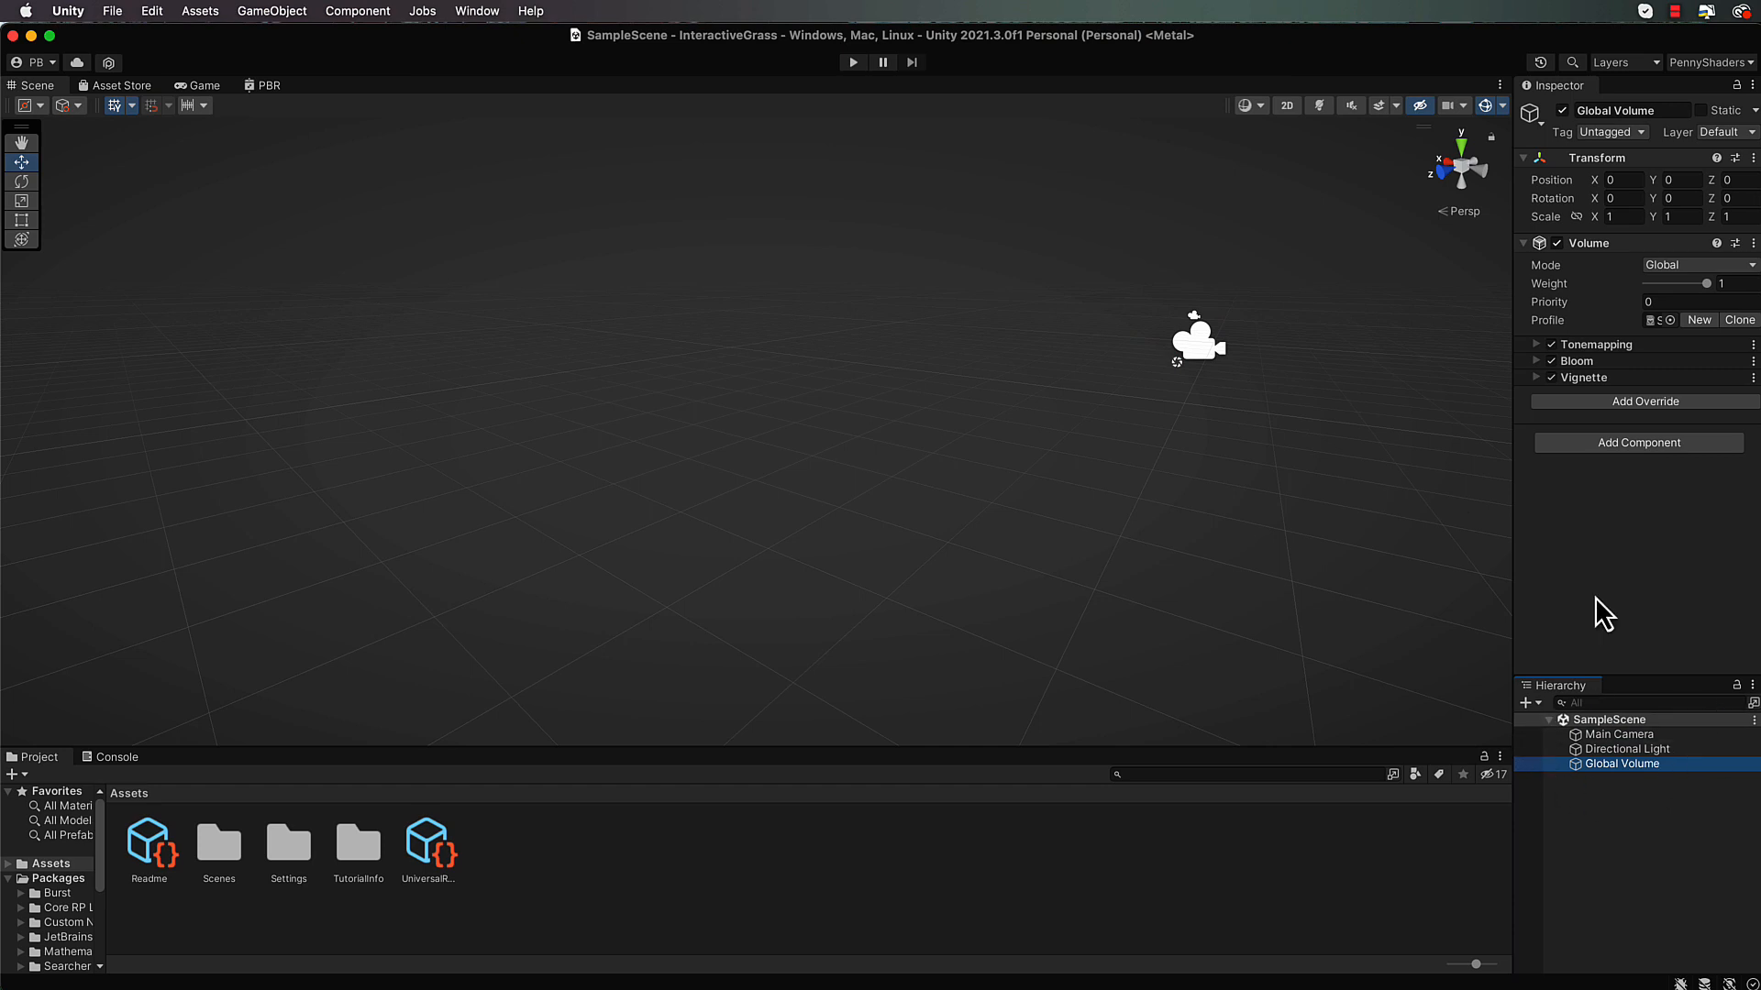
pyautogui.click(1619, 805)
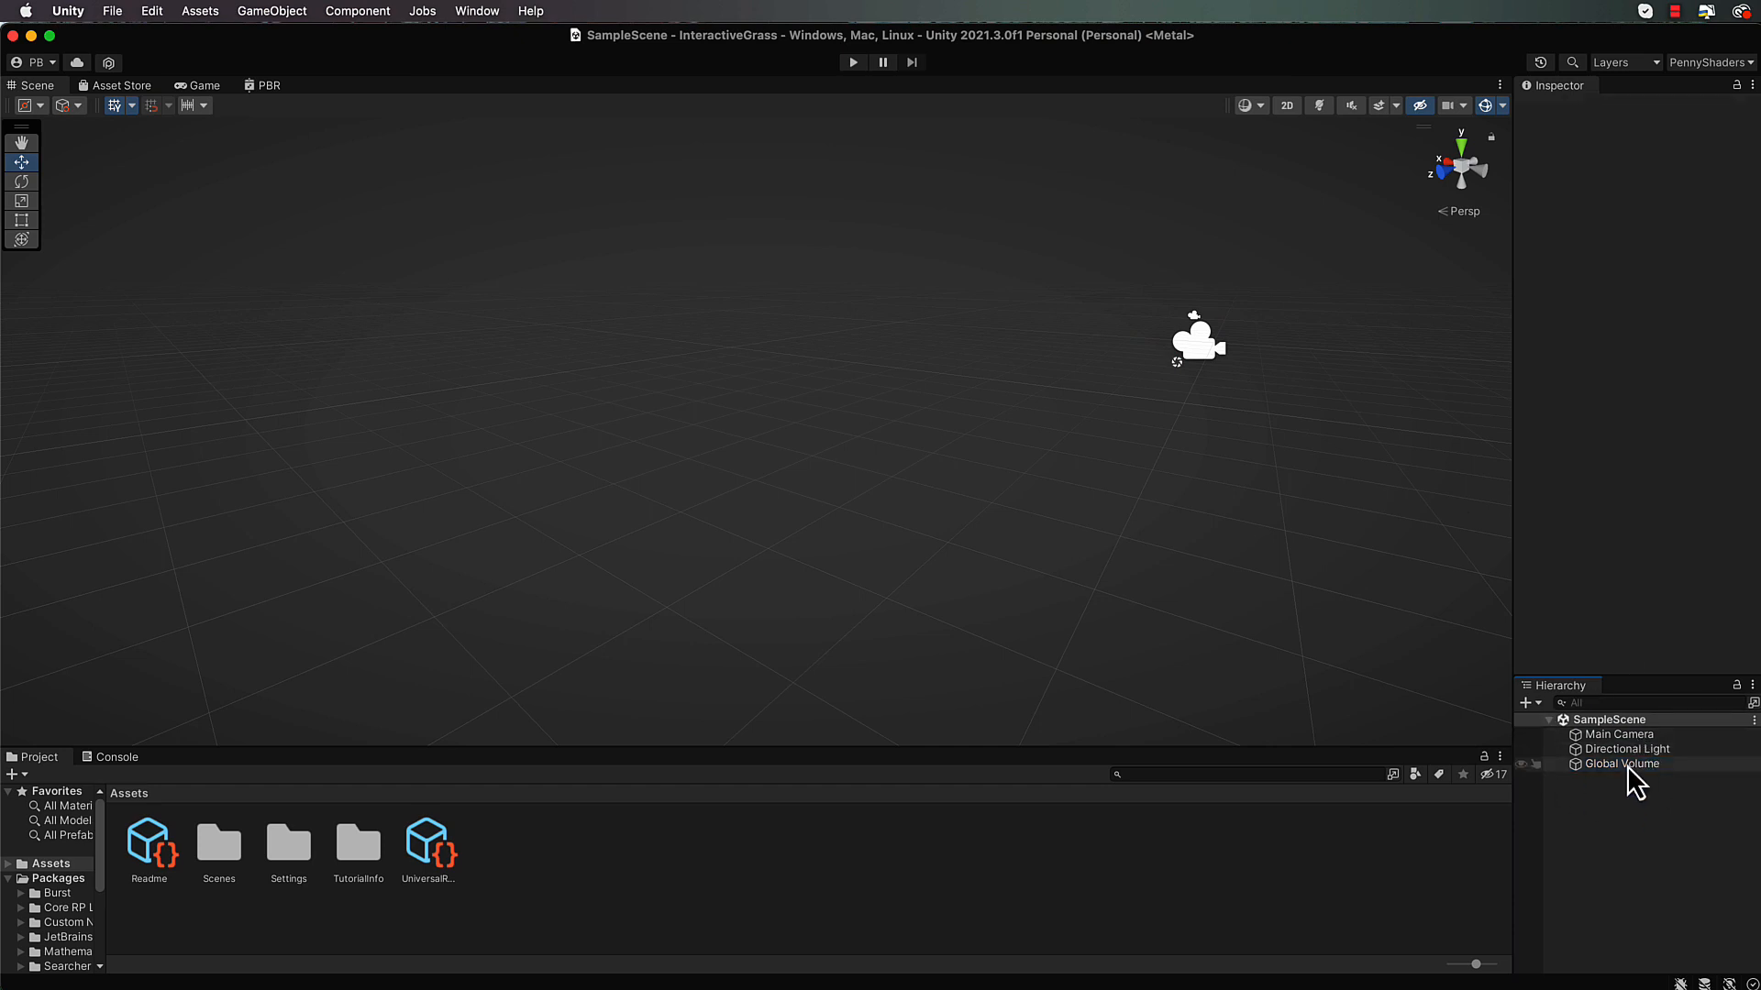
pyautogui.click(1629, 768)
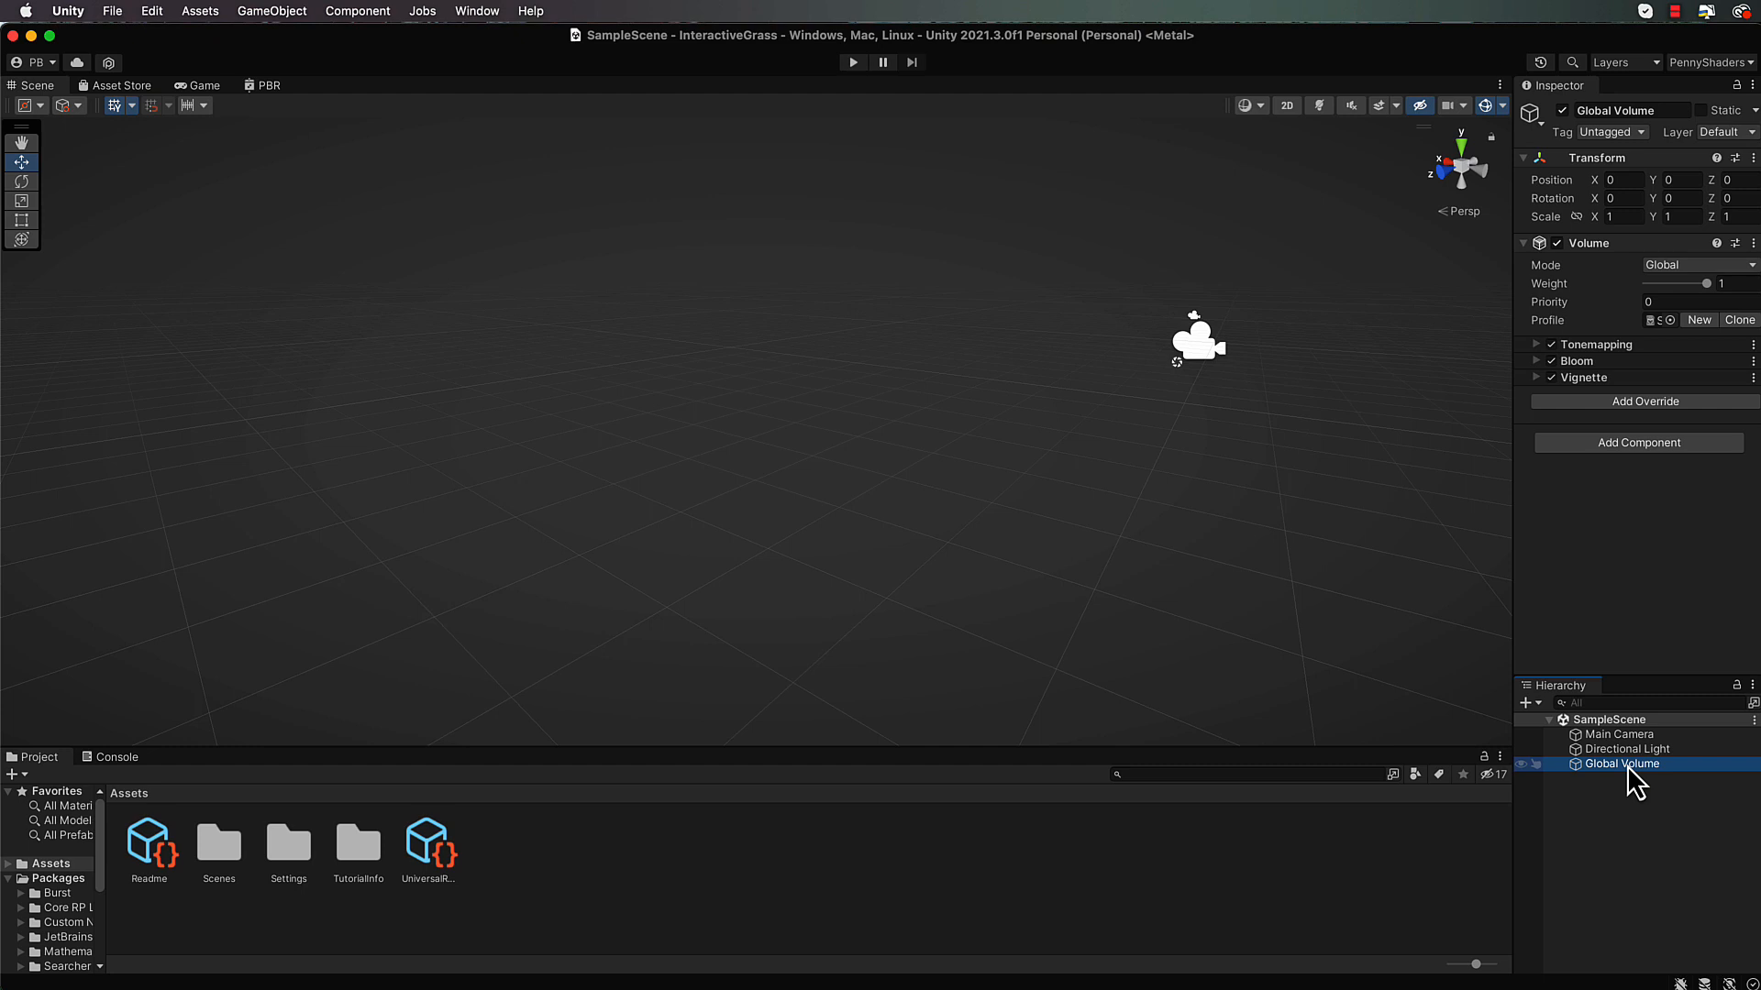
pyautogui.press('super+BackSpace')
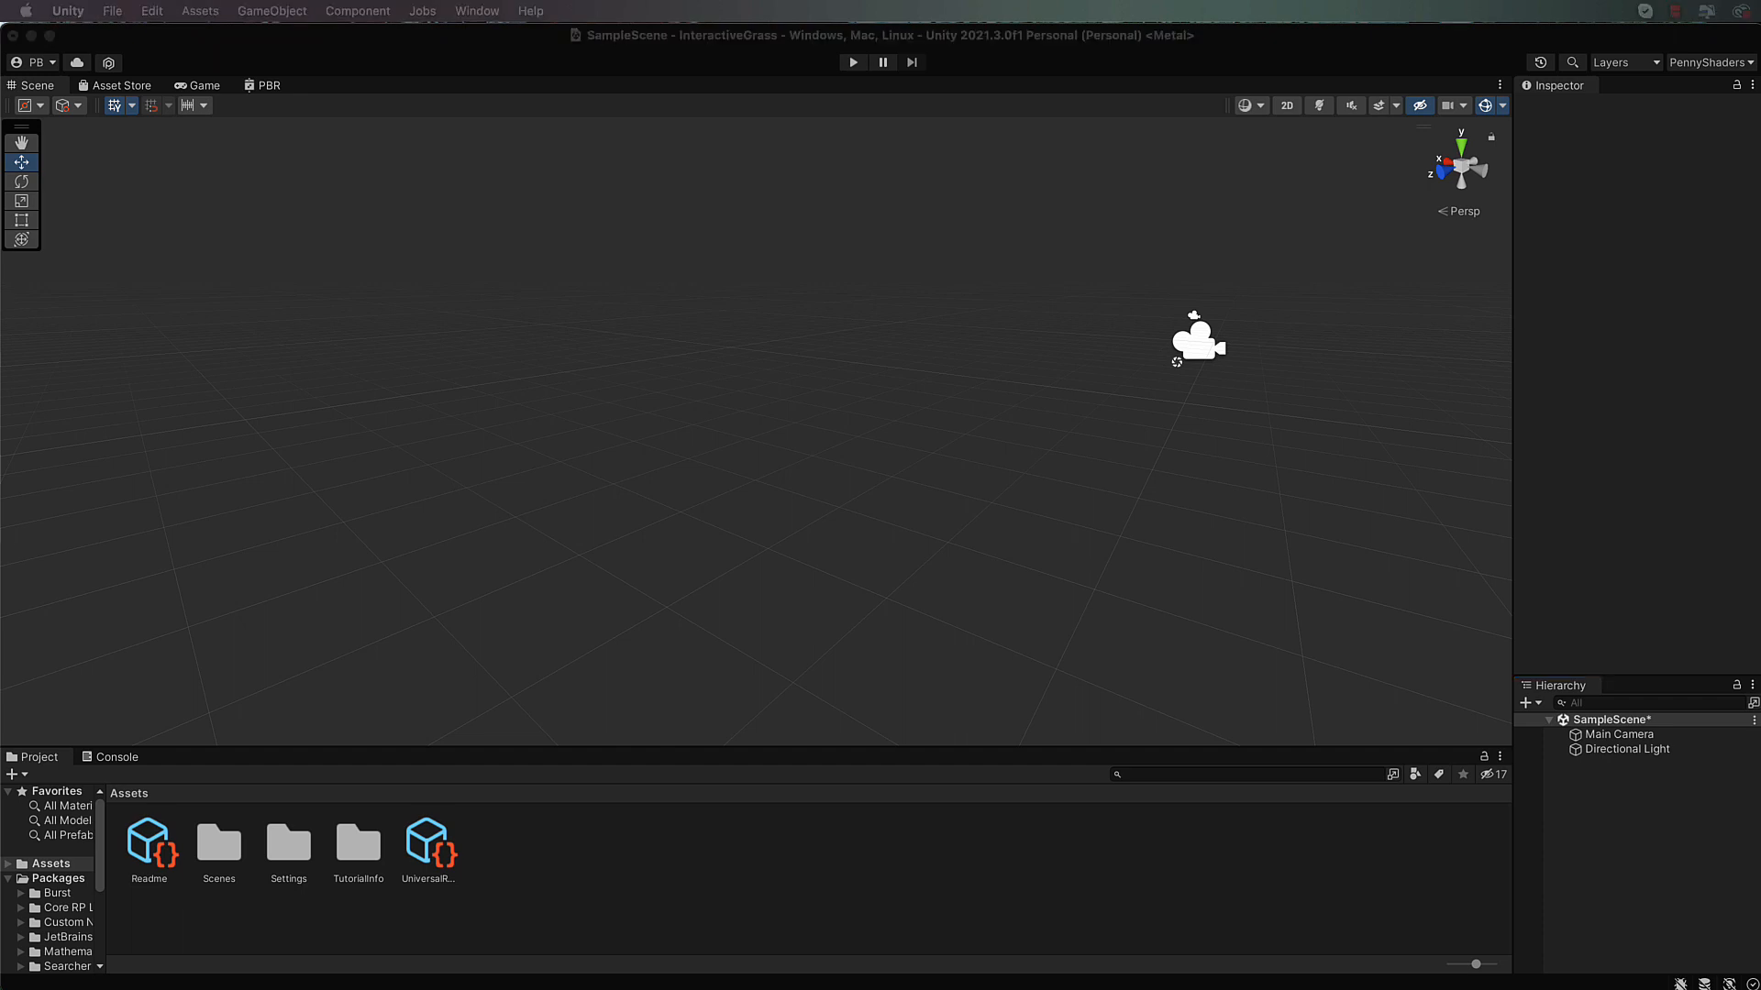
# Import all items of Grass.unitypackage into the project's Assets folder
pyautogui.moveTo(993, 630); pyautogui.dragTo(993, 631)
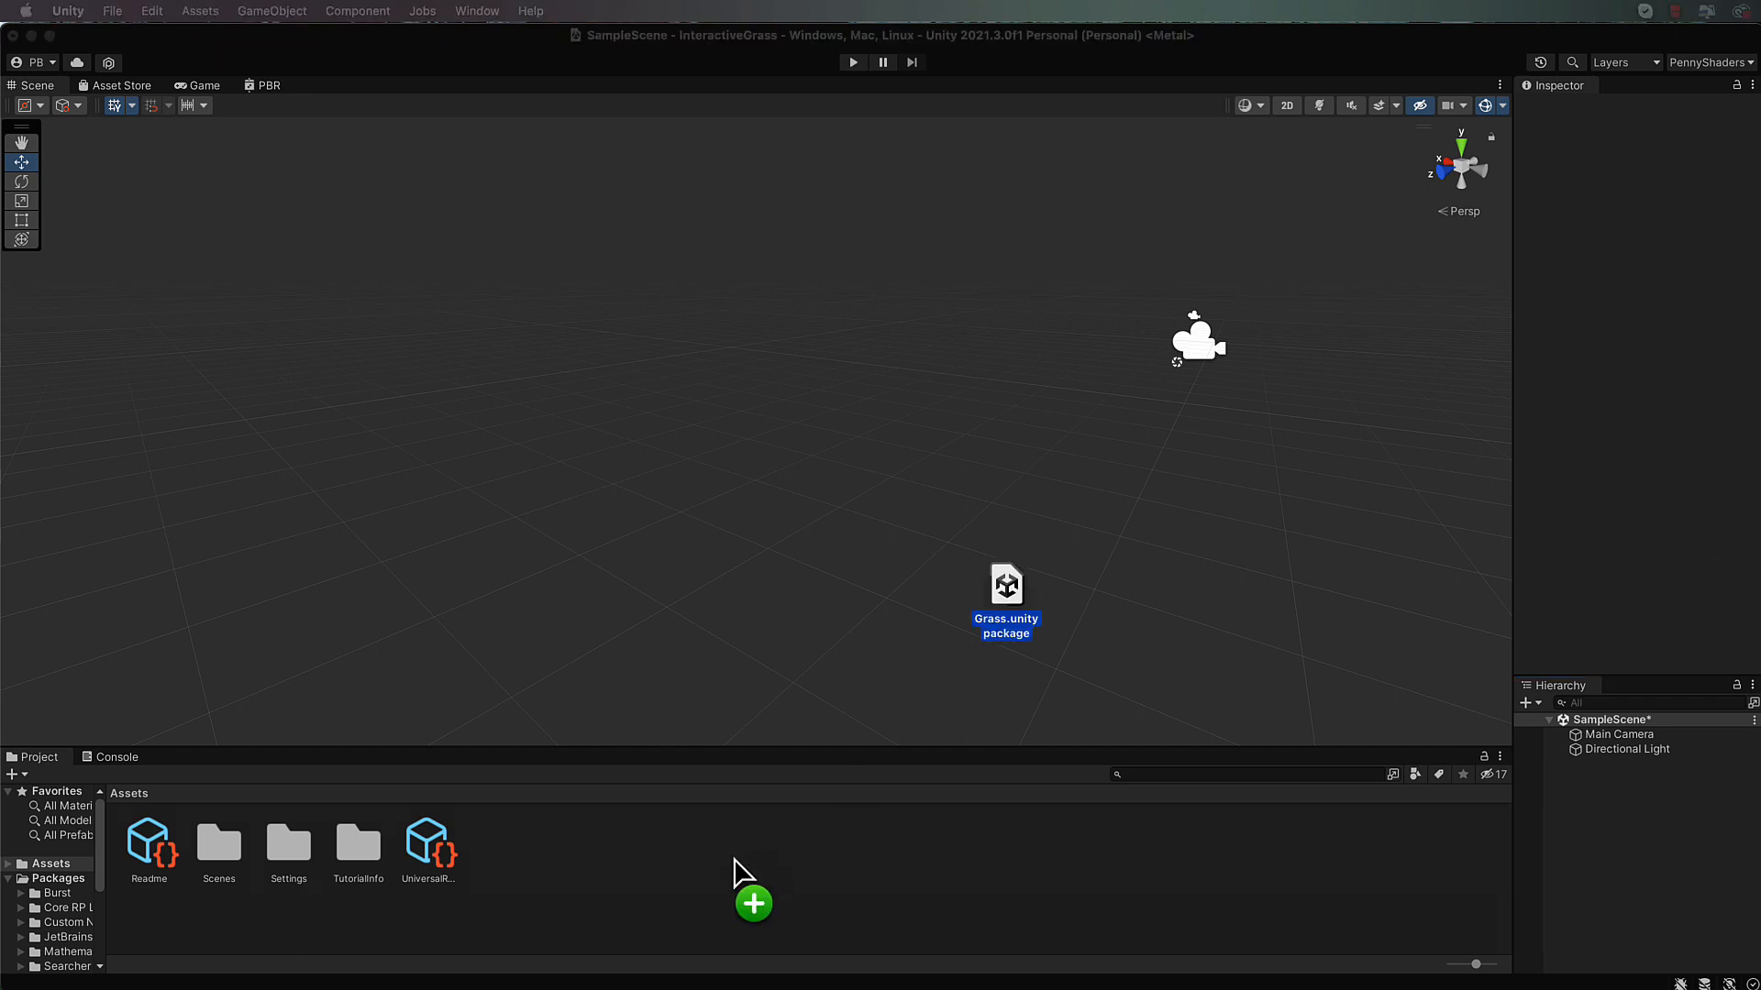
pyautogui.moveTo(734, 859); pyautogui.dragTo(737, 861)
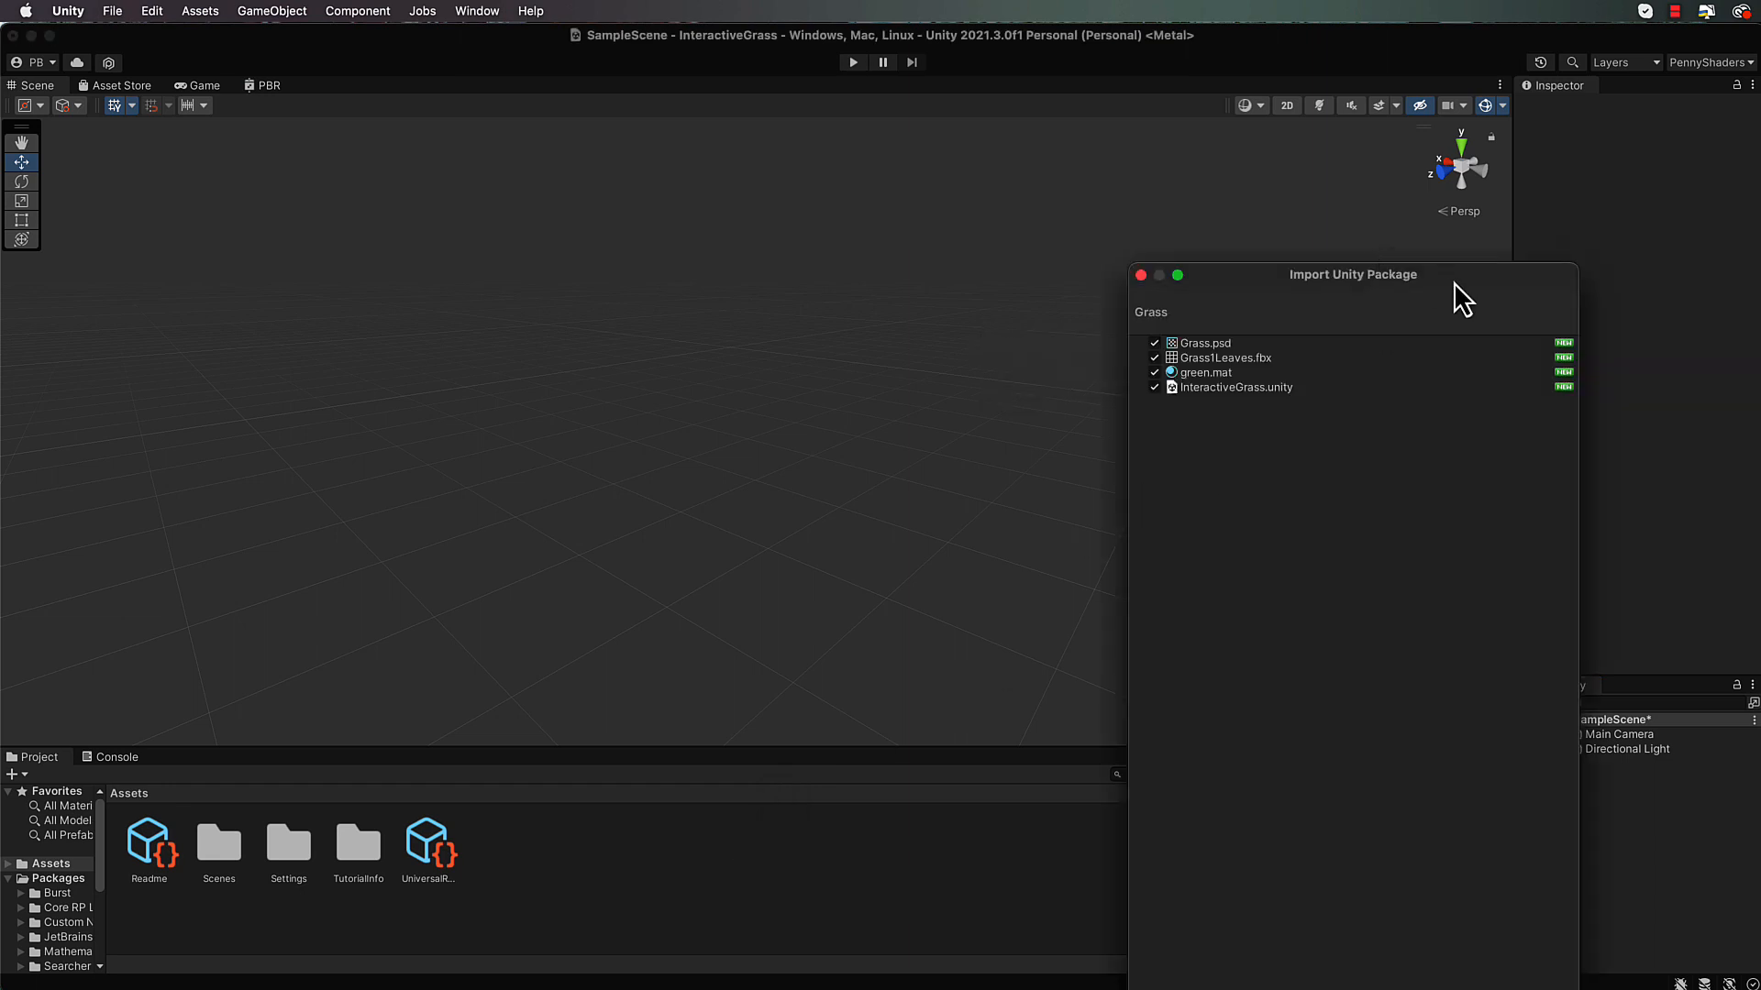
pyautogui.moveTo(1445, 277); pyautogui.dragTo(982, 82)
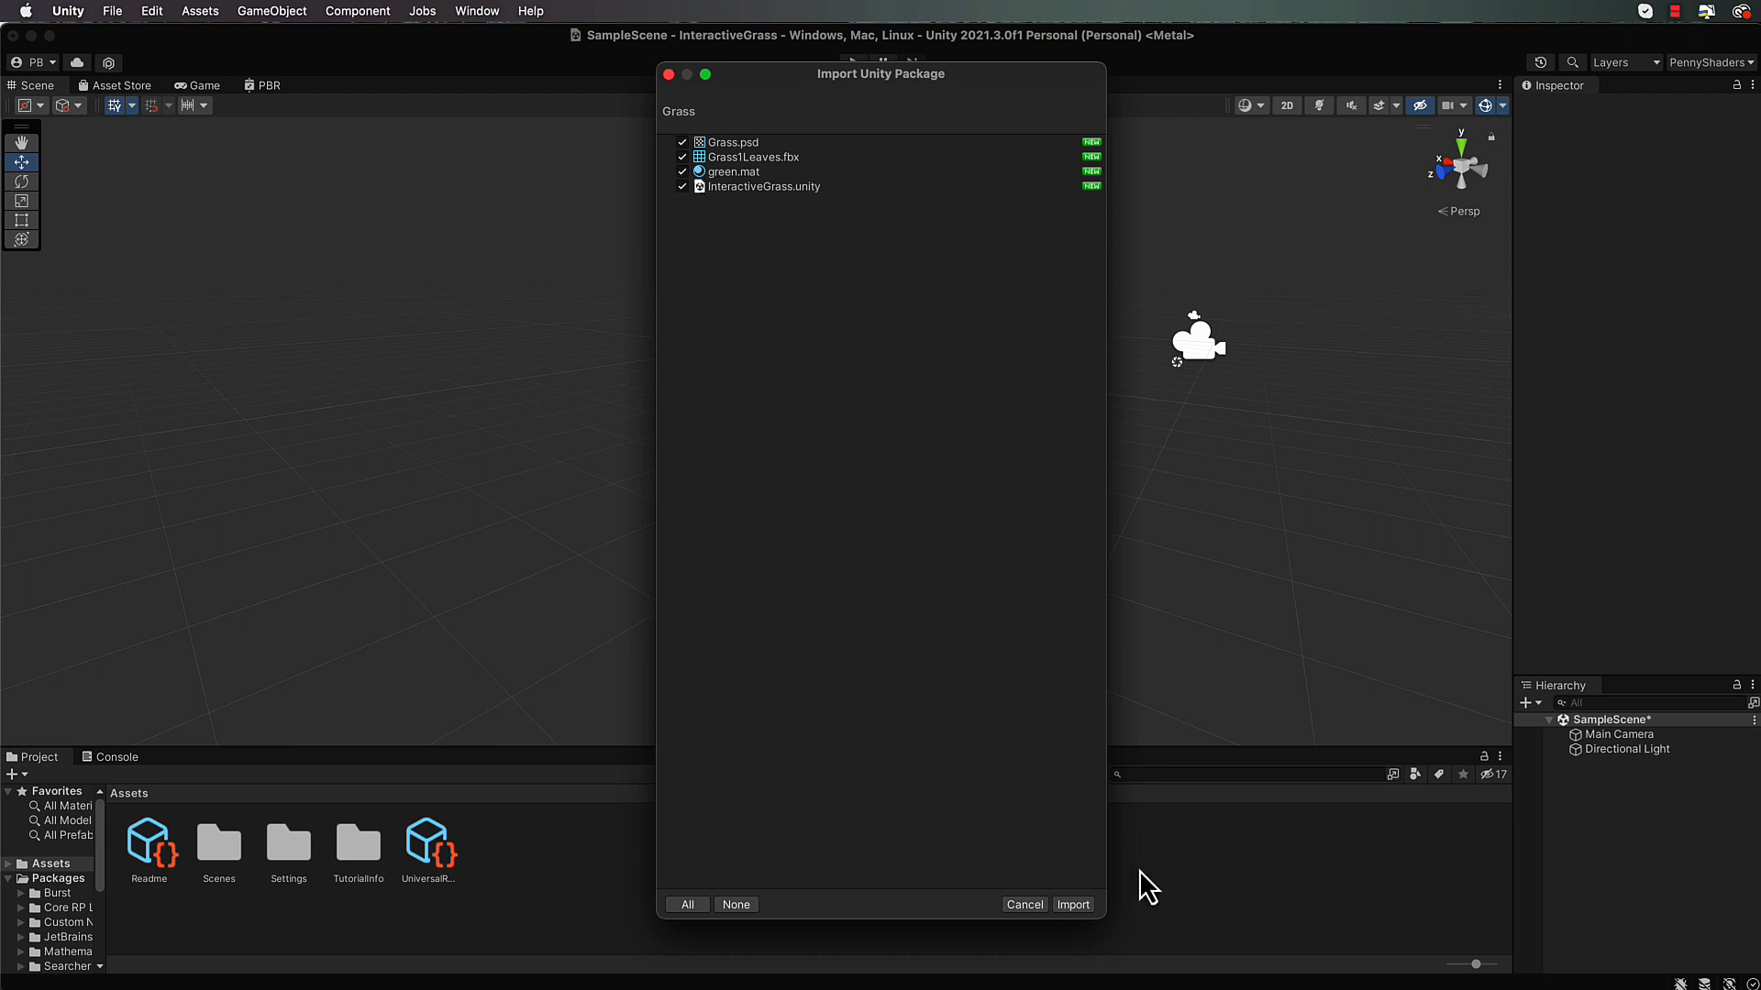
pyautogui.click(1075, 905)
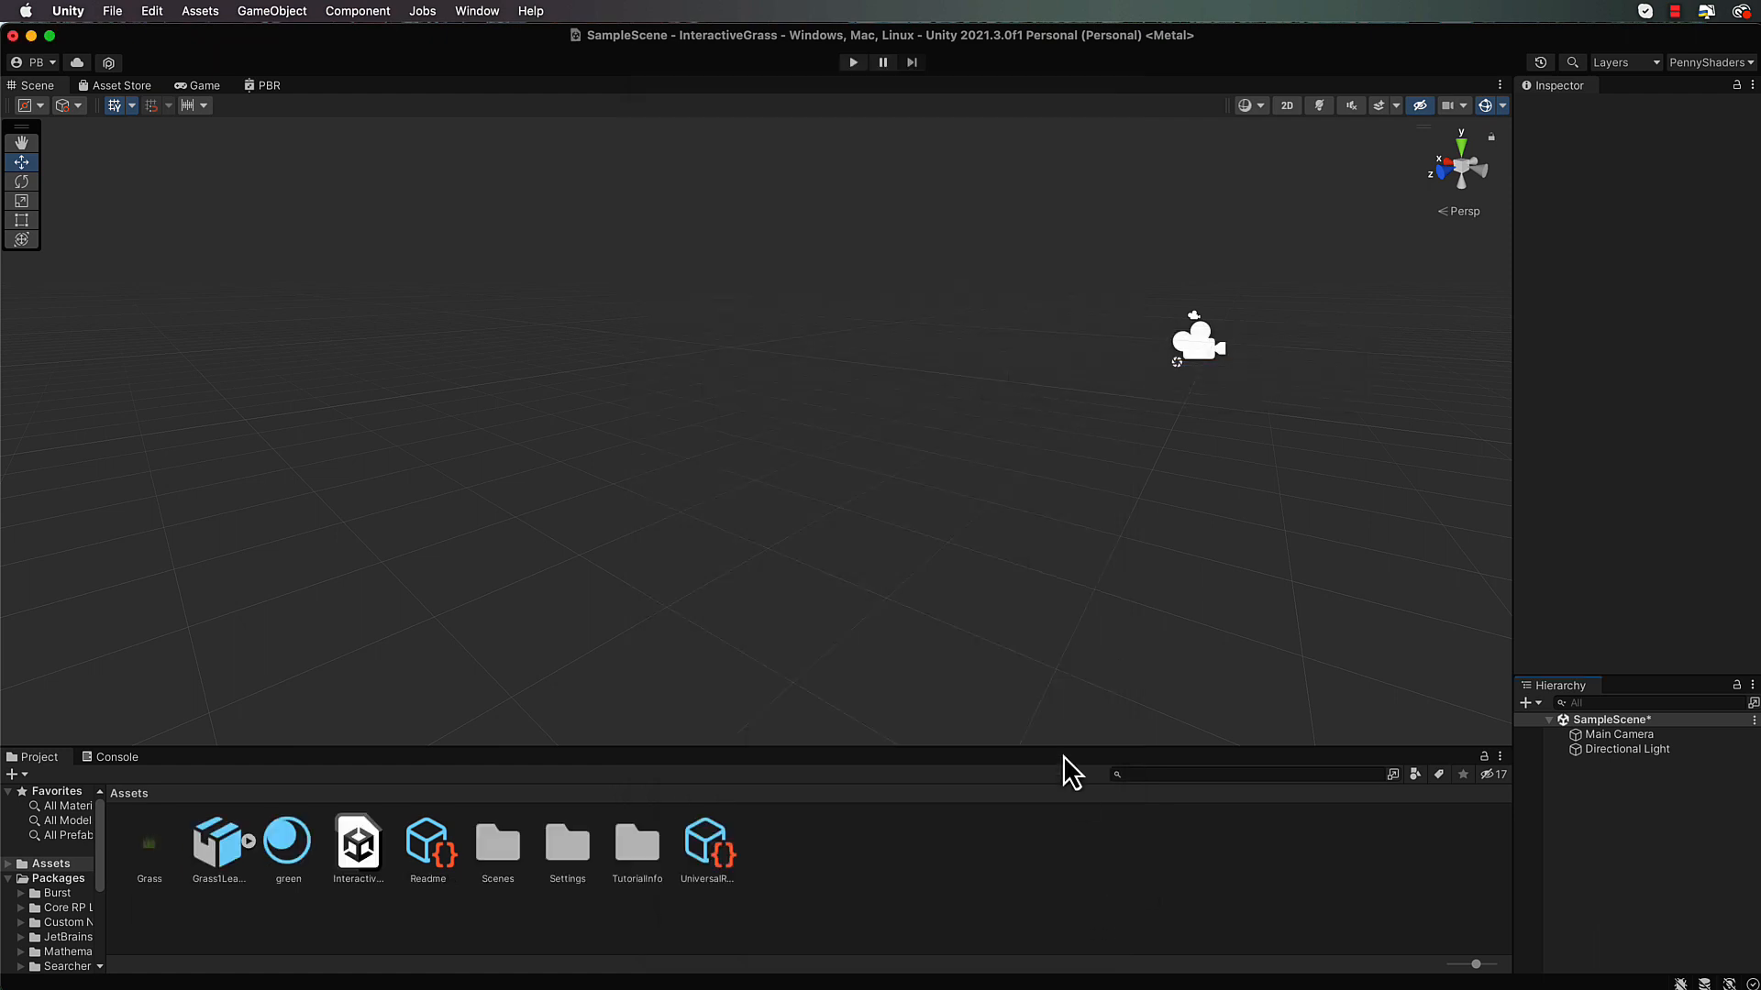
# Open the imported InteractiveGrass scene without saving the changes to SampleScene
pyautogui.click(362, 853)
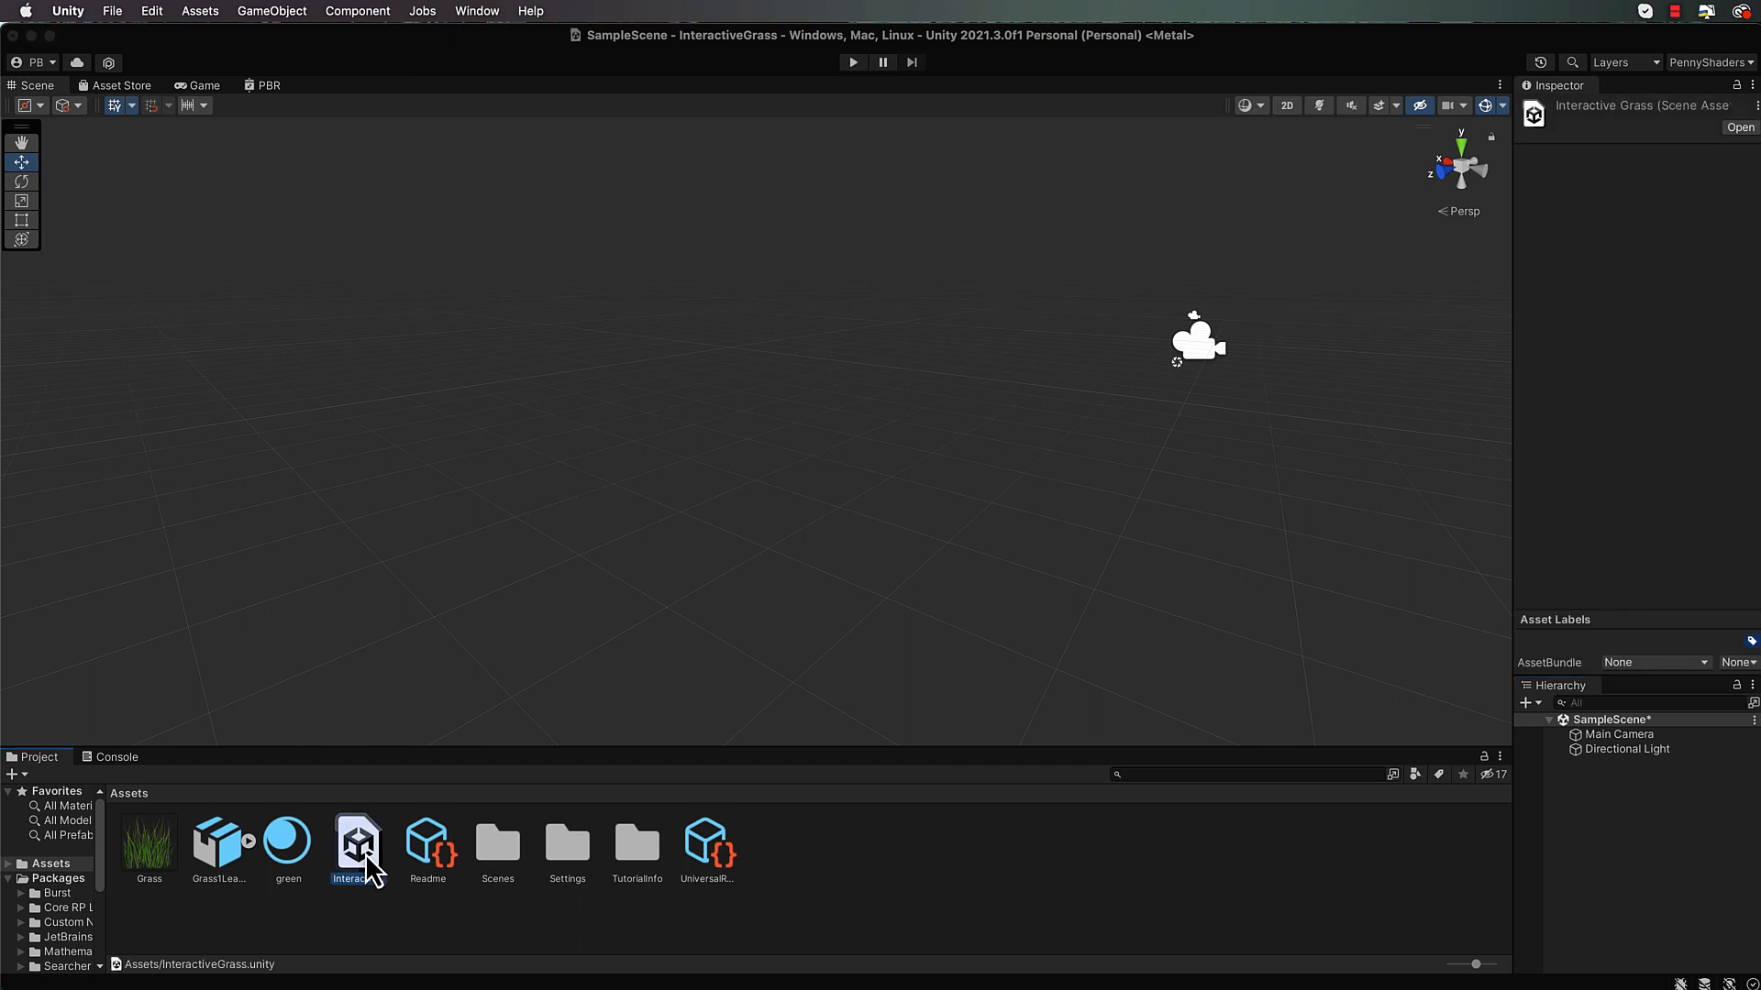
pyautogui.doubleClick(360, 848)
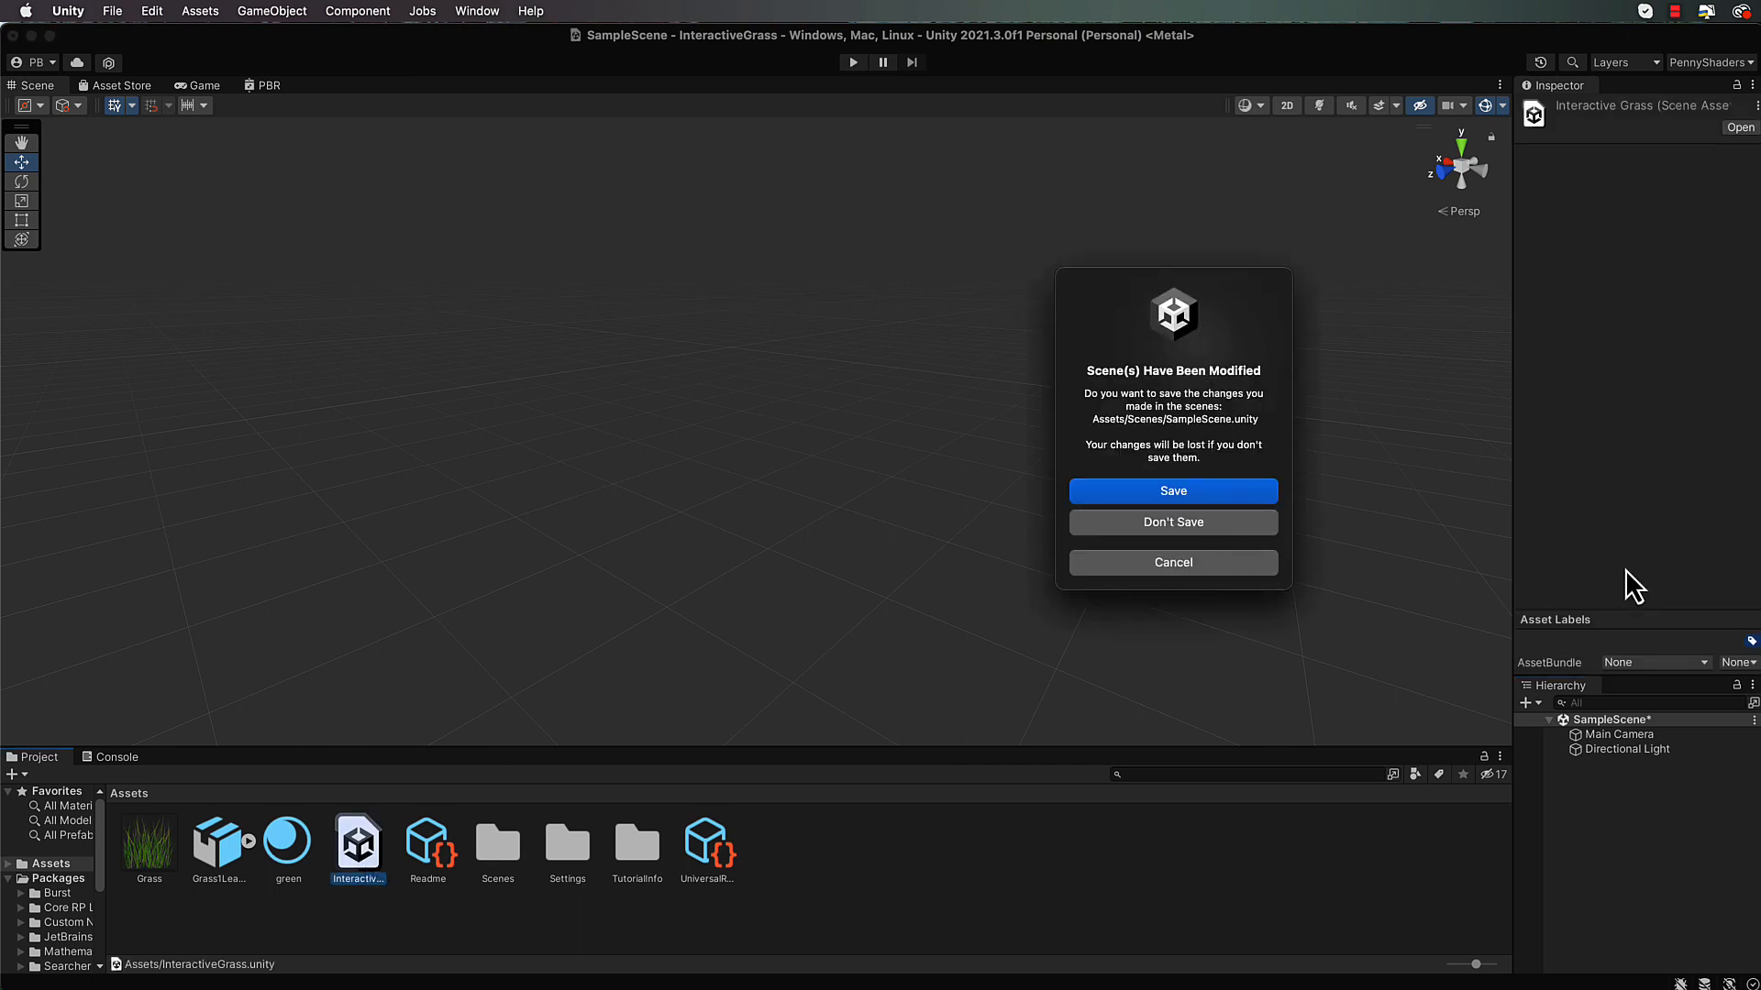
pyautogui.click(1191, 523)
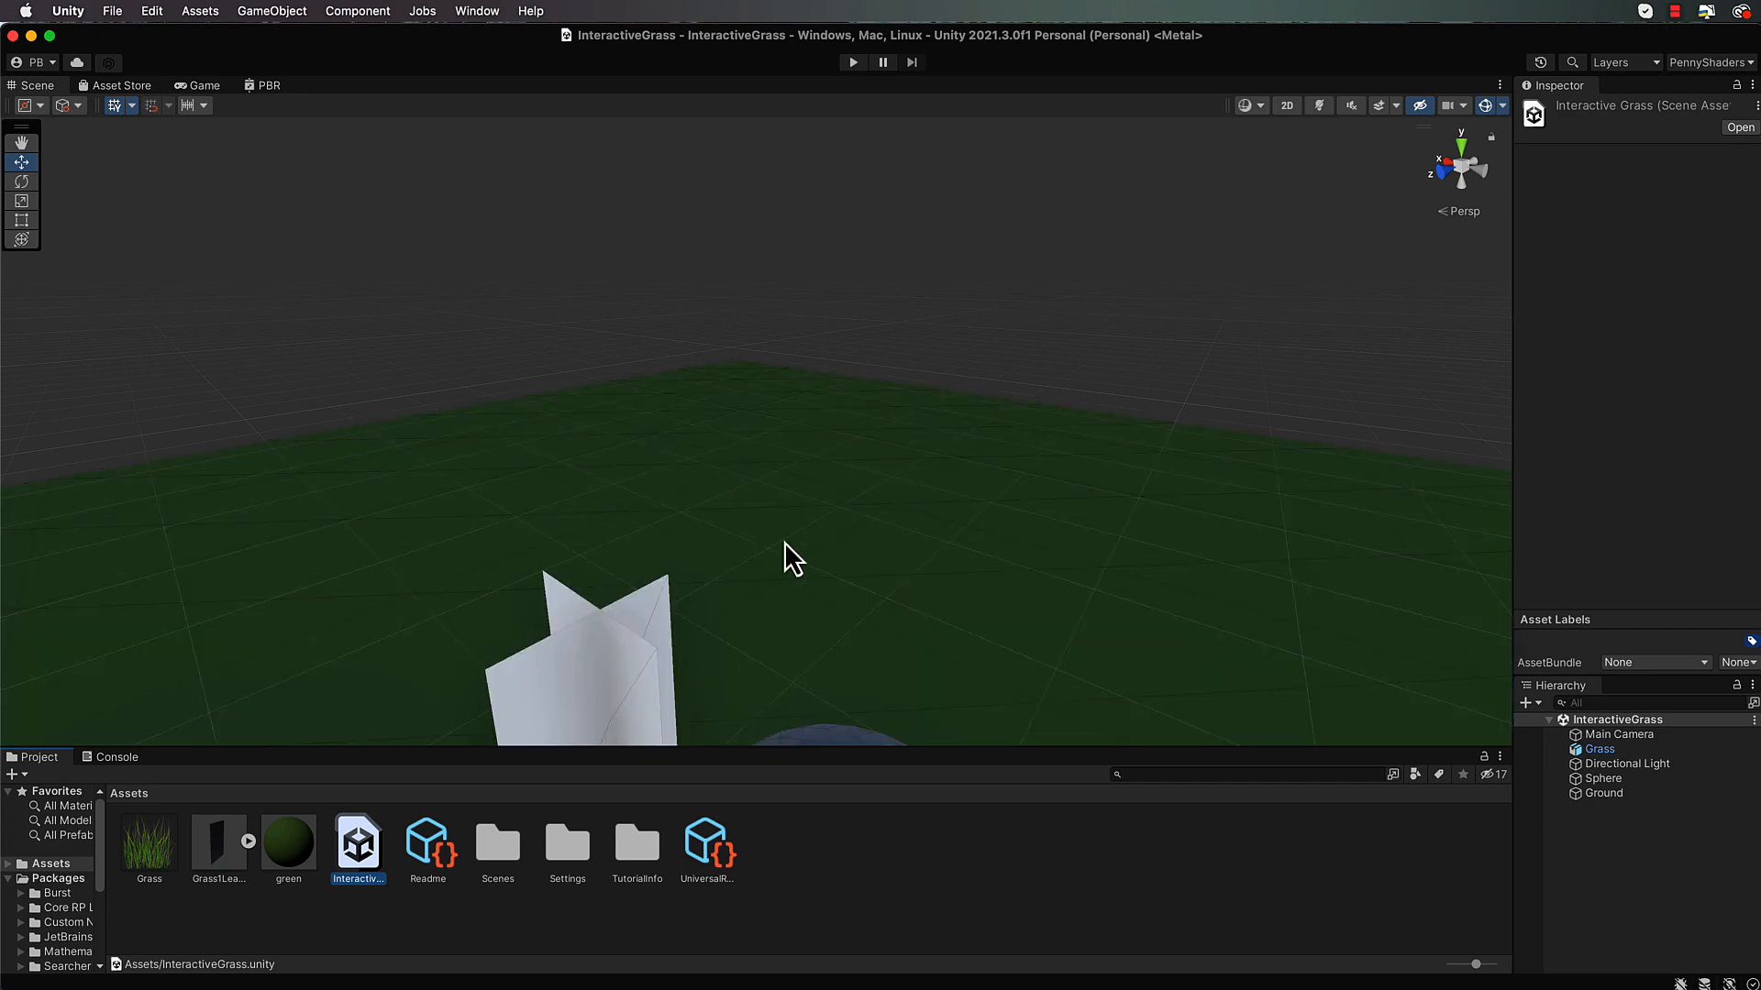
# Create a material named Grass in the Assets folder and apply it to the crossed-plane grass model in the scene
pyautogui.scroll(-5, 783, 540)
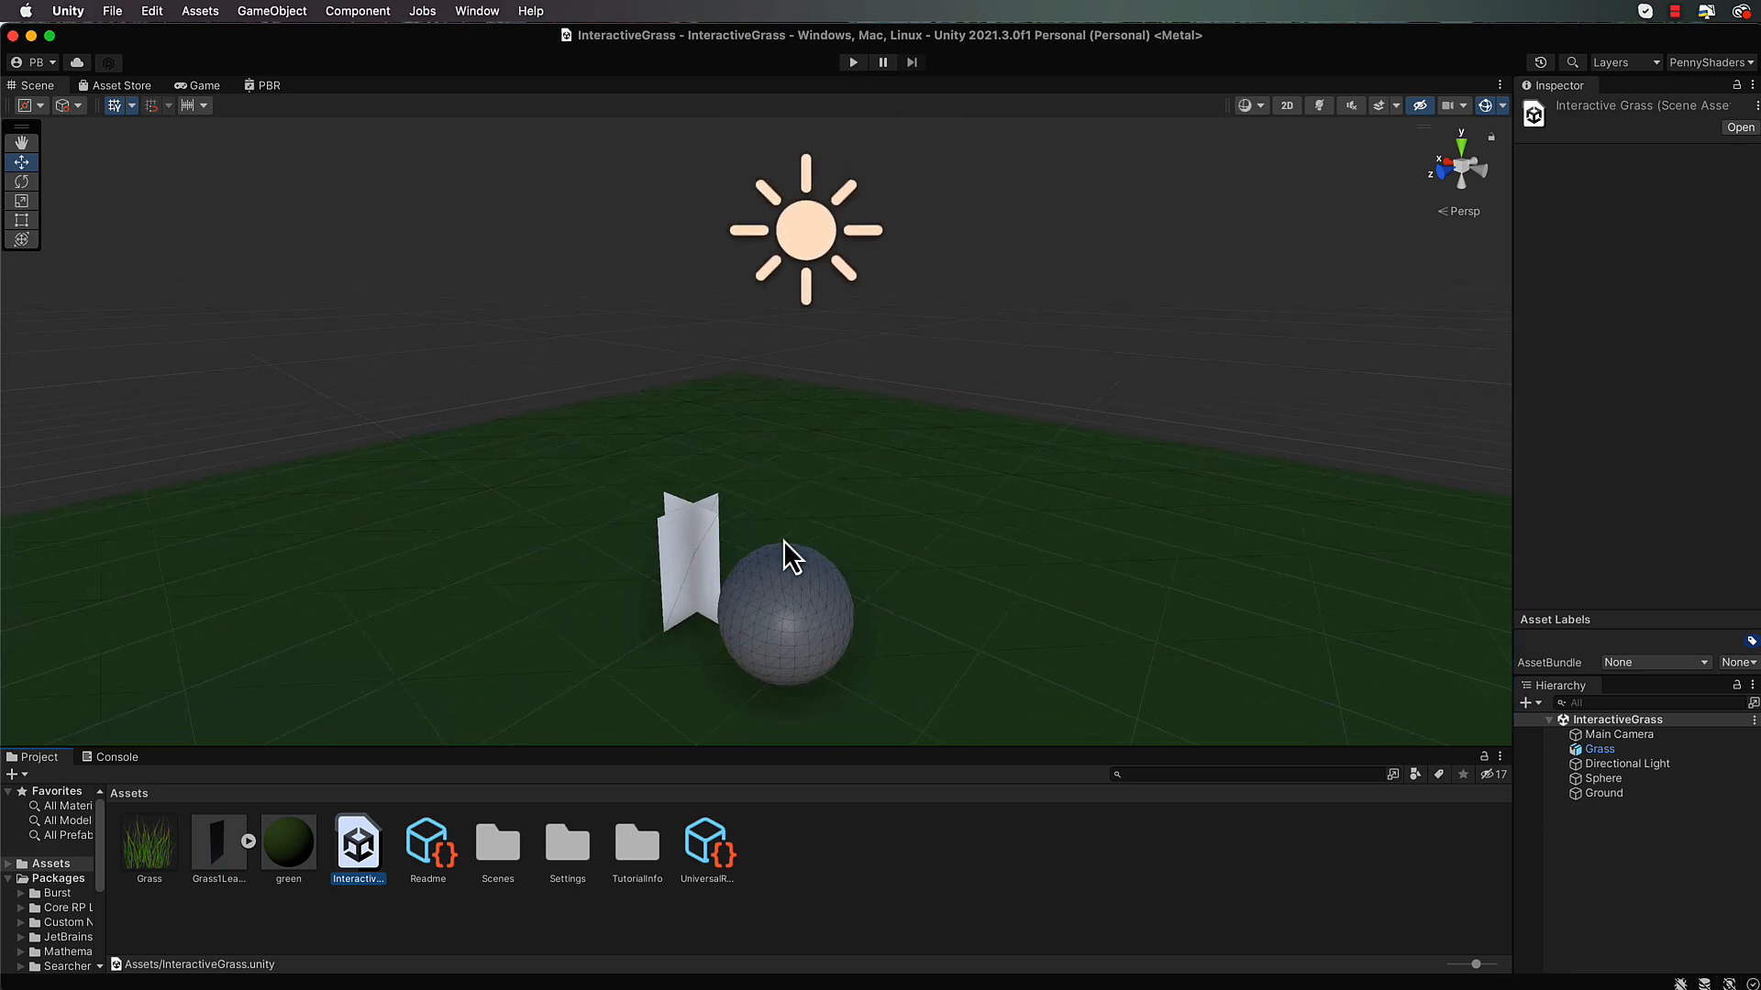
pyautogui.keyDown('alt'); pyautogui.moveTo(783, 540); pyautogui.dragTo(724, 527); pyautogui.keyUp('alt')
pyautogui.scroll(3, 708, 550)
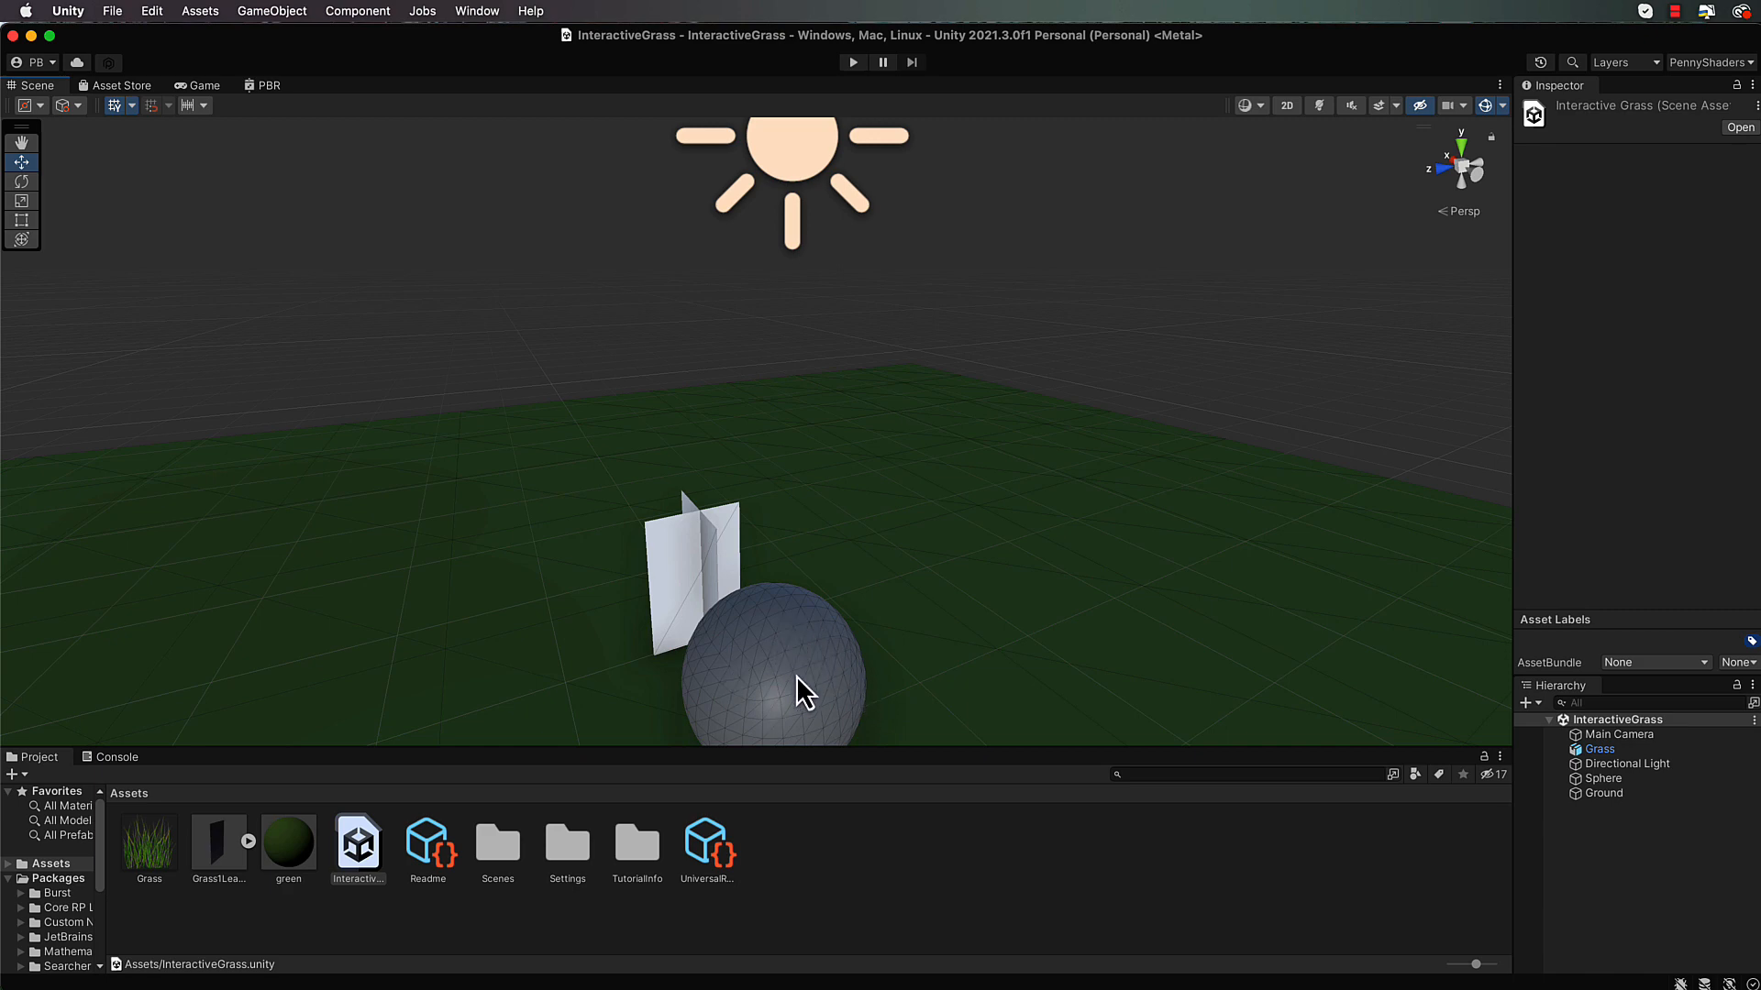
pyautogui.keyDown('alt'); pyautogui.moveTo(952, 675); pyautogui.dragTo(1104, 872); pyautogui.keyUp('alt')
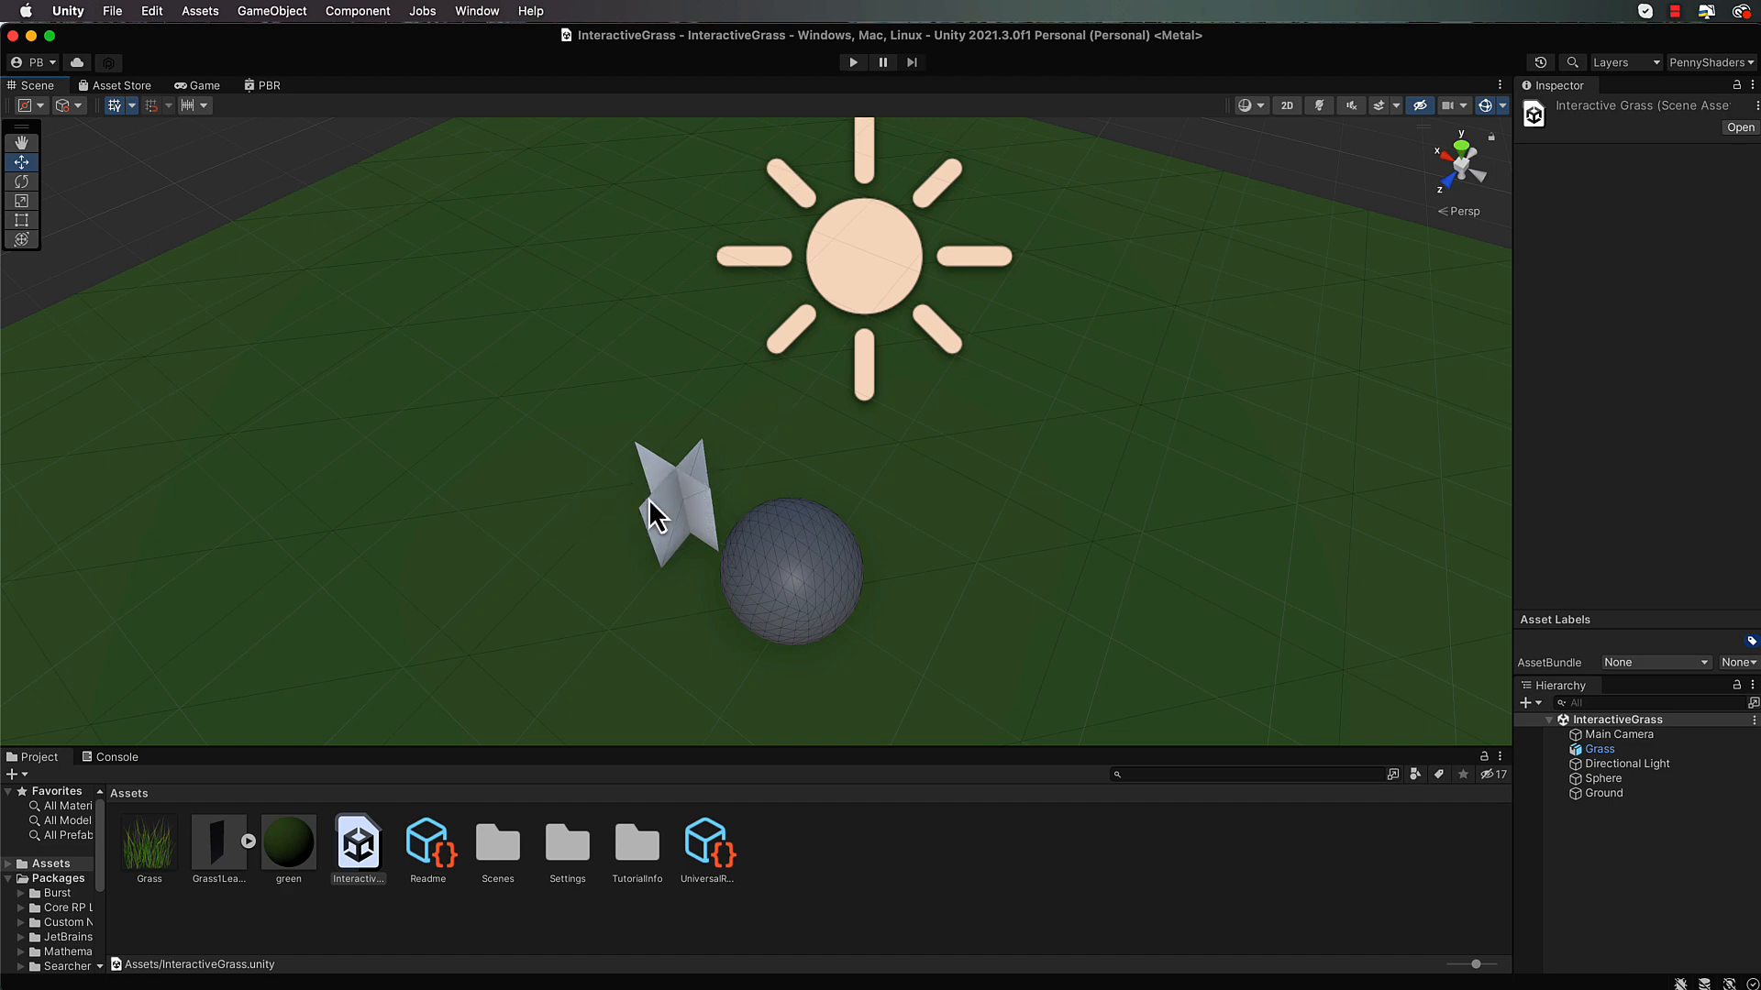
pyautogui.rightClick(801, 835)
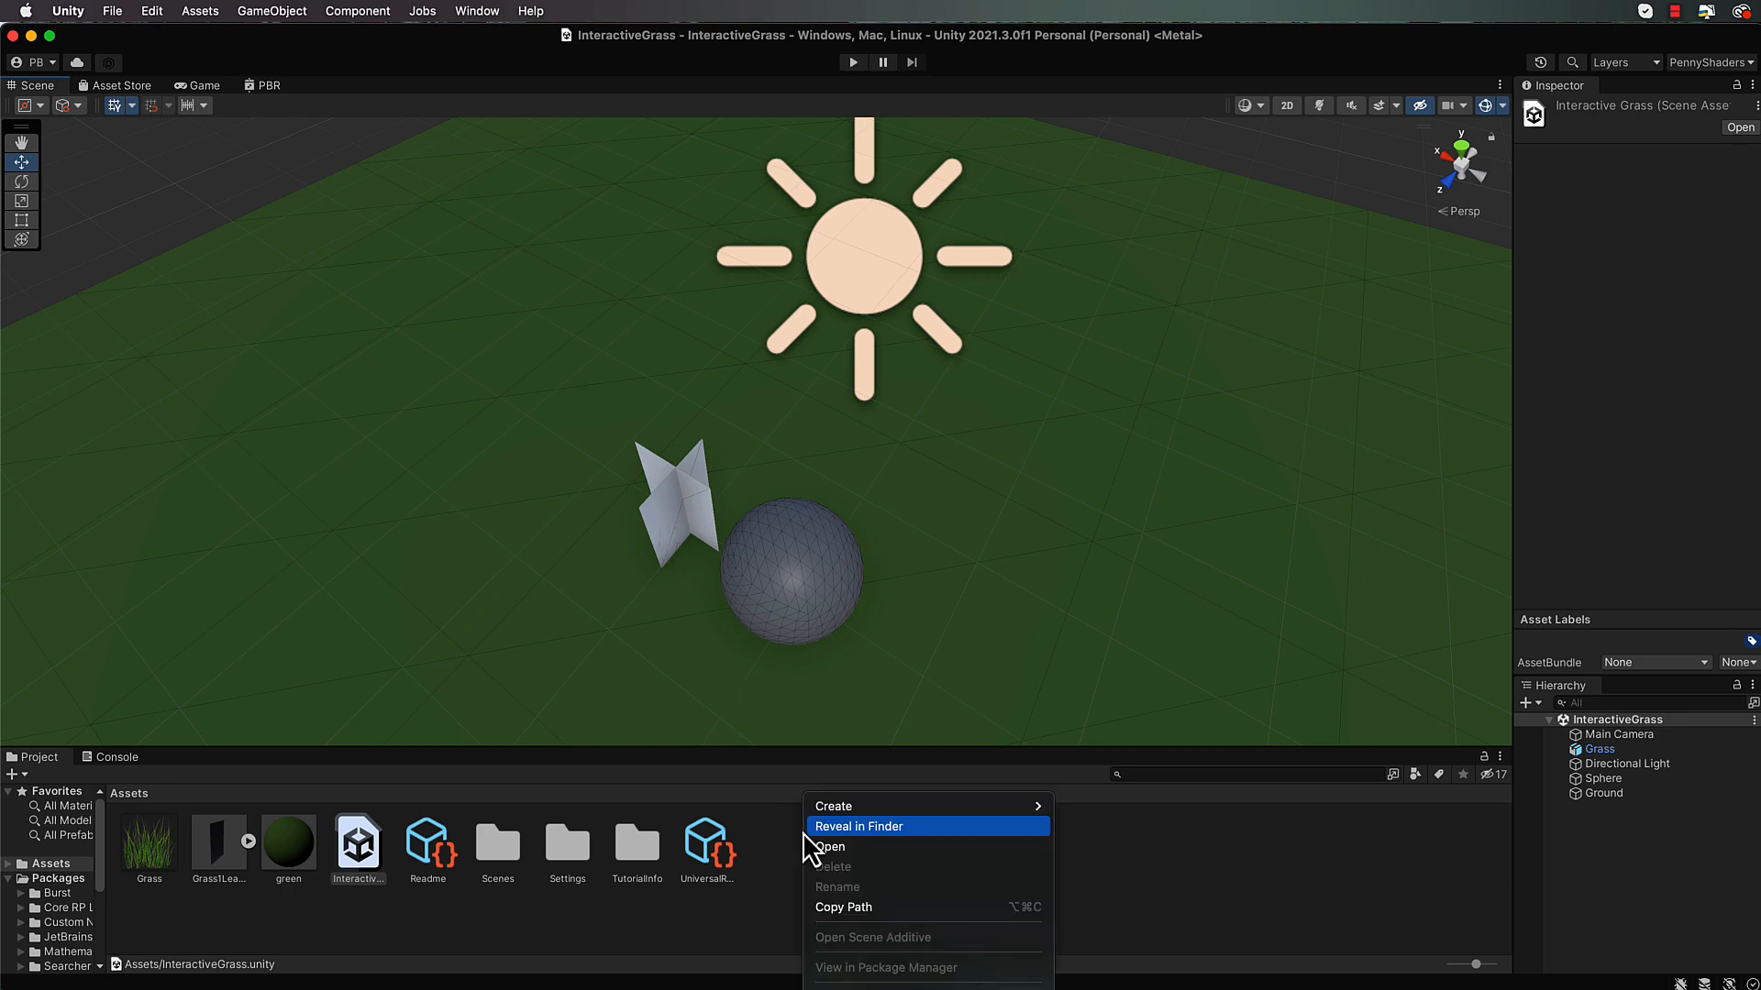
pyautogui.moveTo(850, 806)
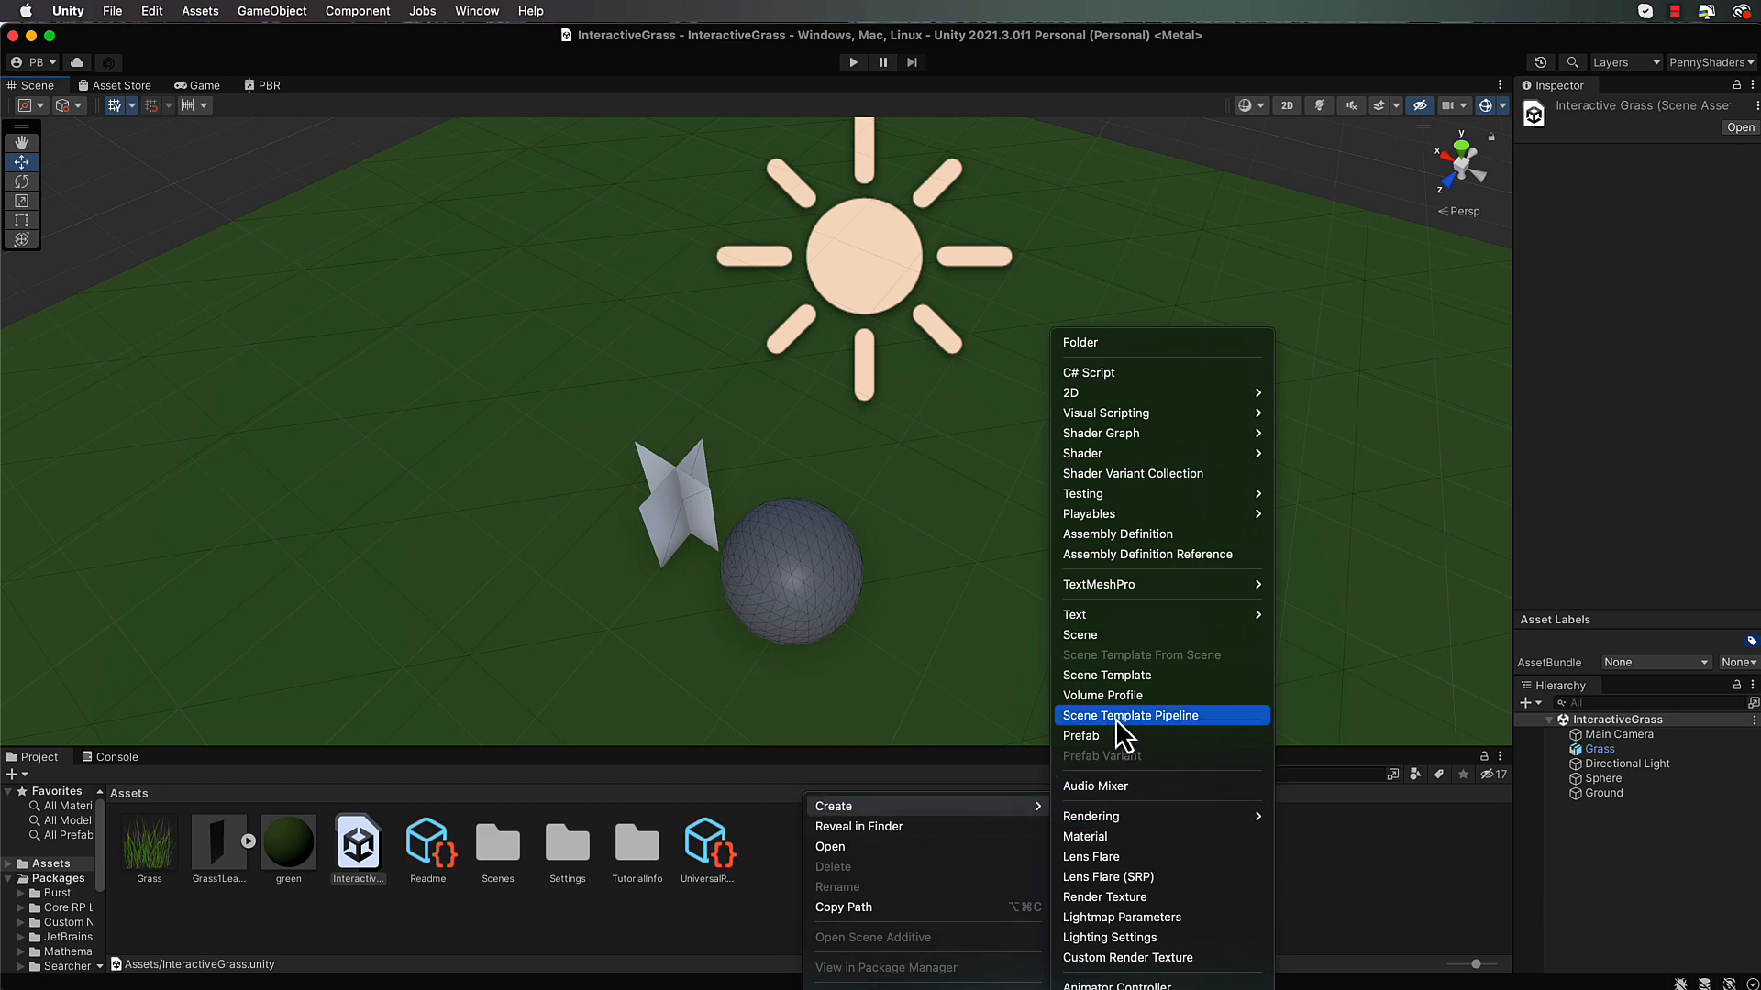
pyautogui.click(1111, 834)
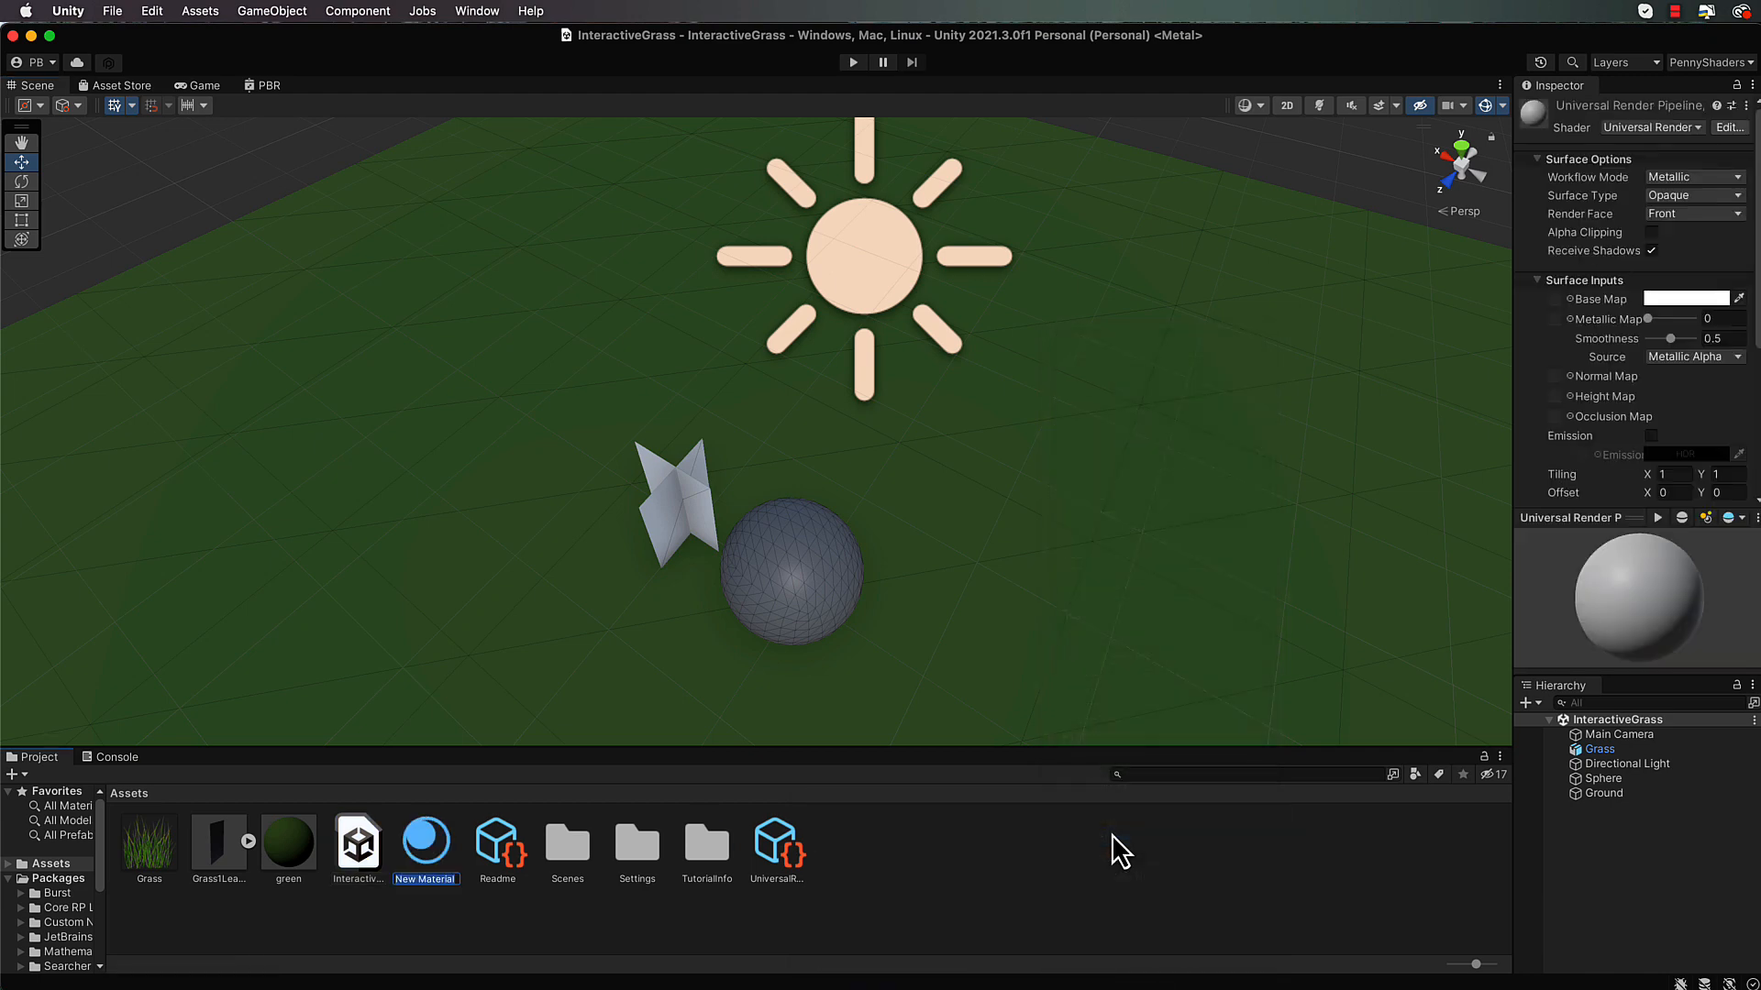
pyautogui.write('Grass')
pyautogui.press('Return')
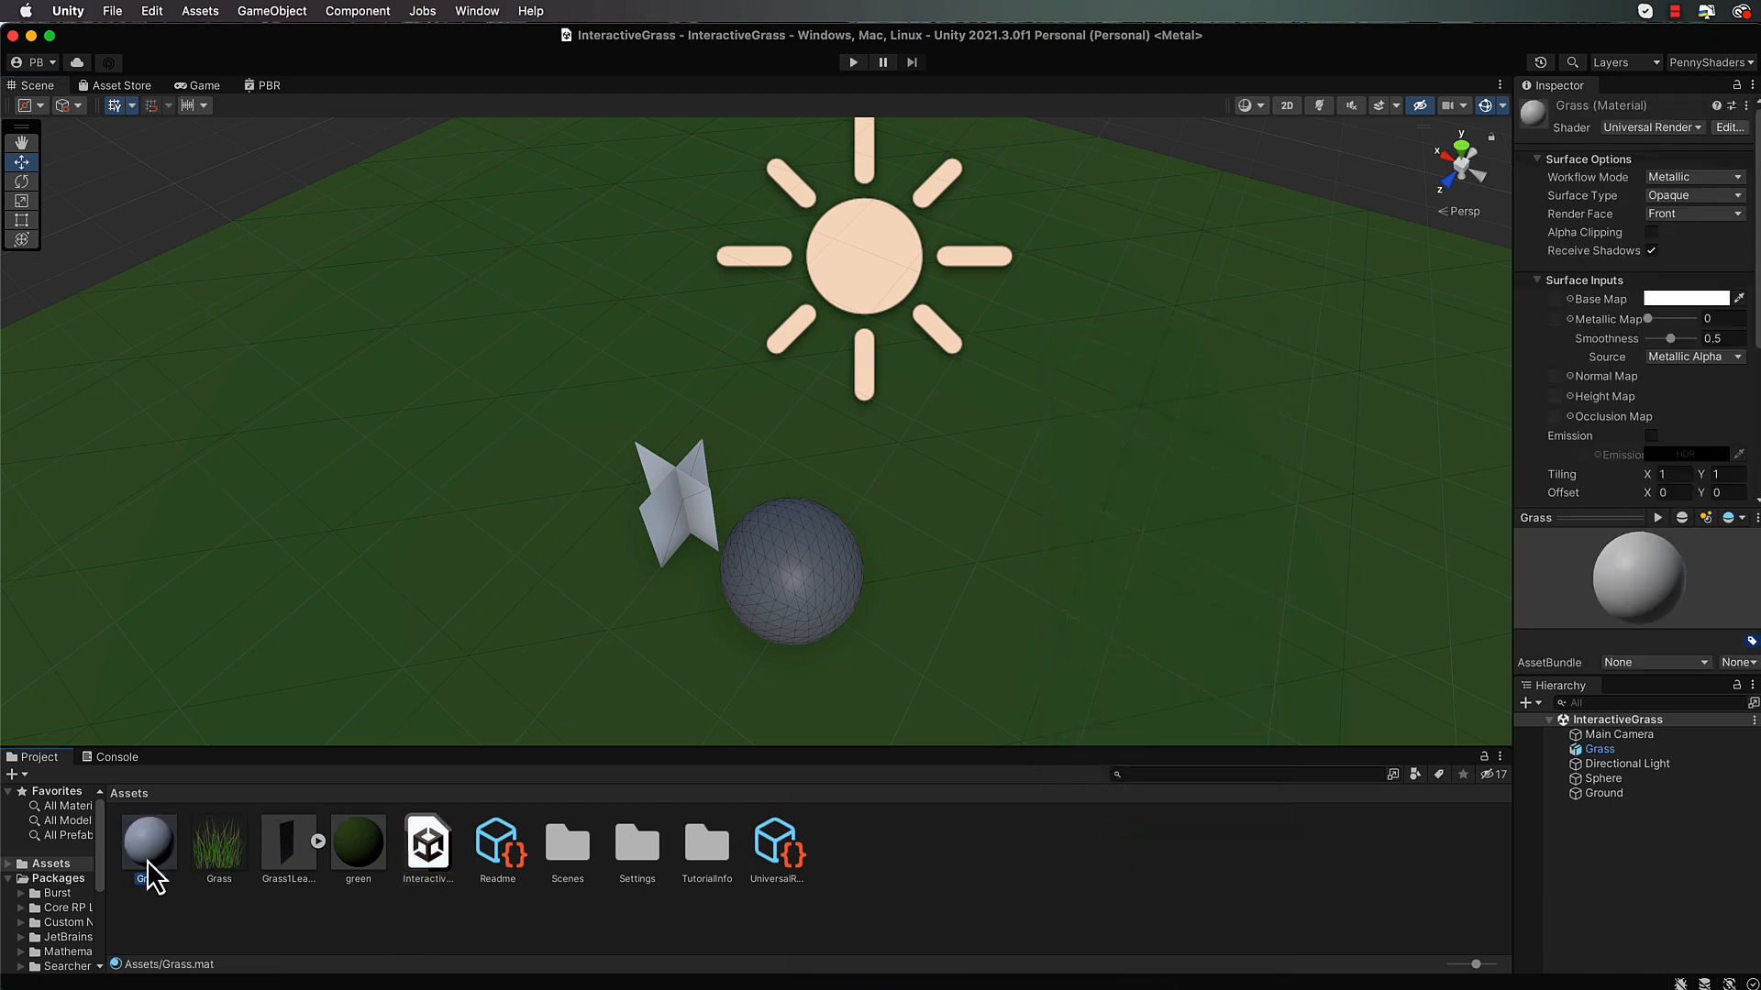
pyautogui.moveTo(147, 861); pyautogui.dragTo(680, 467)
pyautogui.click(669, 508)
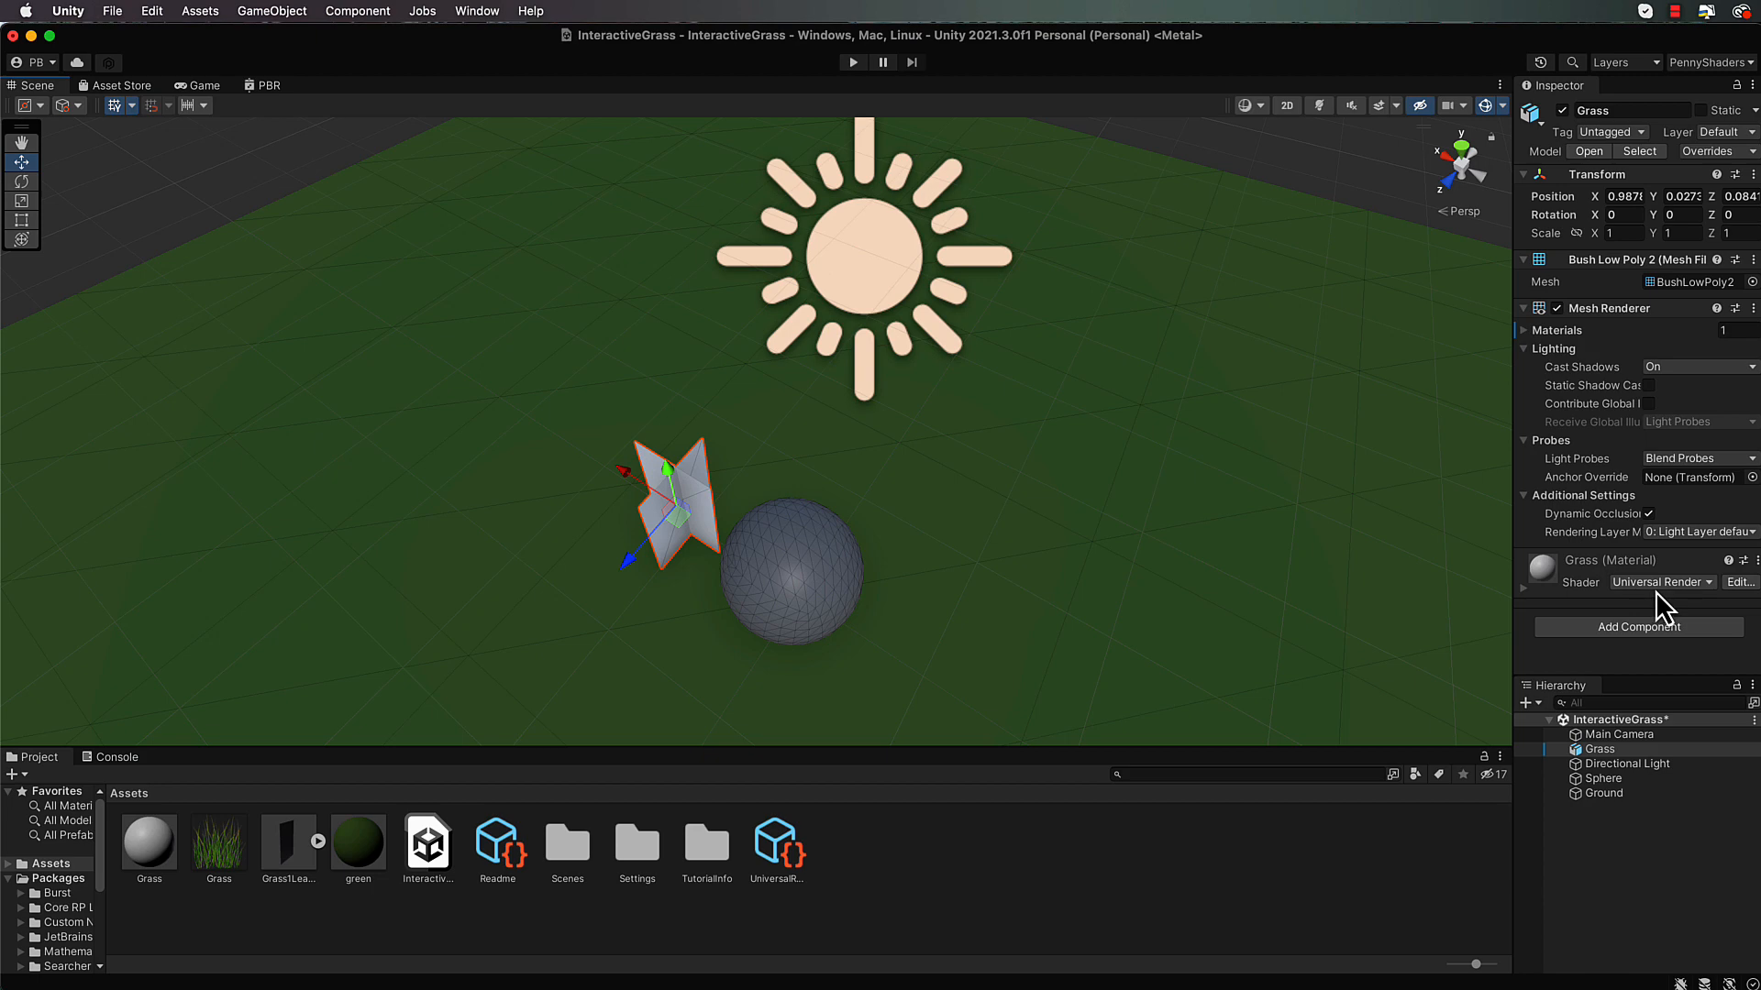
# Create a URP Lit Shader Graph named GrassShader in the Assets folder
pyautogui.rightClick(883, 829)
pyautogui.moveTo(924, 808)
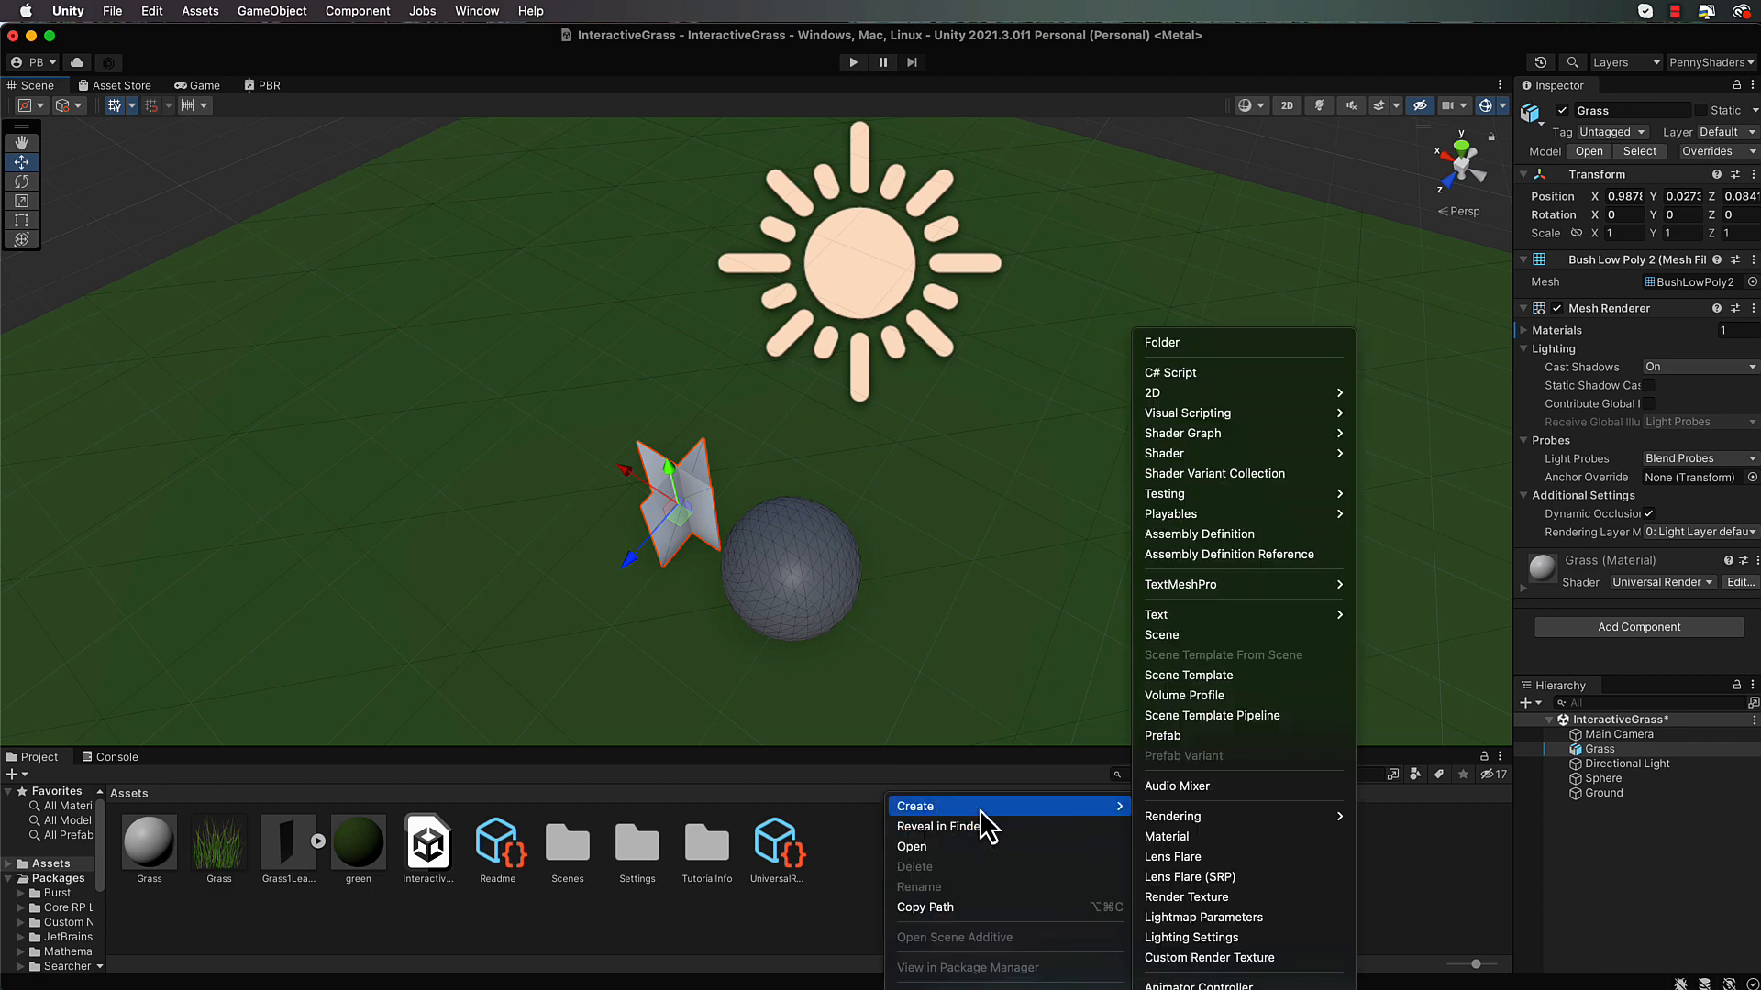
pyautogui.moveTo(1212, 436)
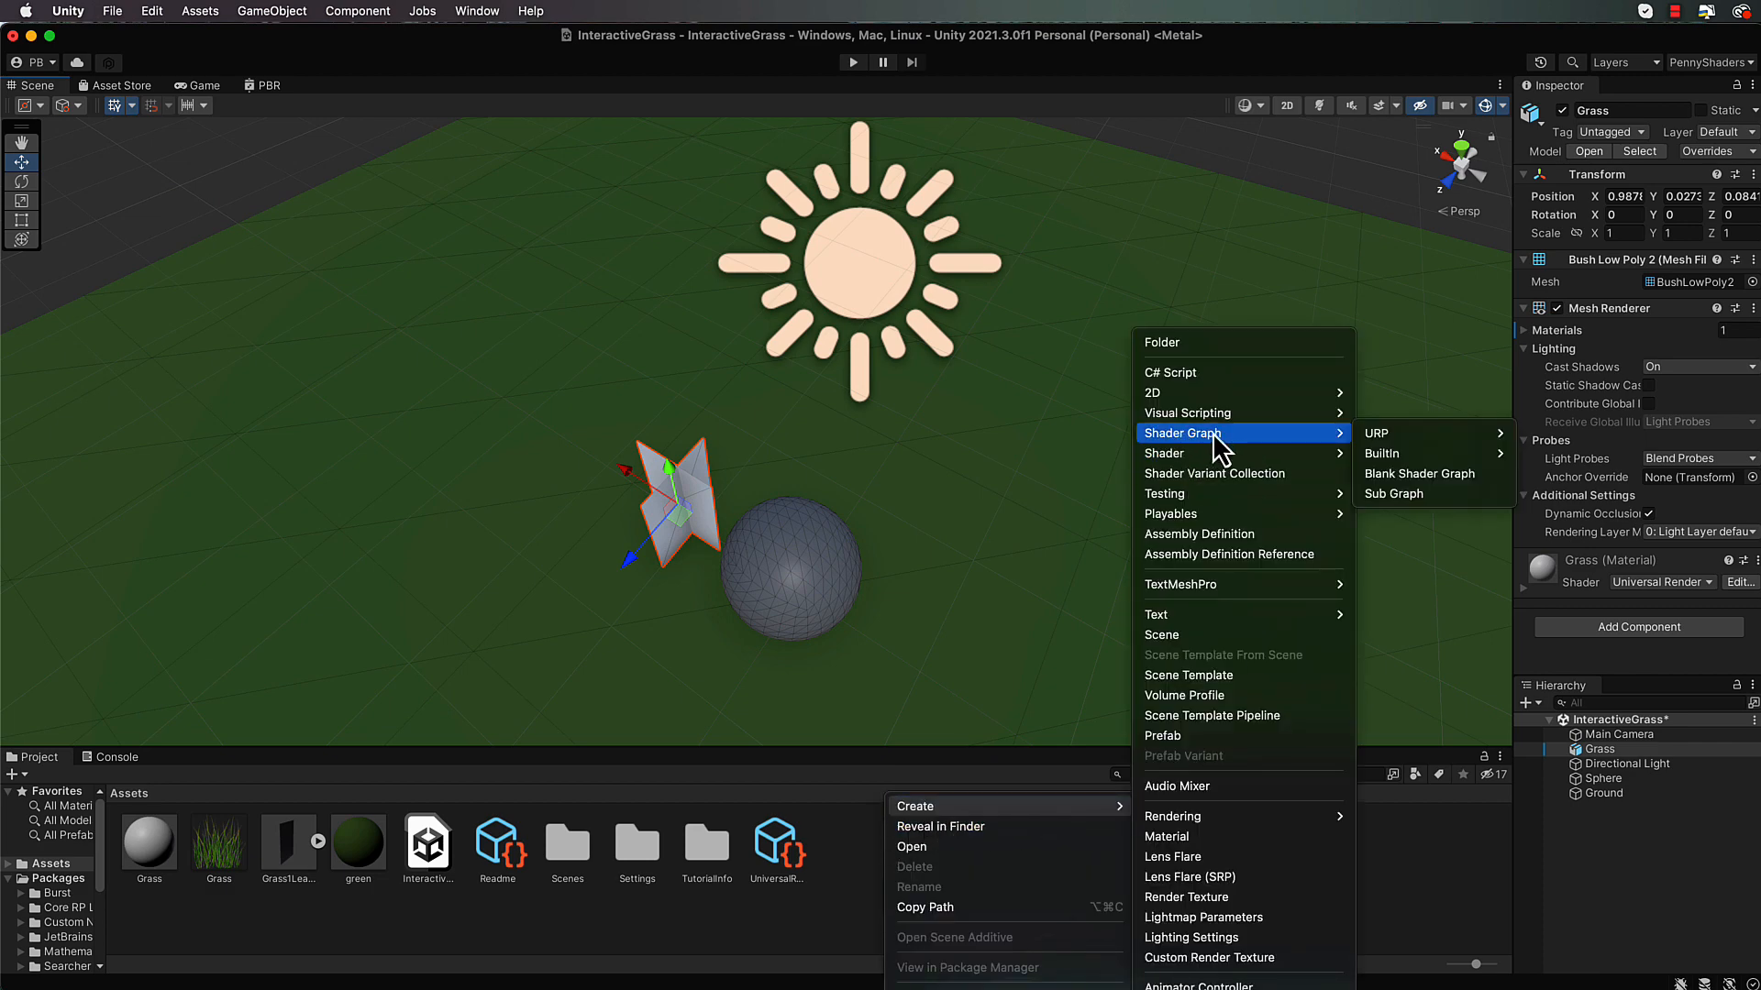
pyautogui.moveTo(1397, 437)
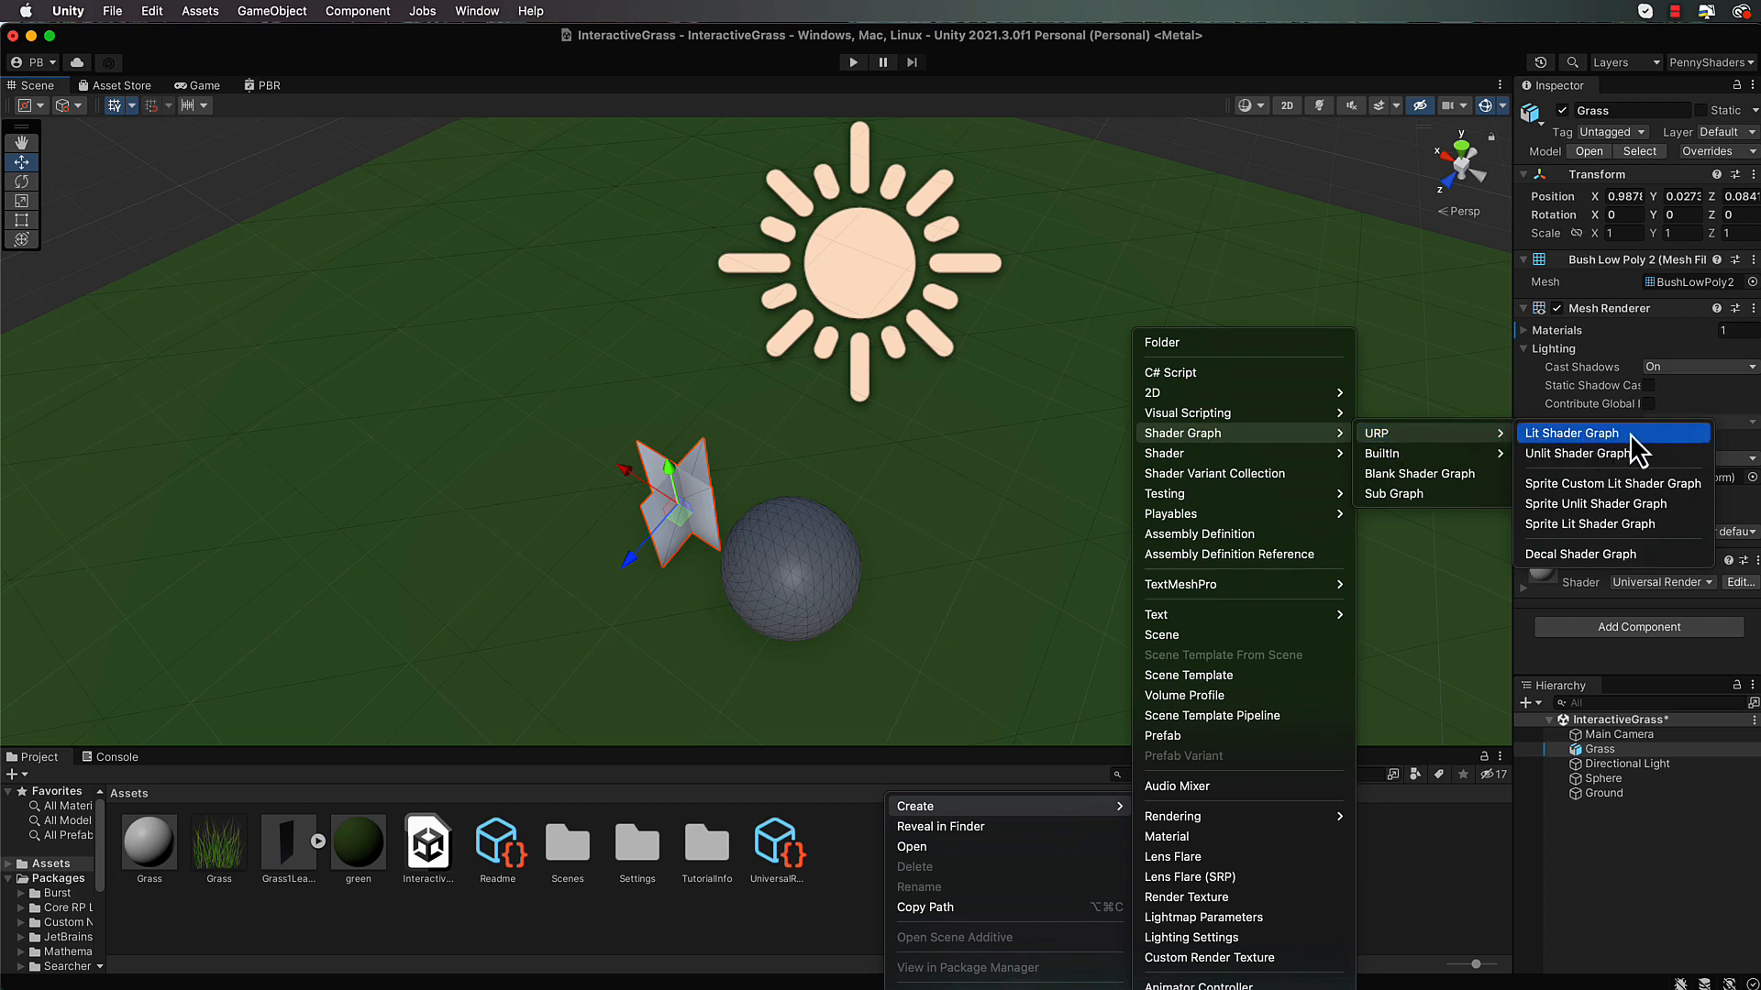
pyautogui.click(1576, 435)
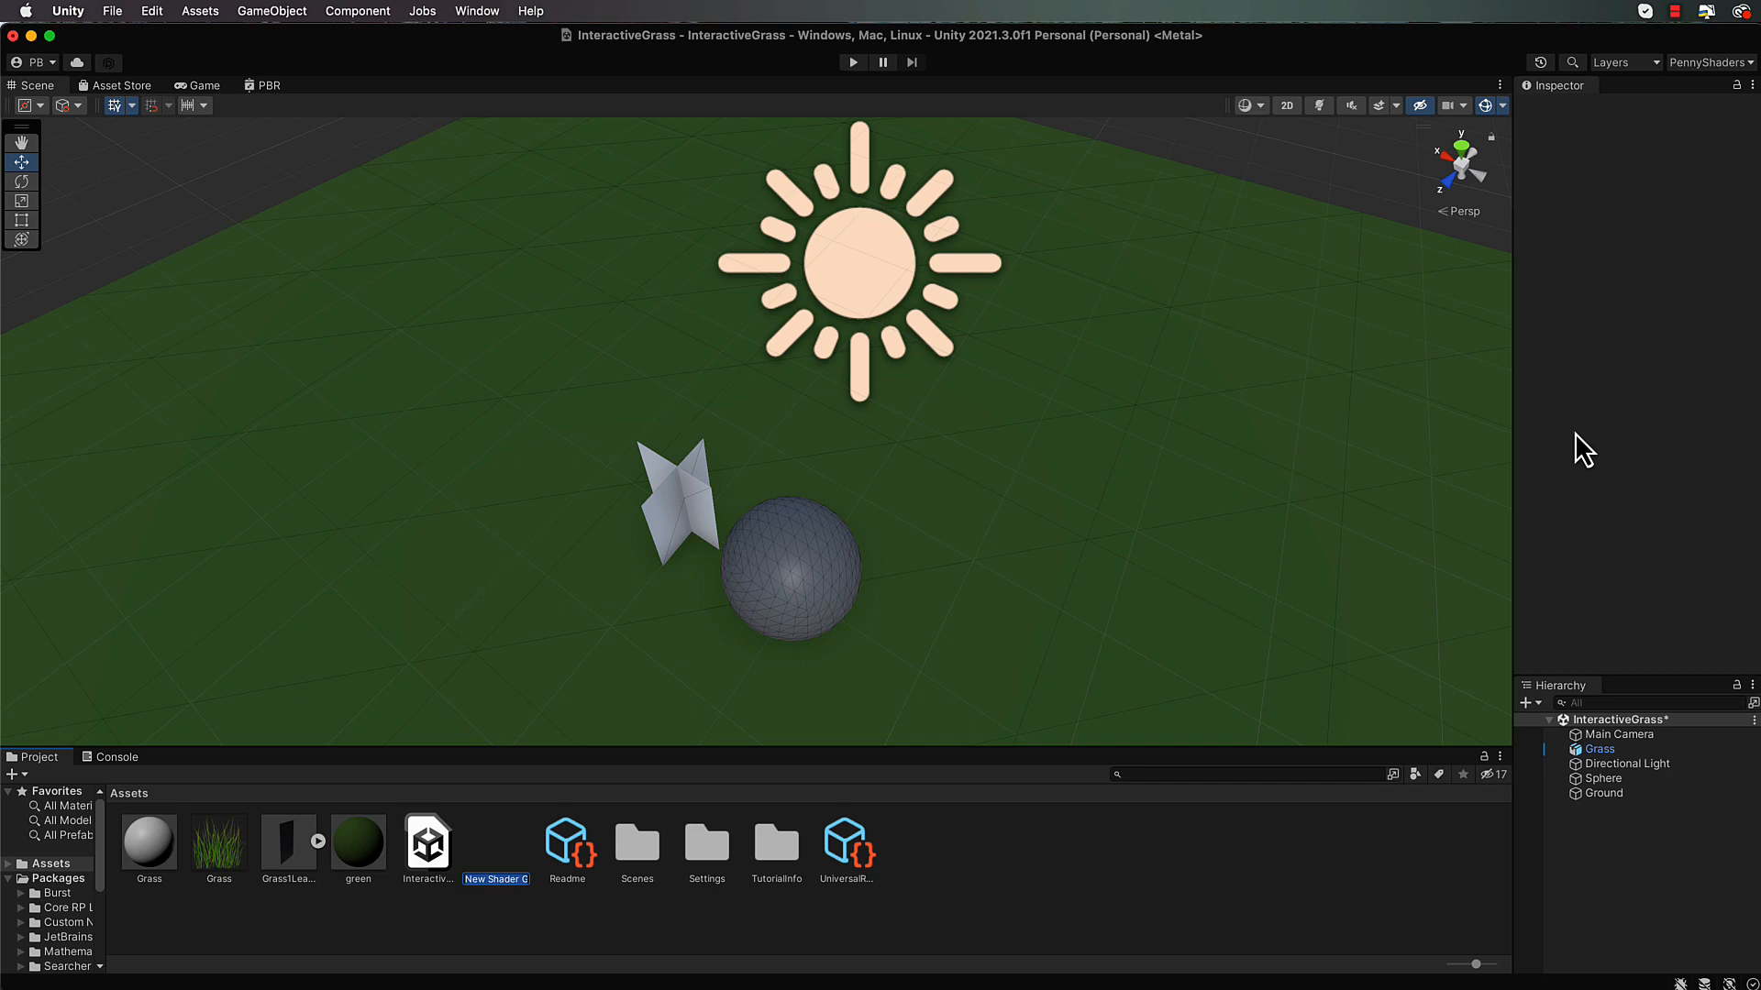
pyautogui.write('GrassShader')
pyautogui.press('Return')
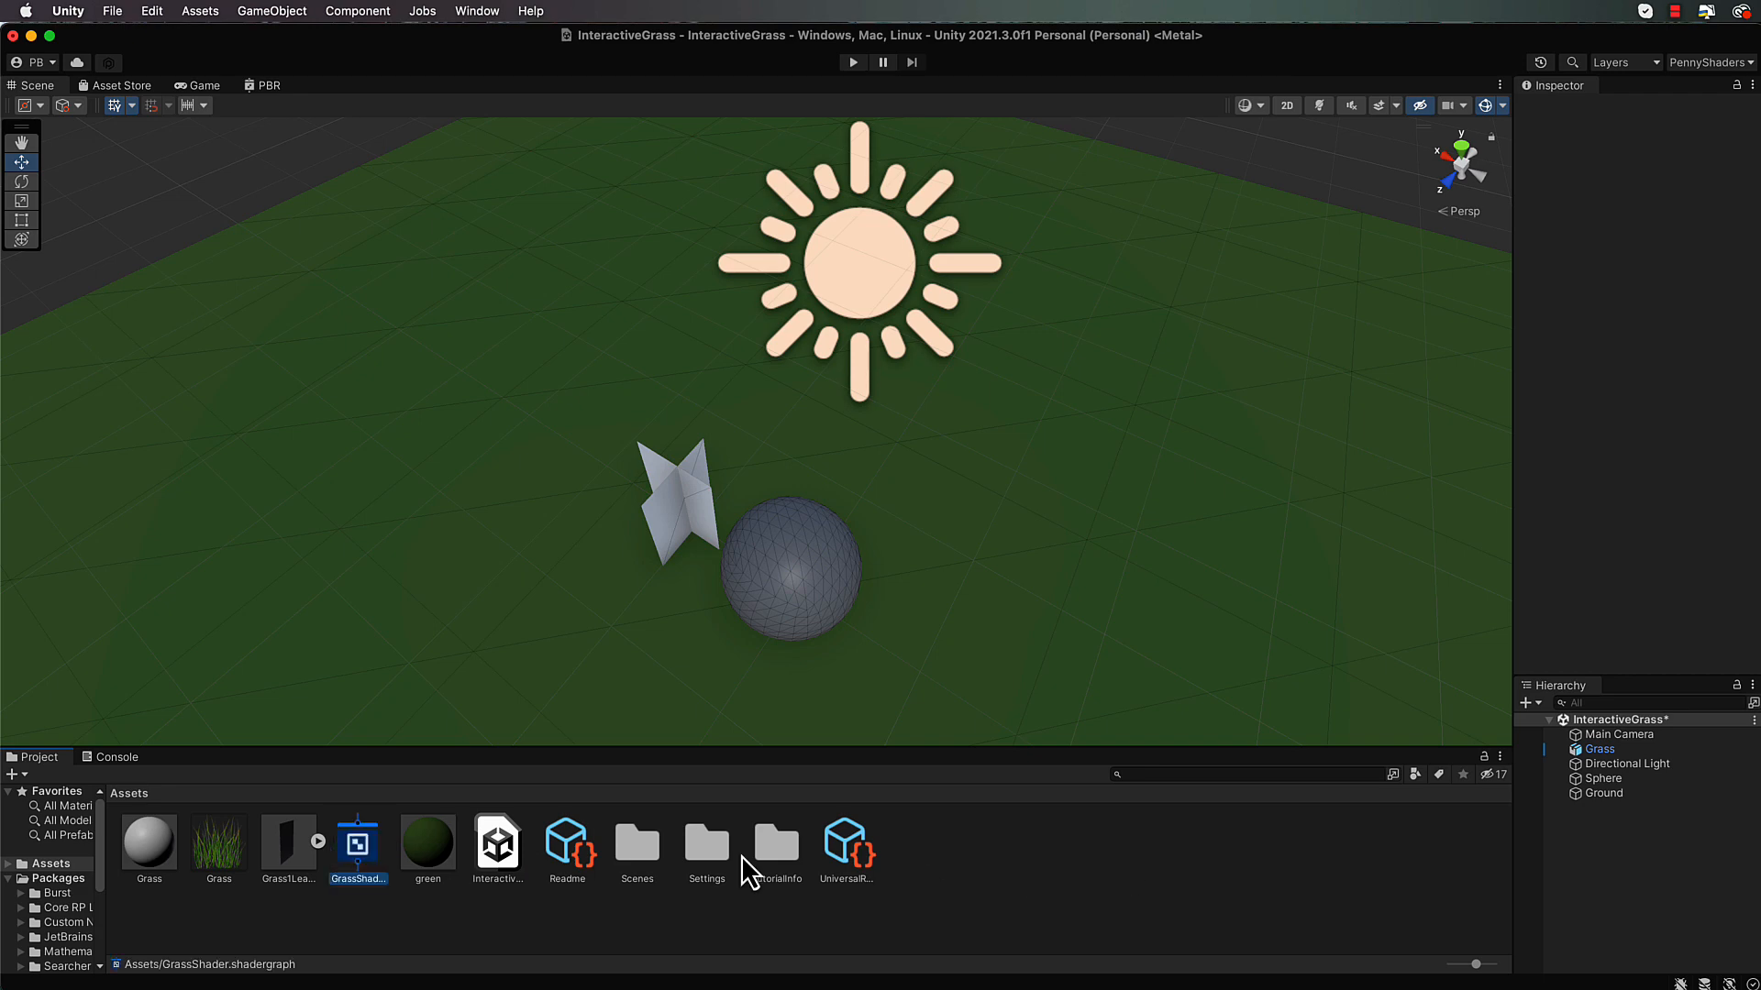
pyautogui.click(361, 866)
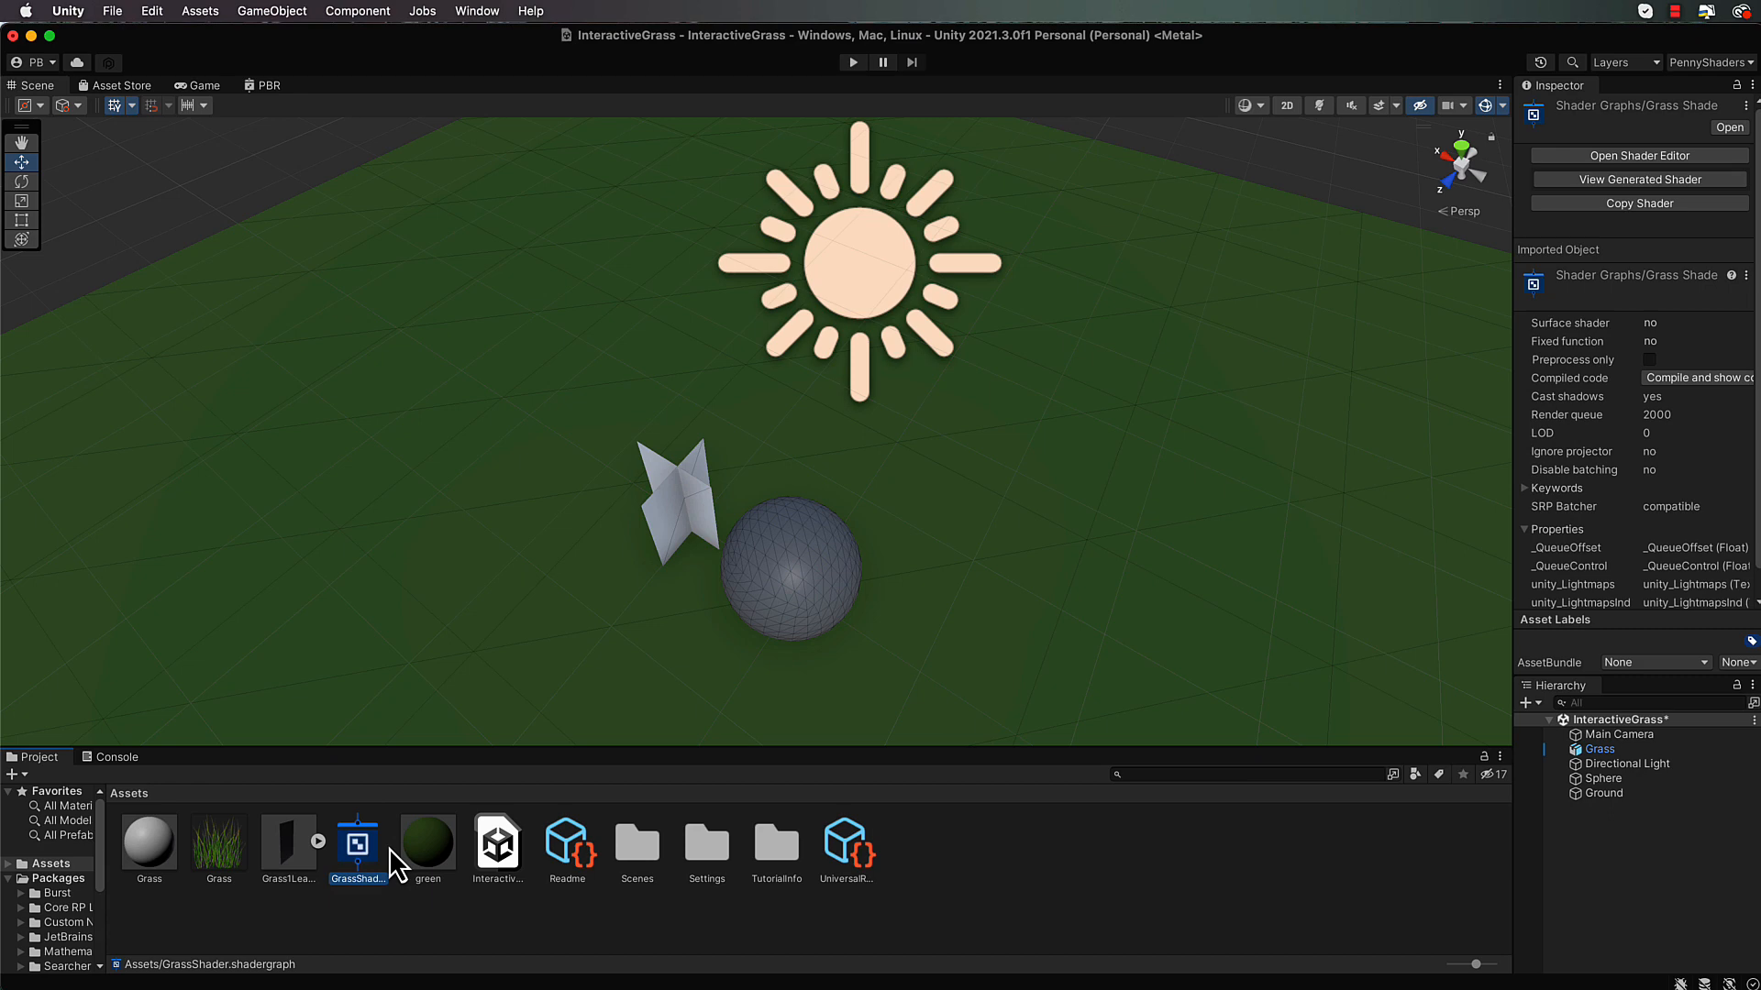
# Assign the GrassShader shader graph to the Grass material
pyautogui.click(146, 844)
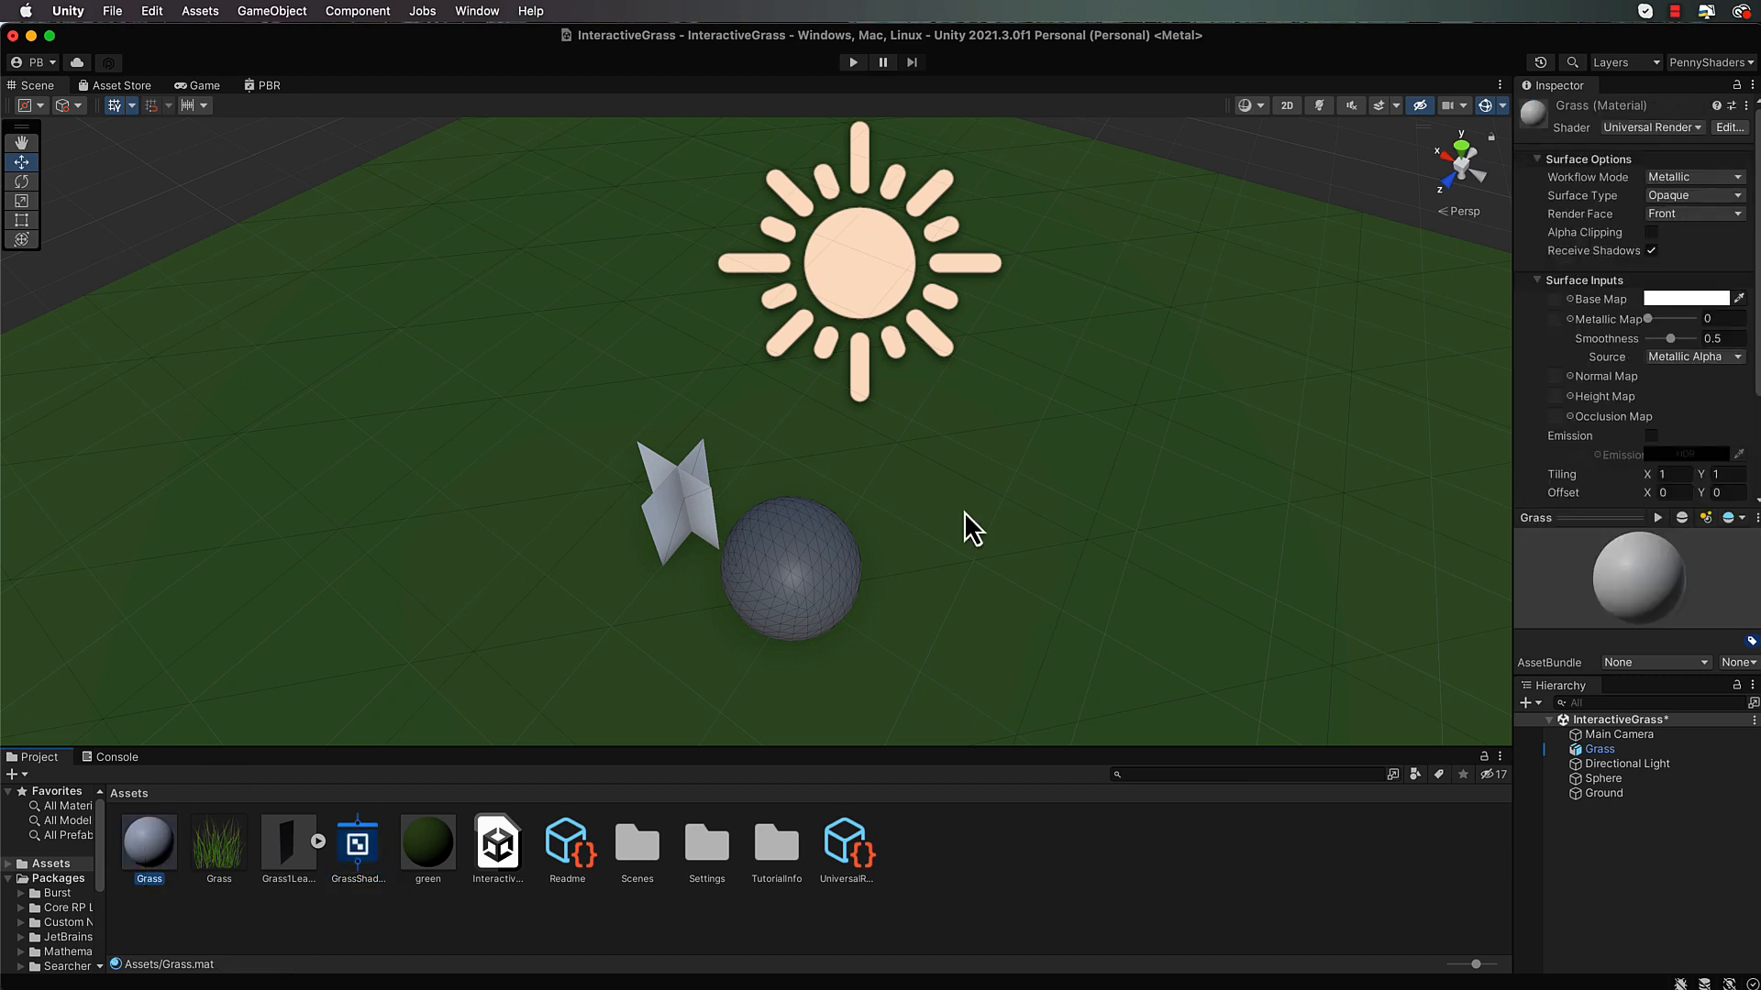
pyautogui.scroll(-1, 1601, 491)
pyautogui.scroll(1, 1600, 490)
pyautogui.click(1695, 129)
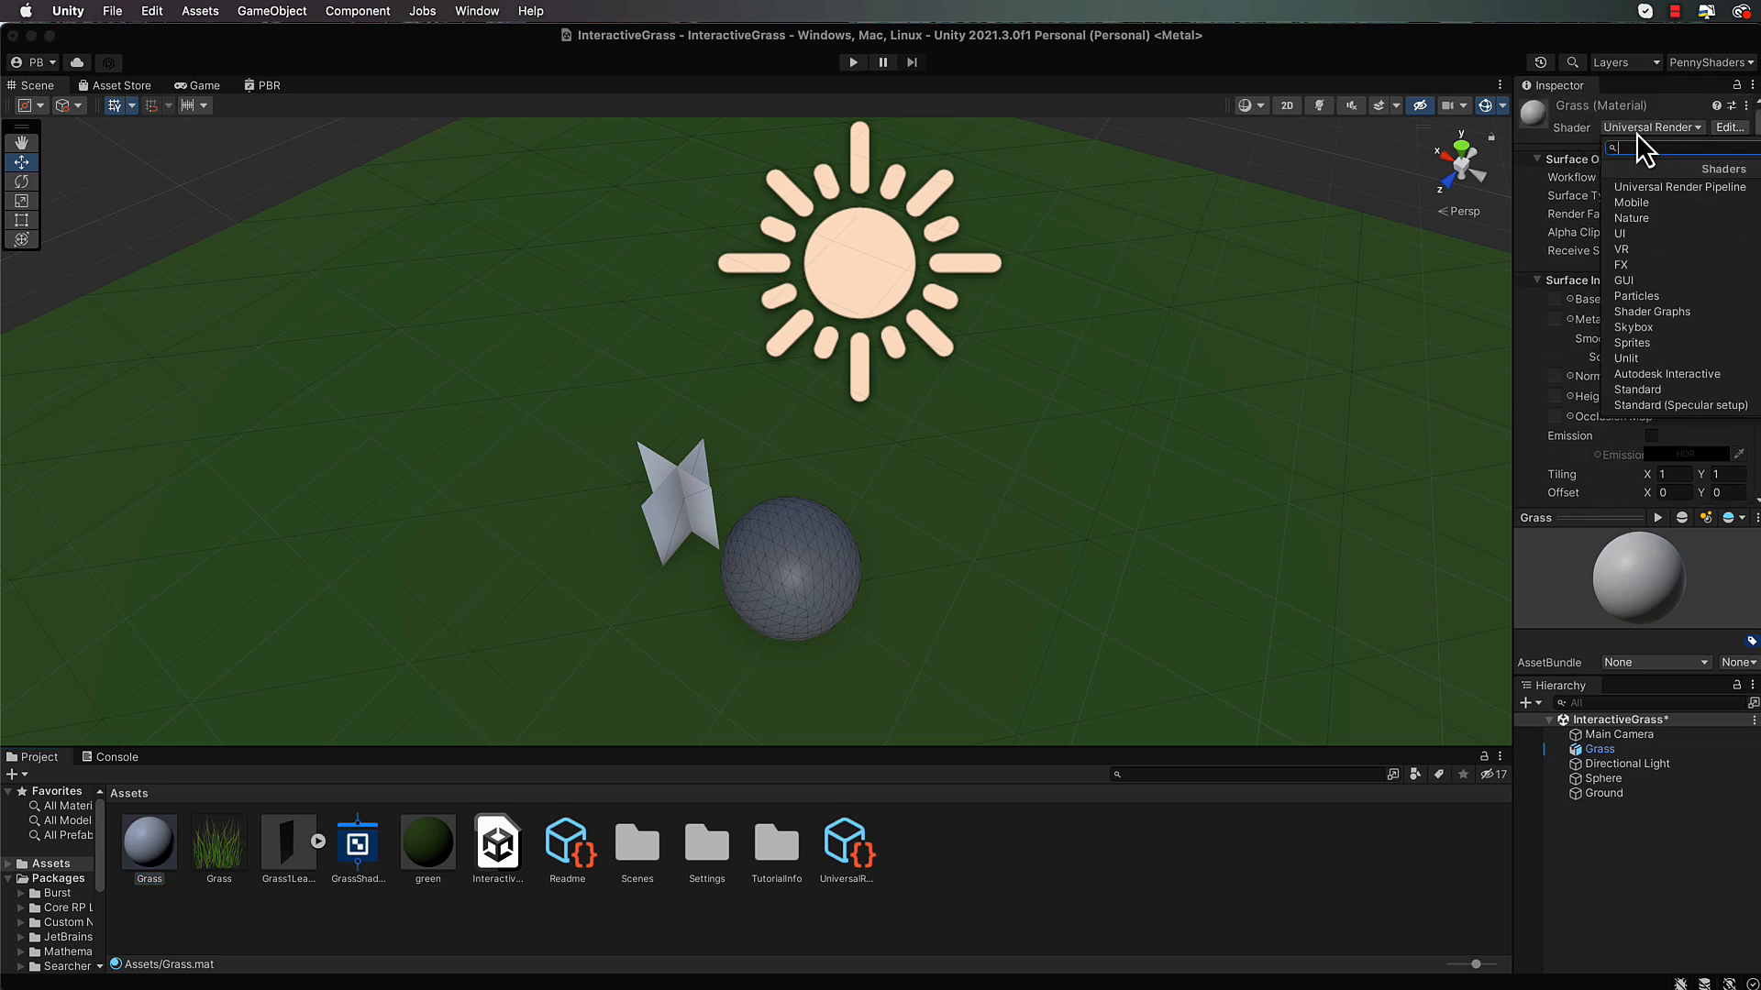
pyautogui.click(1635, 314)
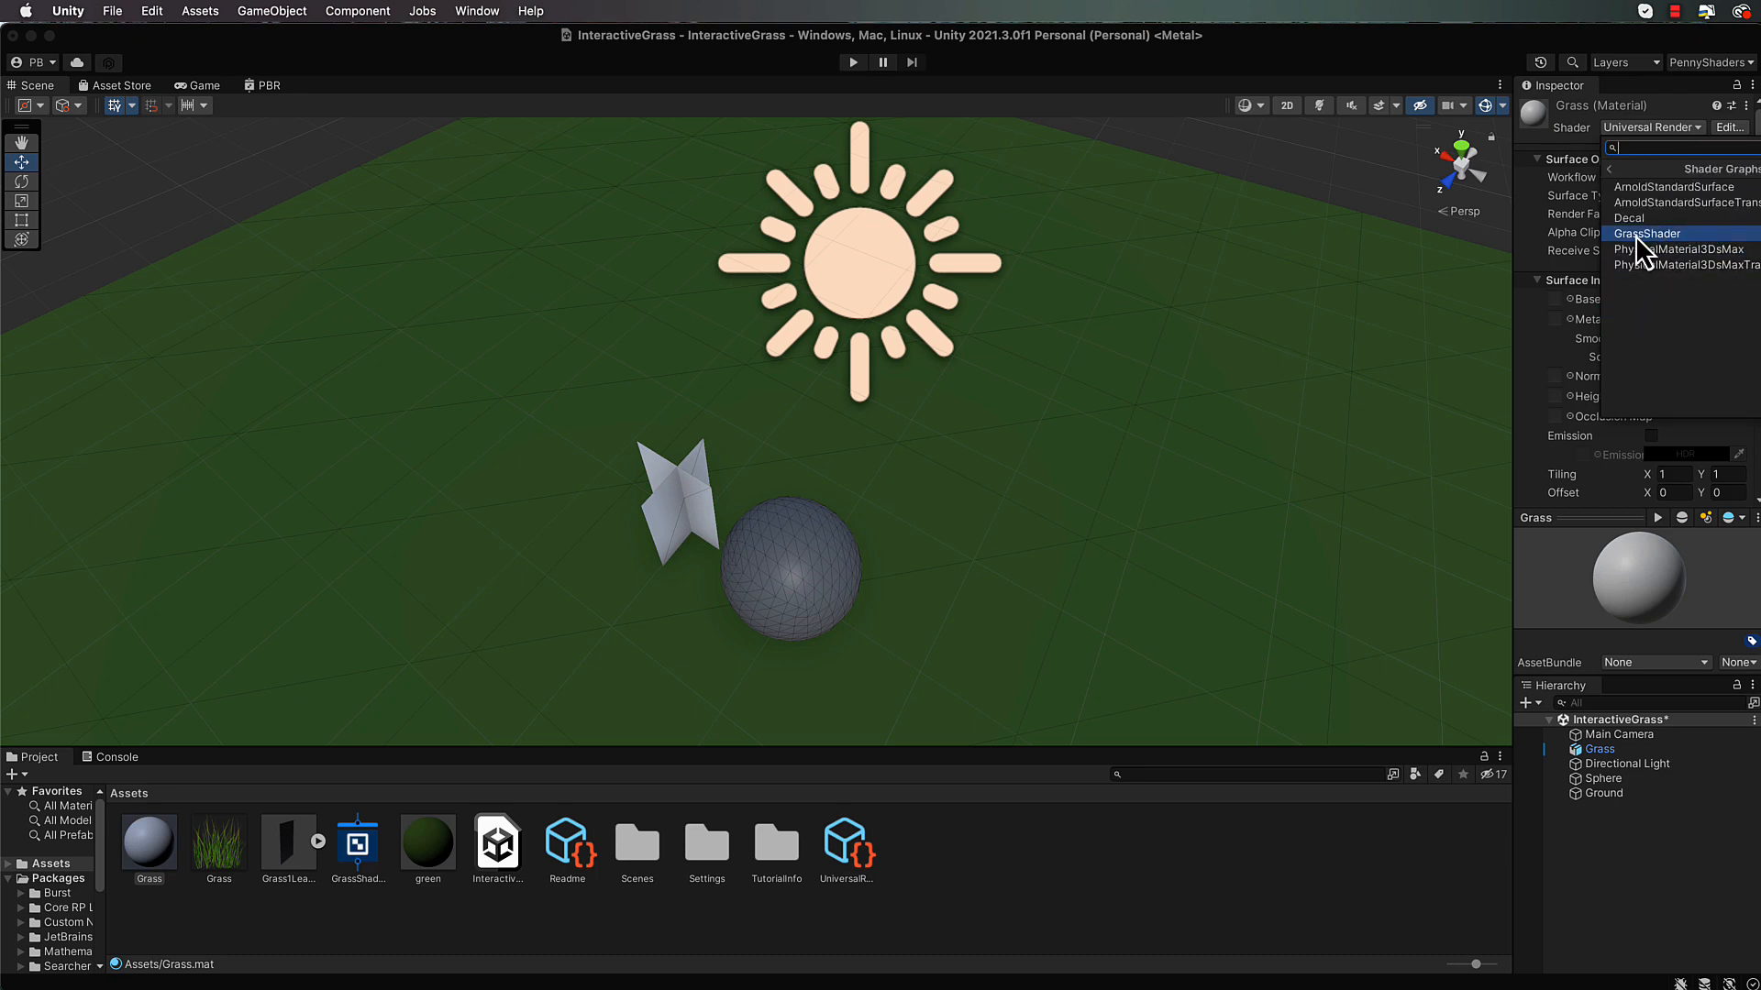
pyautogui.click(1673, 236)
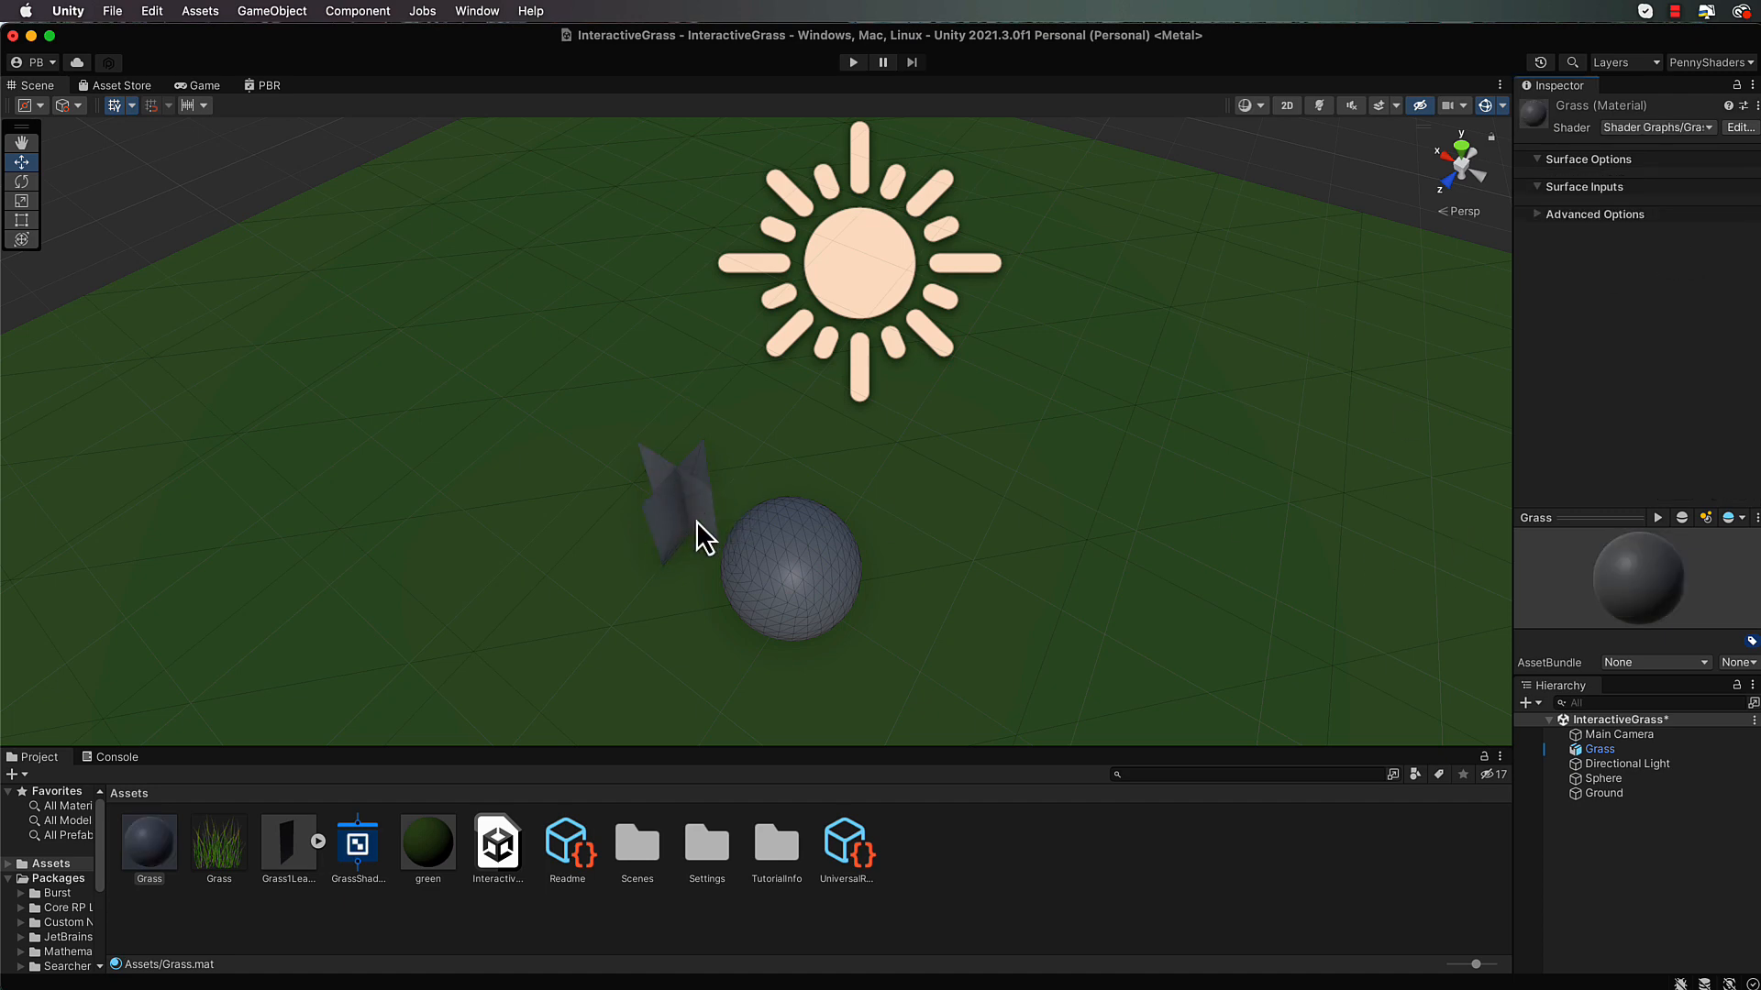
pyautogui.scroll(3, 696, 520)
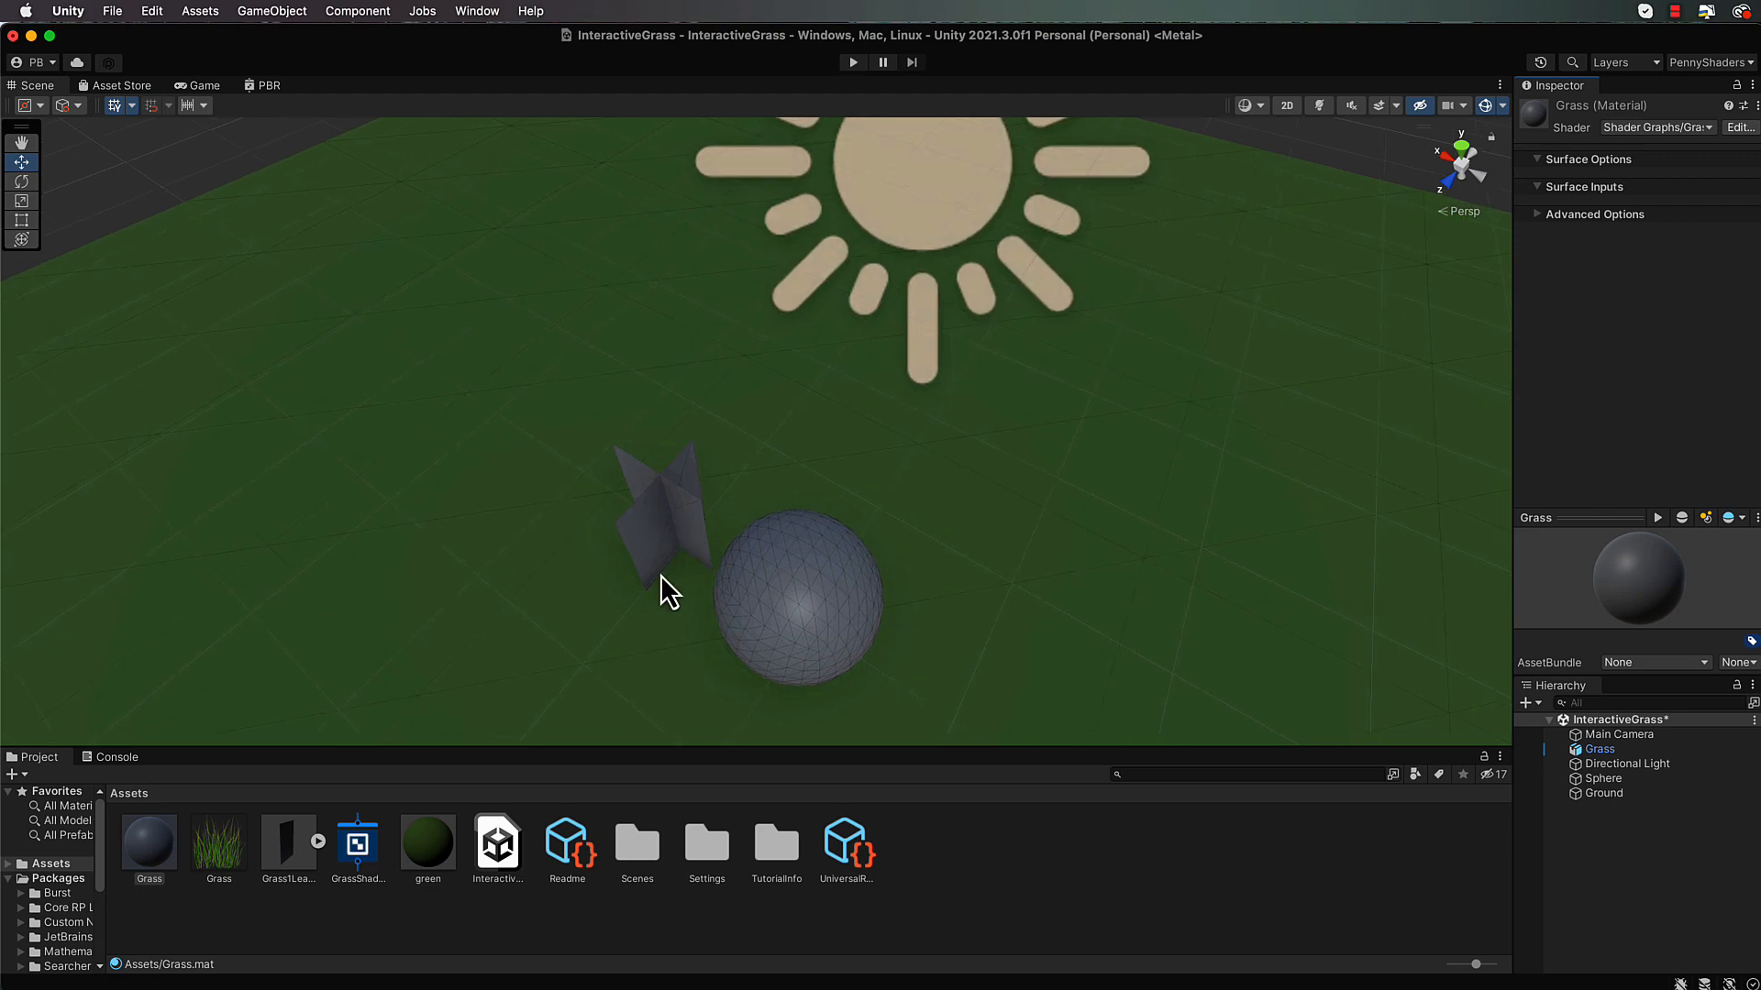
pyautogui.moveTo(664, 590)
pyautogui.keyDown('alt'); pyautogui.mouseDown()
pyautogui.moveTo(789, 434)
pyautogui.moveTo(680, 564)
pyautogui.mouseUp(); pyautogui.keyUp('alt')
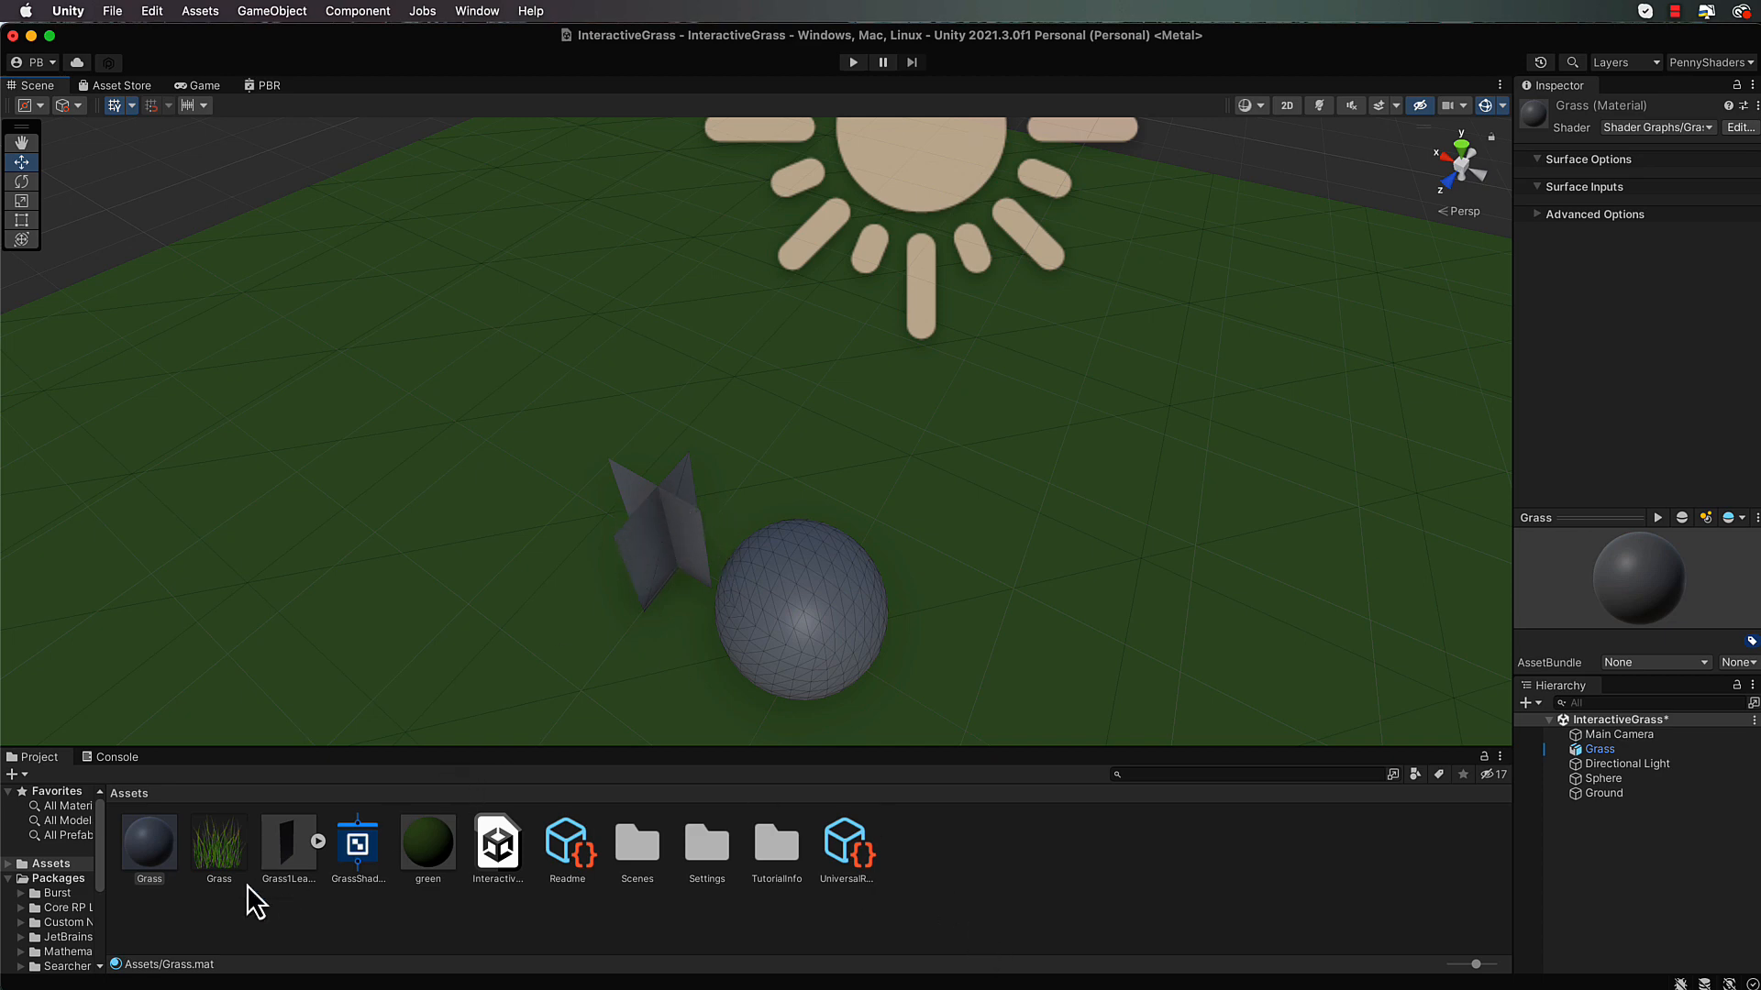
# Open GrassShader for editing and set its Render Face to Both and its Surface Type to Transparent
pyautogui.click(360, 848)
pyautogui.doubleClick(359, 851)
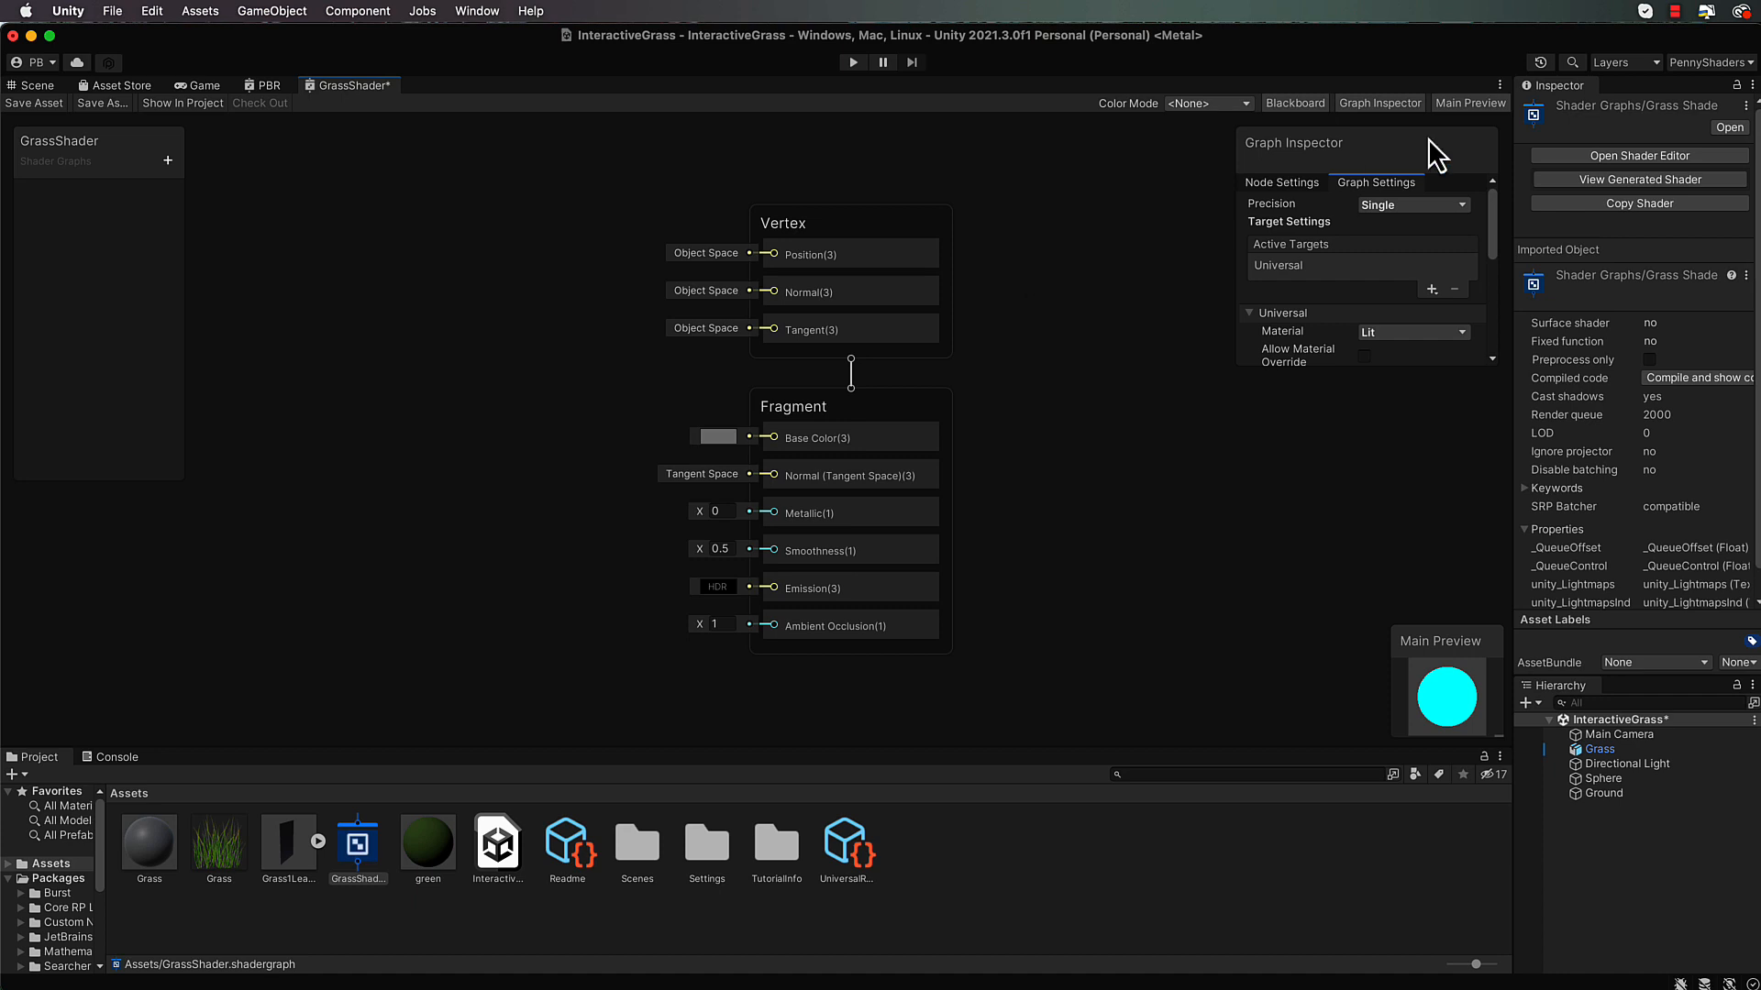
pyautogui.scroll(-4, 1329, 335)
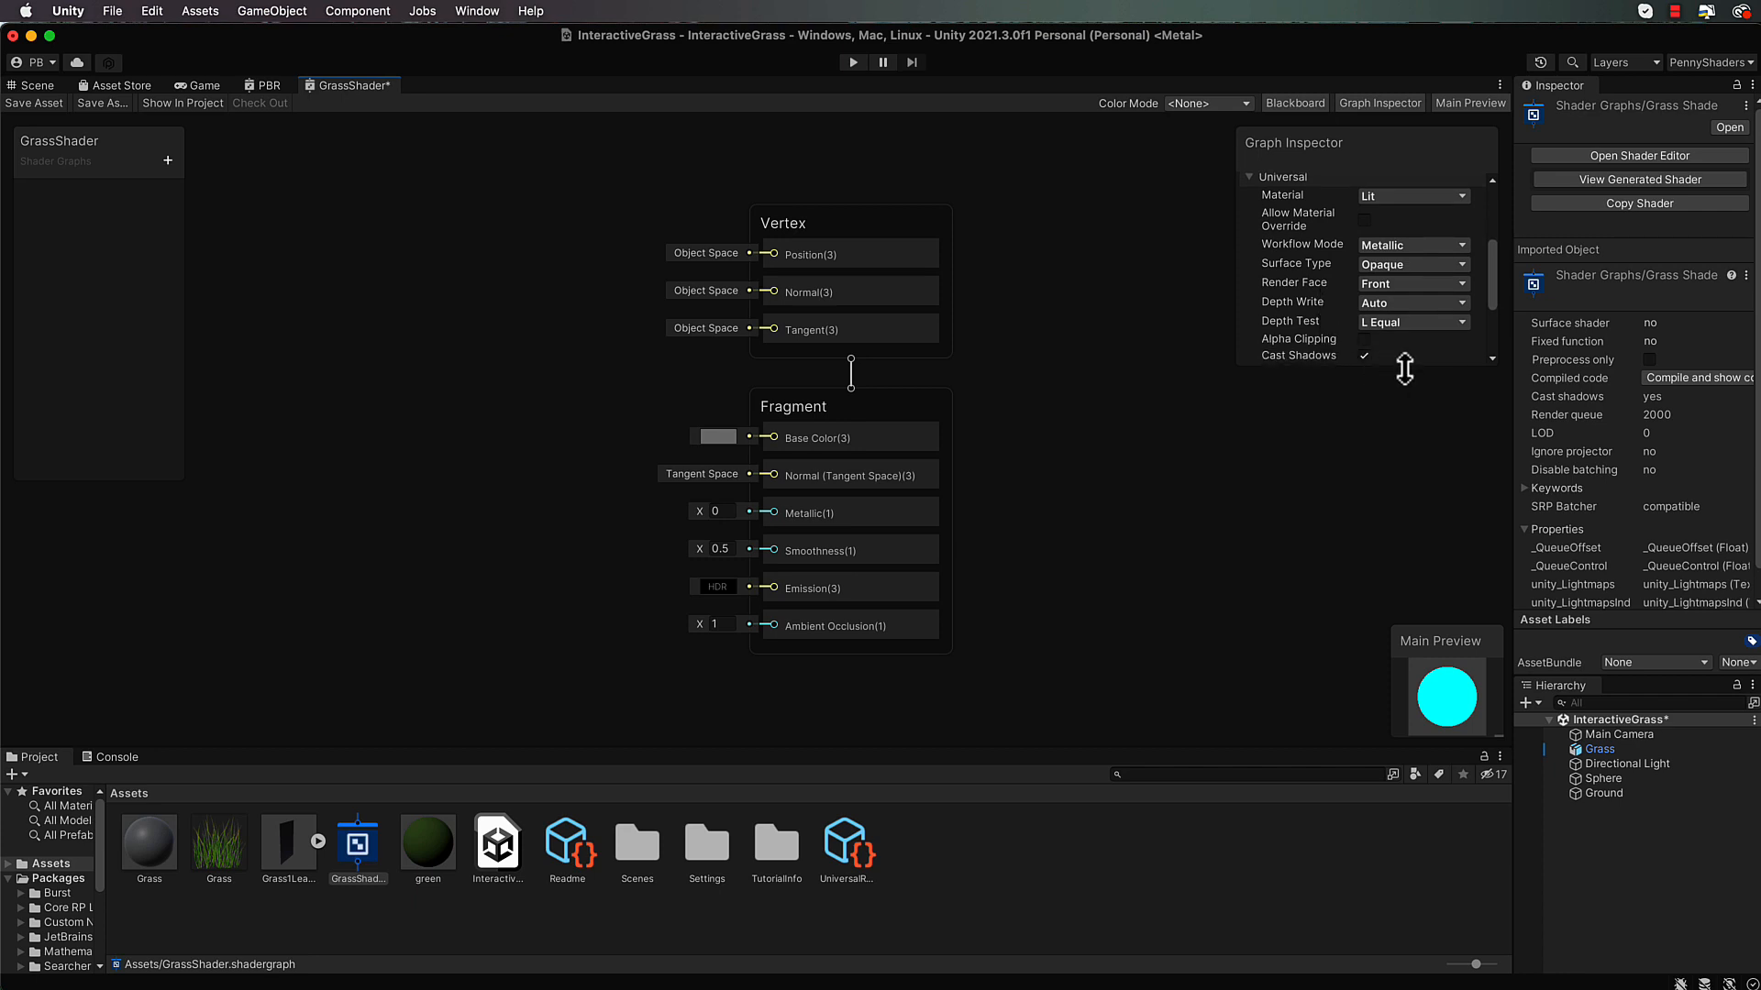
pyautogui.moveTo(1403, 366); pyautogui.dragTo(1401, 509)
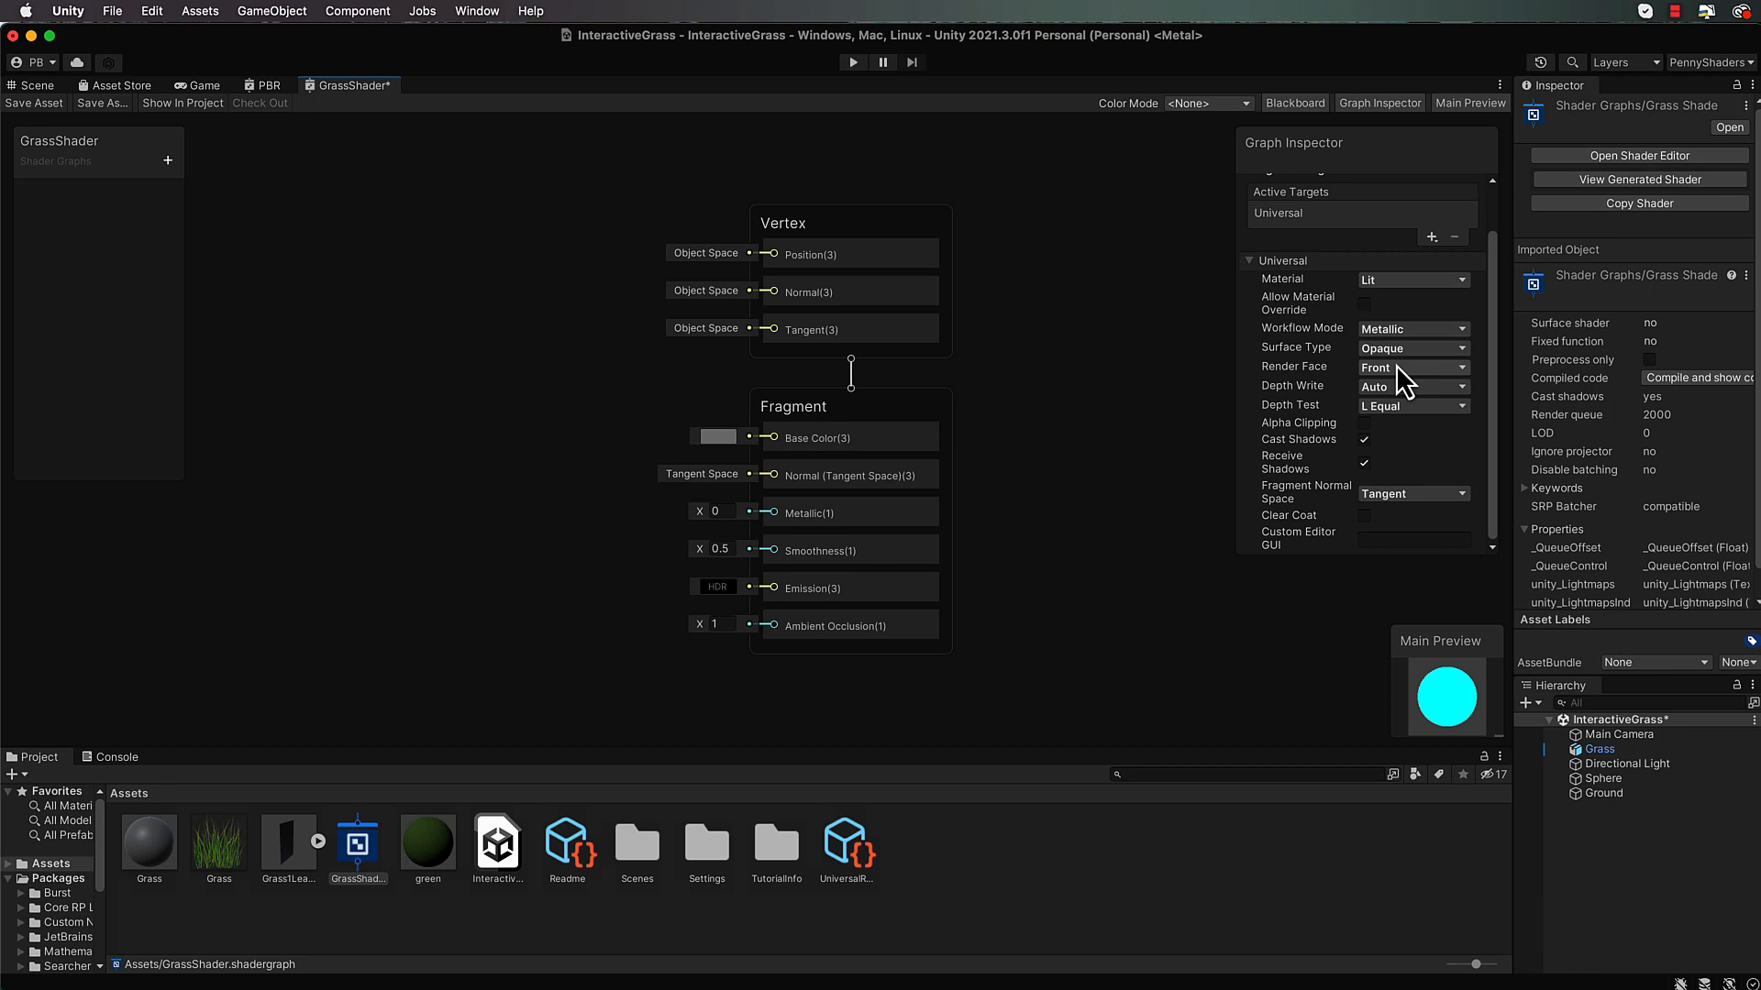
pyautogui.click(1455, 367)
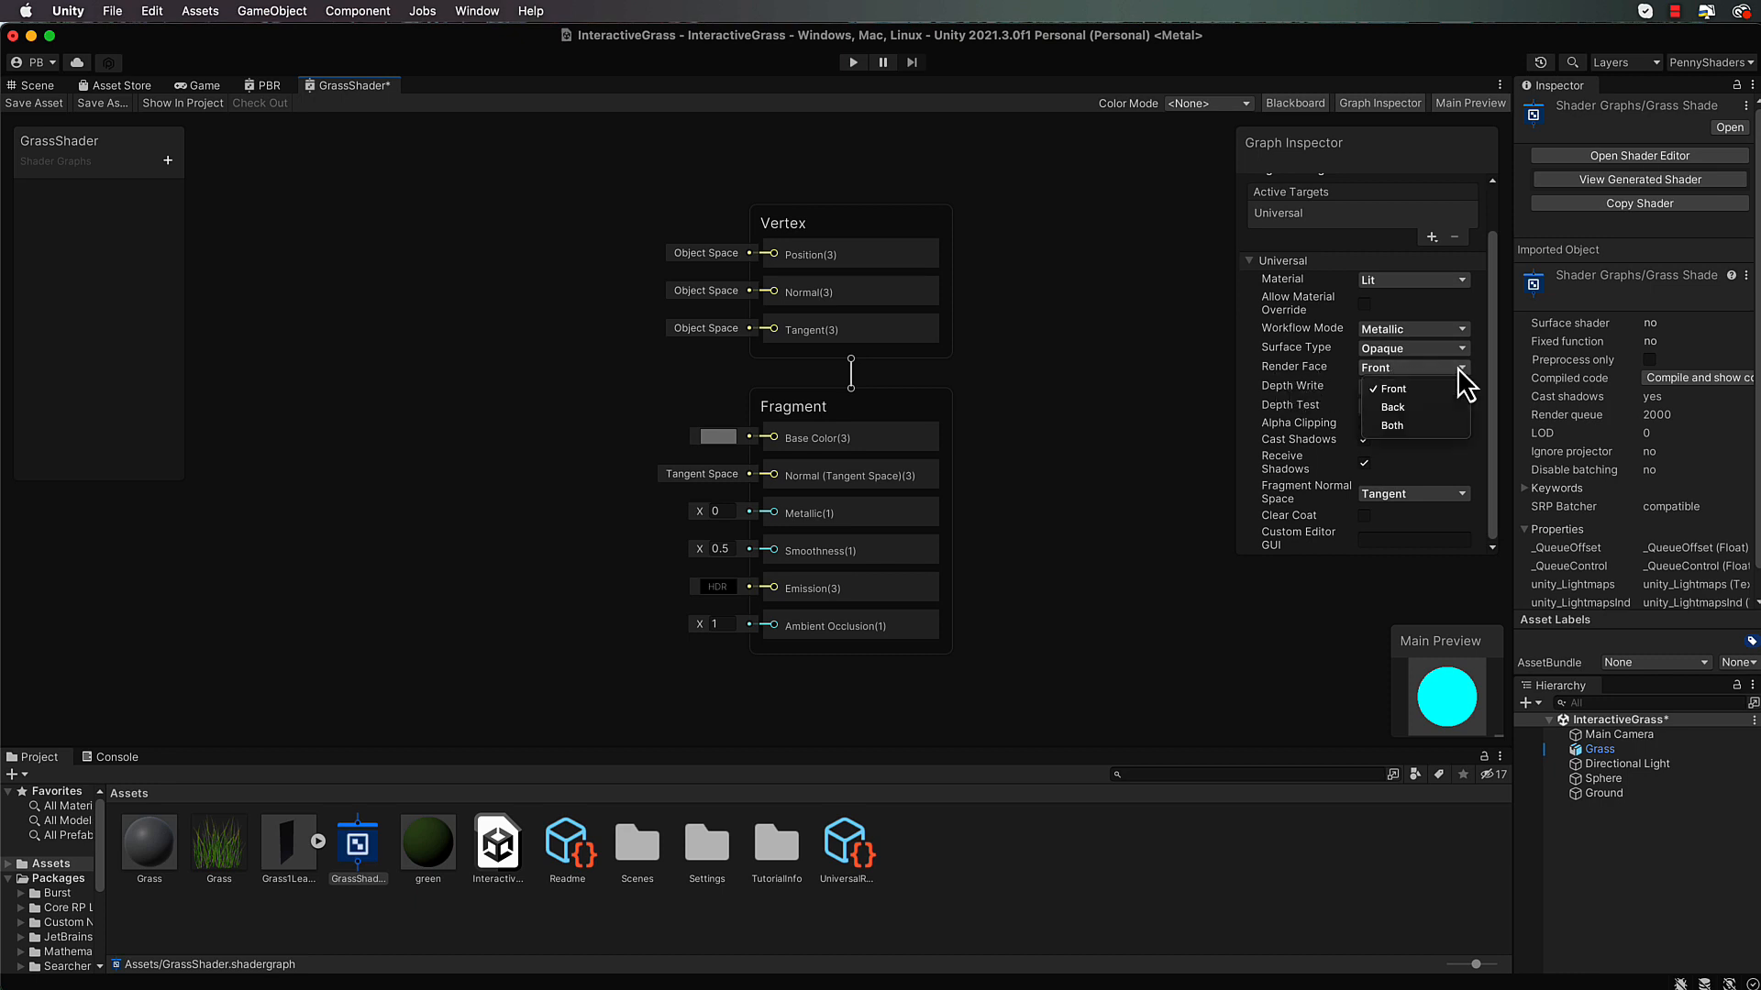
pyautogui.click(1414, 426)
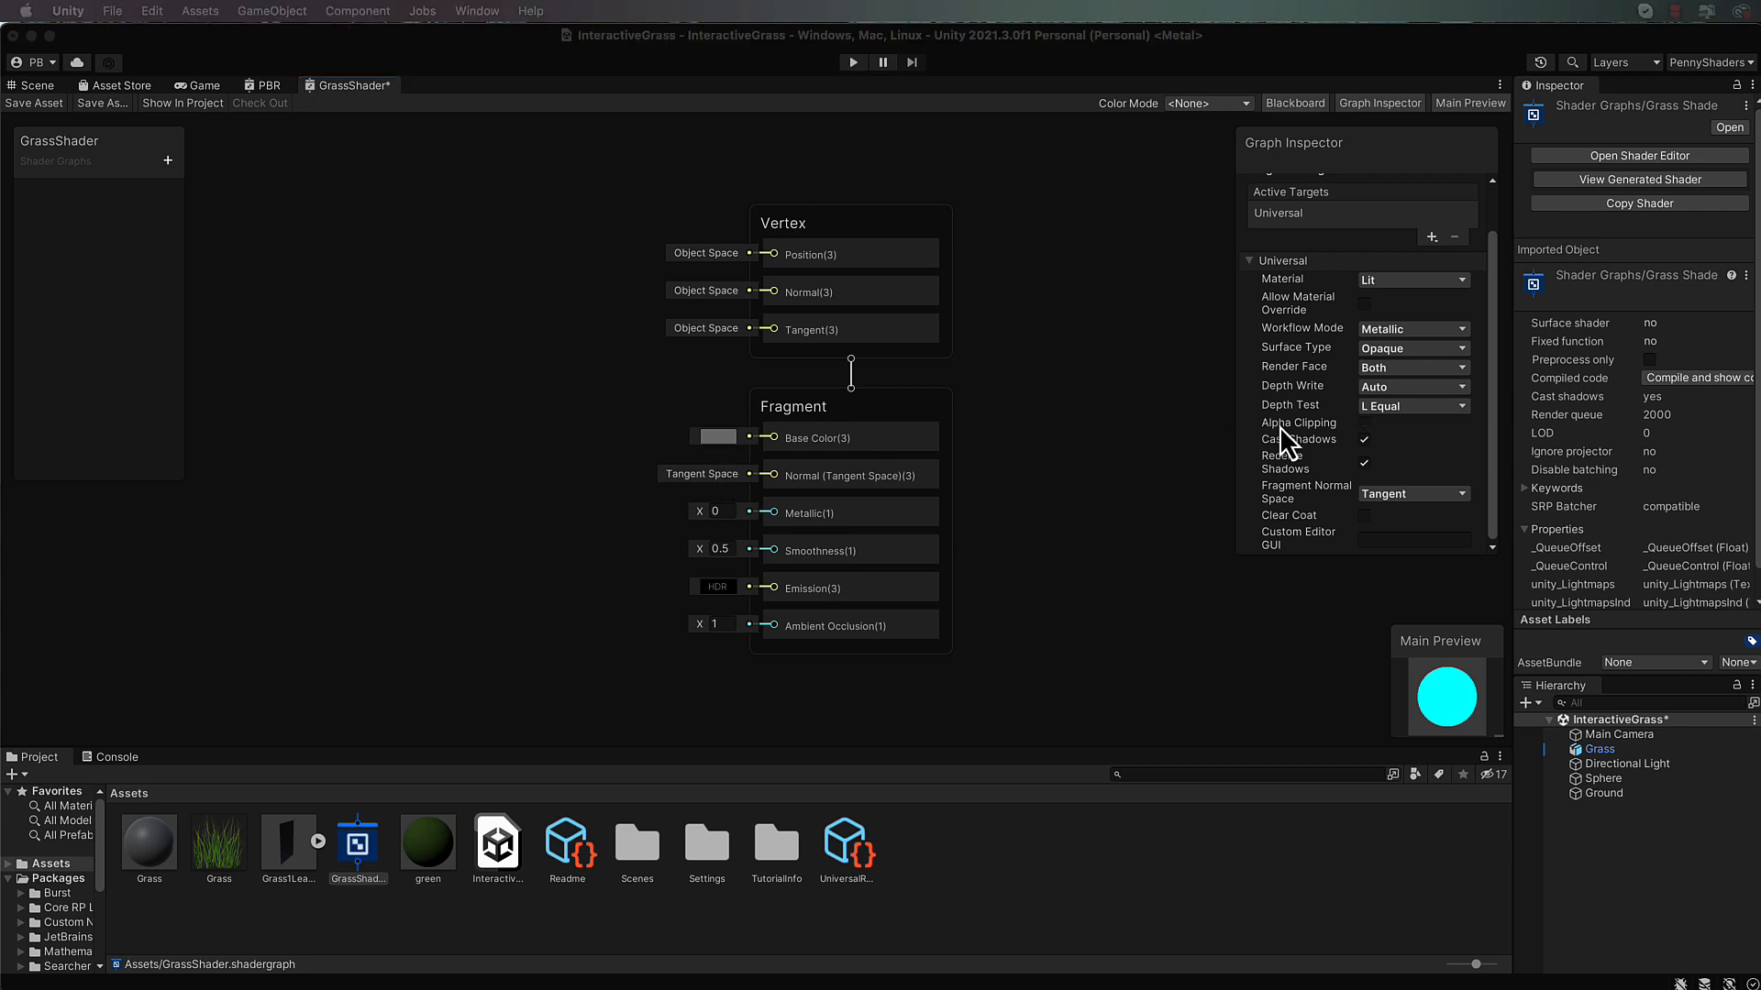
pyautogui.click(1462, 350)
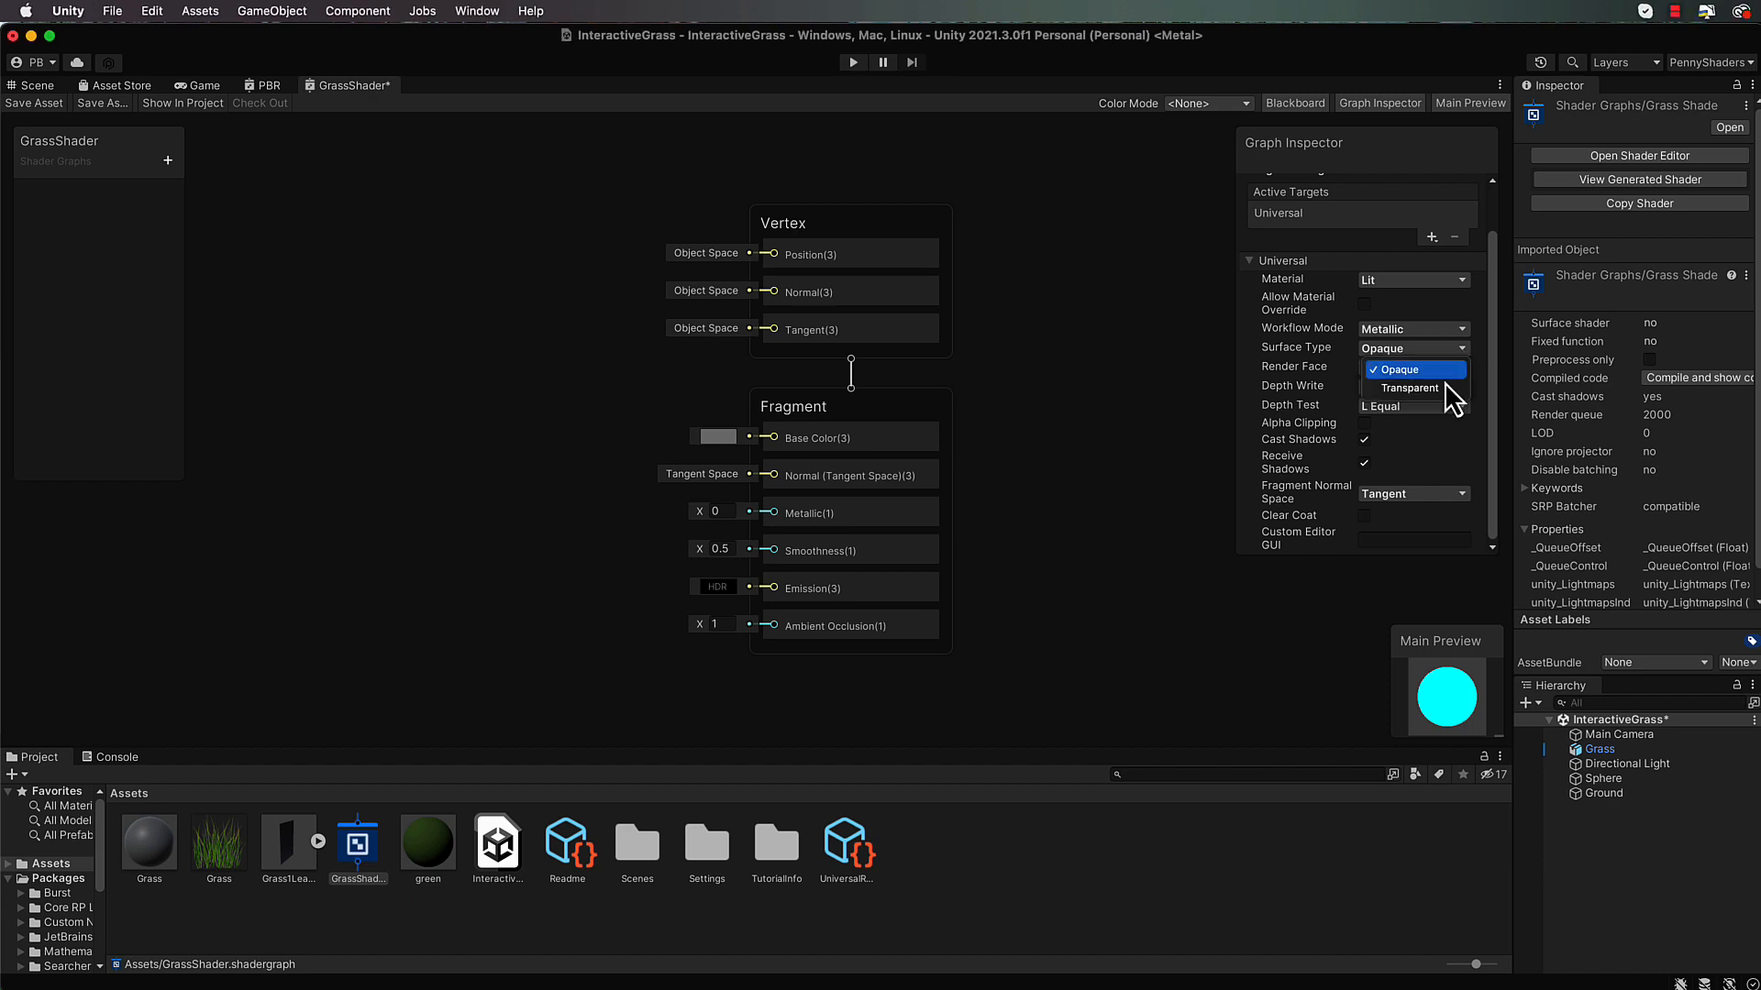
pyautogui.click(1434, 388)
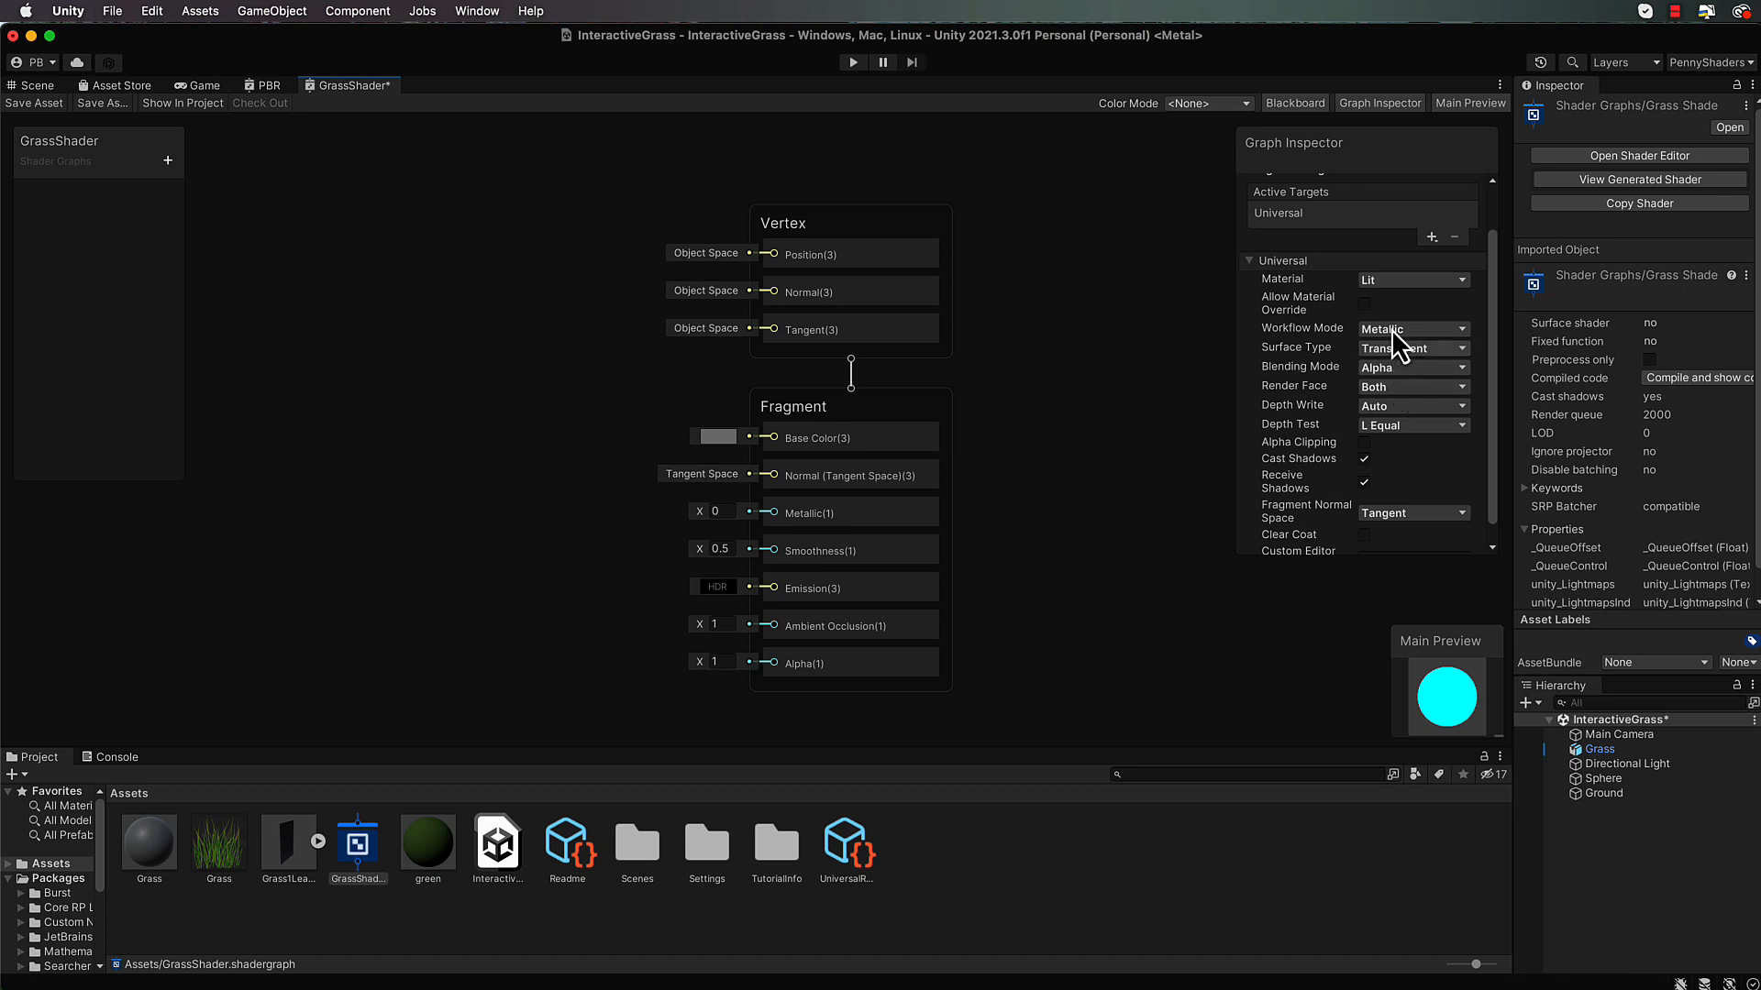
# Hide the Graph Inspector and enlarge the Main Preview in the freed space beside the Fragment block
pyautogui.click(1378, 103)
pyautogui.moveTo(1467, 646); pyautogui.dragTo(1300, 438)
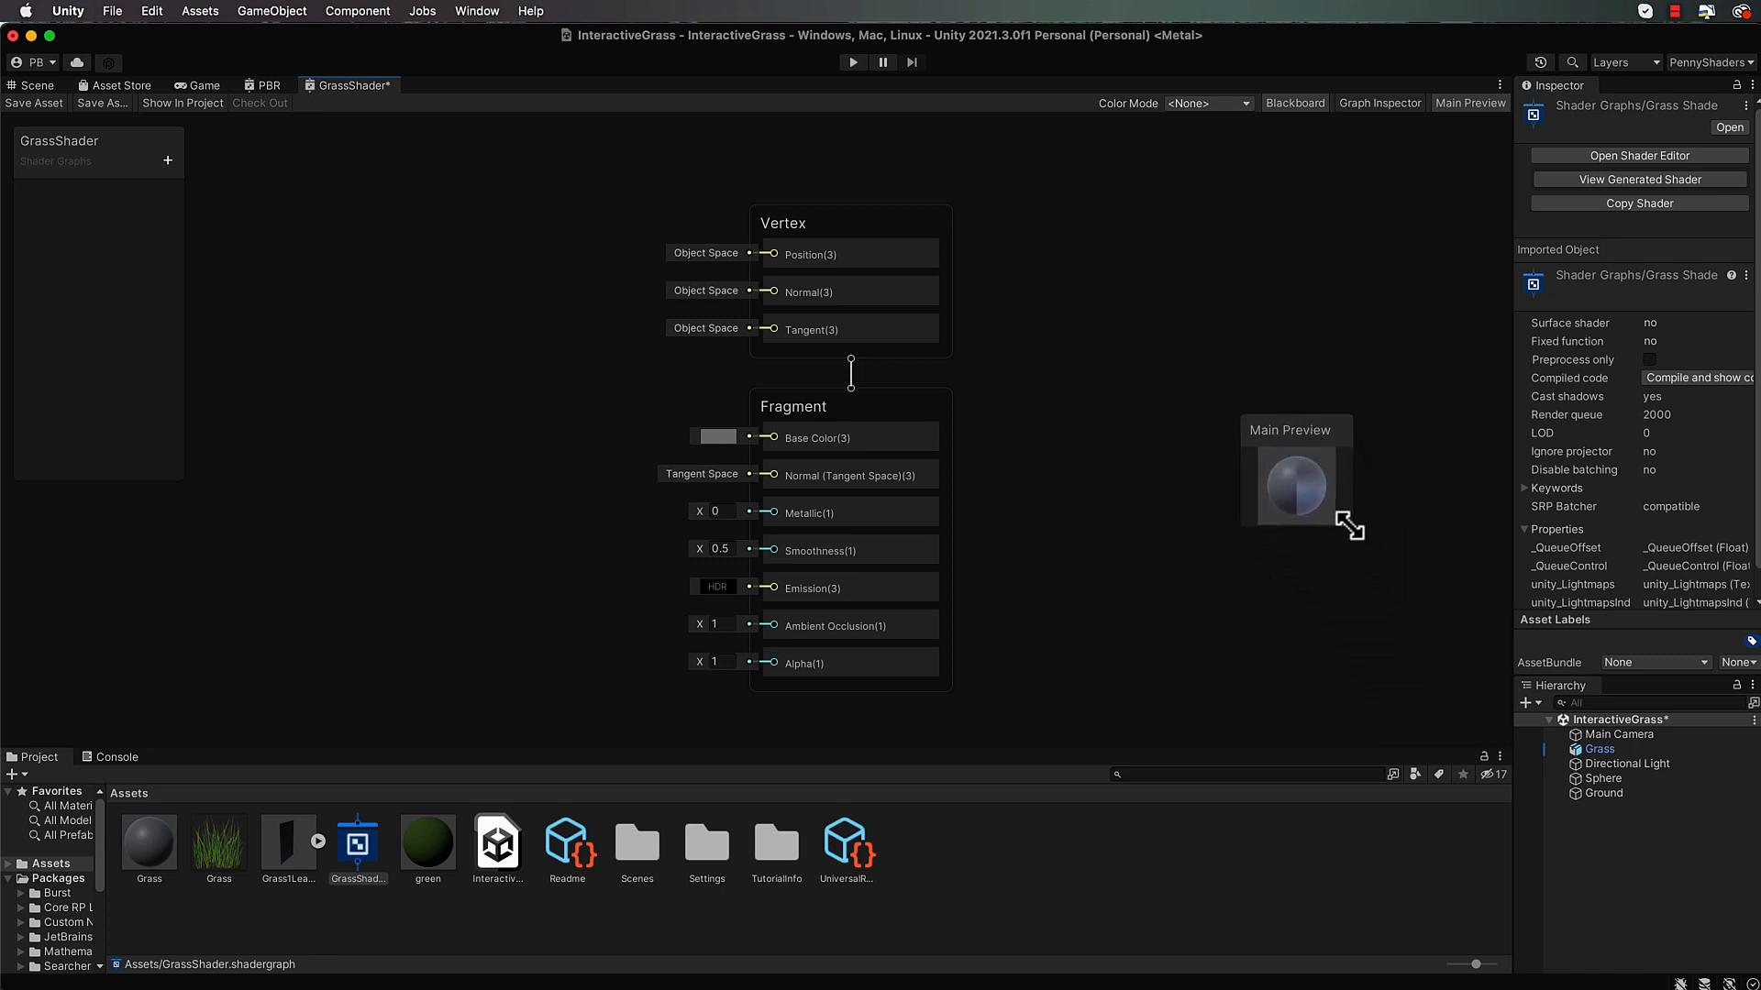
pyautogui.moveTo(1347, 524); pyautogui.dragTo(1495, 730)
pyautogui.moveTo(1386, 431); pyautogui.dragTo(1388, 491)
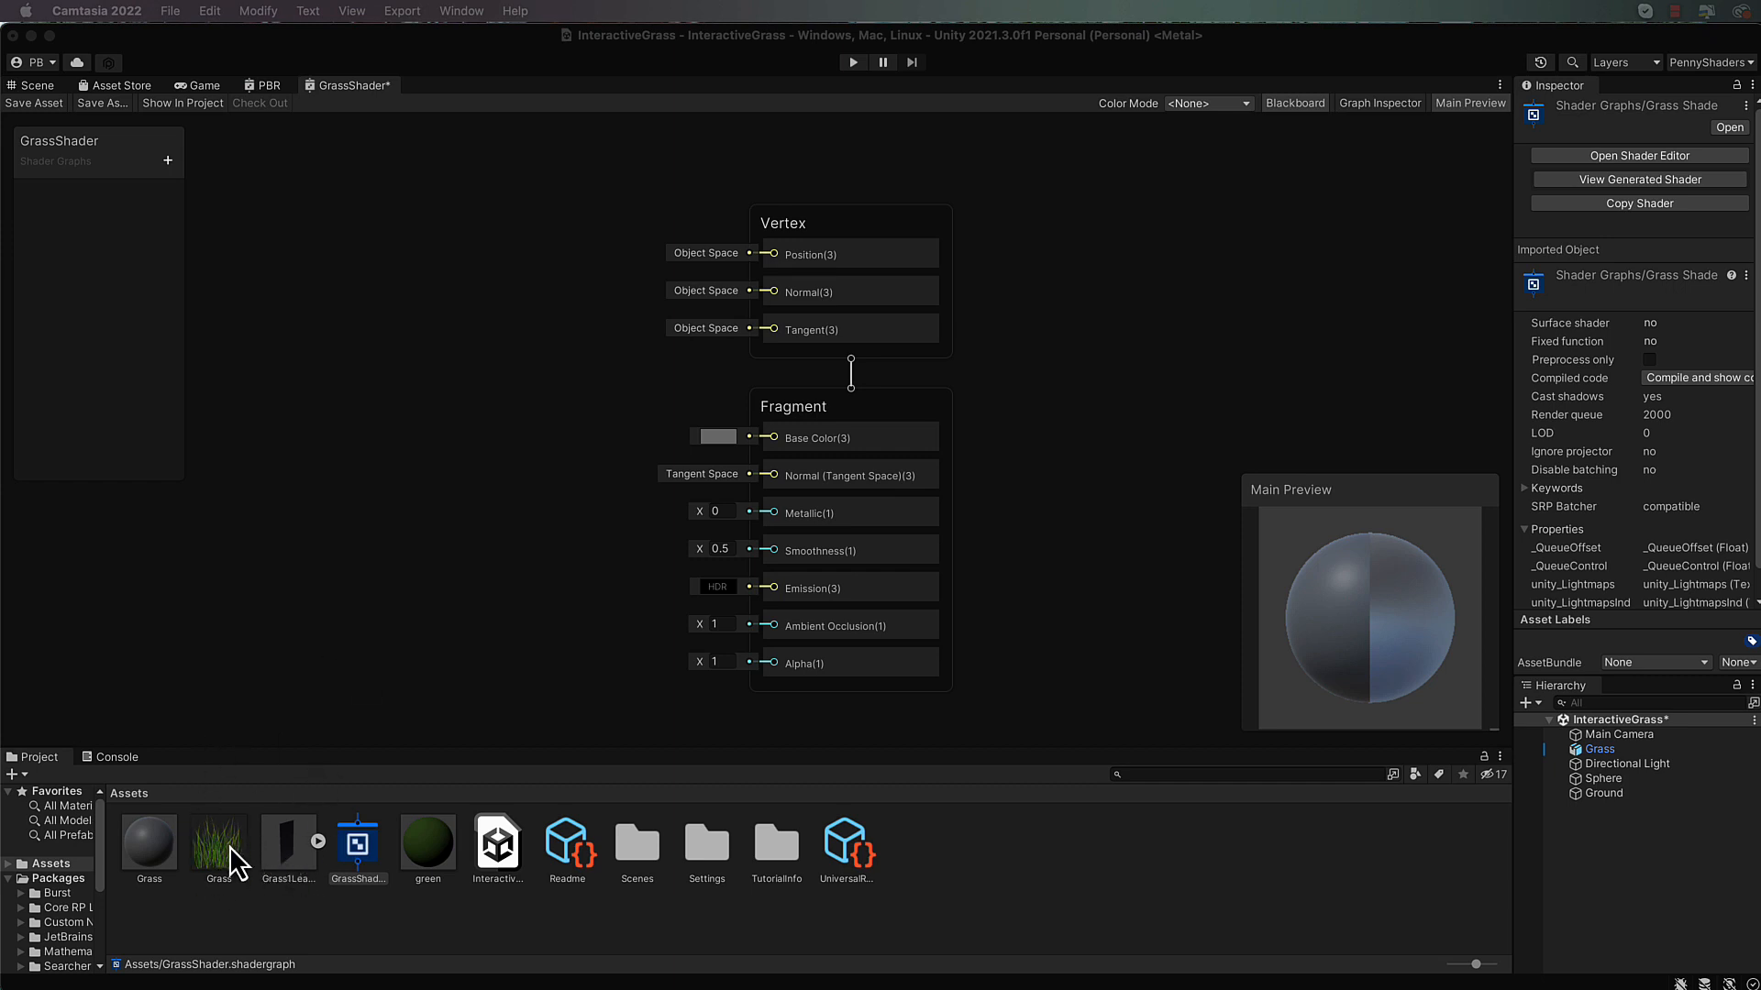
# Add the Grass texture to the graph as a Sample Texture 2D node and connect its RGBA output to Base Color
pyautogui.click(262, 578)
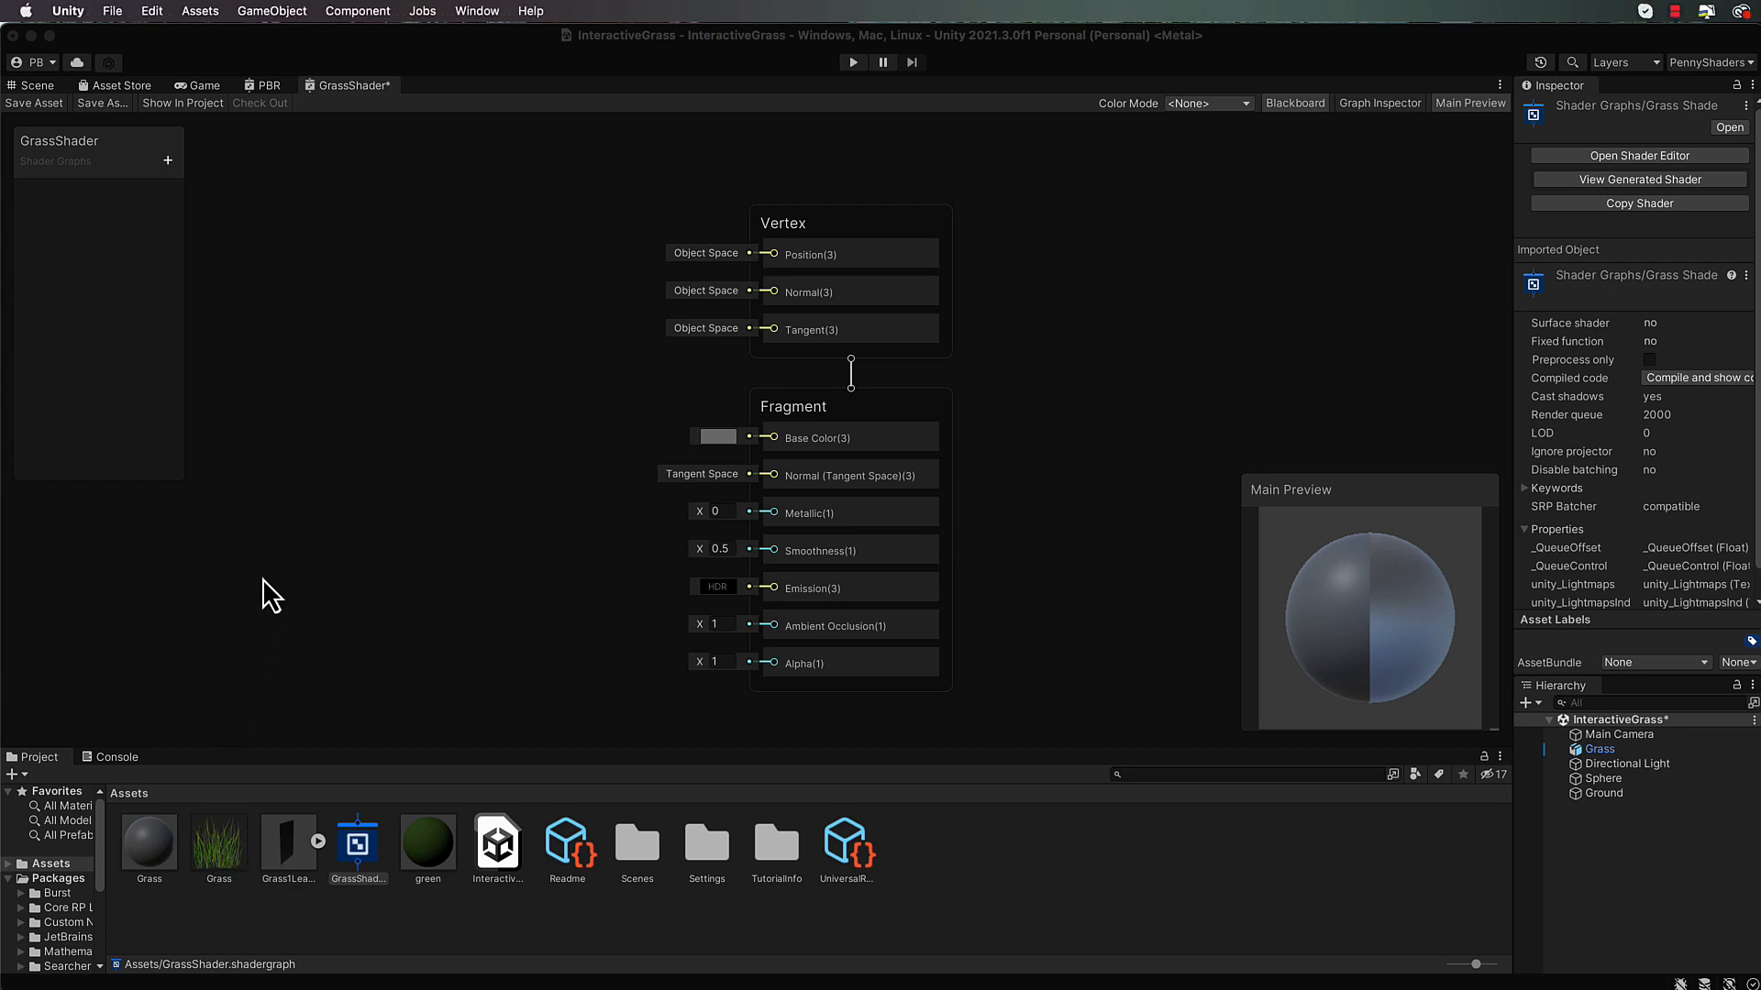
pyautogui.moveTo(283, 526); pyautogui.dragTo(411, 365)
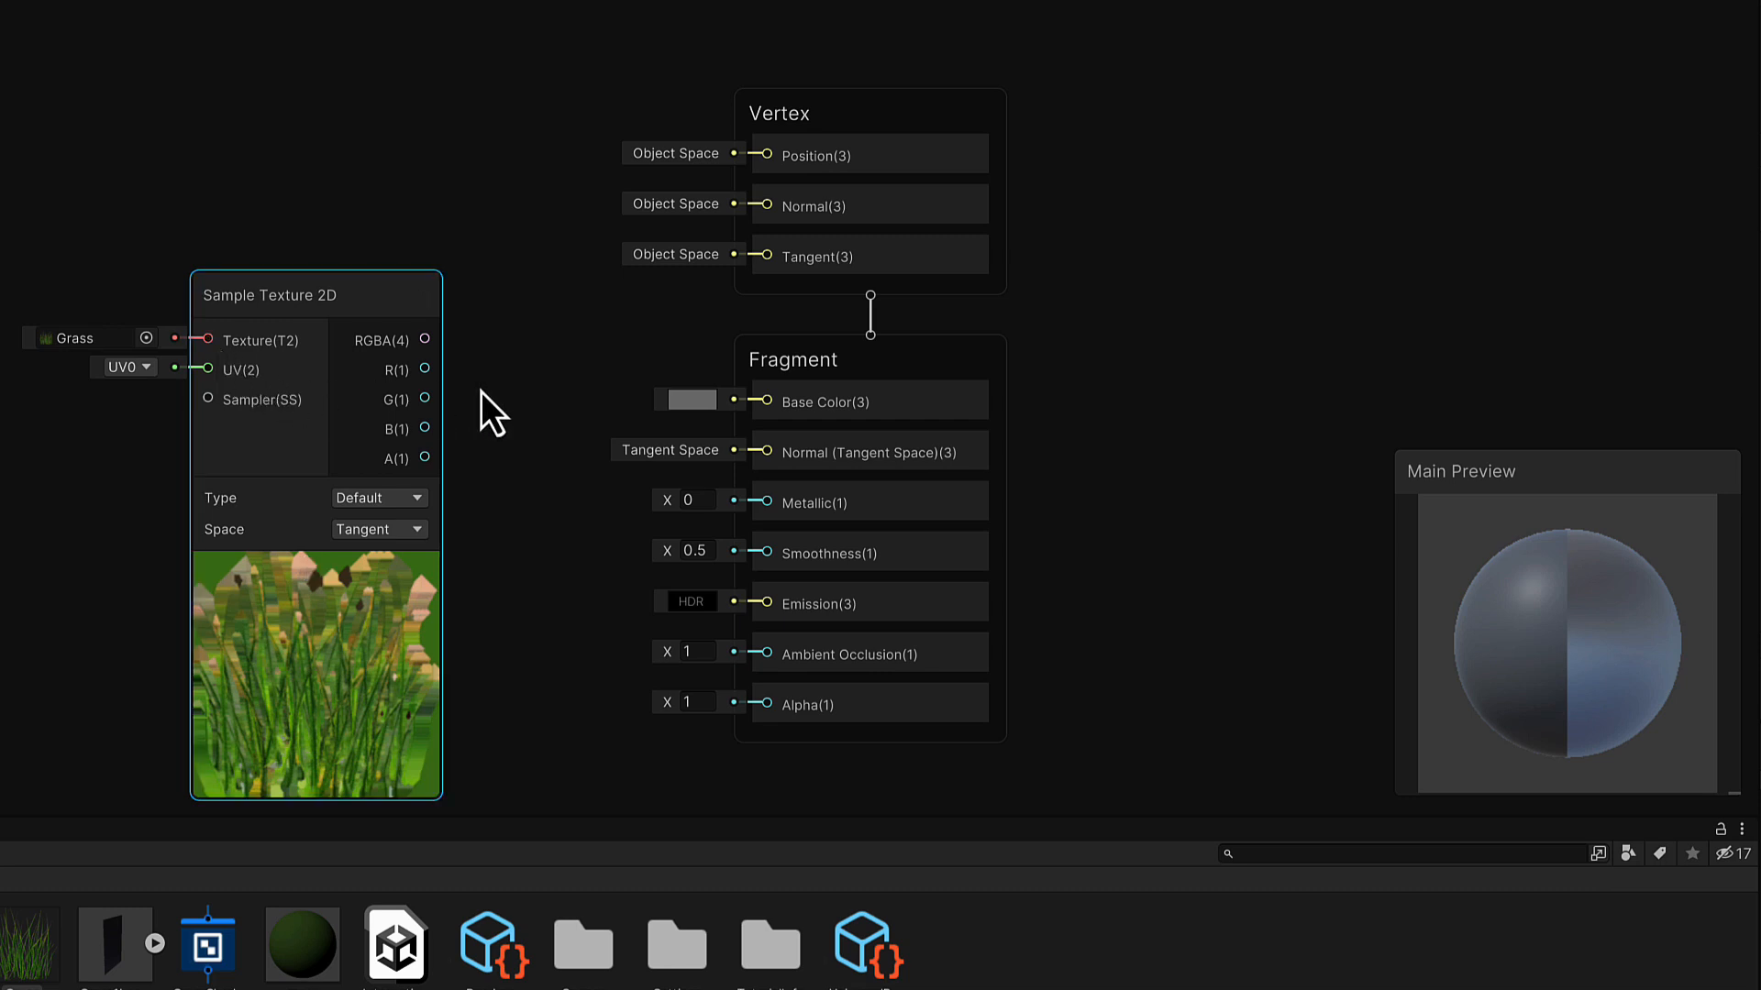
pyautogui.moveTo(425, 340); pyautogui.dragTo(426, 343)
pyautogui.moveTo(570, 339); pyautogui.dragTo(774, 403)
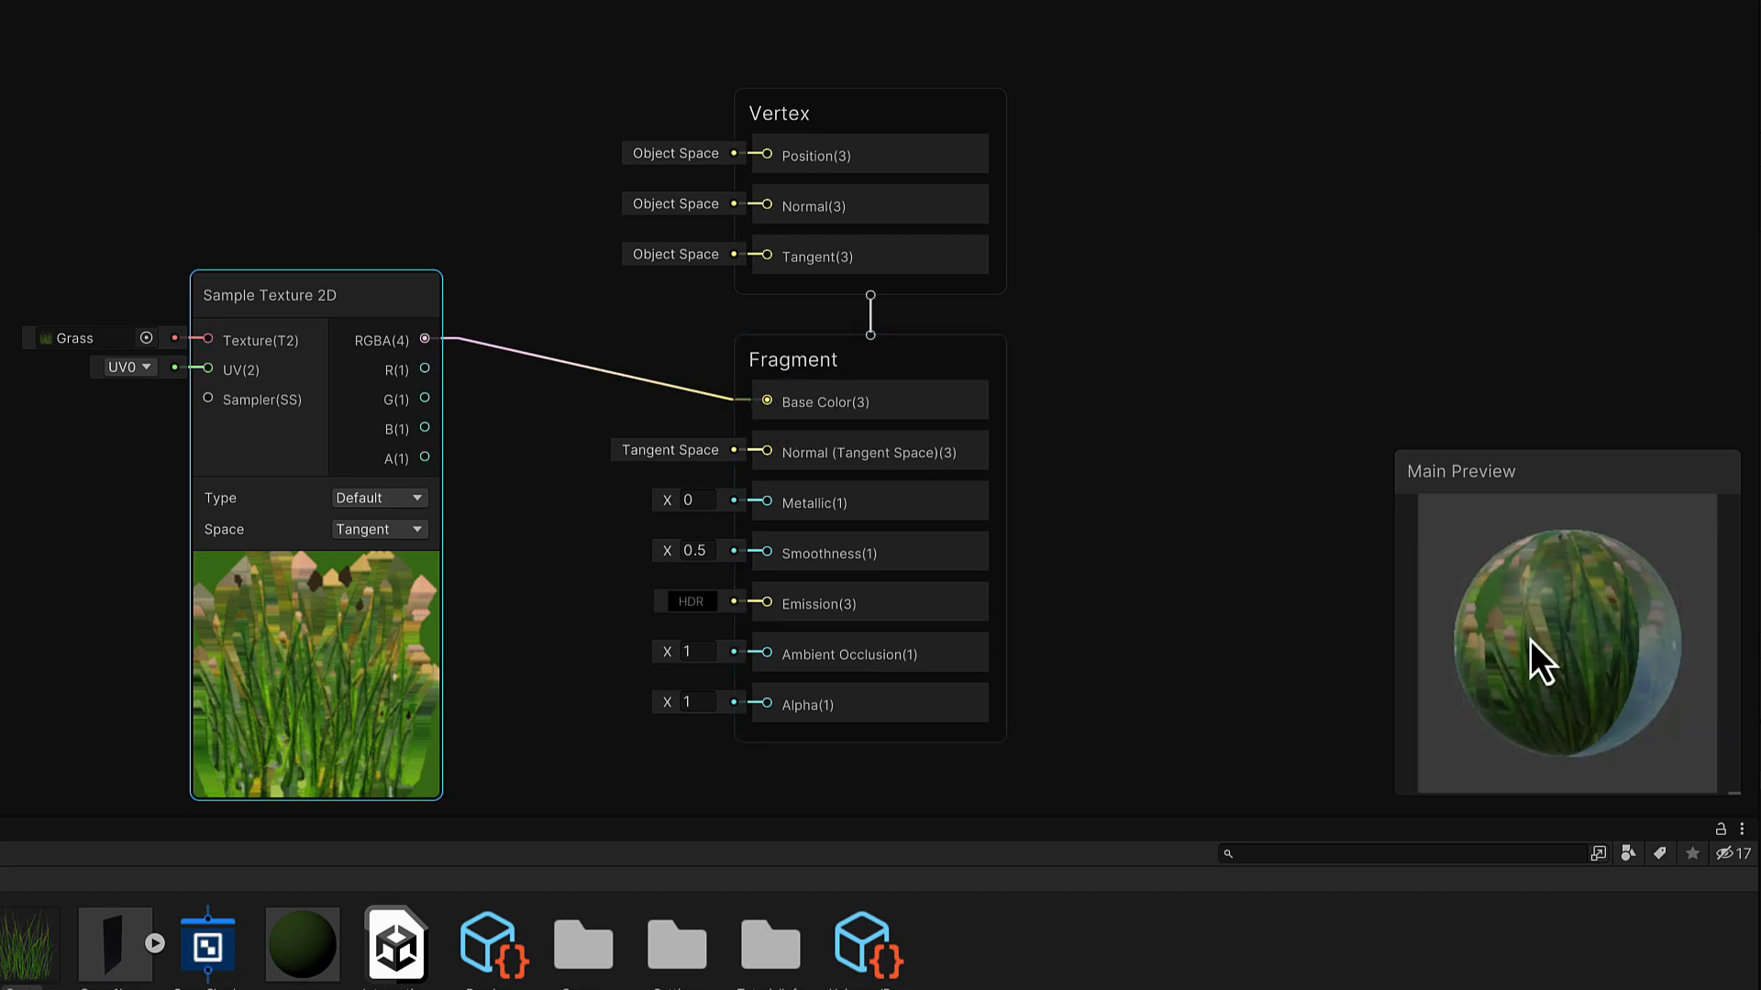
pyautogui.moveTo(1458, 702); pyautogui.dragTo(1614, 541)
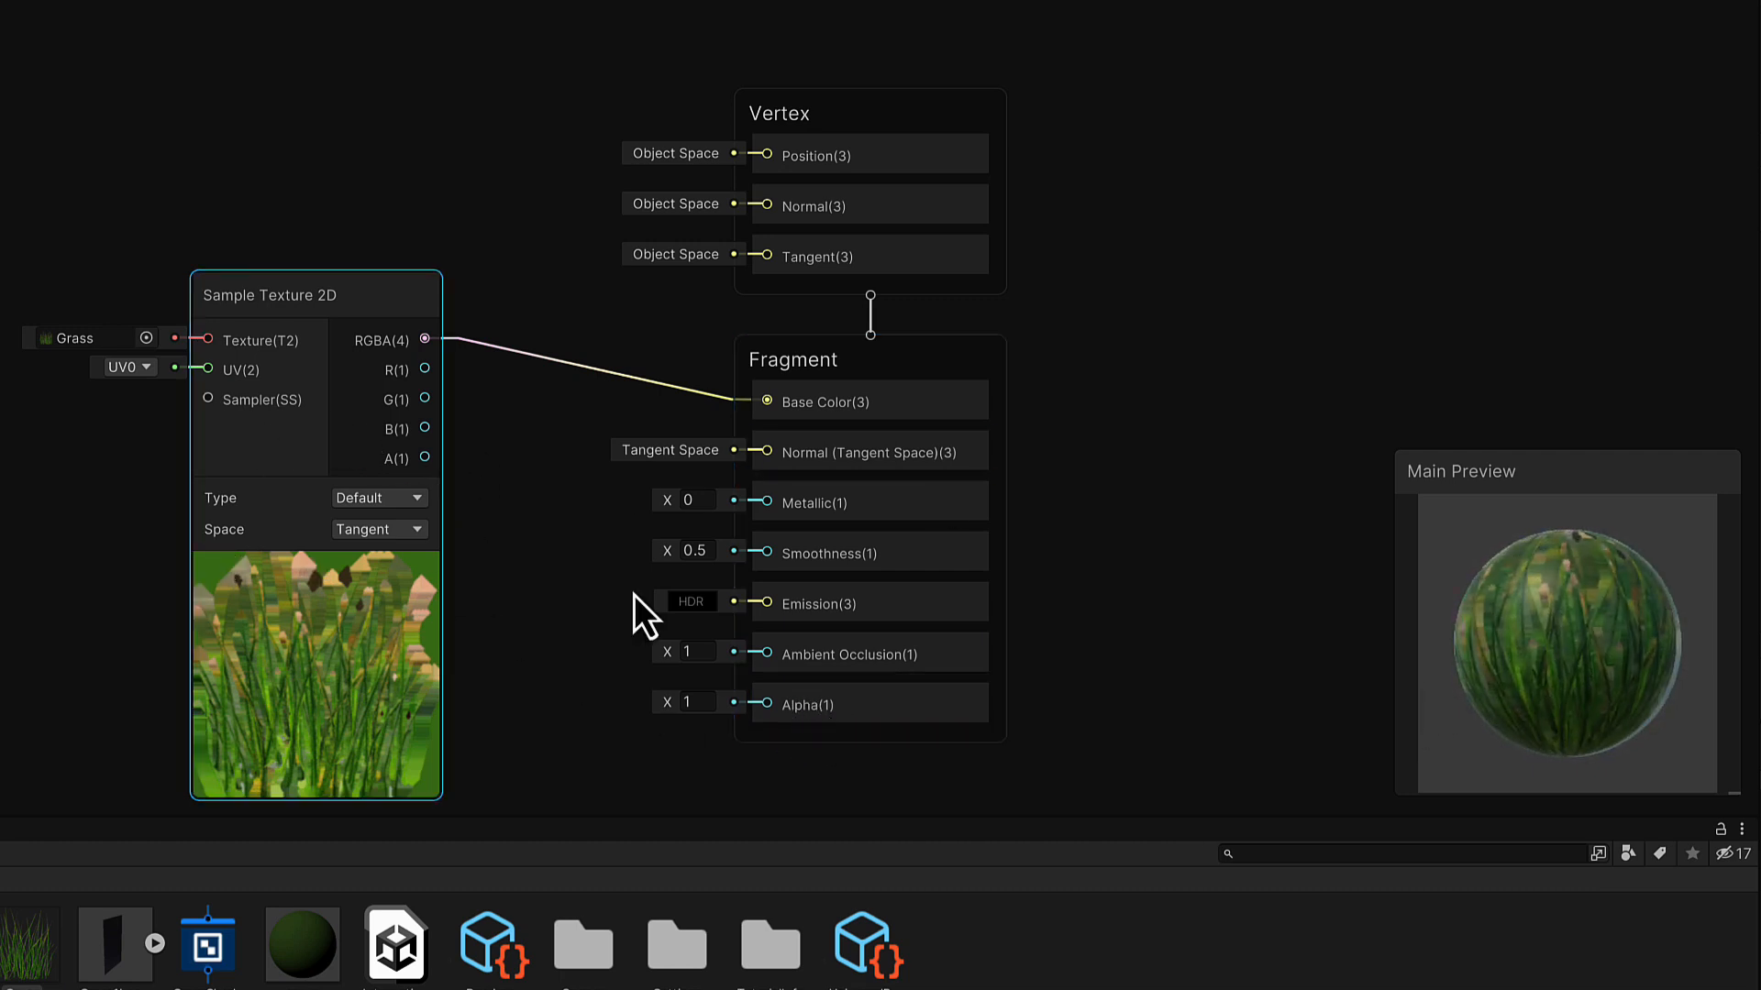
# Connect the grass texture's A output to the Fragment Alpha input and save the shader asset
pyautogui.moveTo(426, 459); pyautogui.dragTo(759, 630)
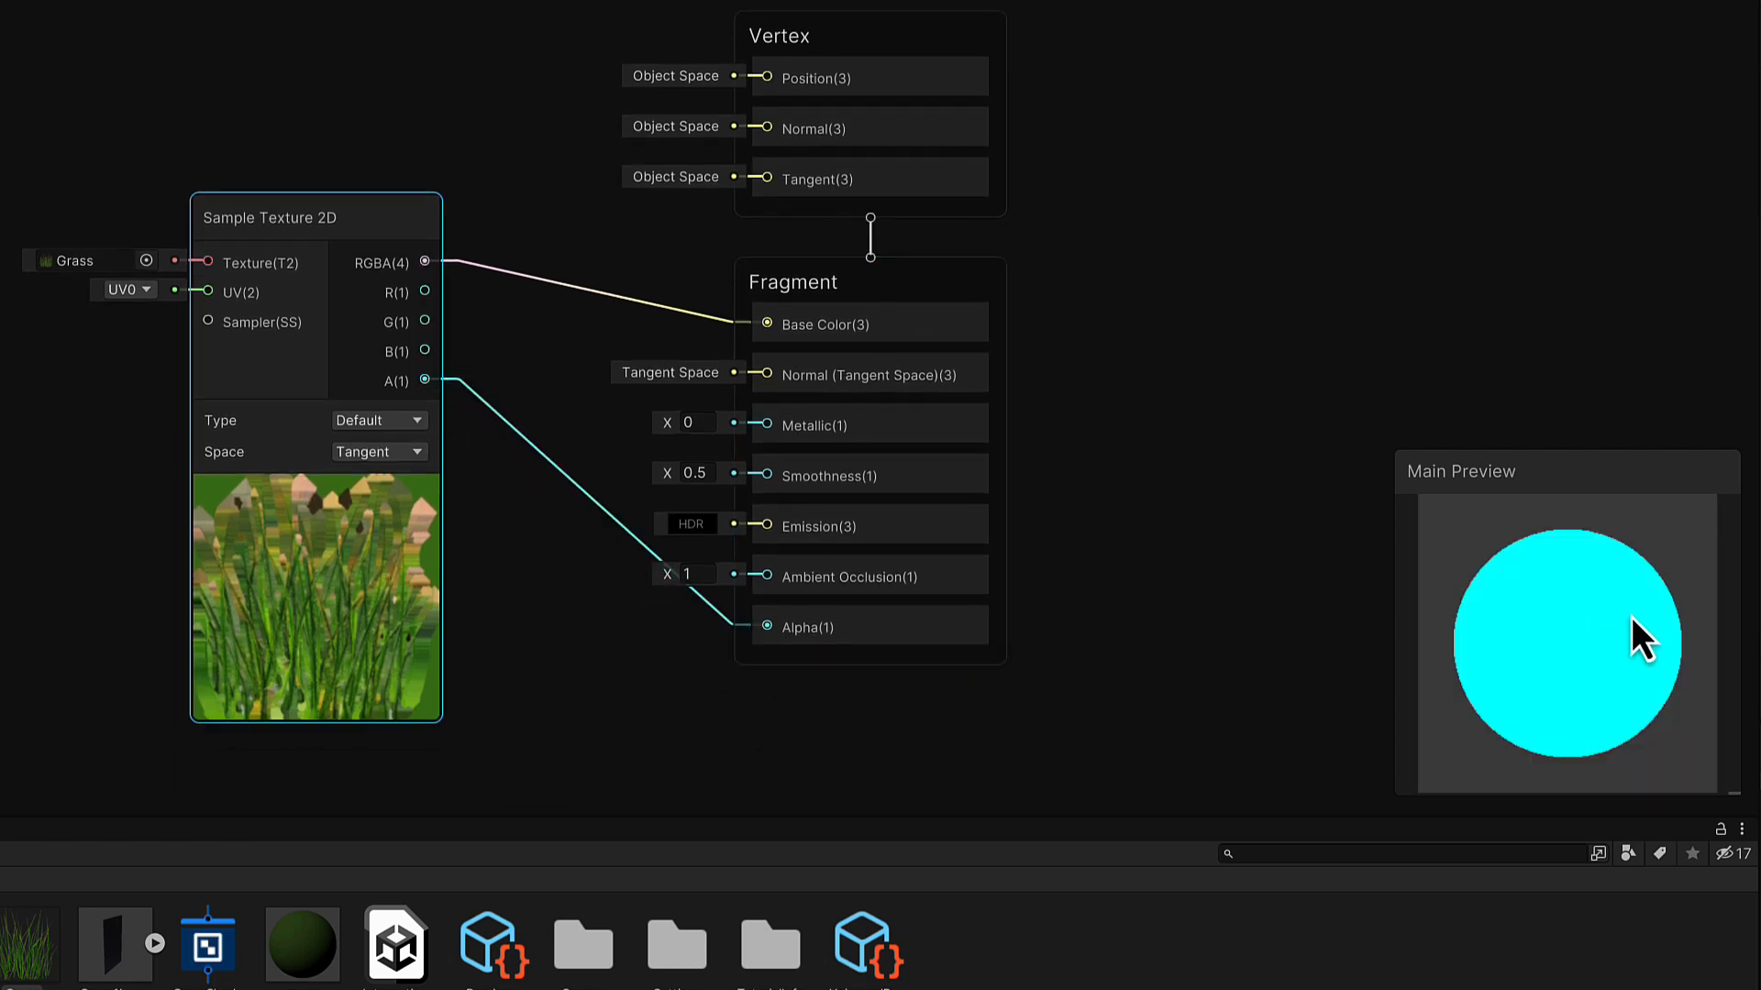
pyautogui.moveTo(1638, 620); pyautogui.dragTo(1563, 560)
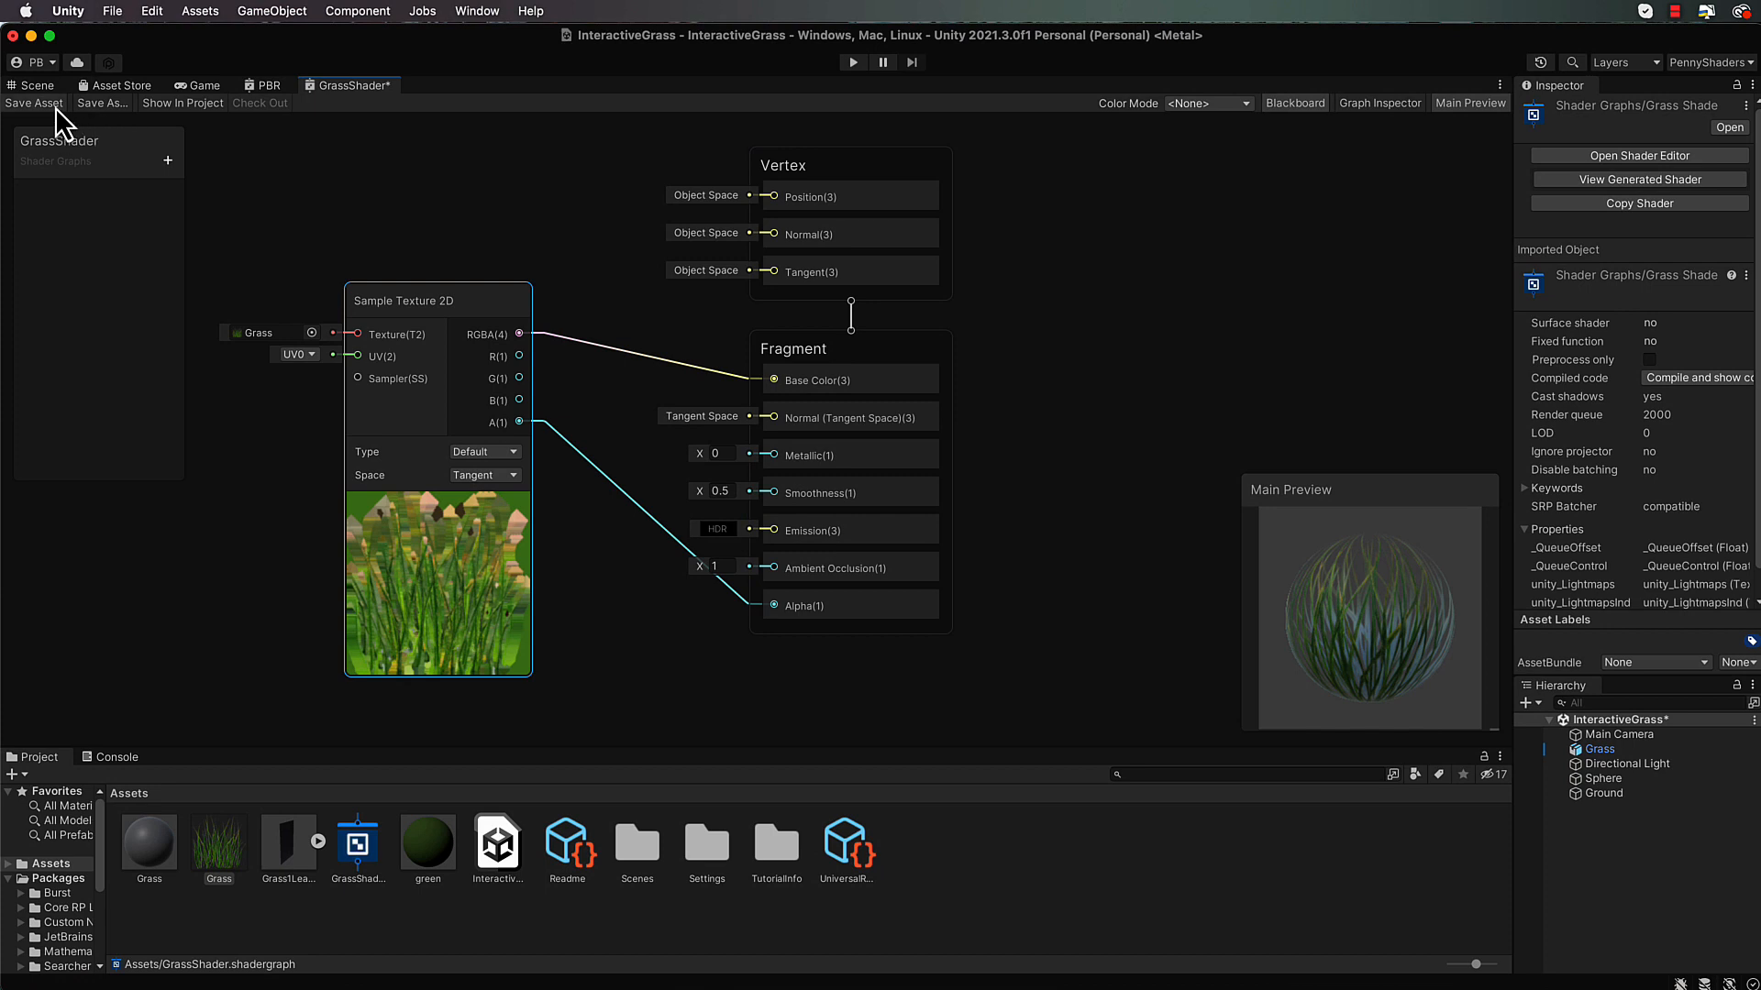
pyautogui.click(53, 105)
# Examine the textured grass beside the sphere from several angles in the scene
pyautogui.click(41, 84)
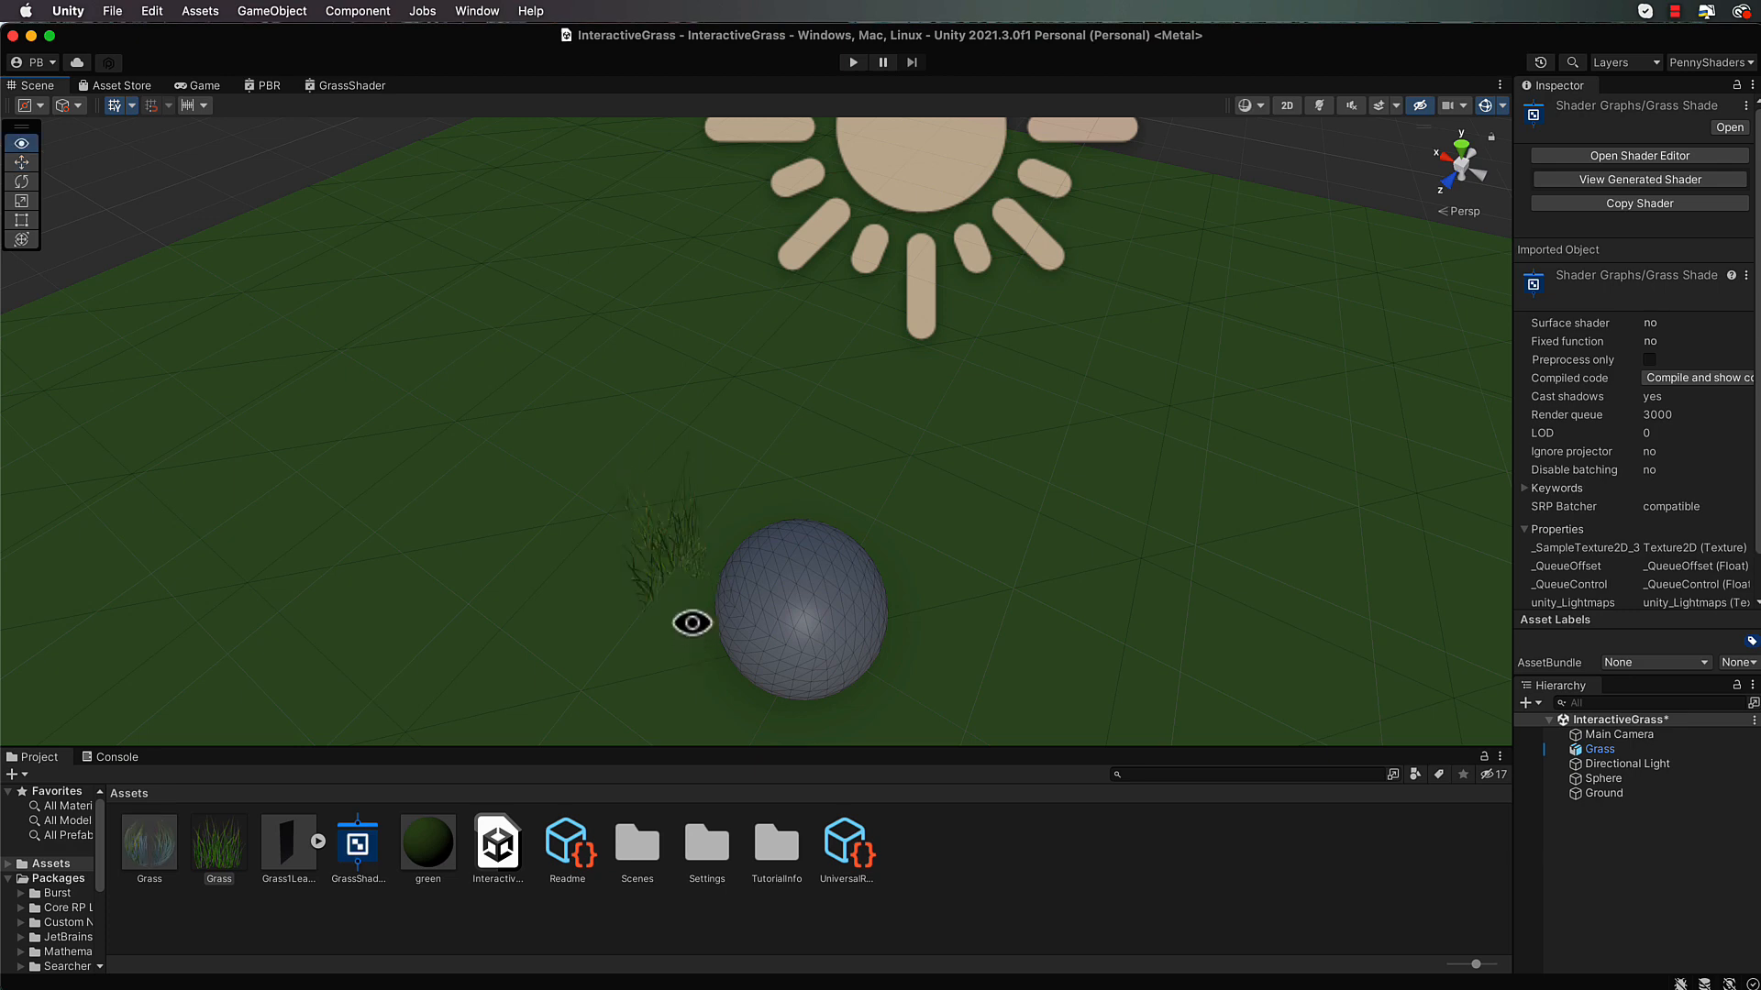
pyautogui.keyDown('alt'); pyautogui.moveTo(691, 621); pyautogui.dragTo(695, 422); pyautogui.keyUp('alt')
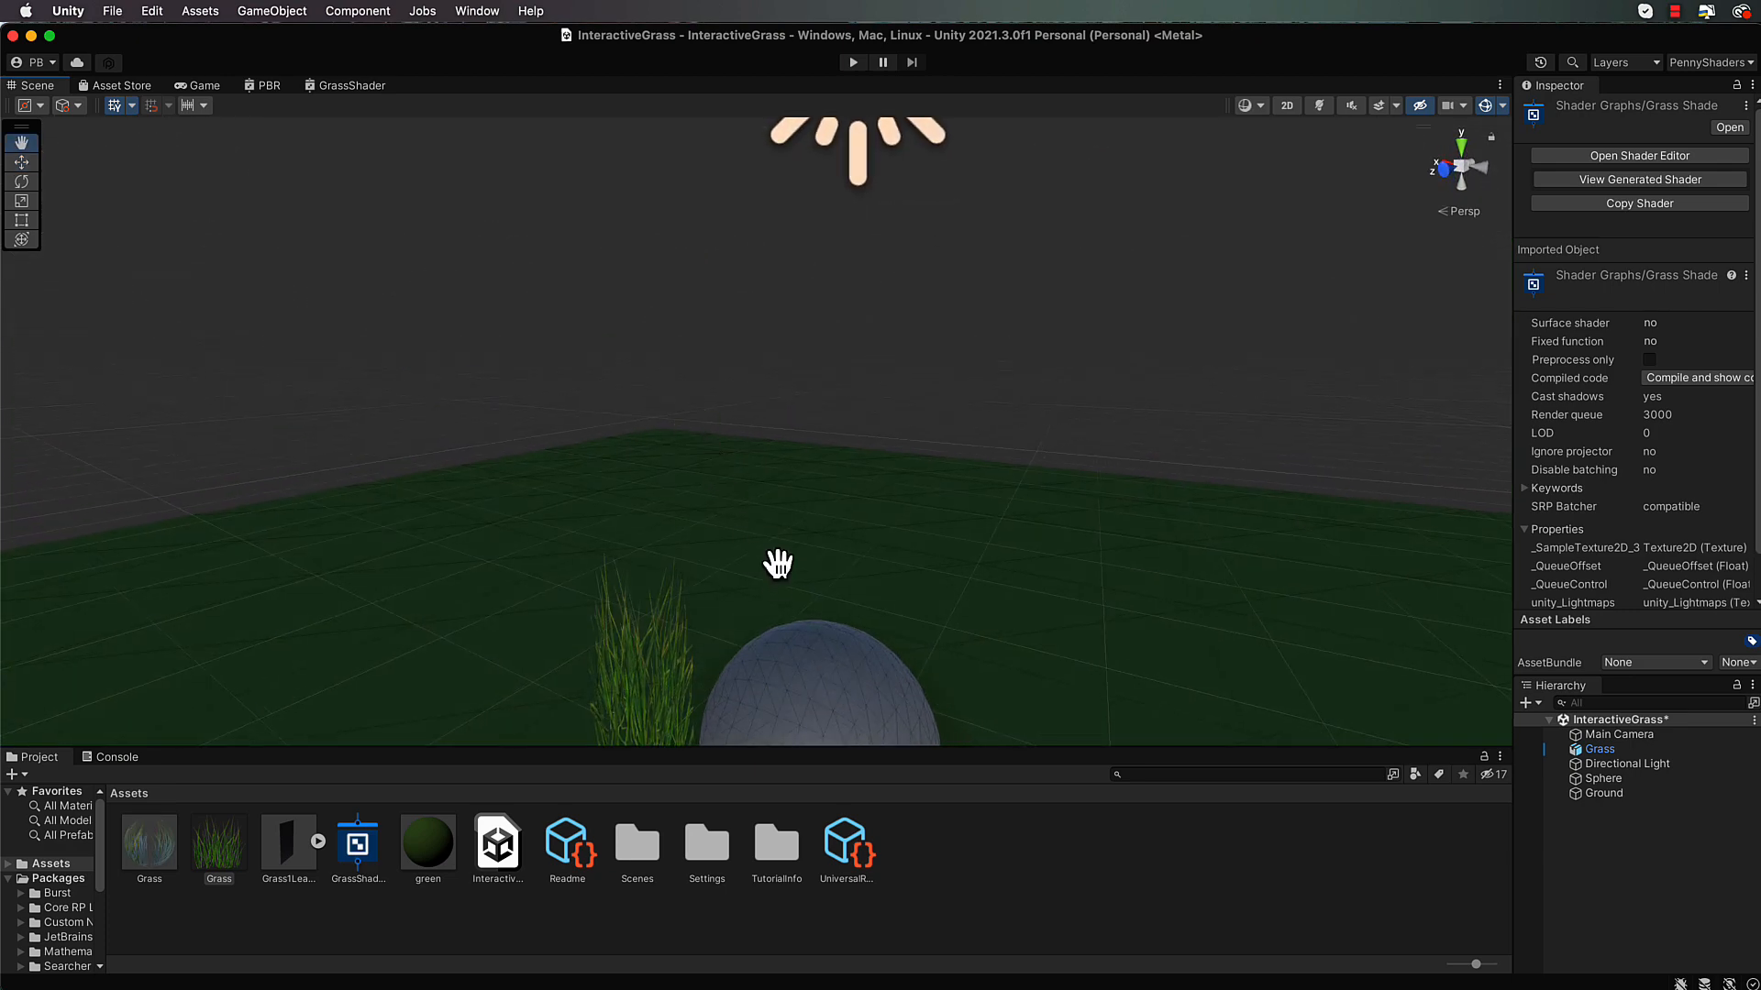
pyautogui.moveTo(779, 562); pyautogui.dragTo(794, 339)
pyautogui.scroll(5, 719, 455)
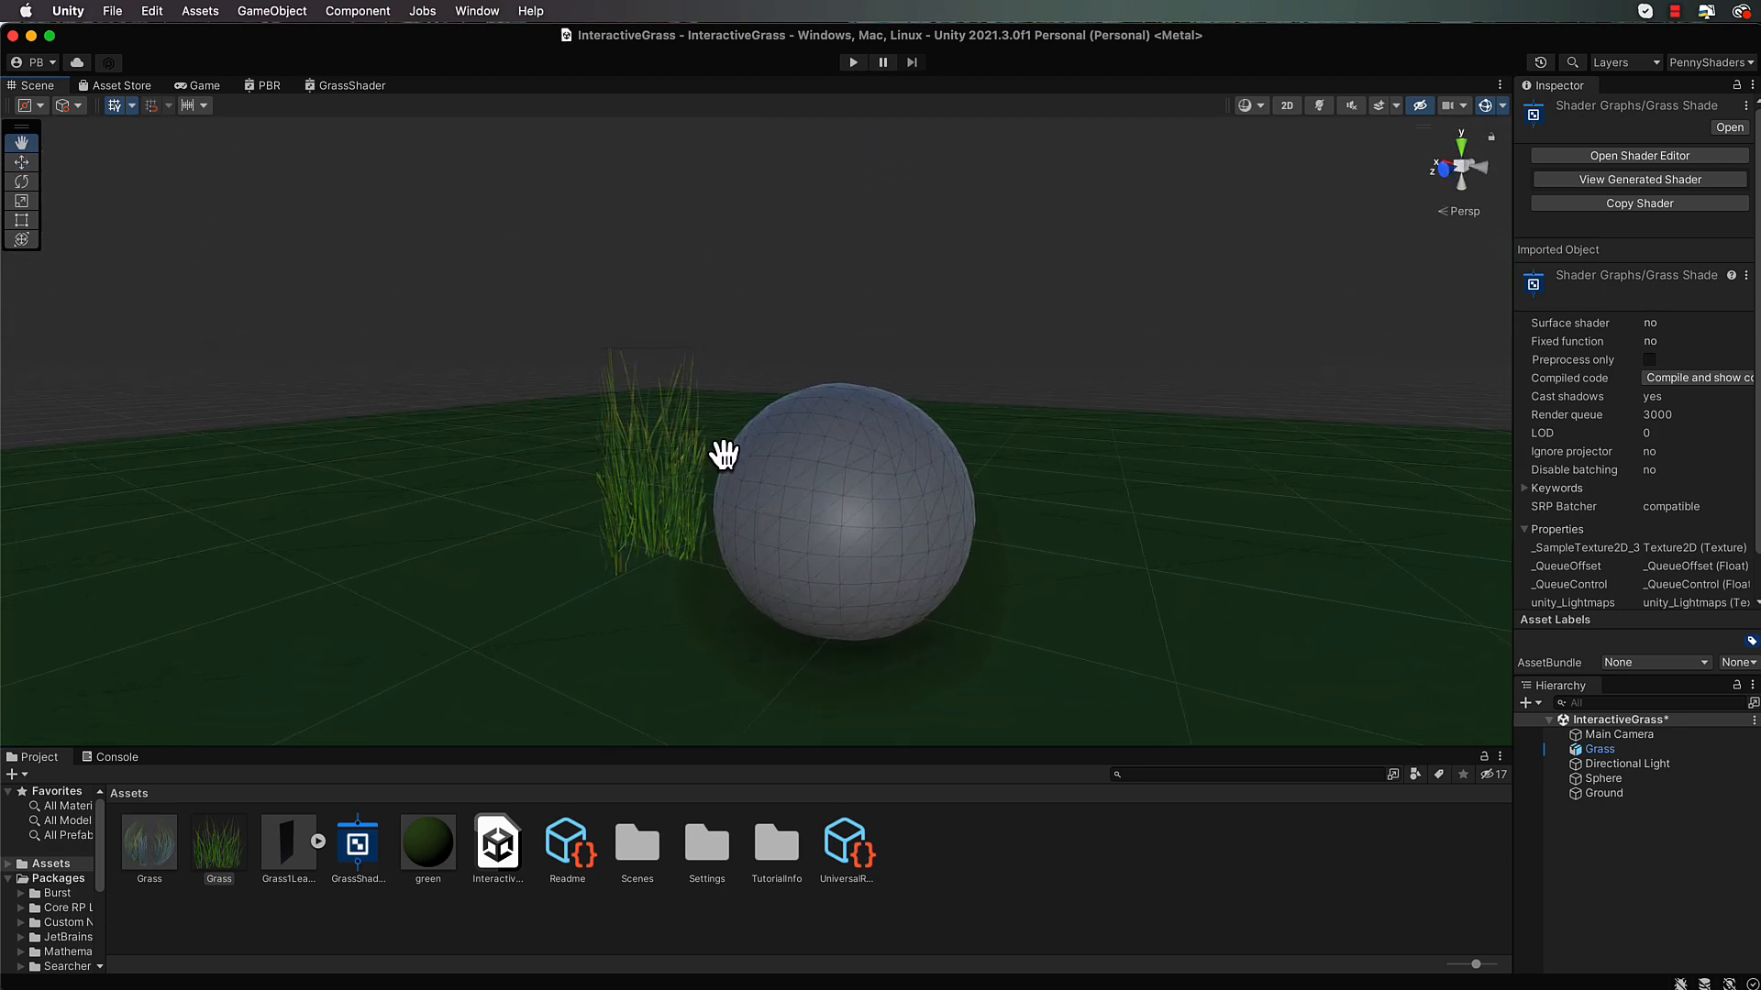
pyautogui.keyDown('alt'); pyautogui.moveTo(661, 491); pyautogui.dragTo(566, 503); pyautogui.keyUp('alt')
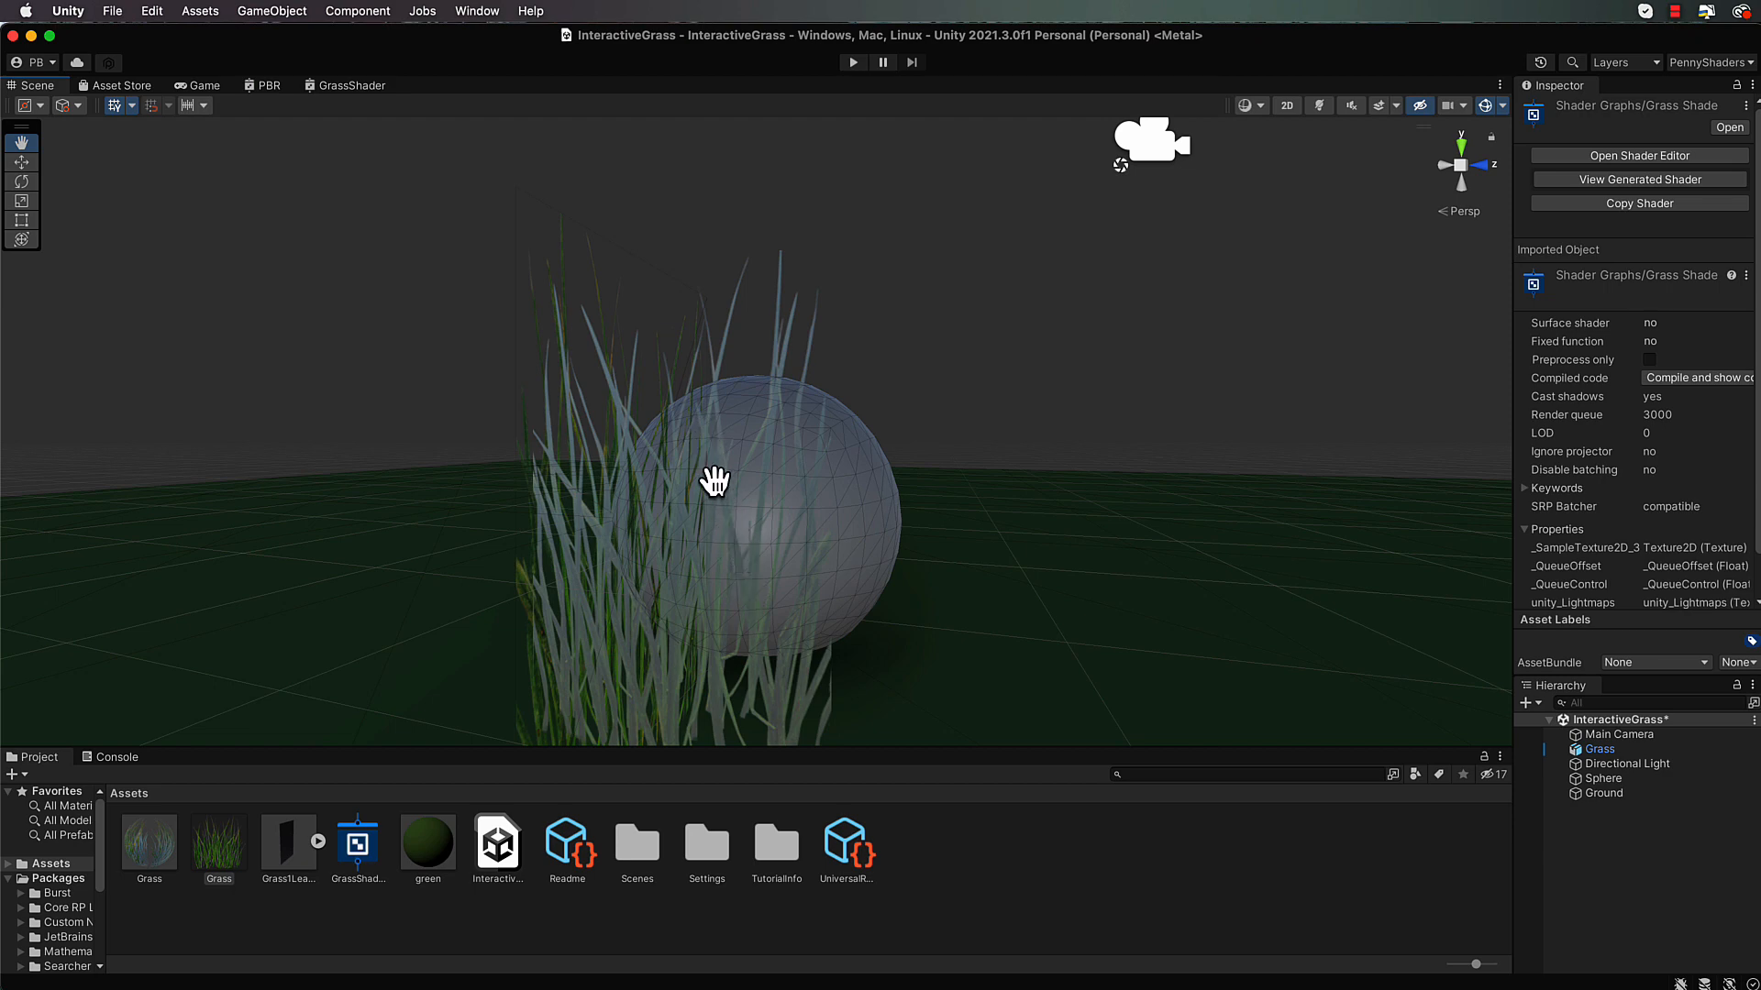
pyautogui.keyDown('alt'); pyautogui.moveTo(802, 535); pyautogui.dragTo(570, 577); pyautogui.keyUp('alt')
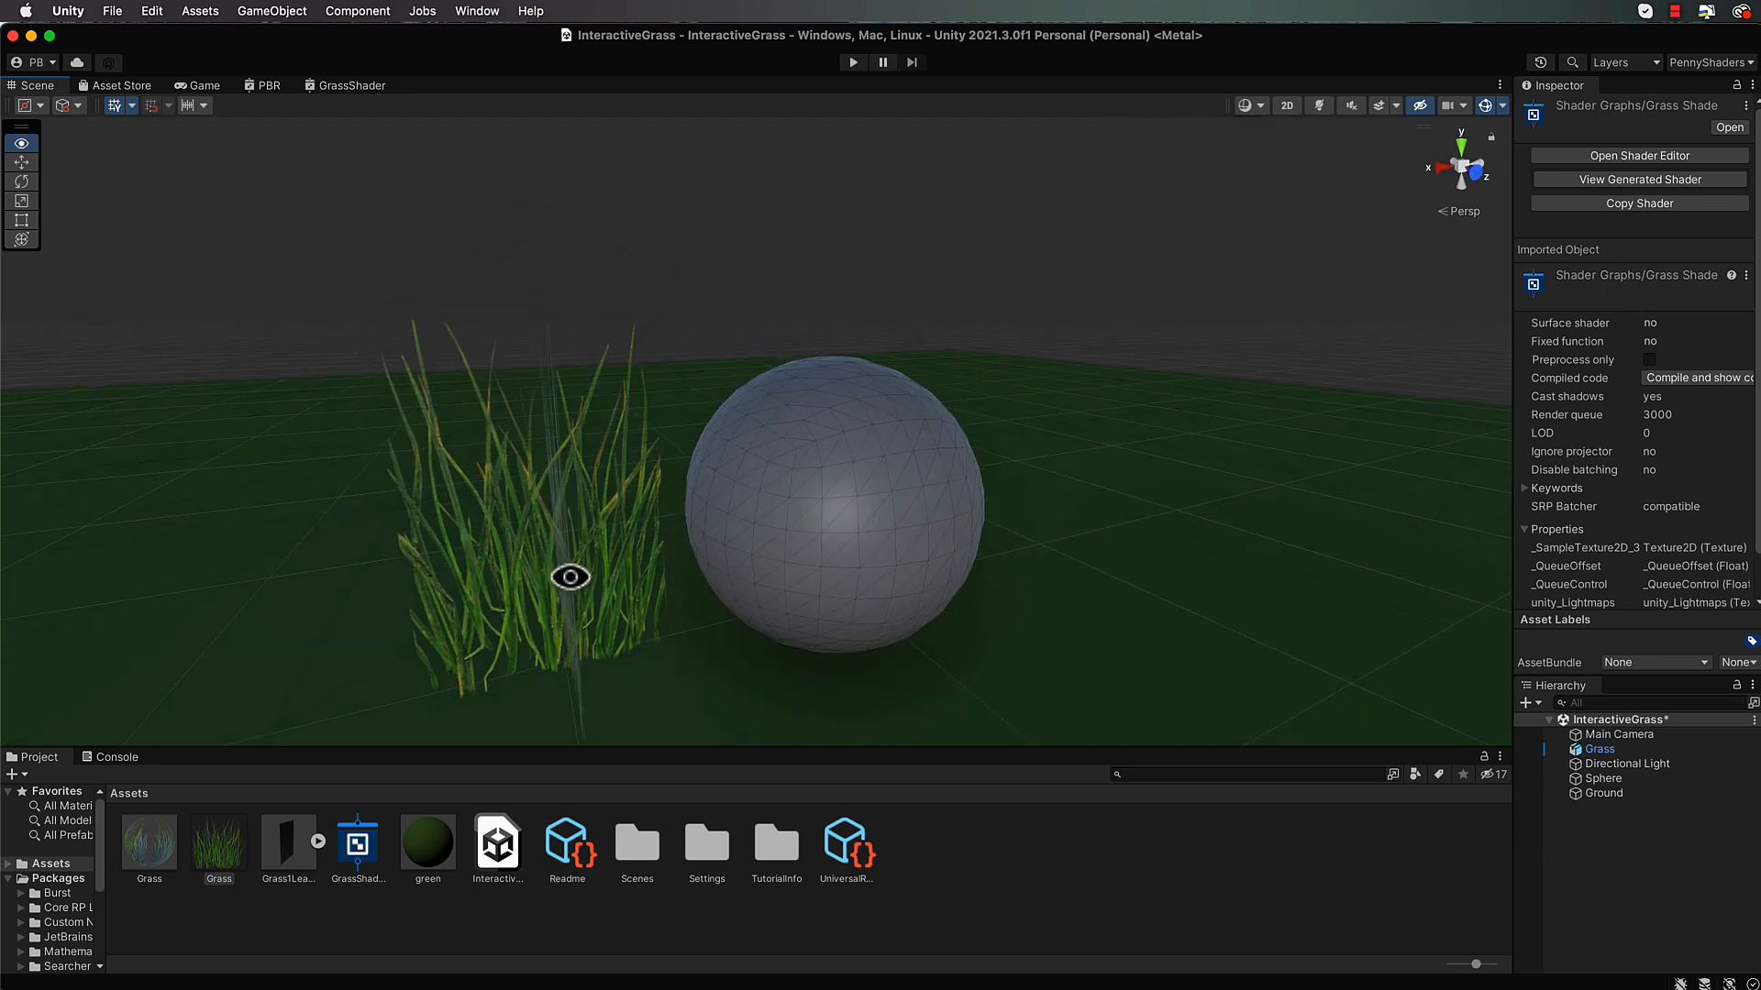
# Set the Fragment Smoothness to 0 in GrassShader, save the shader asset, and check the grass in the scene
pyautogui.click(351, 85)
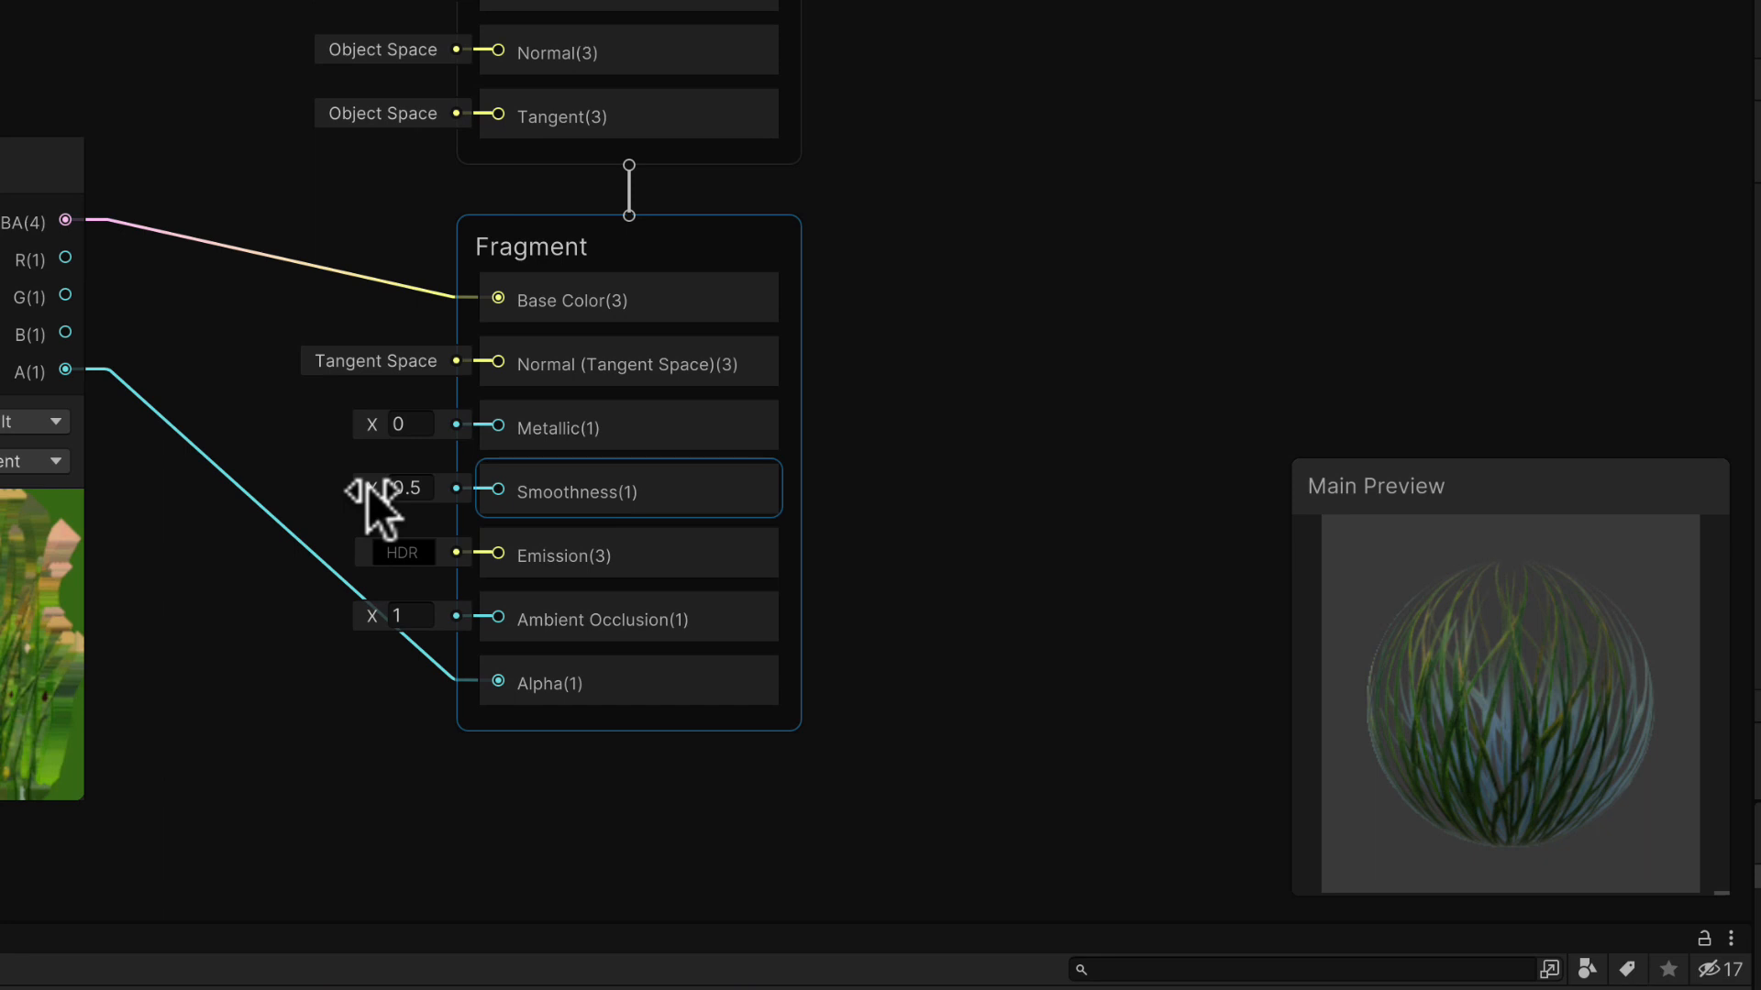
pyautogui.moveTo(1465, 773); pyautogui.dragTo(1500, 844)
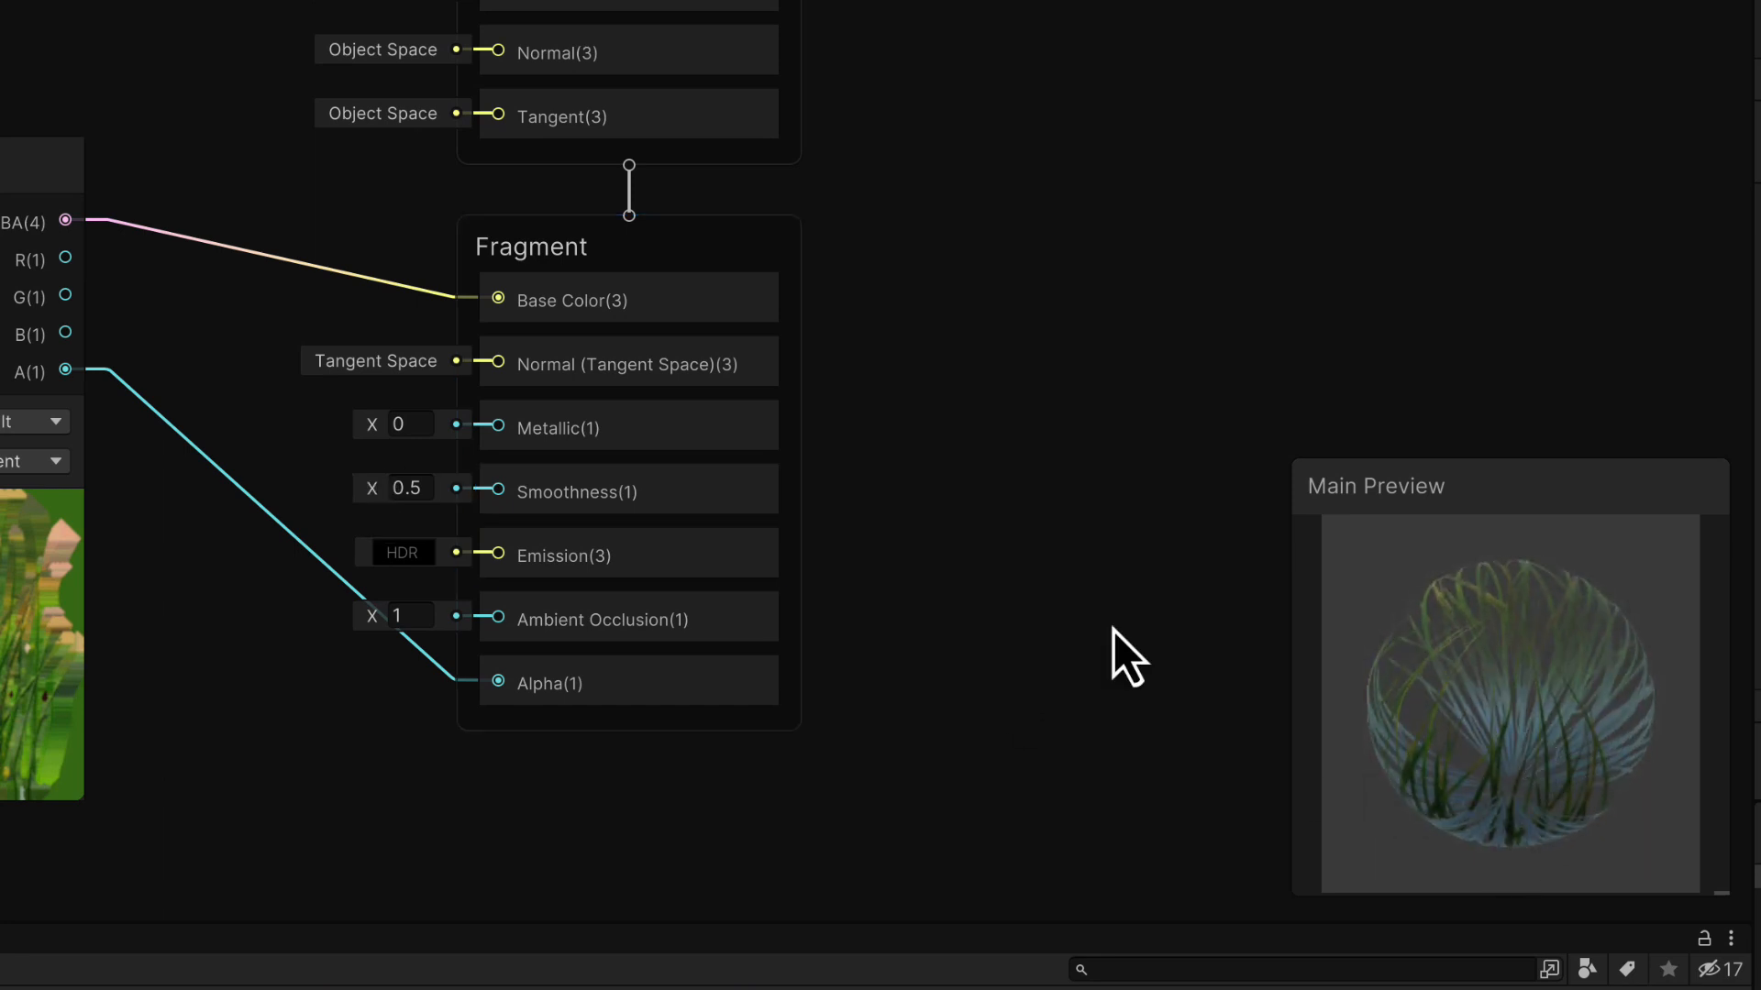
pyautogui.moveTo(373, 489); pyautogui.dragTo(343, 497)
pyautogui.click(401, 491)
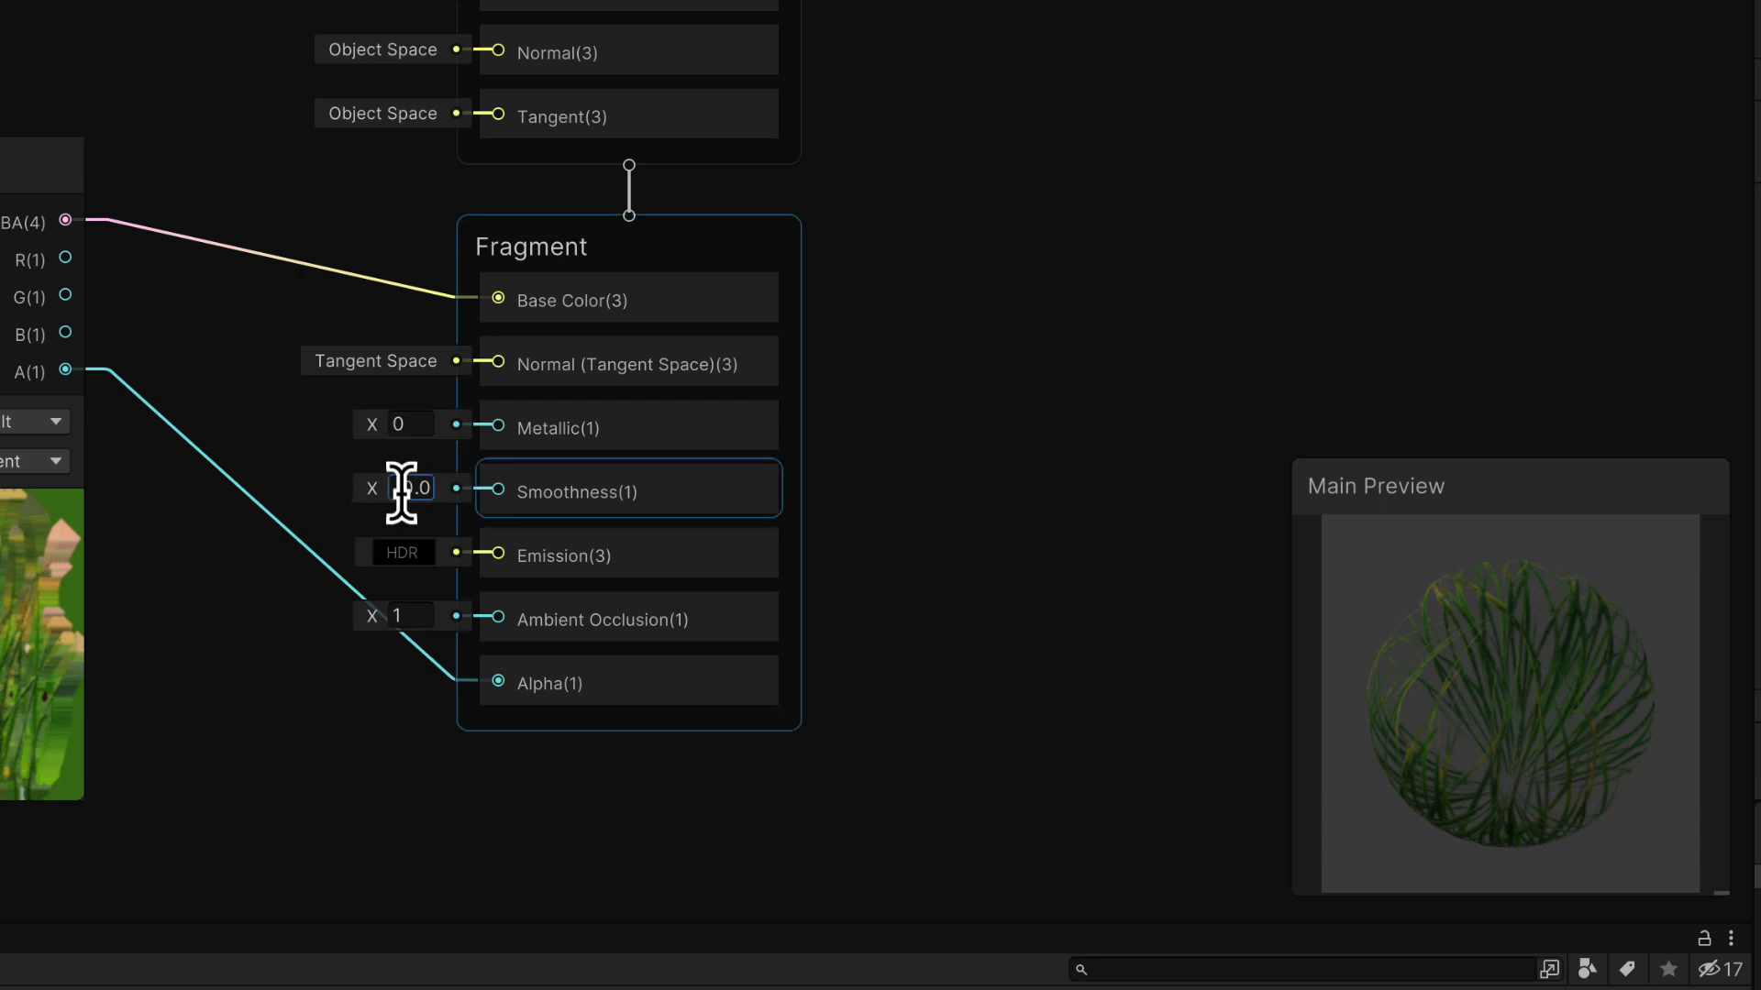
pyautogui.write('0')
pyautogui.moveTo(1506, 739)
pyautogui.mouseDown()
pyautogui.moveTo(1542, 636)
pyautogui.moveTo(1481, 724)
pyautogui.moveTo(1637, 741)
pyautogui.moveTo(1491, 768)
pyautogui.mouseUp()
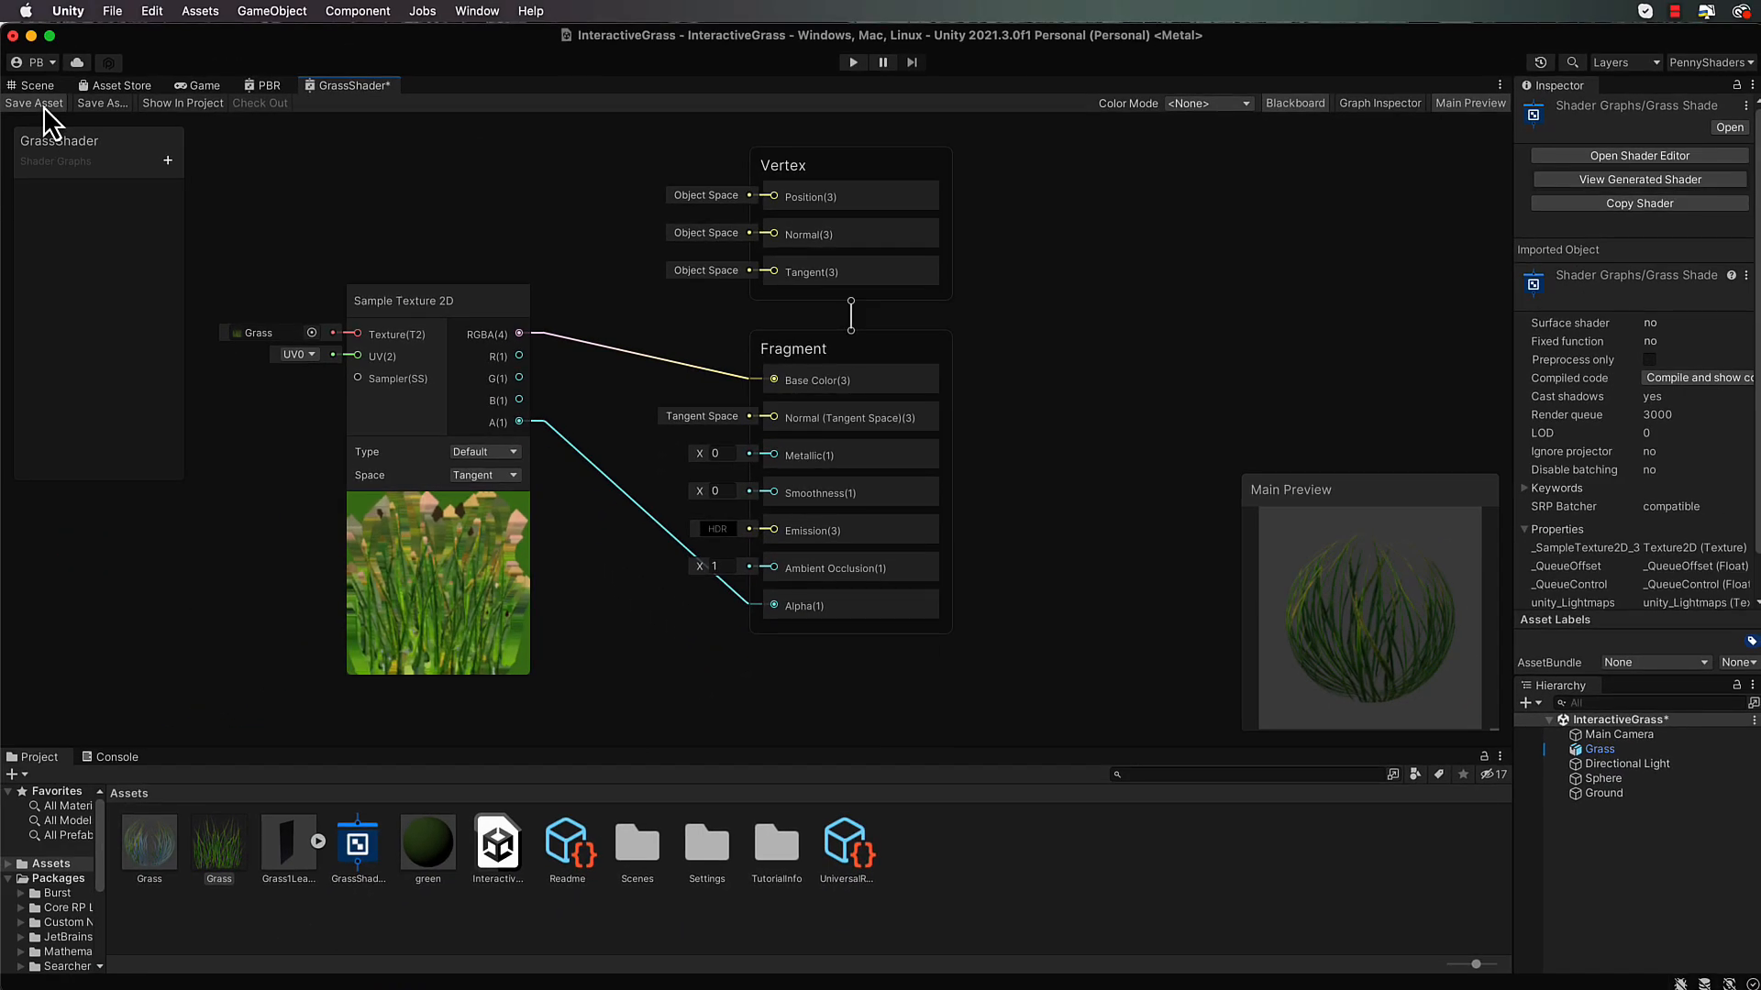
pyautogui.click(37, 102)
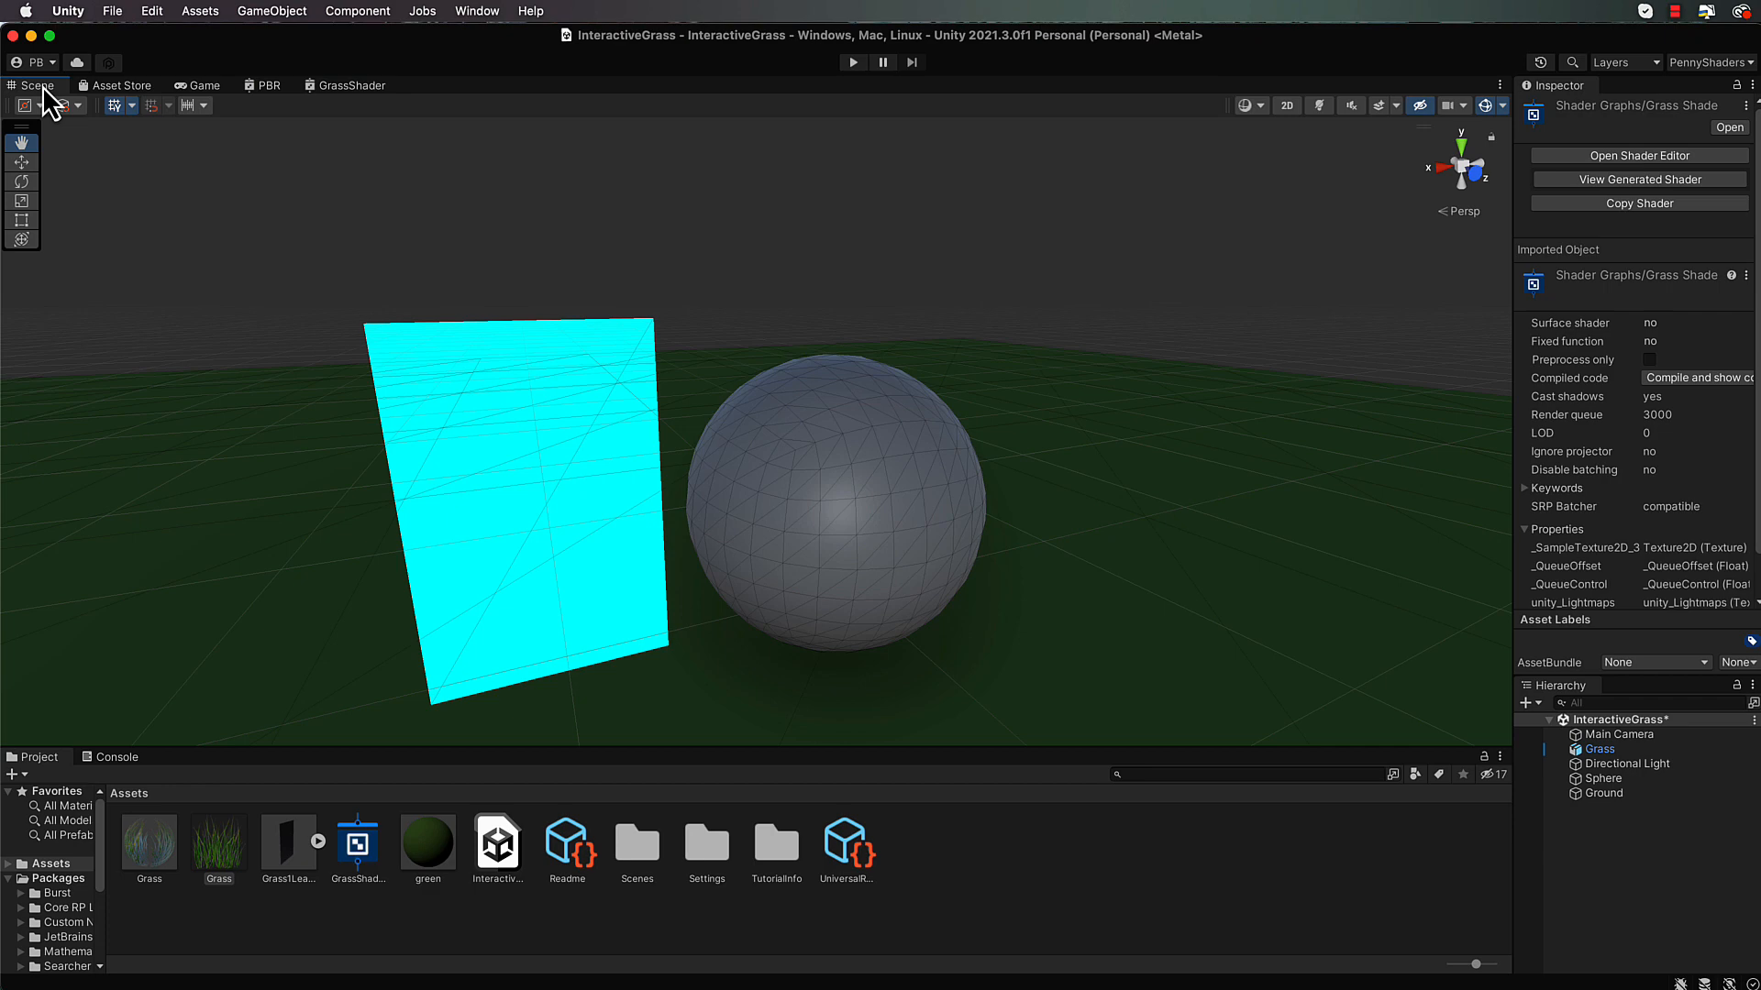
pyautogui.click(39, 86)
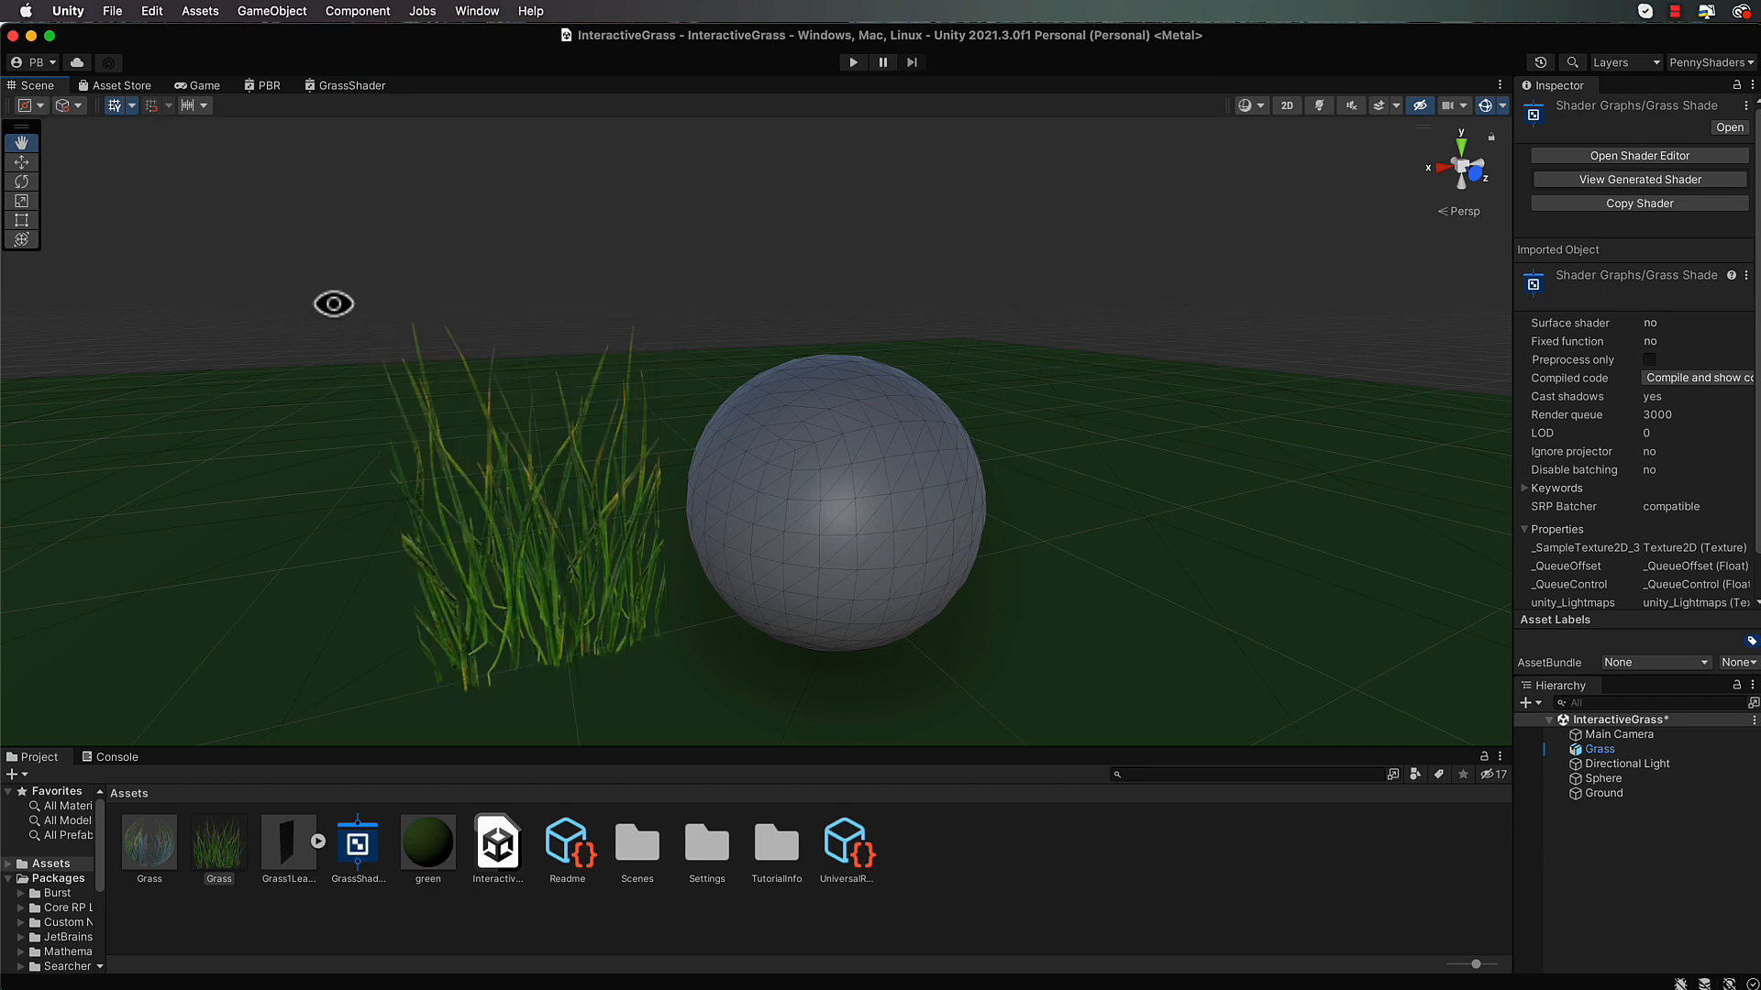
pyautogui.keyDown('alt'); pyautogui.moveTo(332, 304); pyautogui.dragTo(436, 302); pyautogui.keyUp('alt')
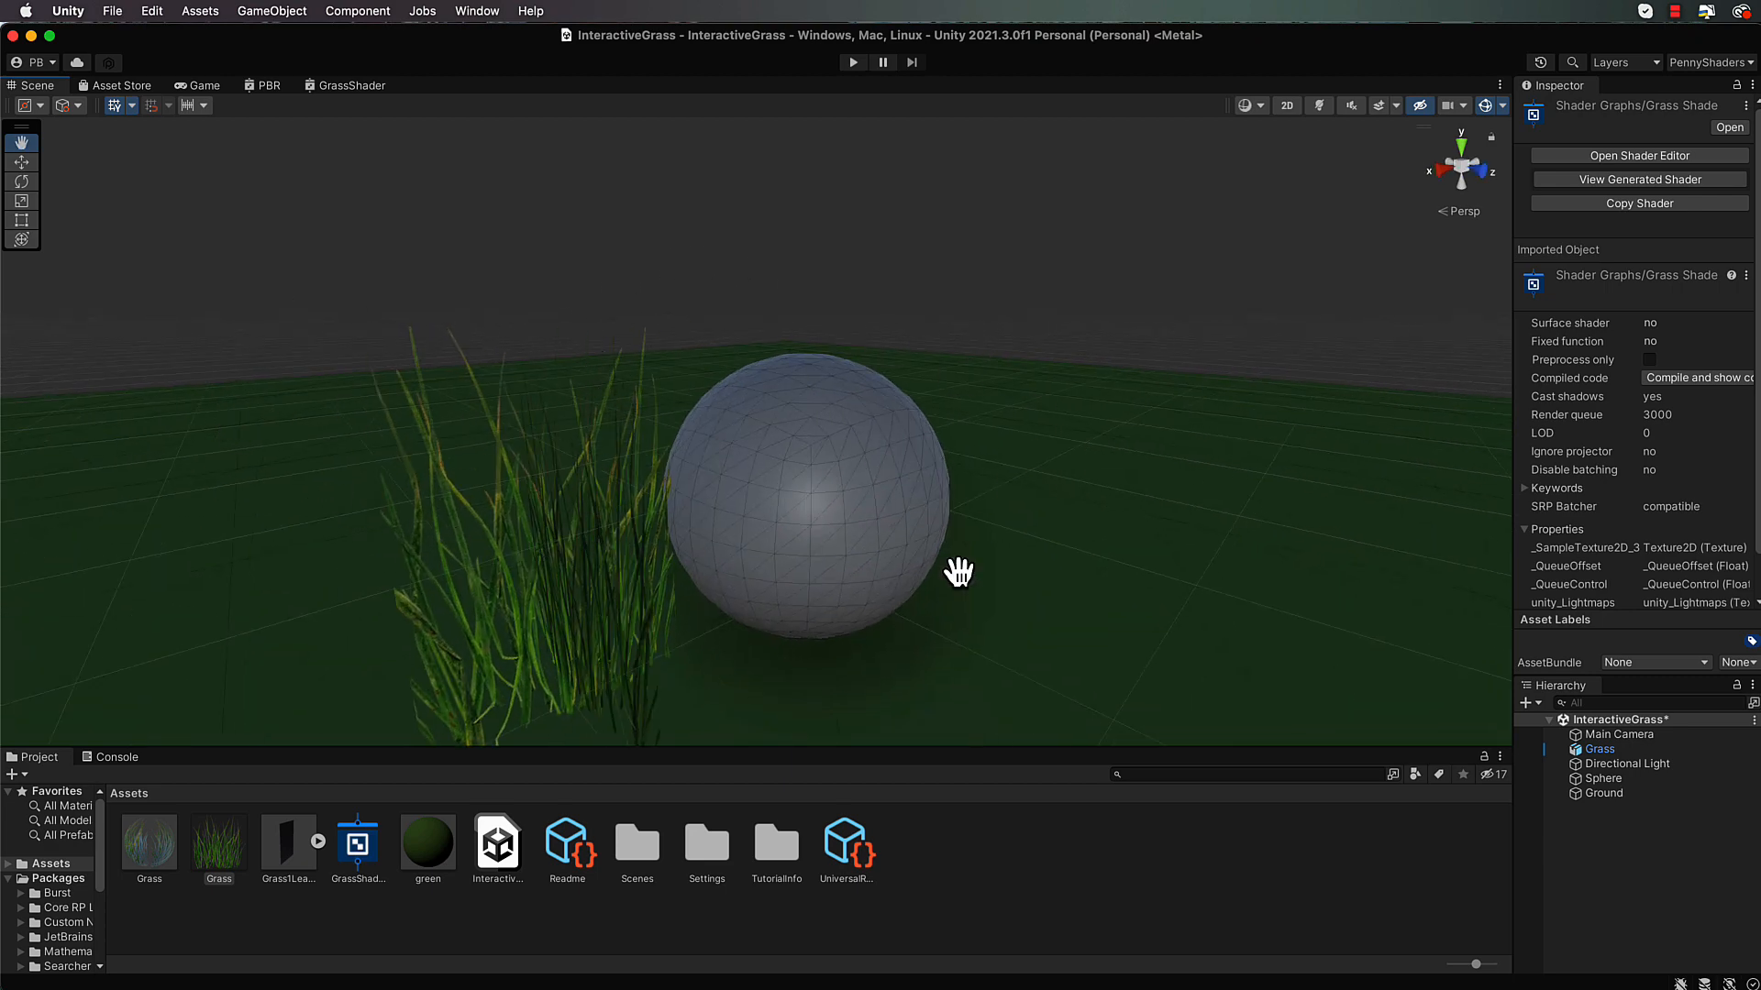
pyautogui.keyDown('alt'); pyautogui.moveTo(978, 617); pyautogui.dragTo(872, 620); pyautogui.keyUp('alt')
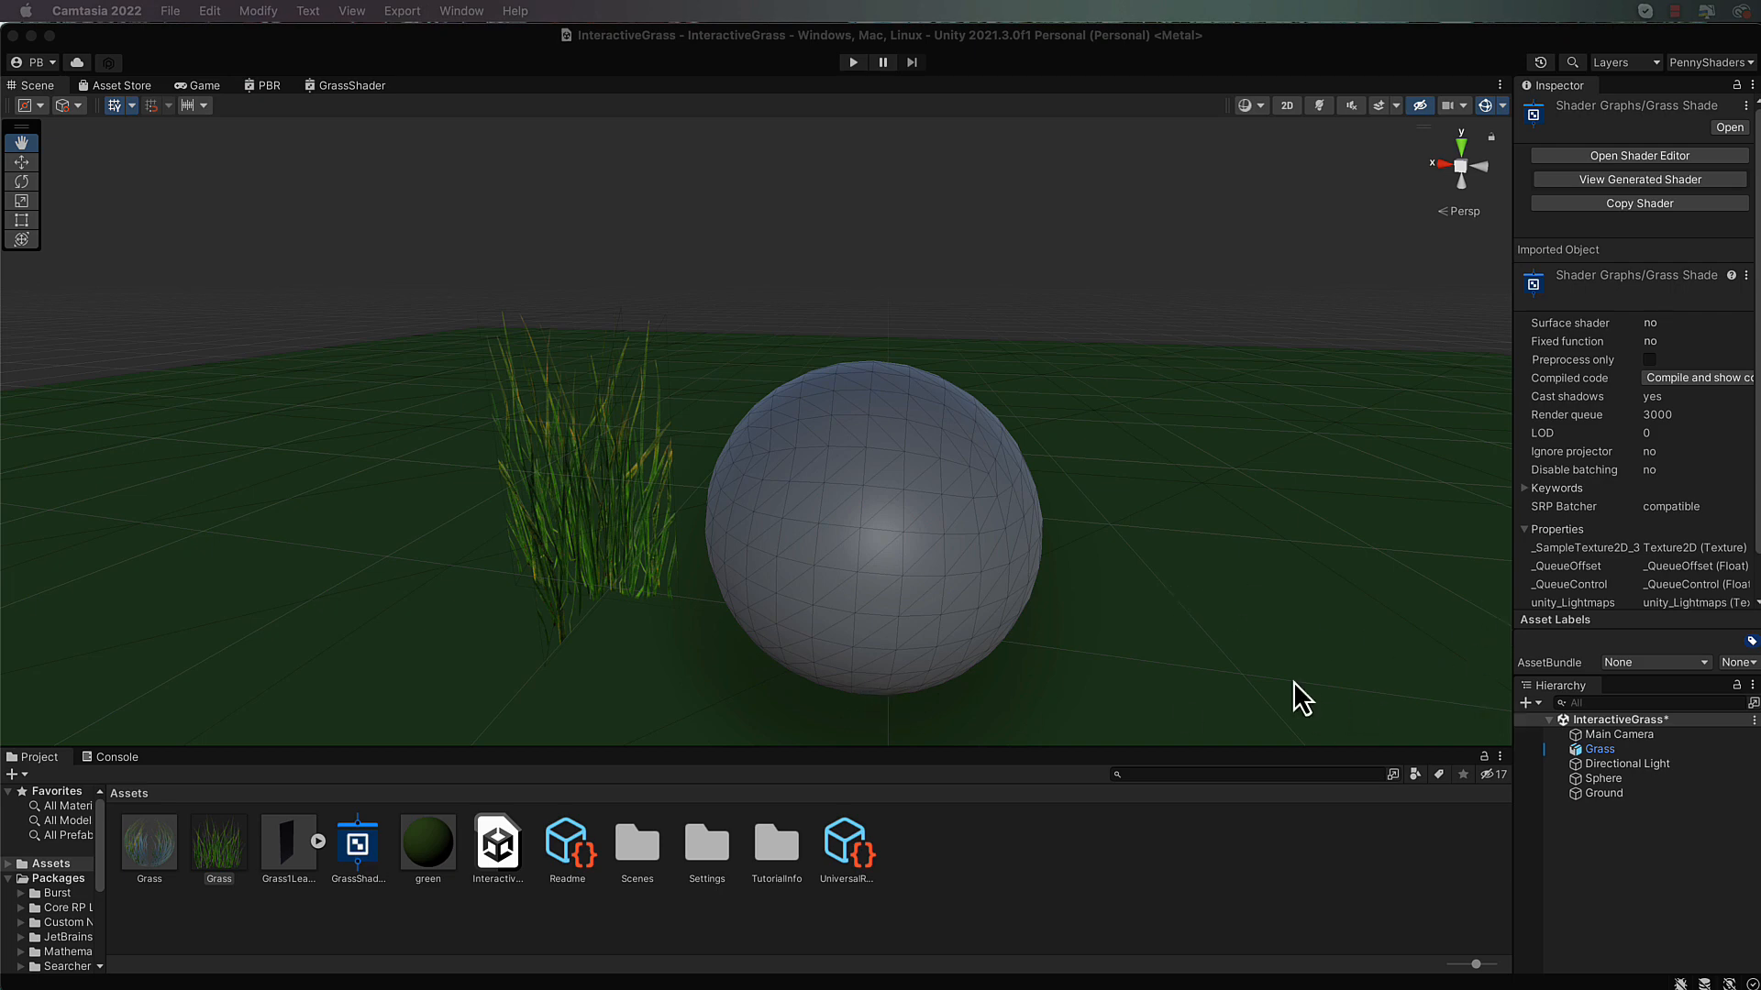
# Create an original prefab from the scene's Grass object in the Assets folder and name it GrassPrefab
pyautogui.click(1599, 749)
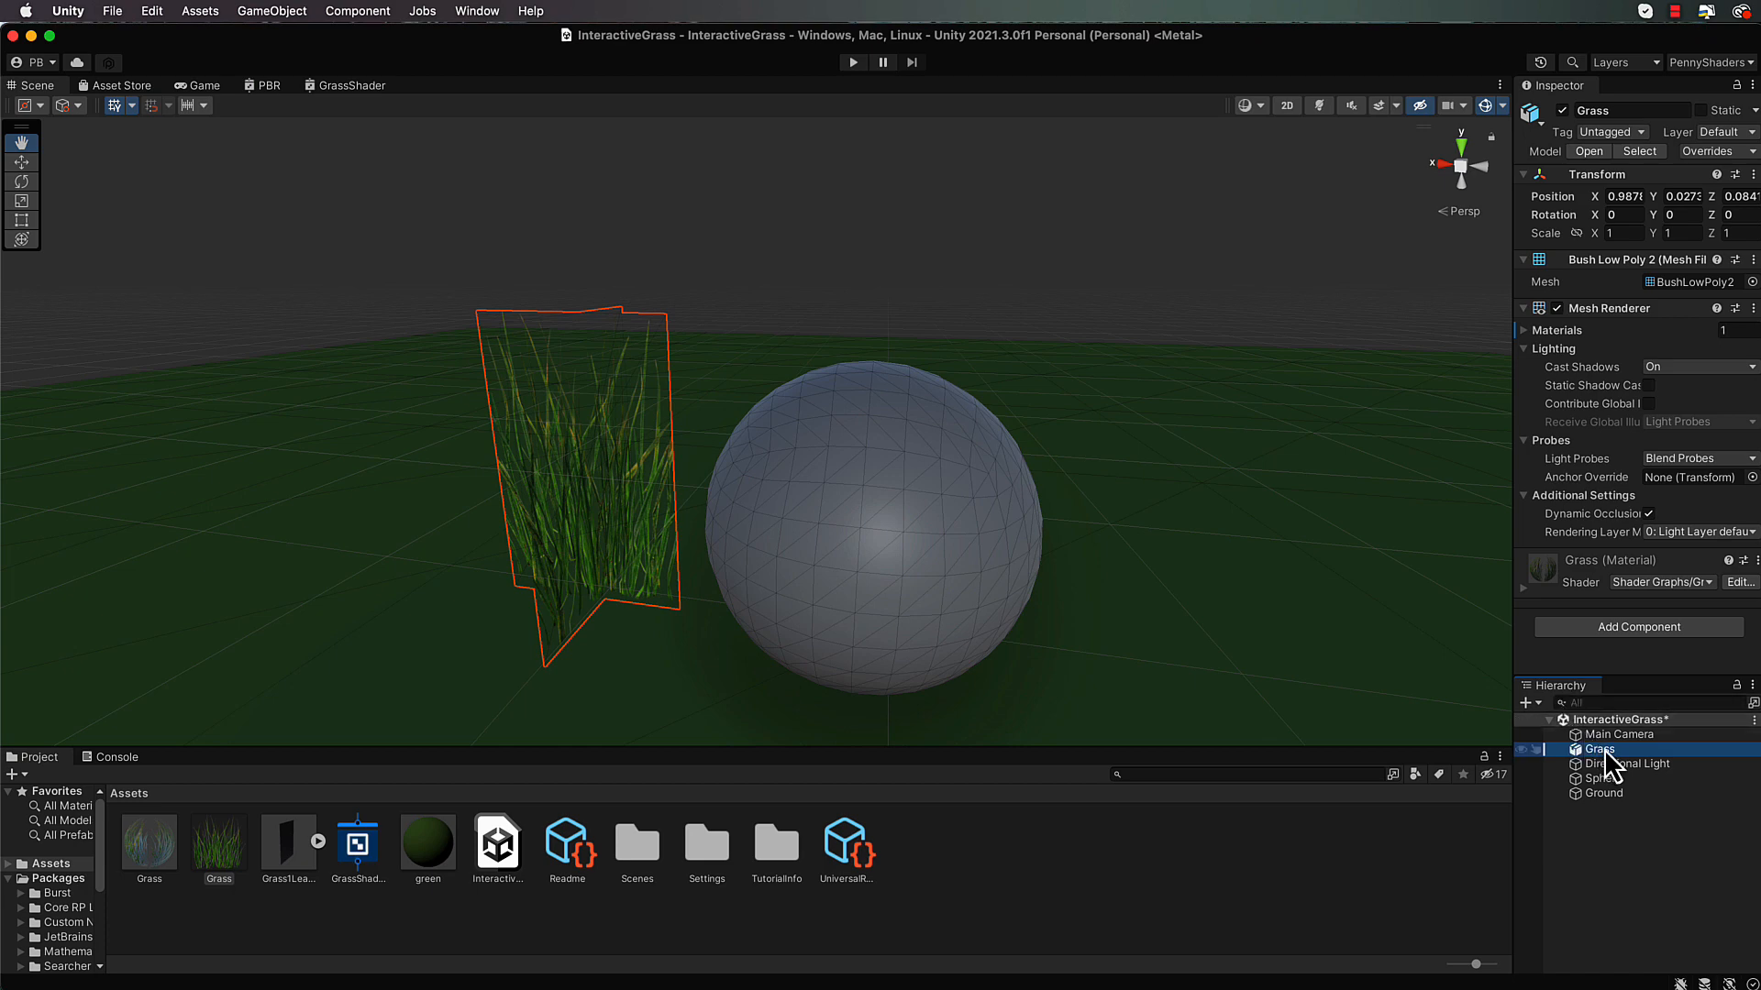
pyautogui.moveTo(1606, 751); pyautogui.dragTo(1105, 845)
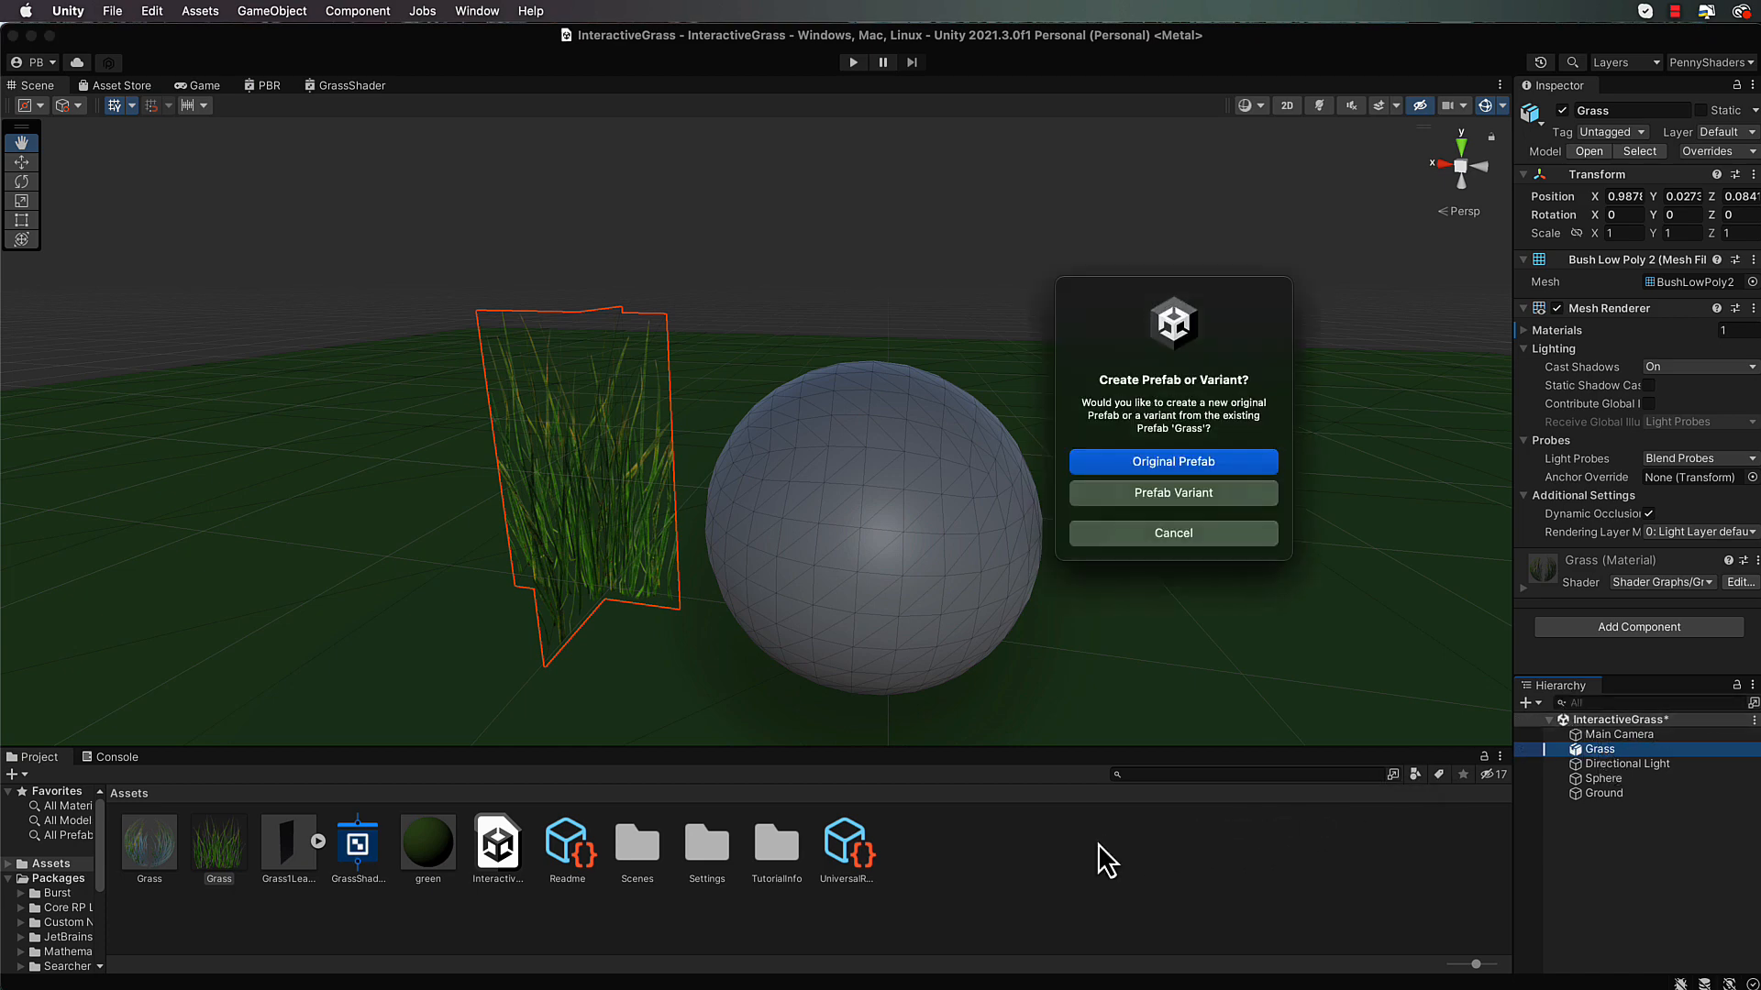
pyautogui.click(1207, 463)
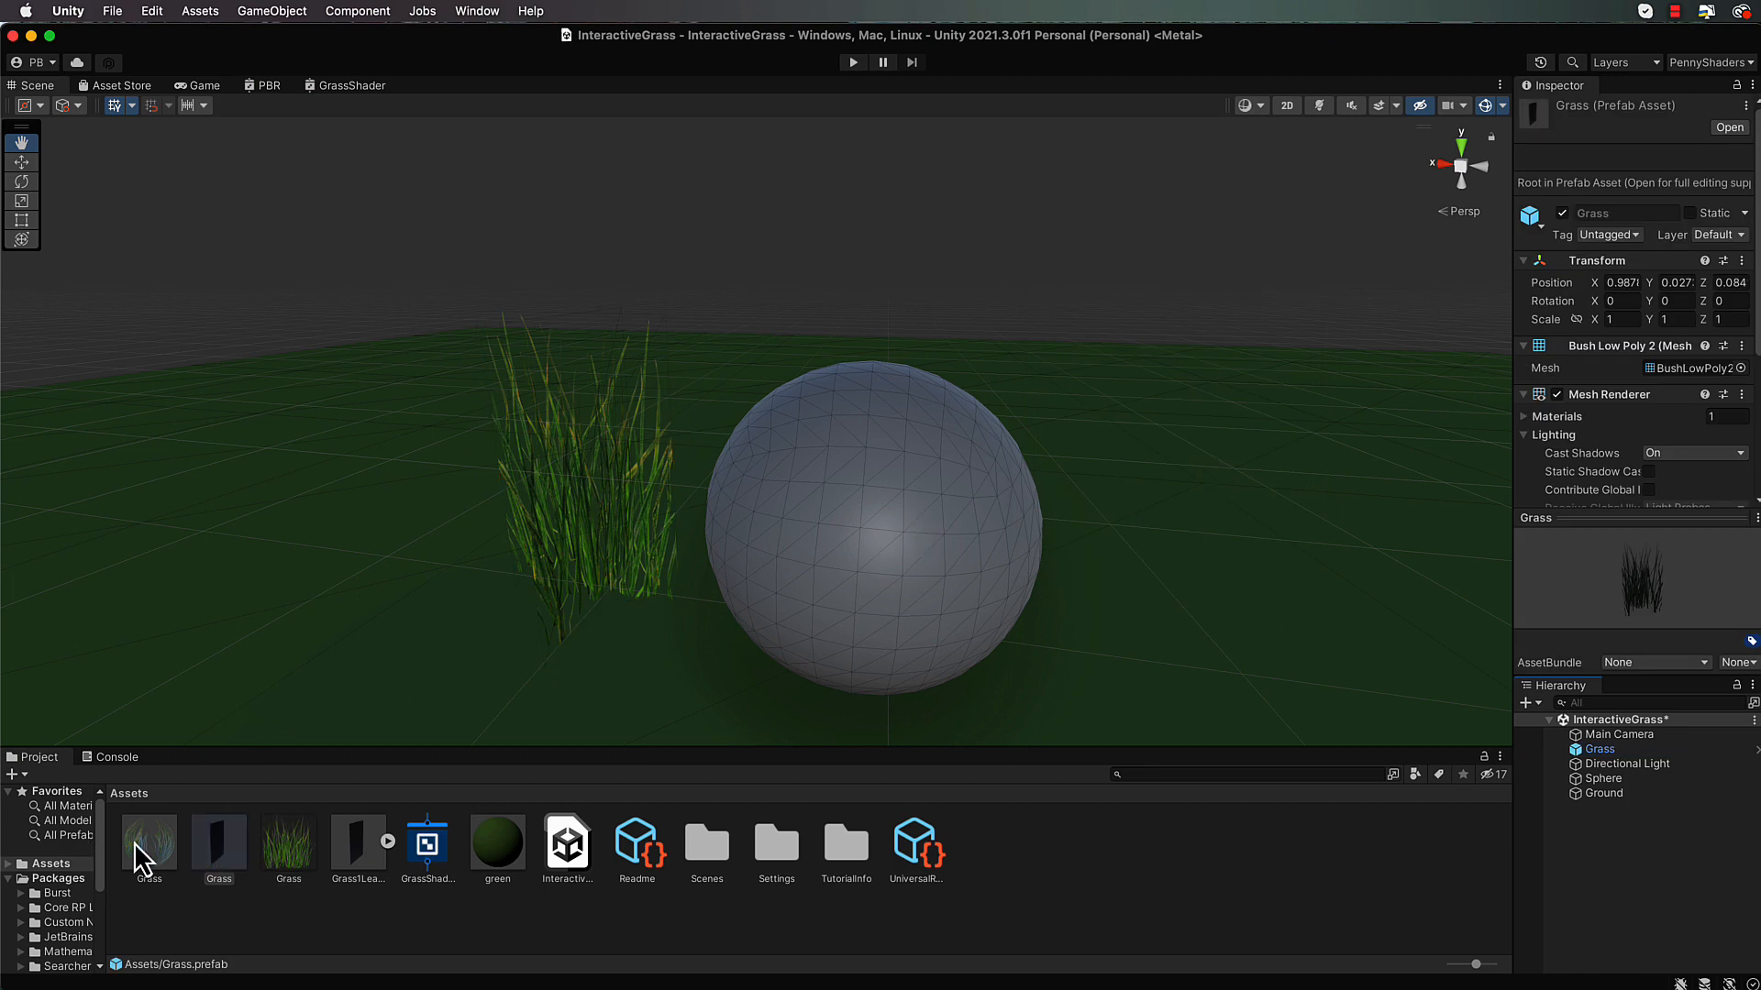
pyautogui.click(222, 882)
pyautogui.press('Return')
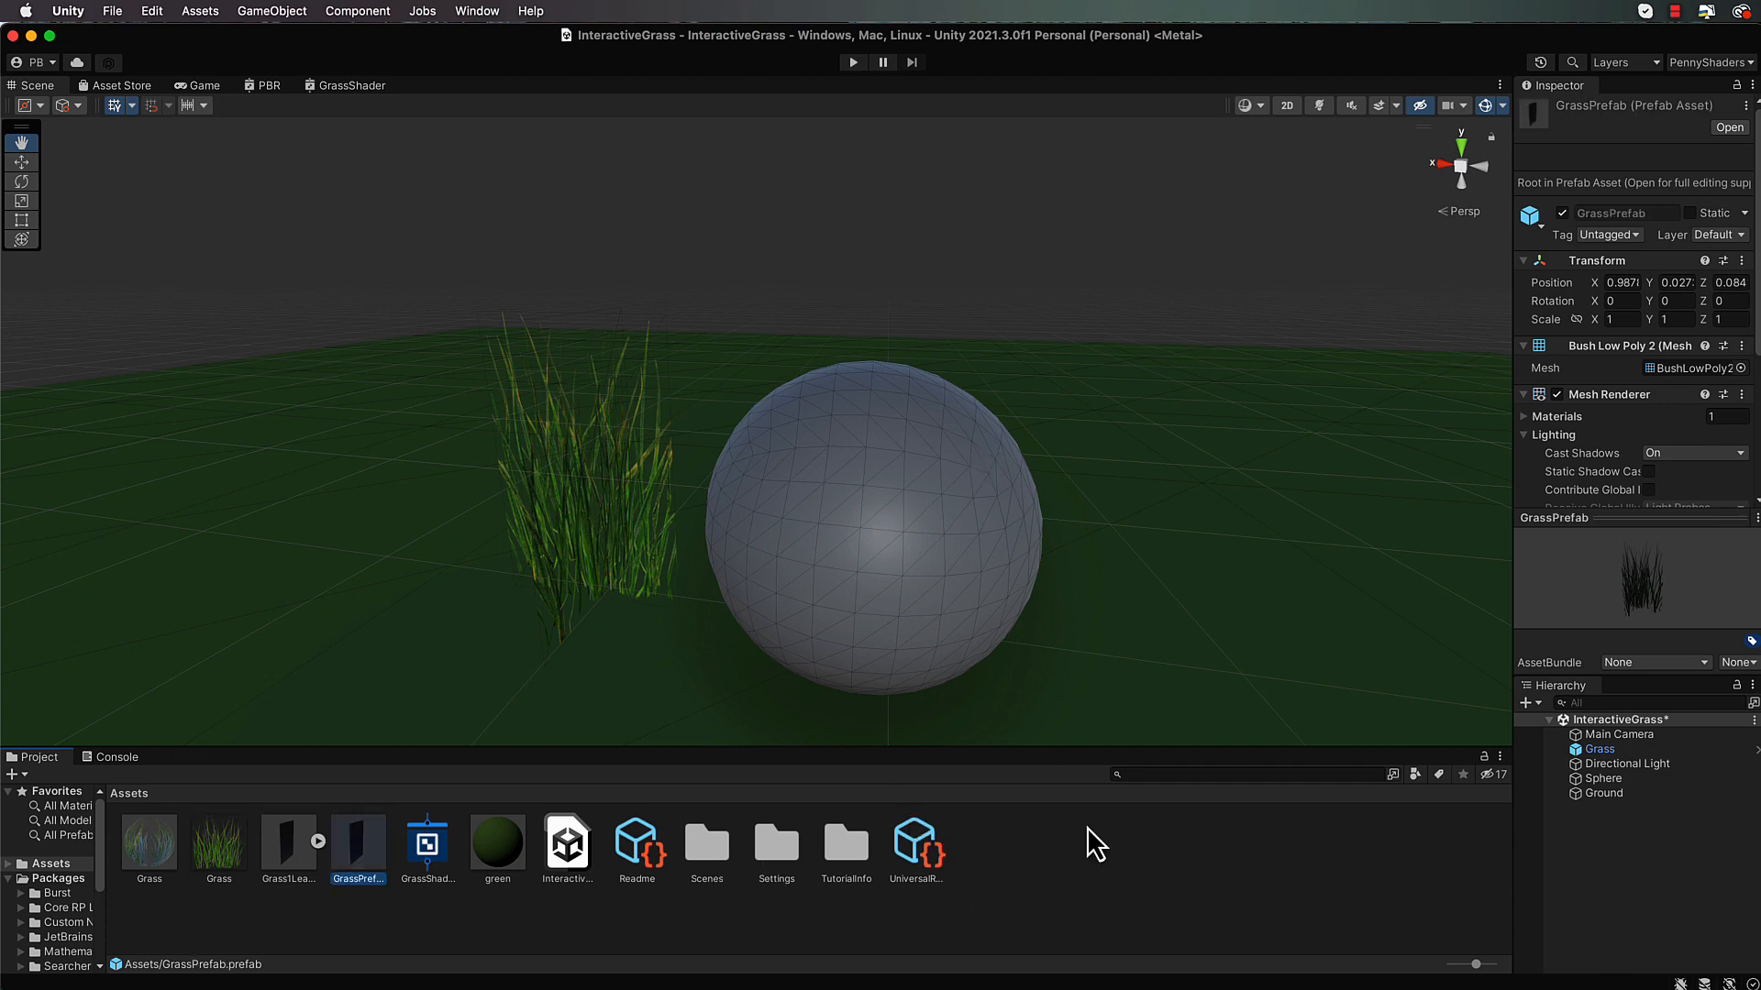
# Create a C# script named CreateGrass in the Assets folder and open it in Visual Studio
pyautogui.rightClick(1043, 844)
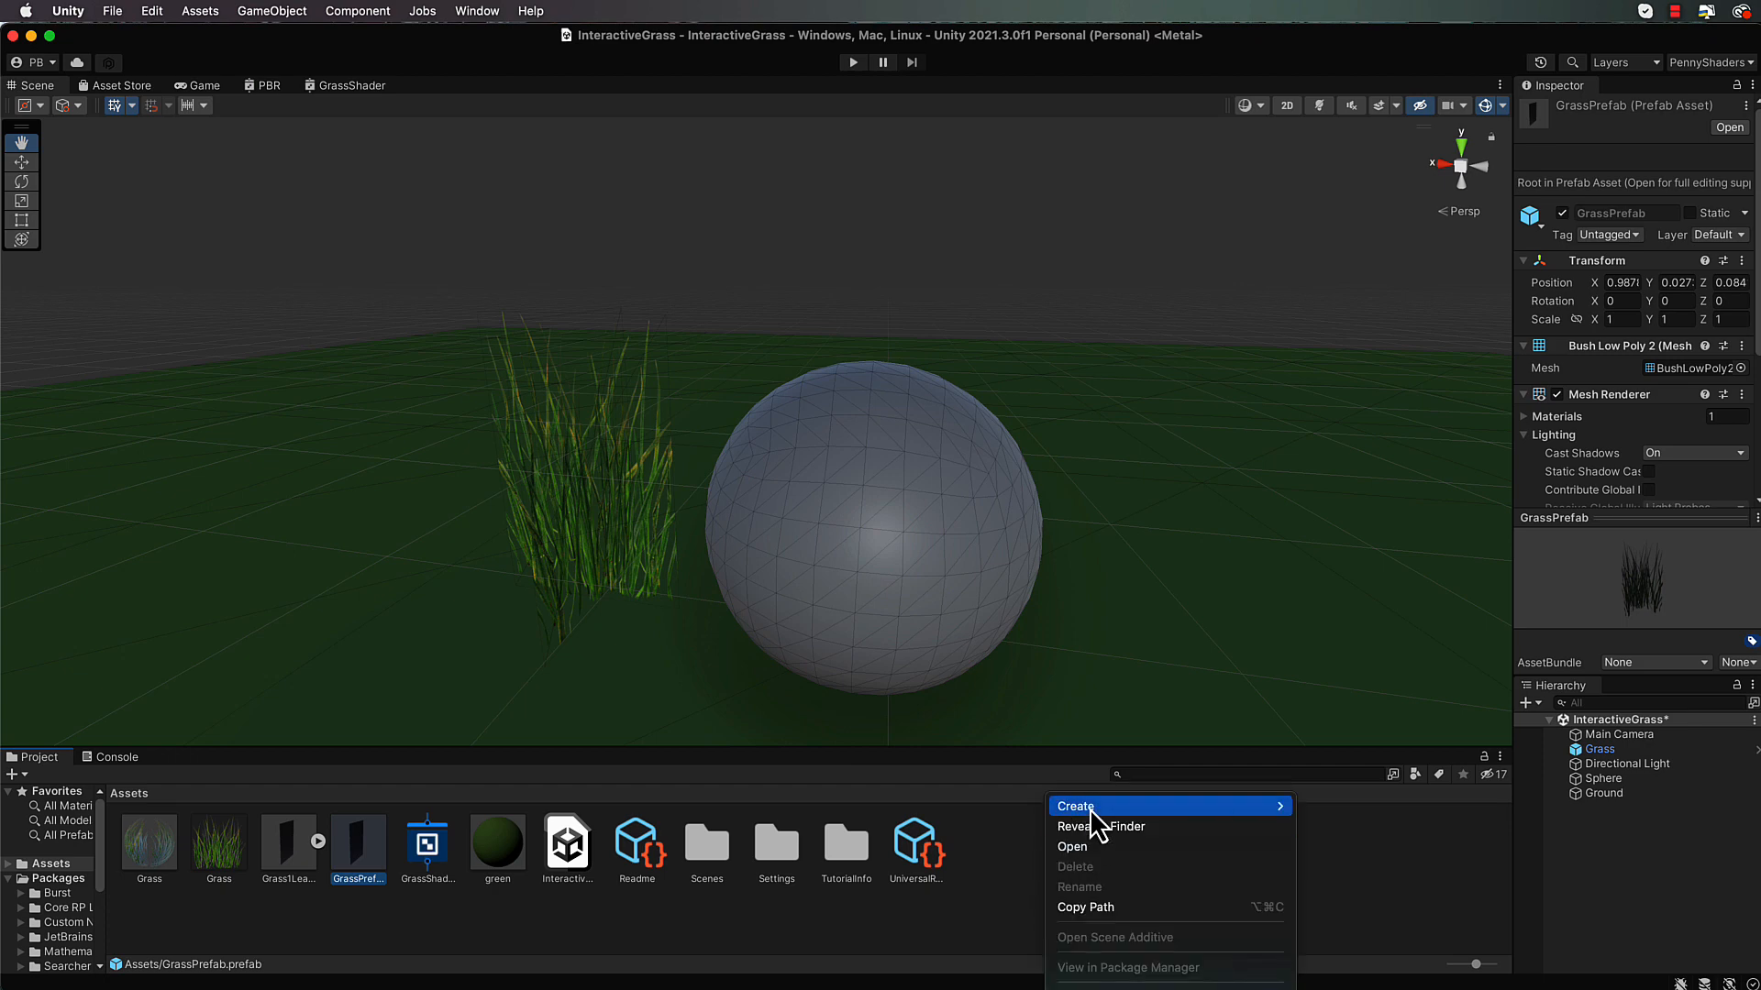
pyautogui.moveTo(1088, 809)
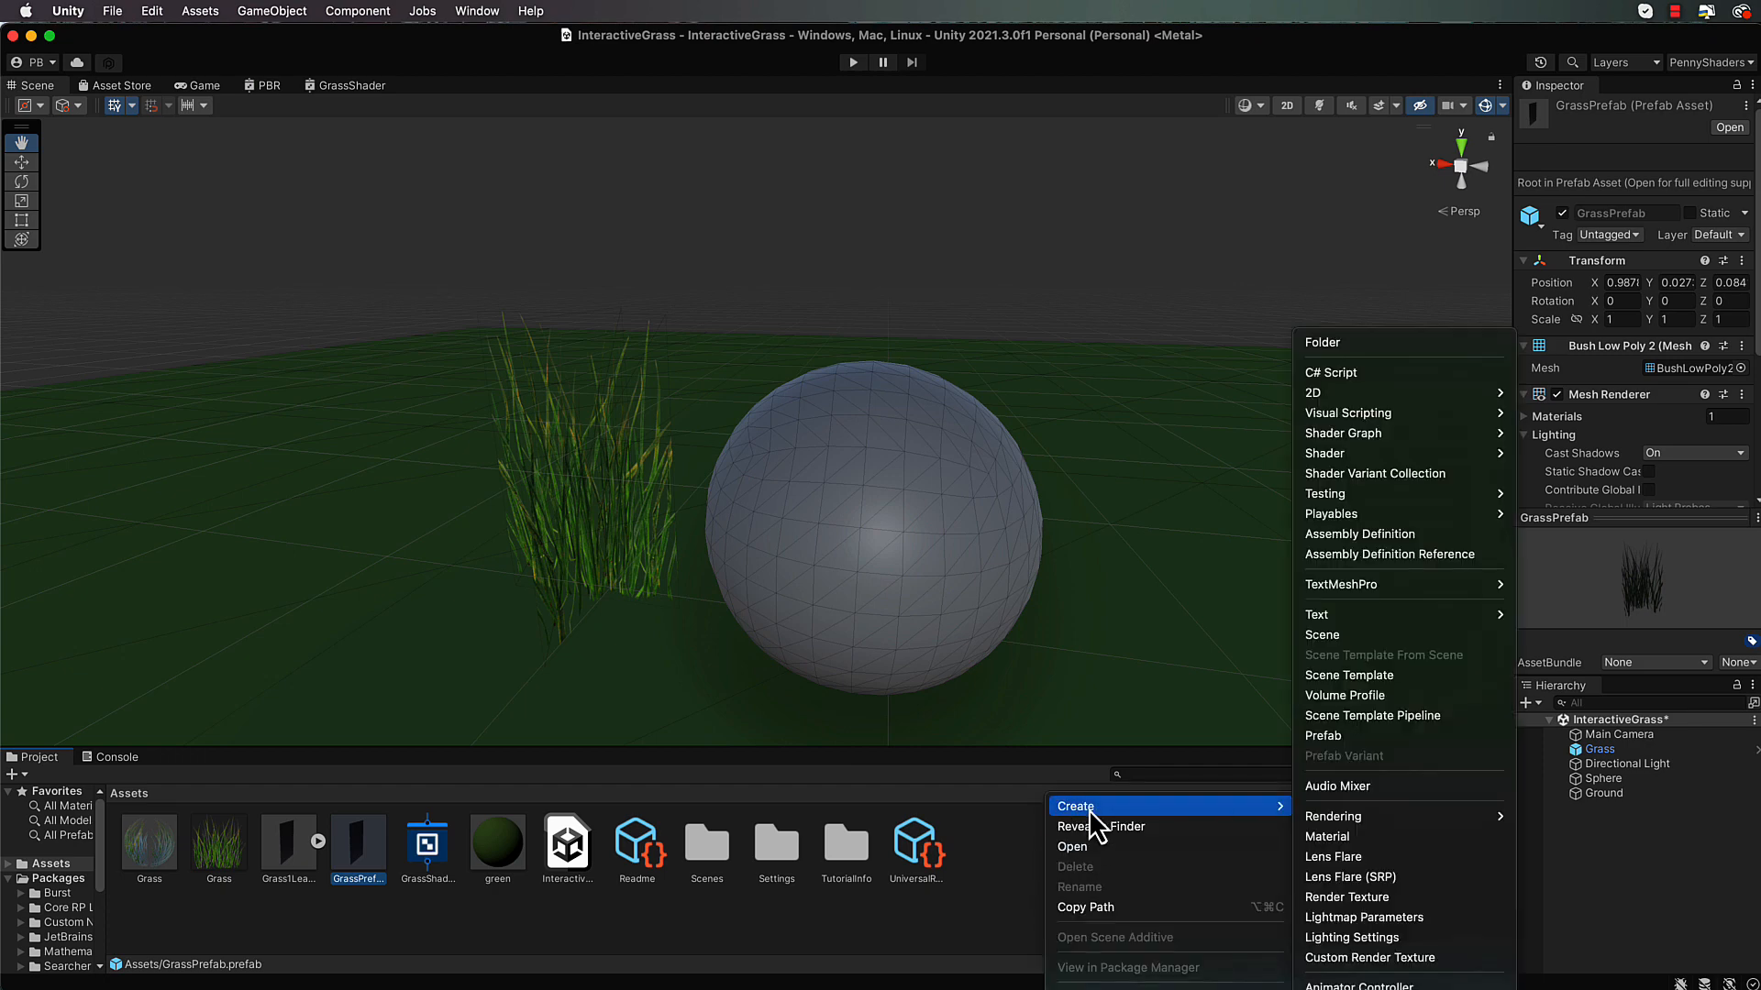
pyautogui.click(1335, 372)
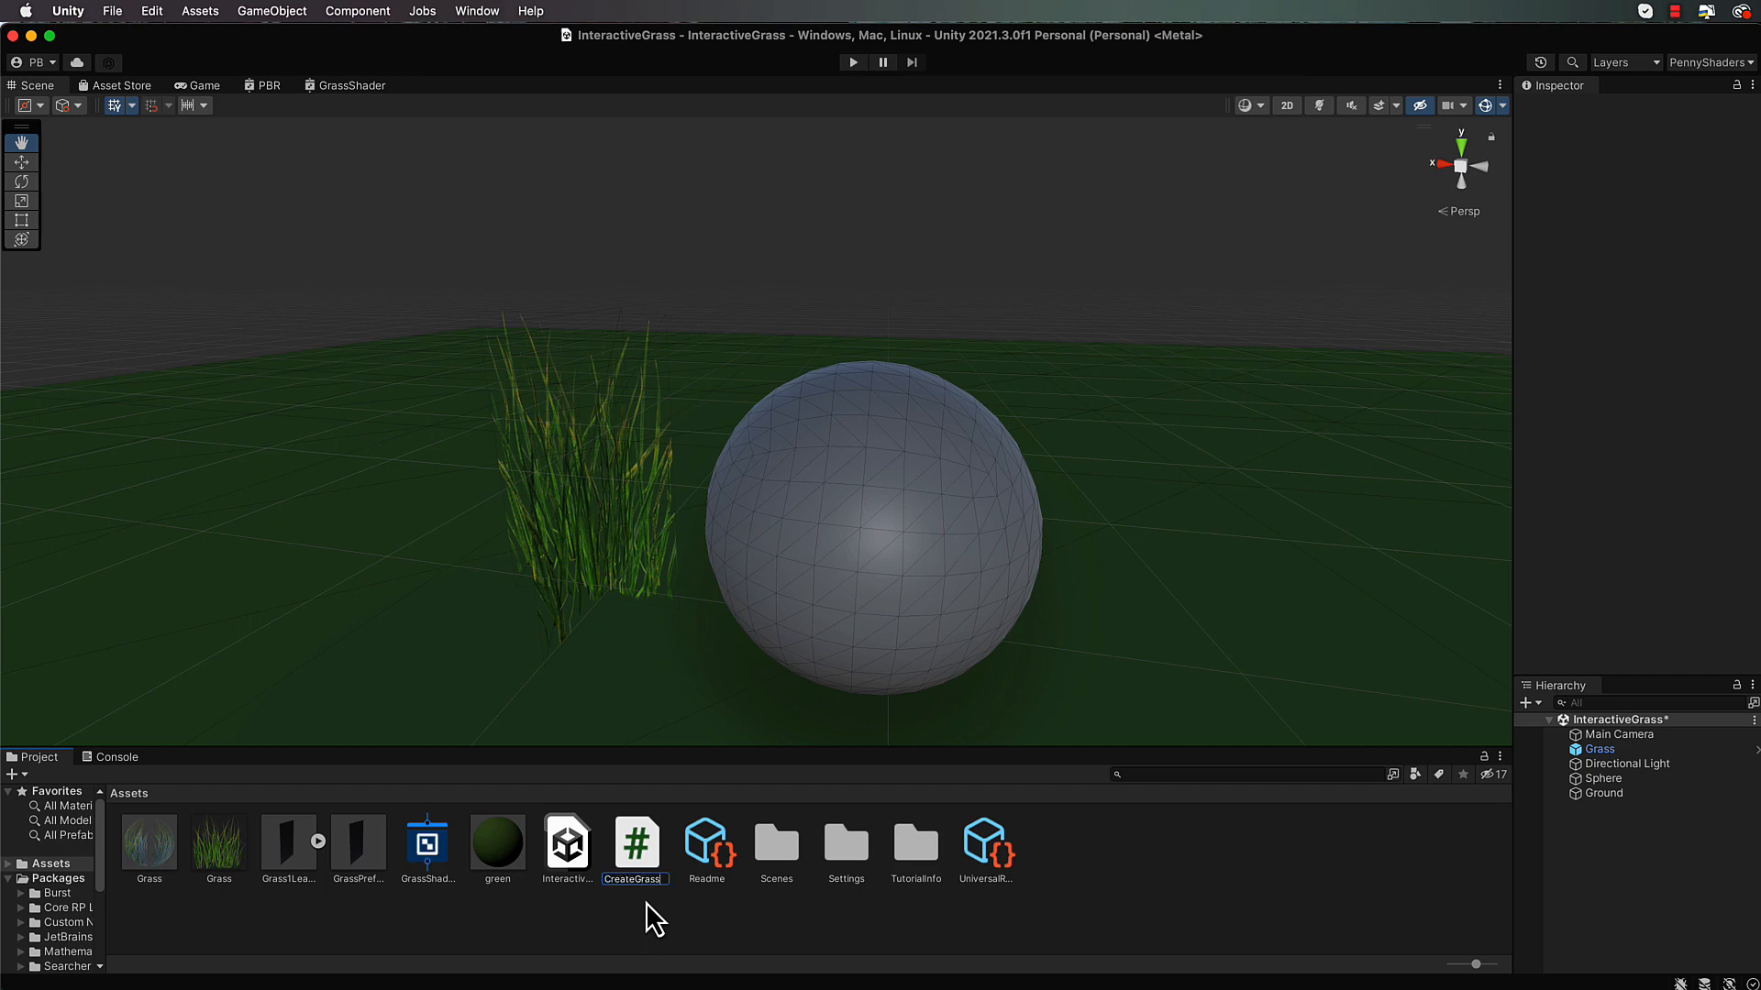
pyautogui.press('Return')
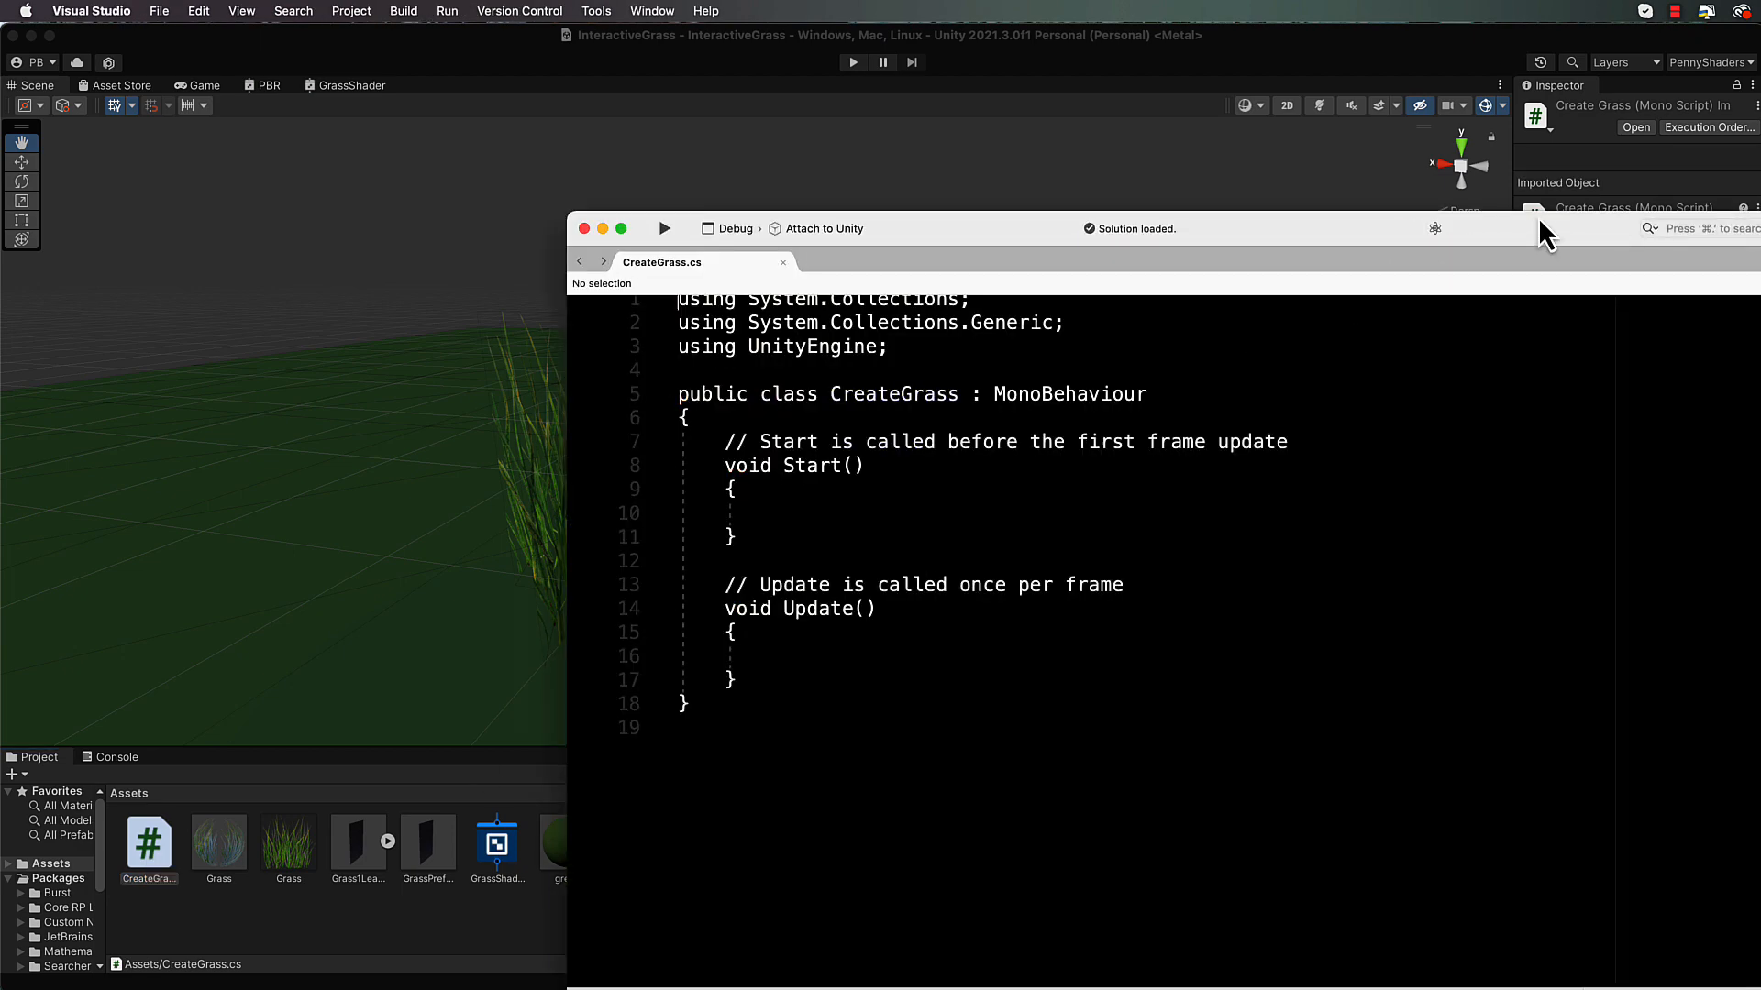
pyautogui.moveTo(1537, 229); pyautogui.dragTo(1166, 129)
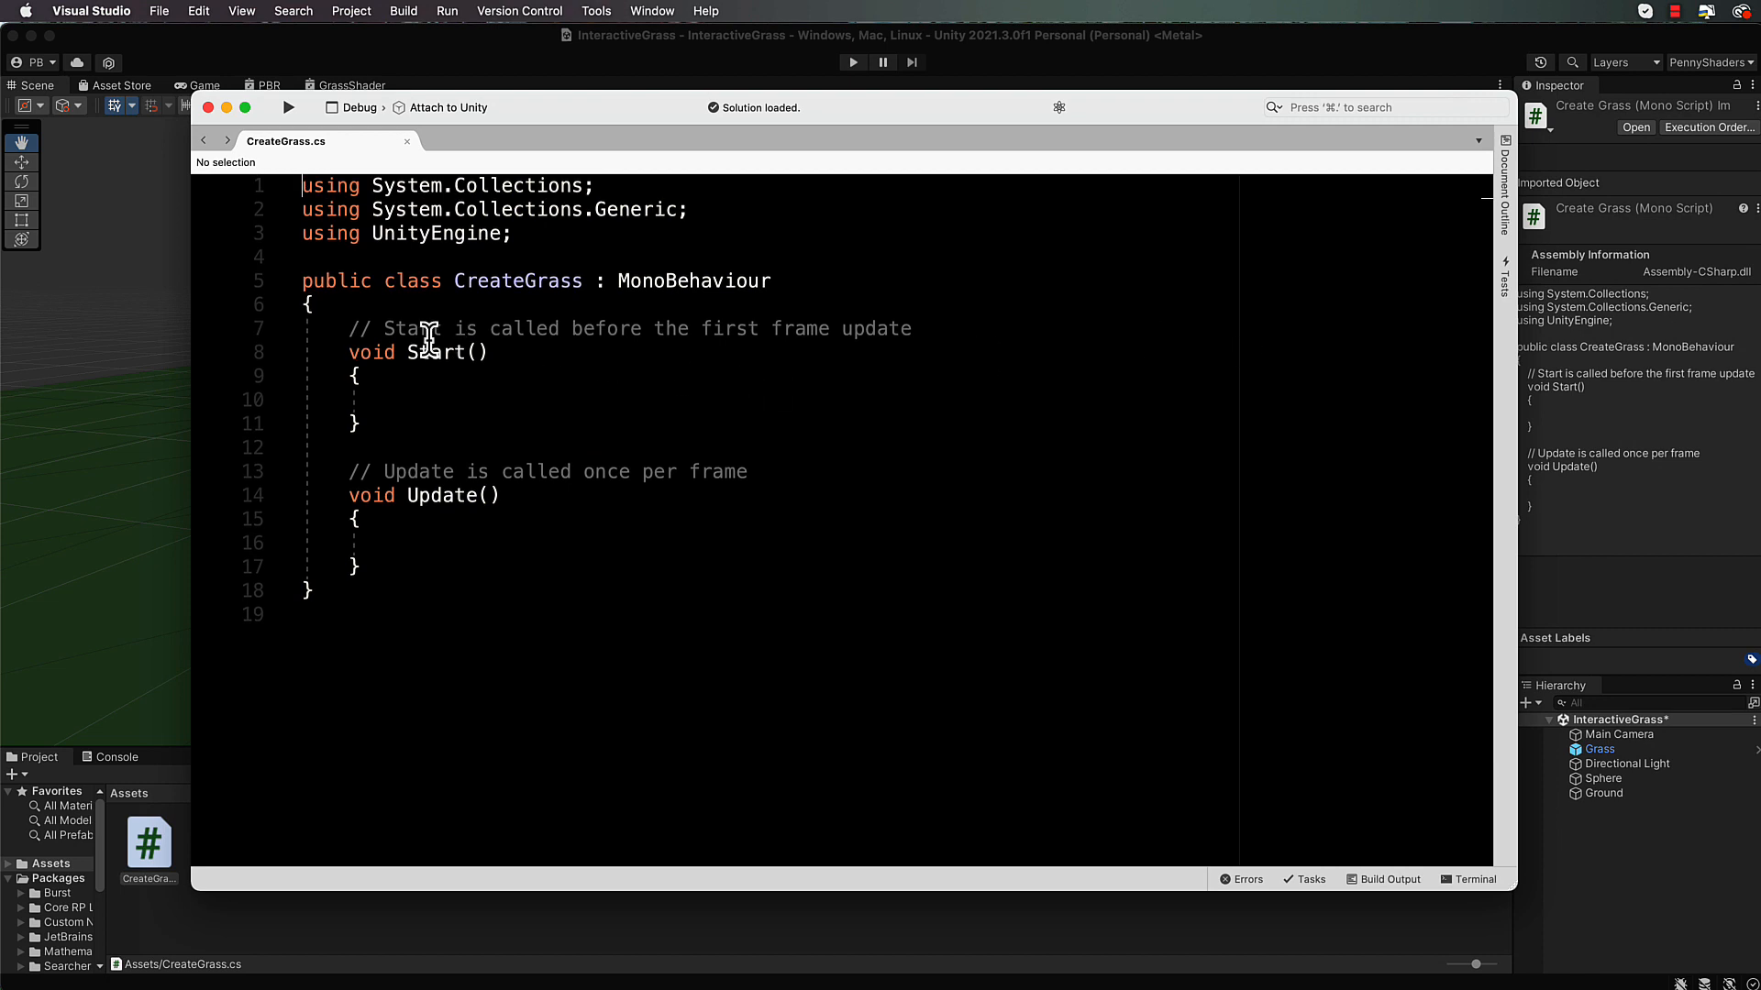
# Declare a public GameObject field named grassPrefab at the start of the CreateGrass class, followed by blank lines
pyautogui.click(354, 332)
pyautogui.press('Return')
pyautogui.press('Up')
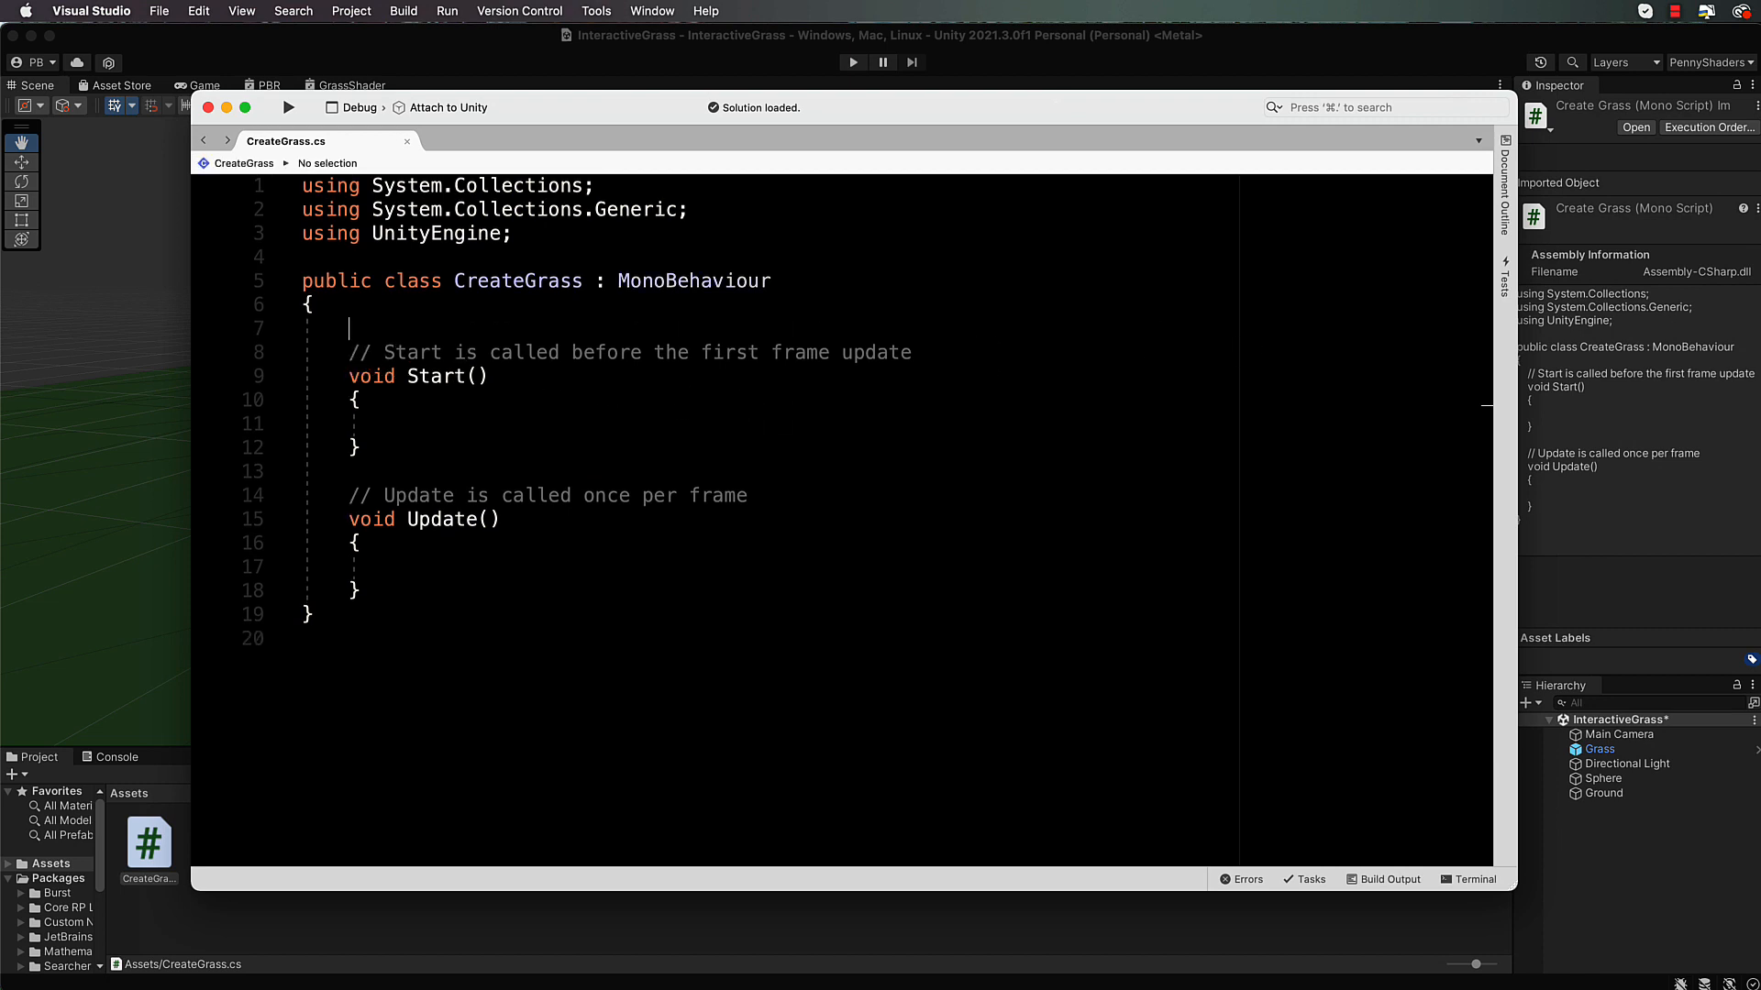
pyautogui.write('pu')
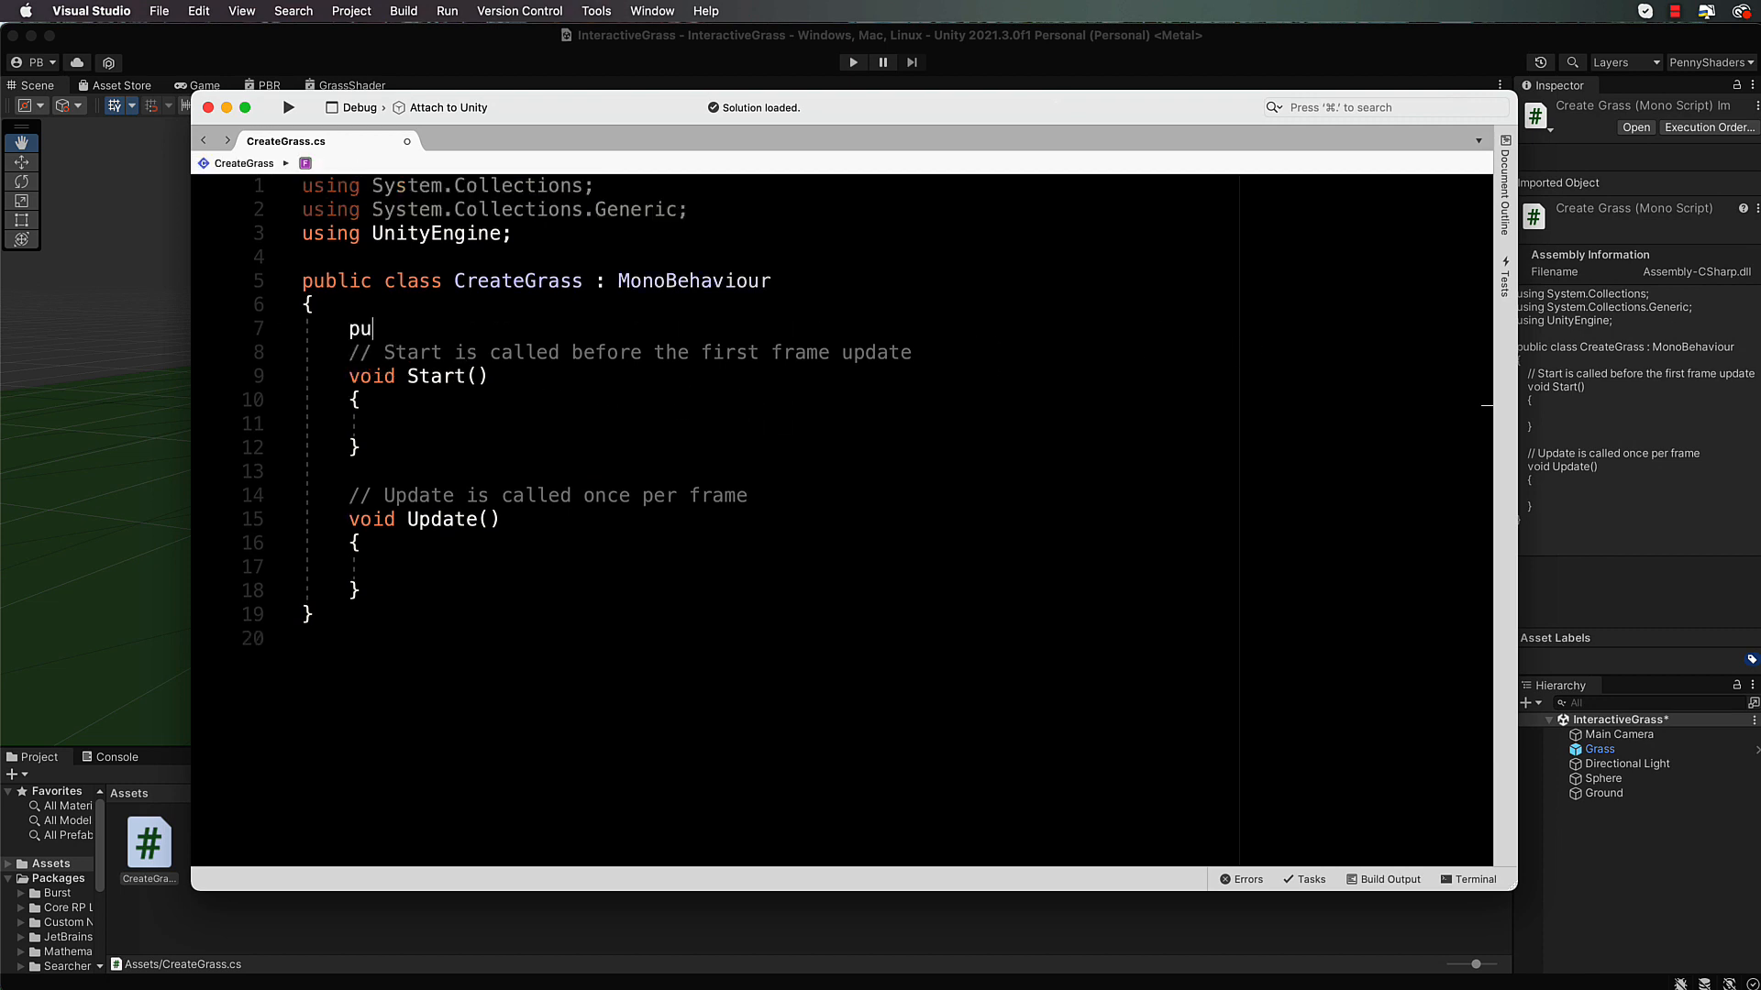
pyautogui.write('blic GameObject ')
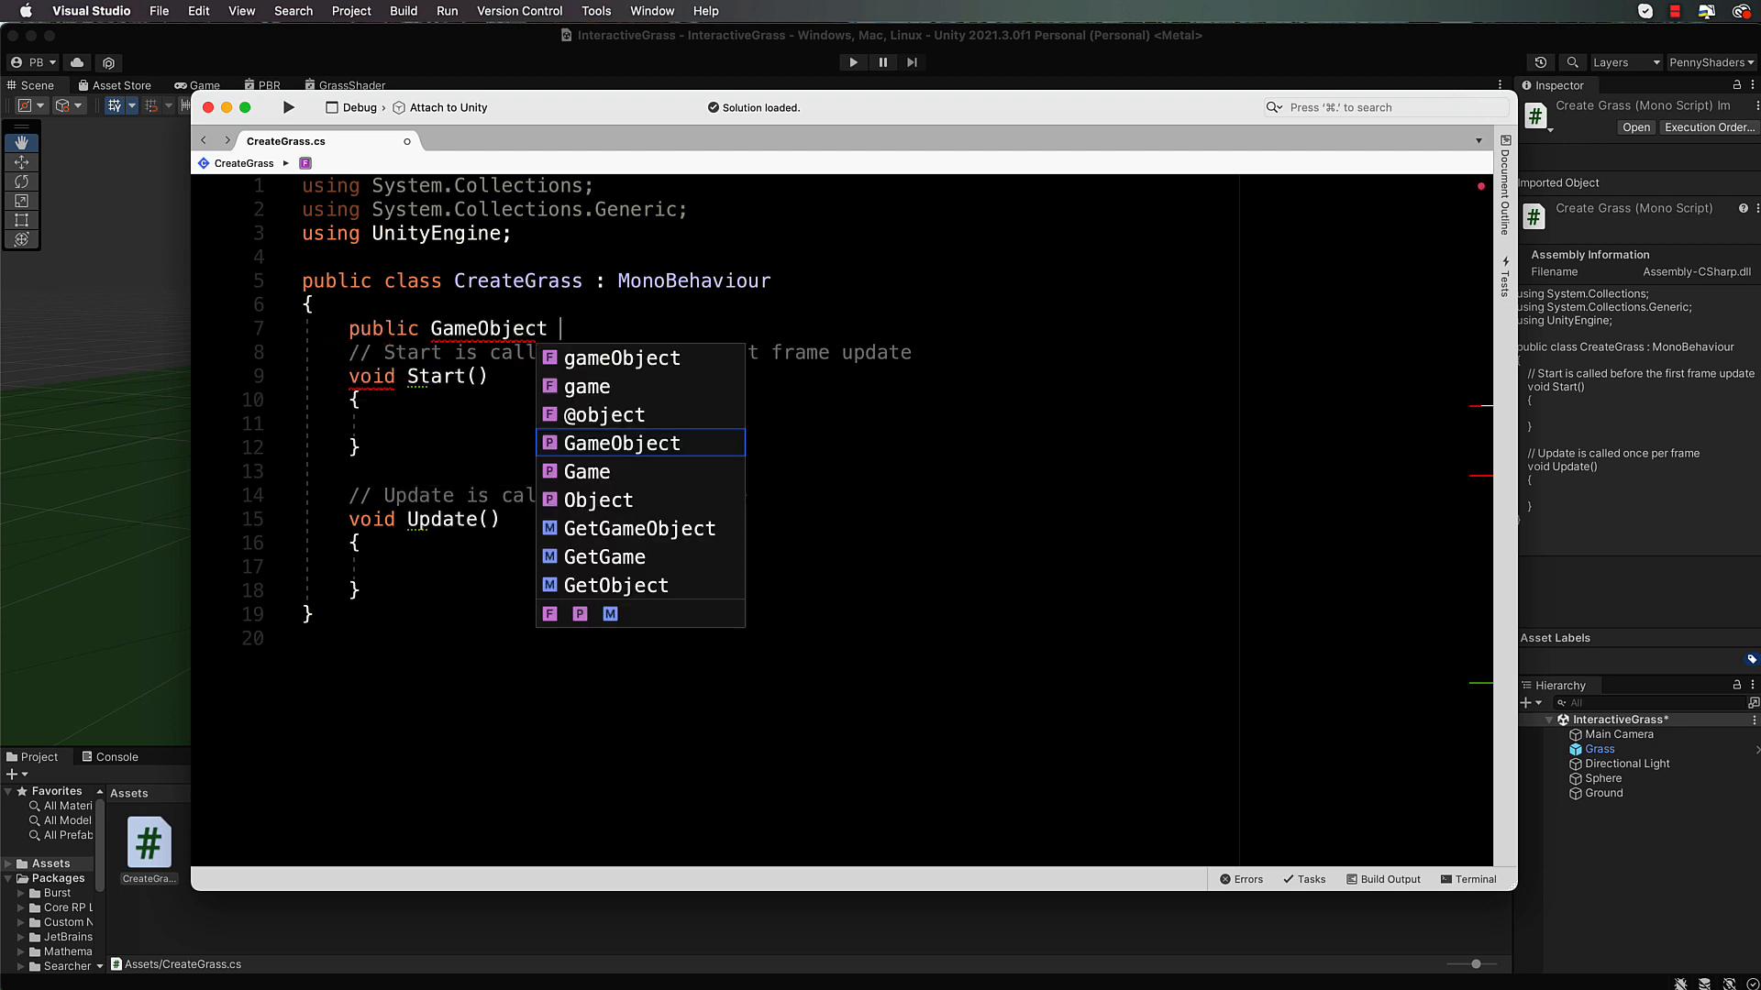
pyautogui.write('grassPrefab;')
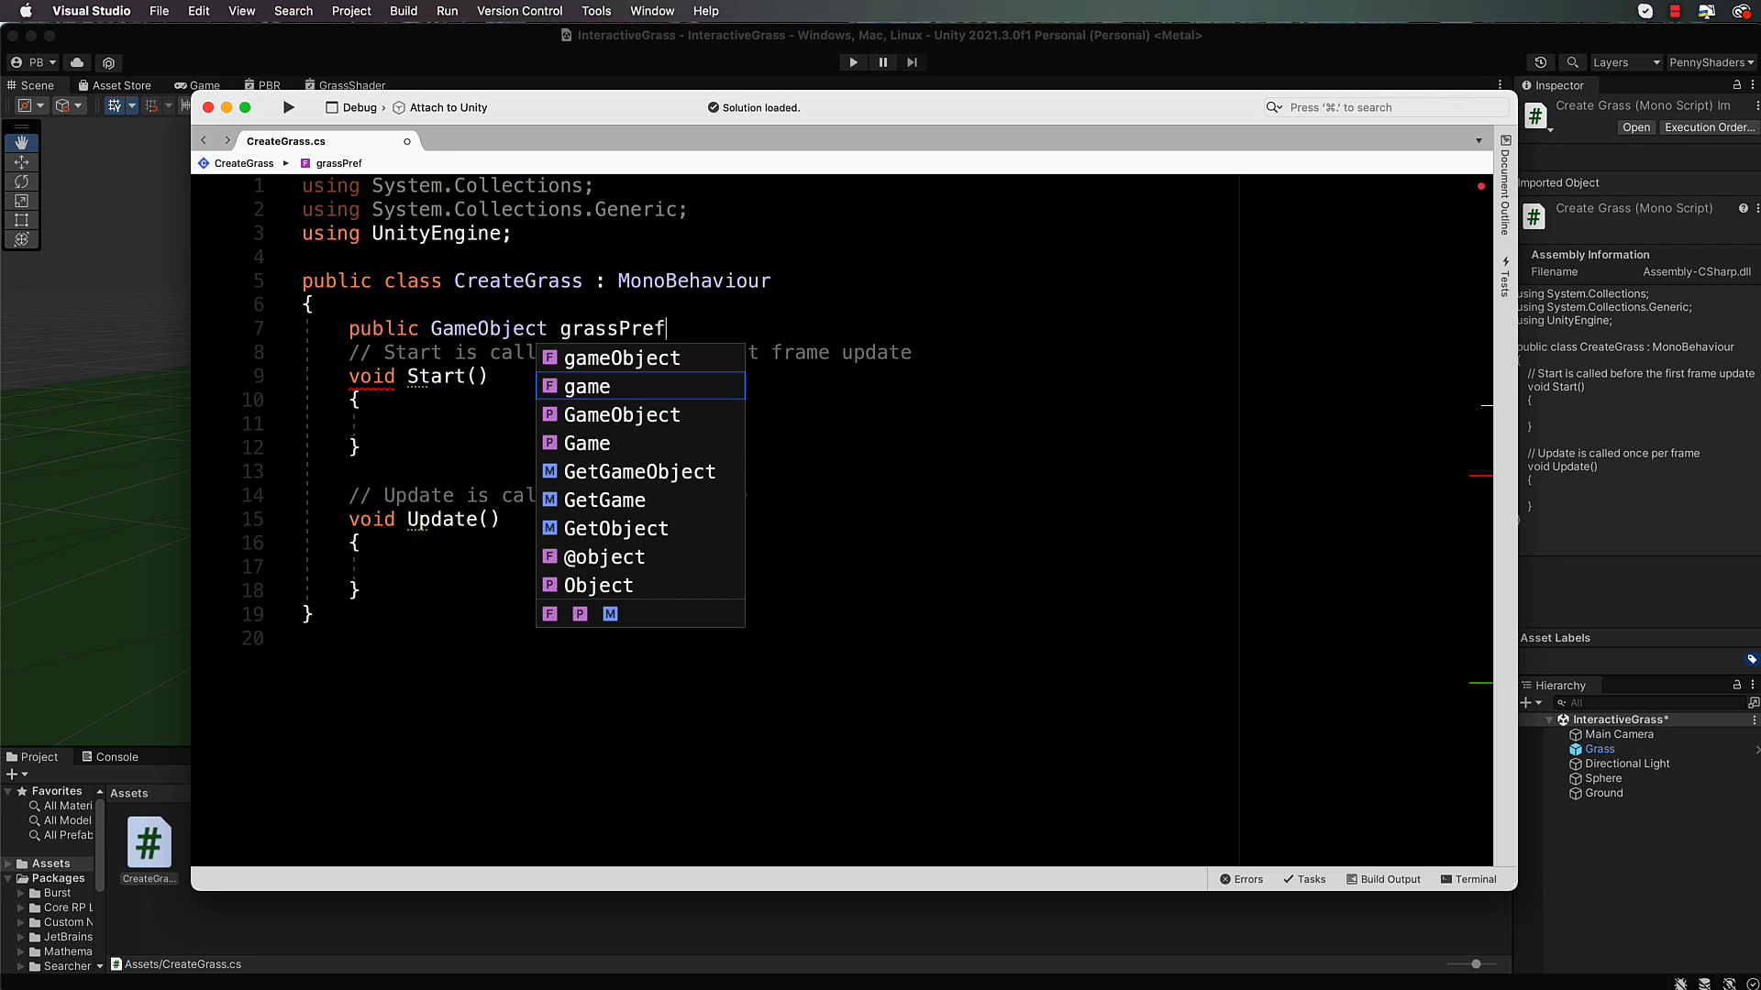
pyautogui.press('Return')
pyautogui.press('Return')
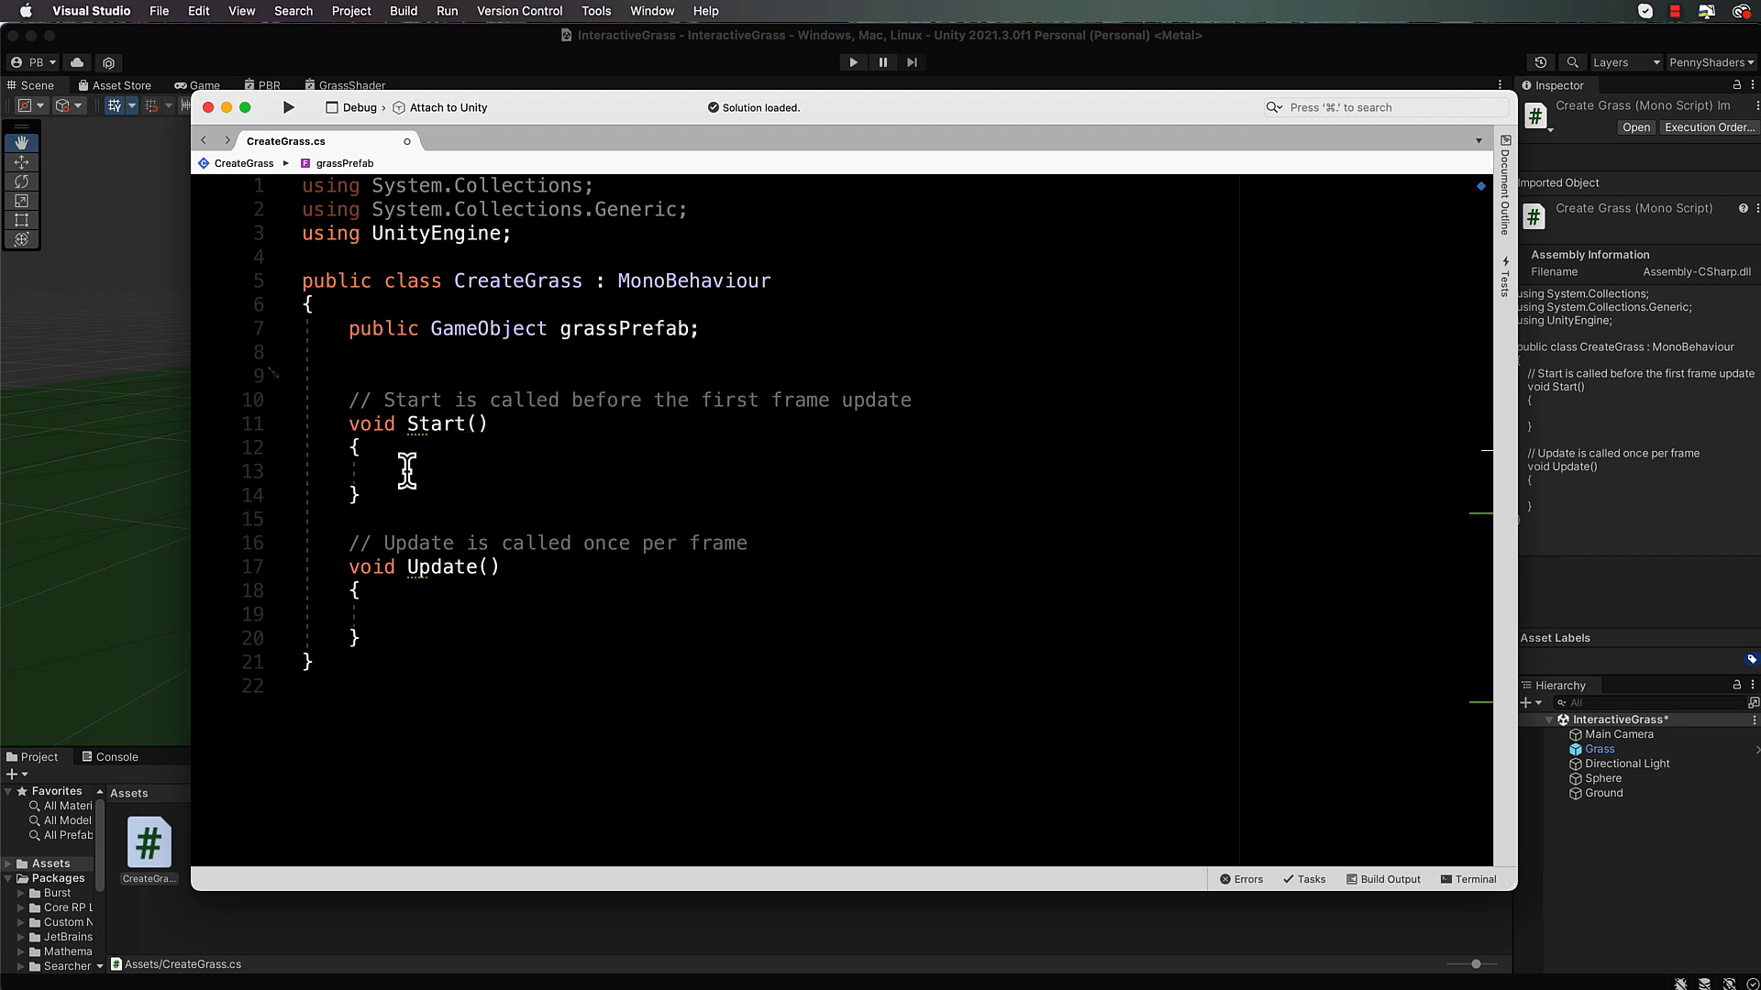
# Declare a public int field grassSize = 20 on the line below grassPrefab
pyautogui.click(715, 331)
pyautogui.press('Return')
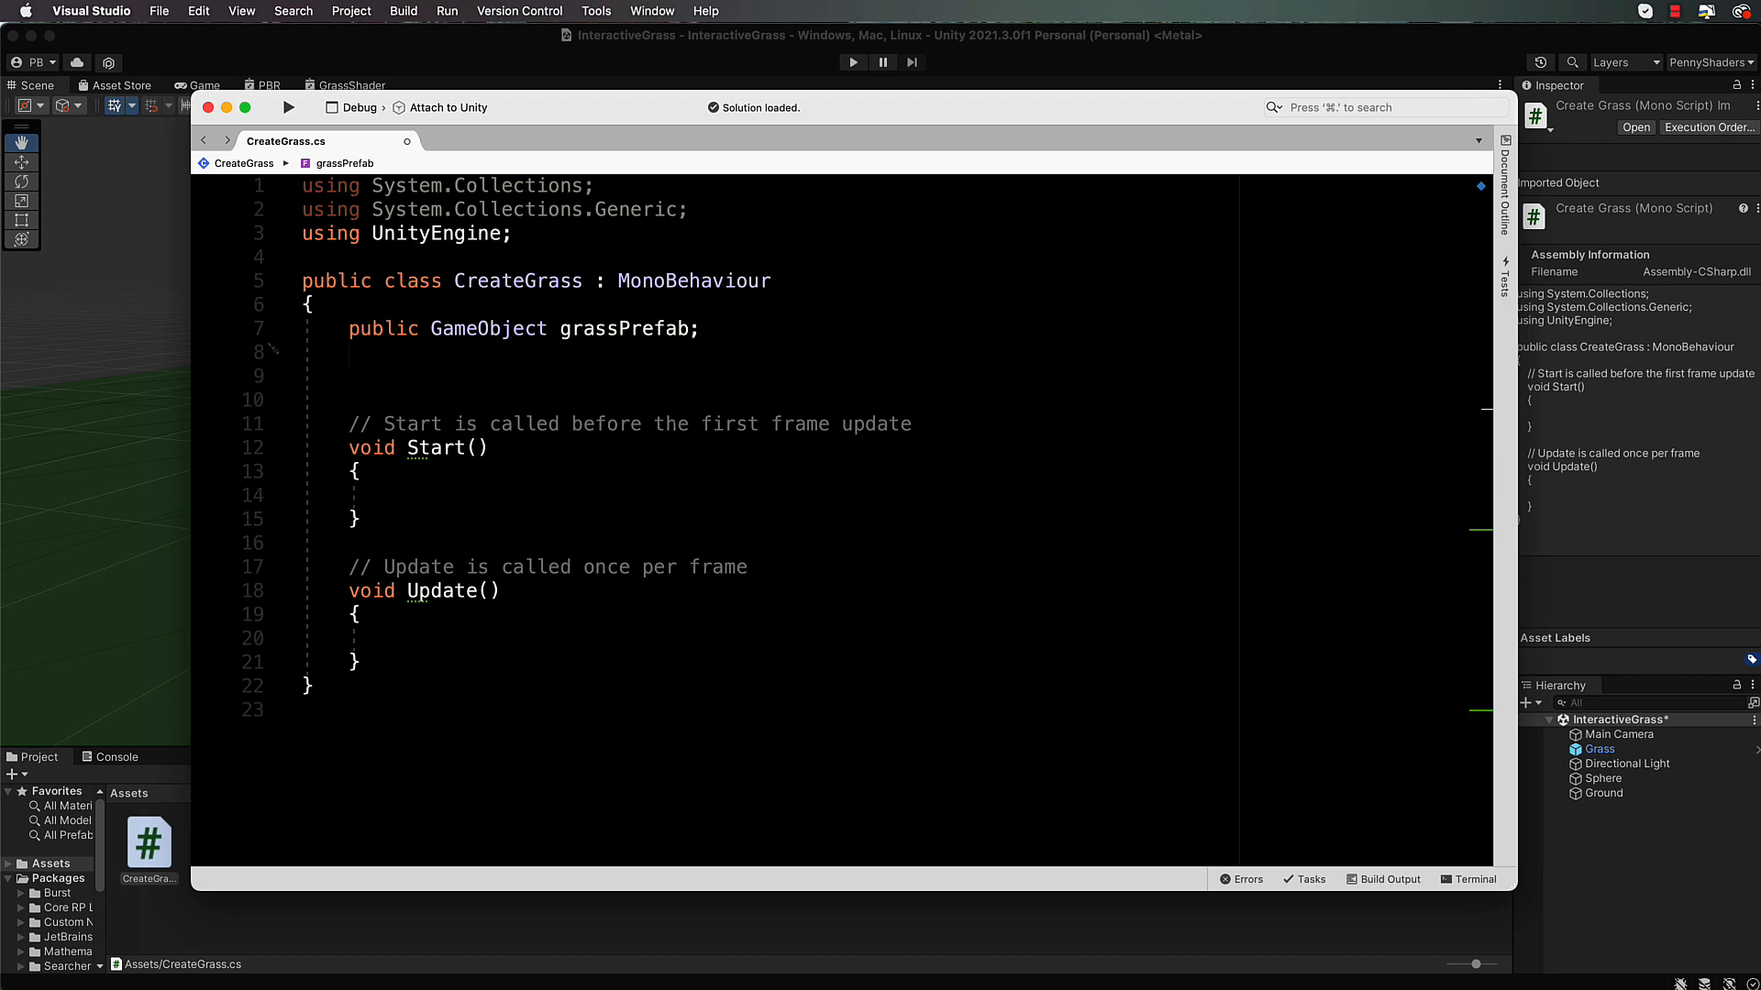
pyautogui.write('public int grassSize =')
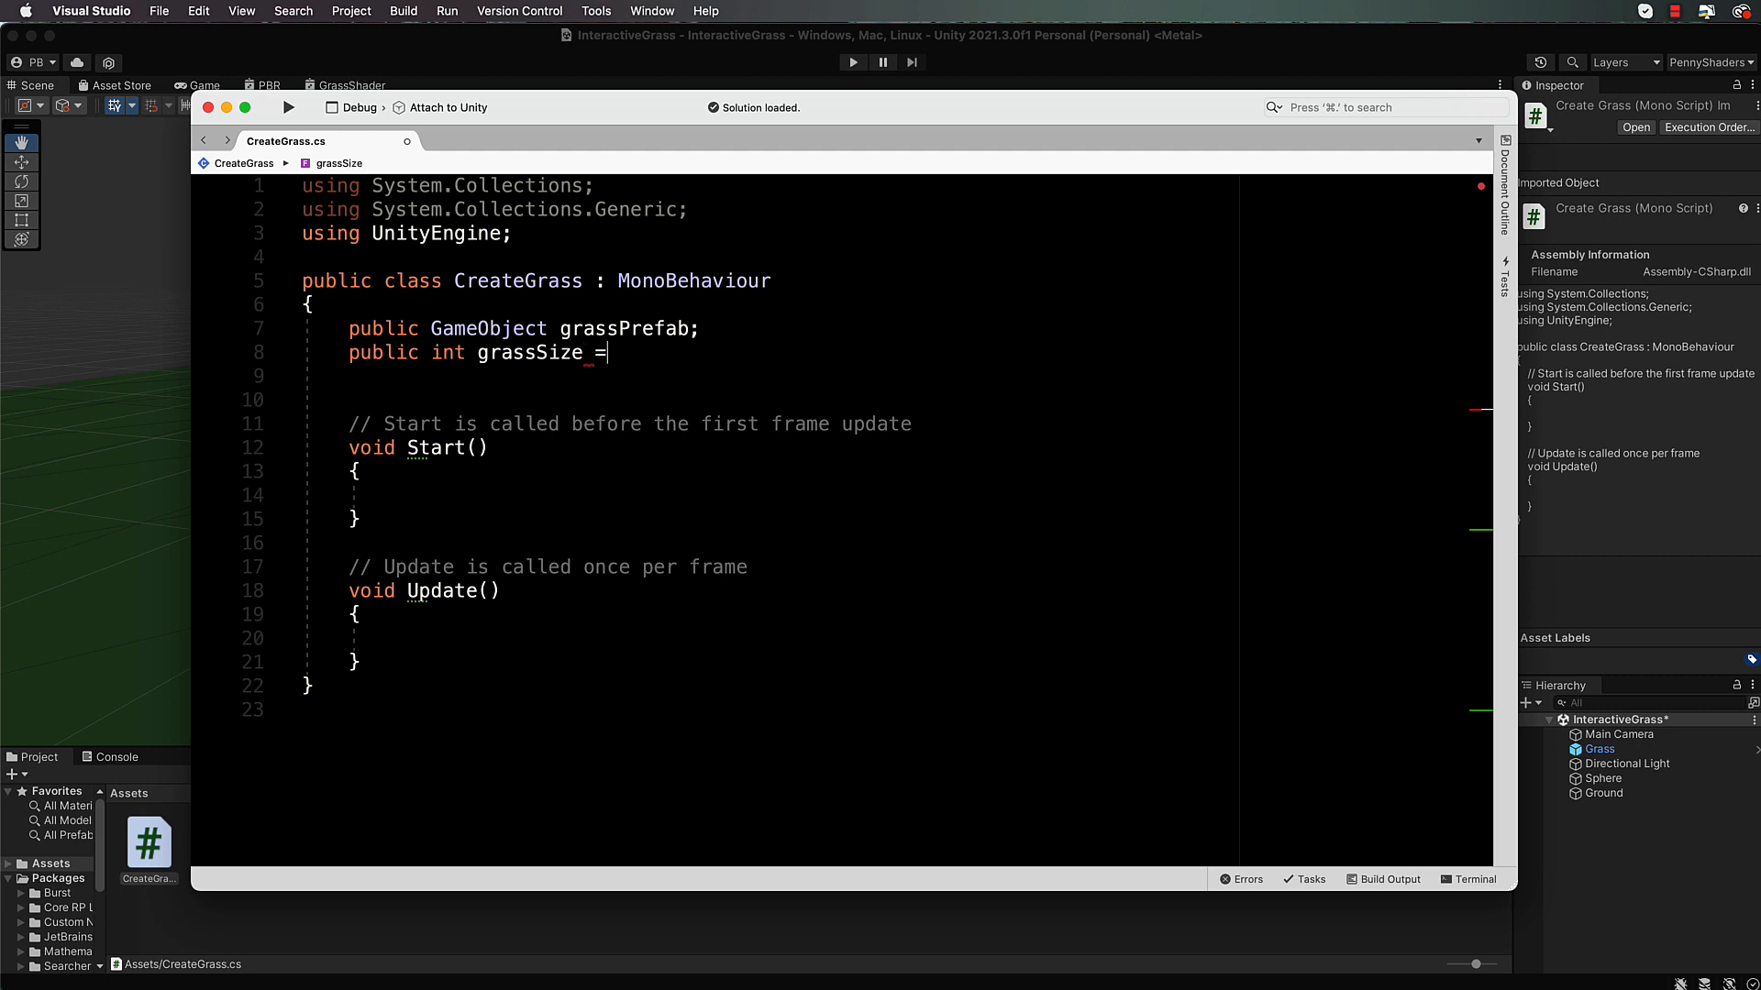
pyautogui.write('20;')
# Write the loop header for(int z = -grassSize; z <= 20; z++) with its opening brace inside Start()
pyautogui.click(394, 498)
pyautogui.write('for')
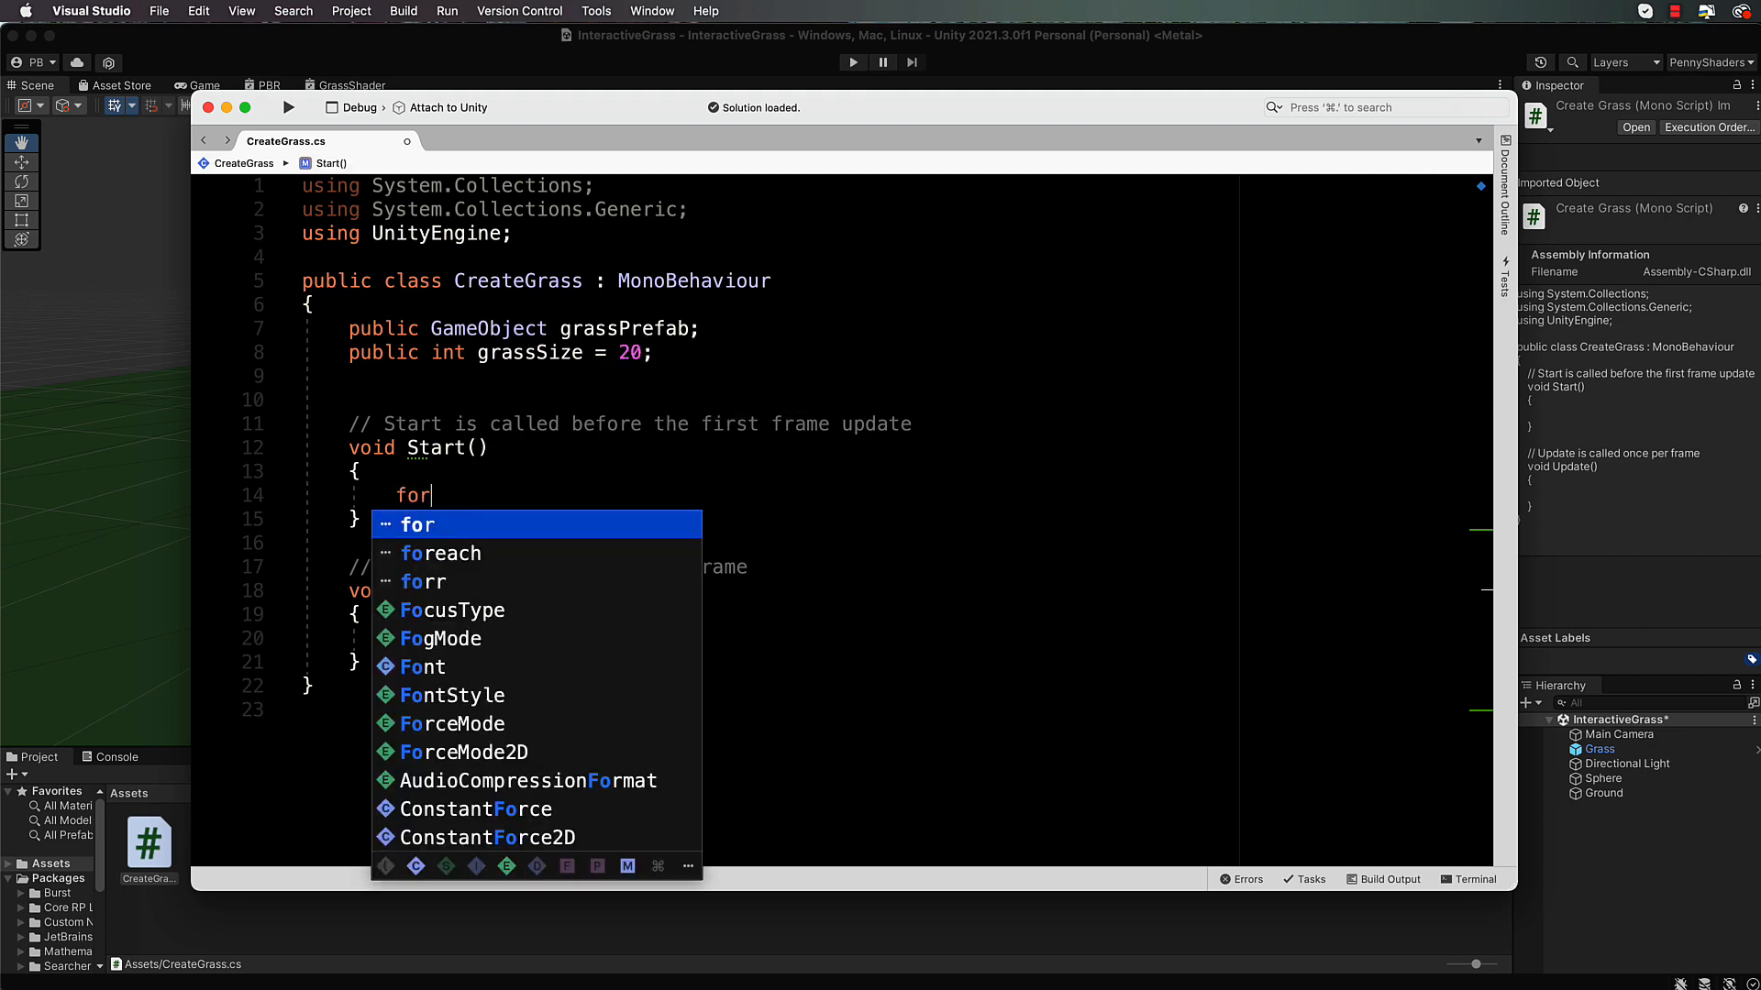
pyautogui.write('(int z')
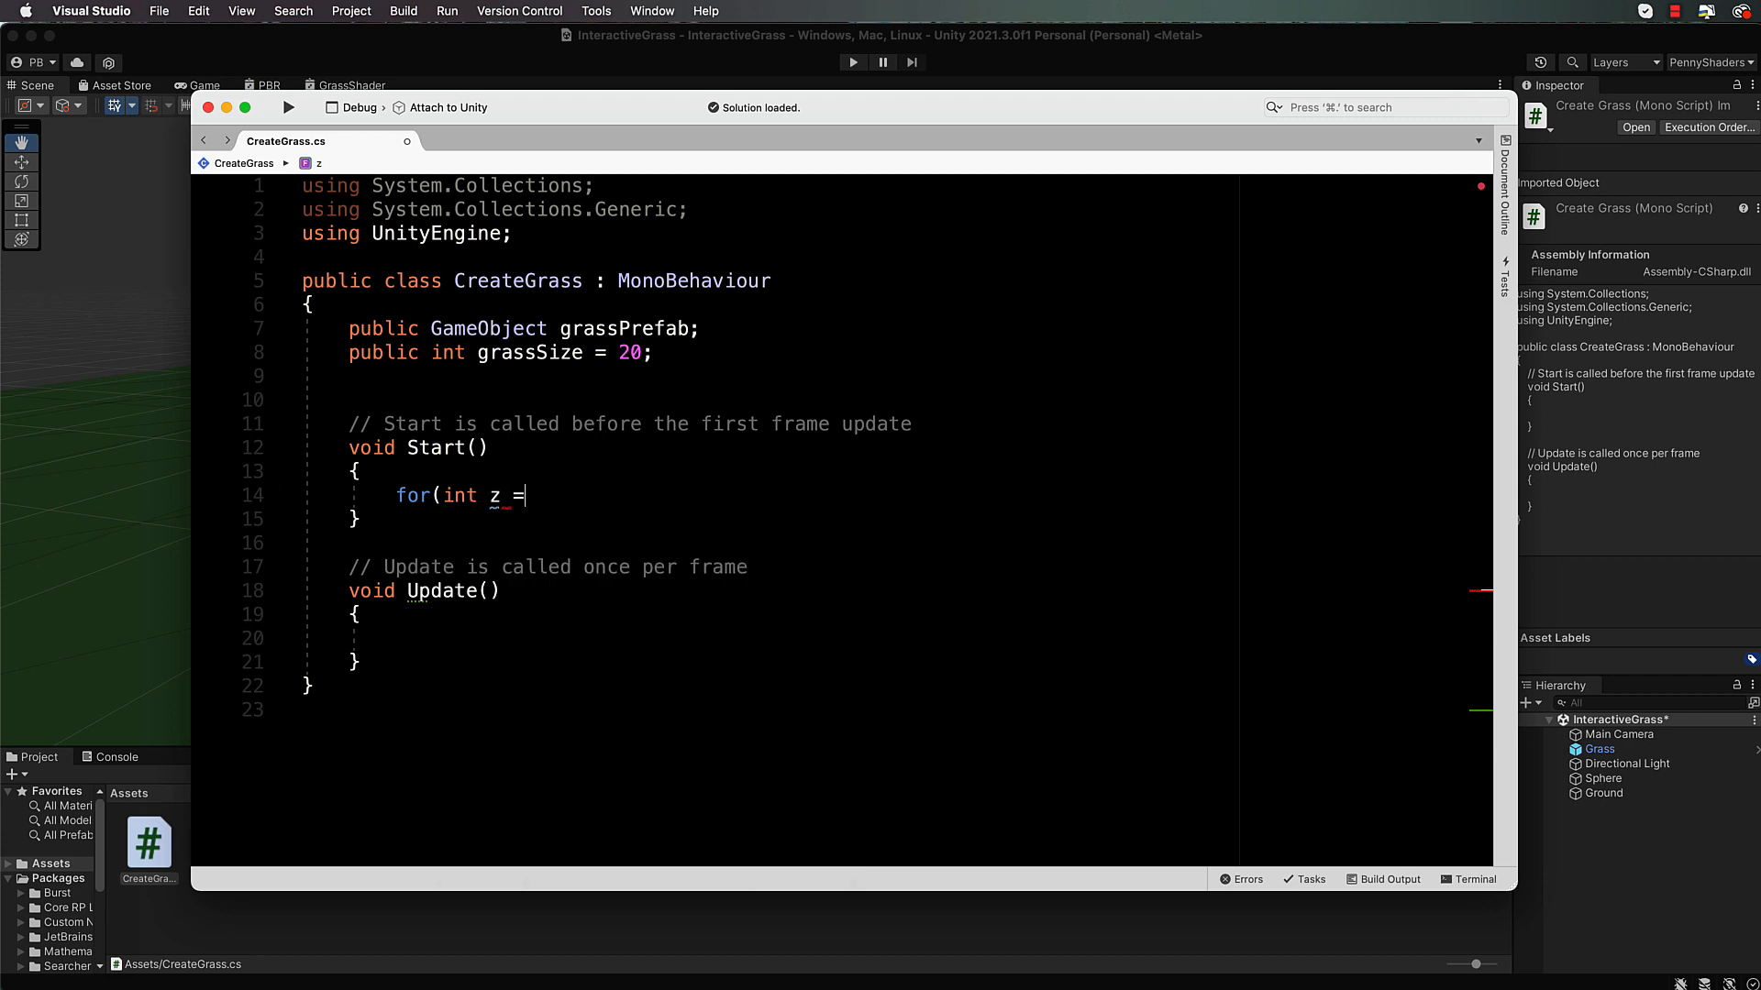
pyautogui.write(' = -20')
pyautogui.press('BackSpace')
pyautogui.press('BackSpace')
pyautogui.write('gra')
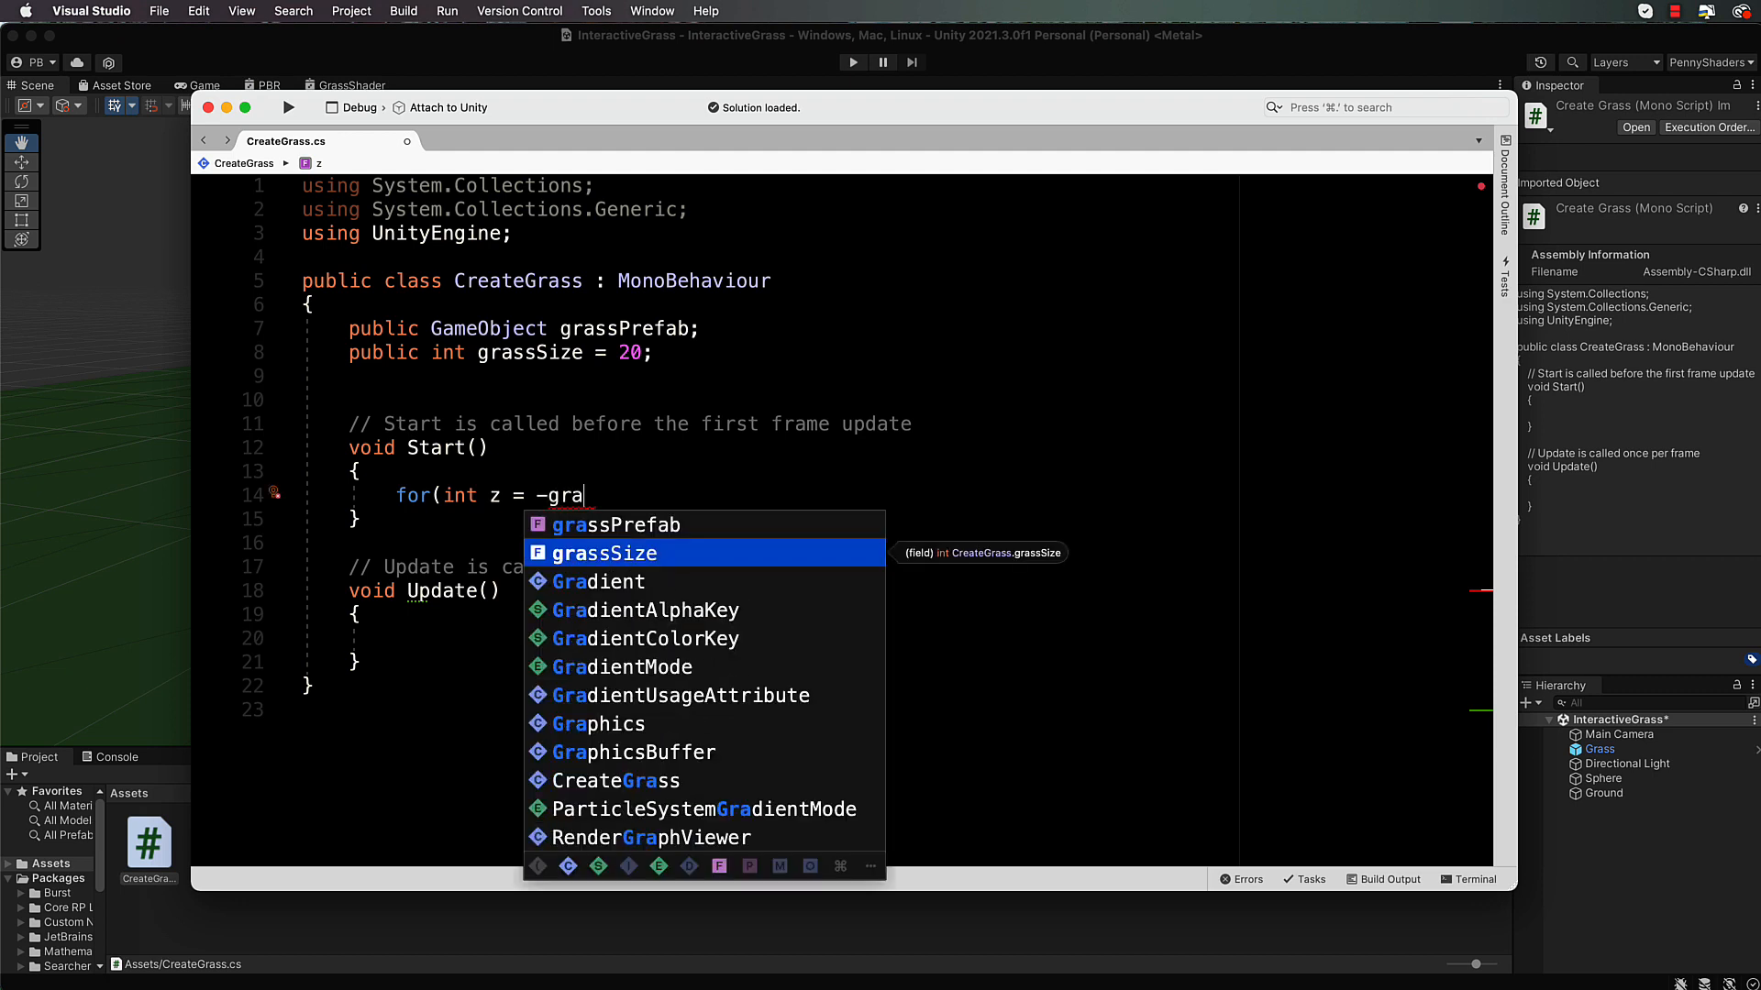
pyautogui.write('ssSize; ')
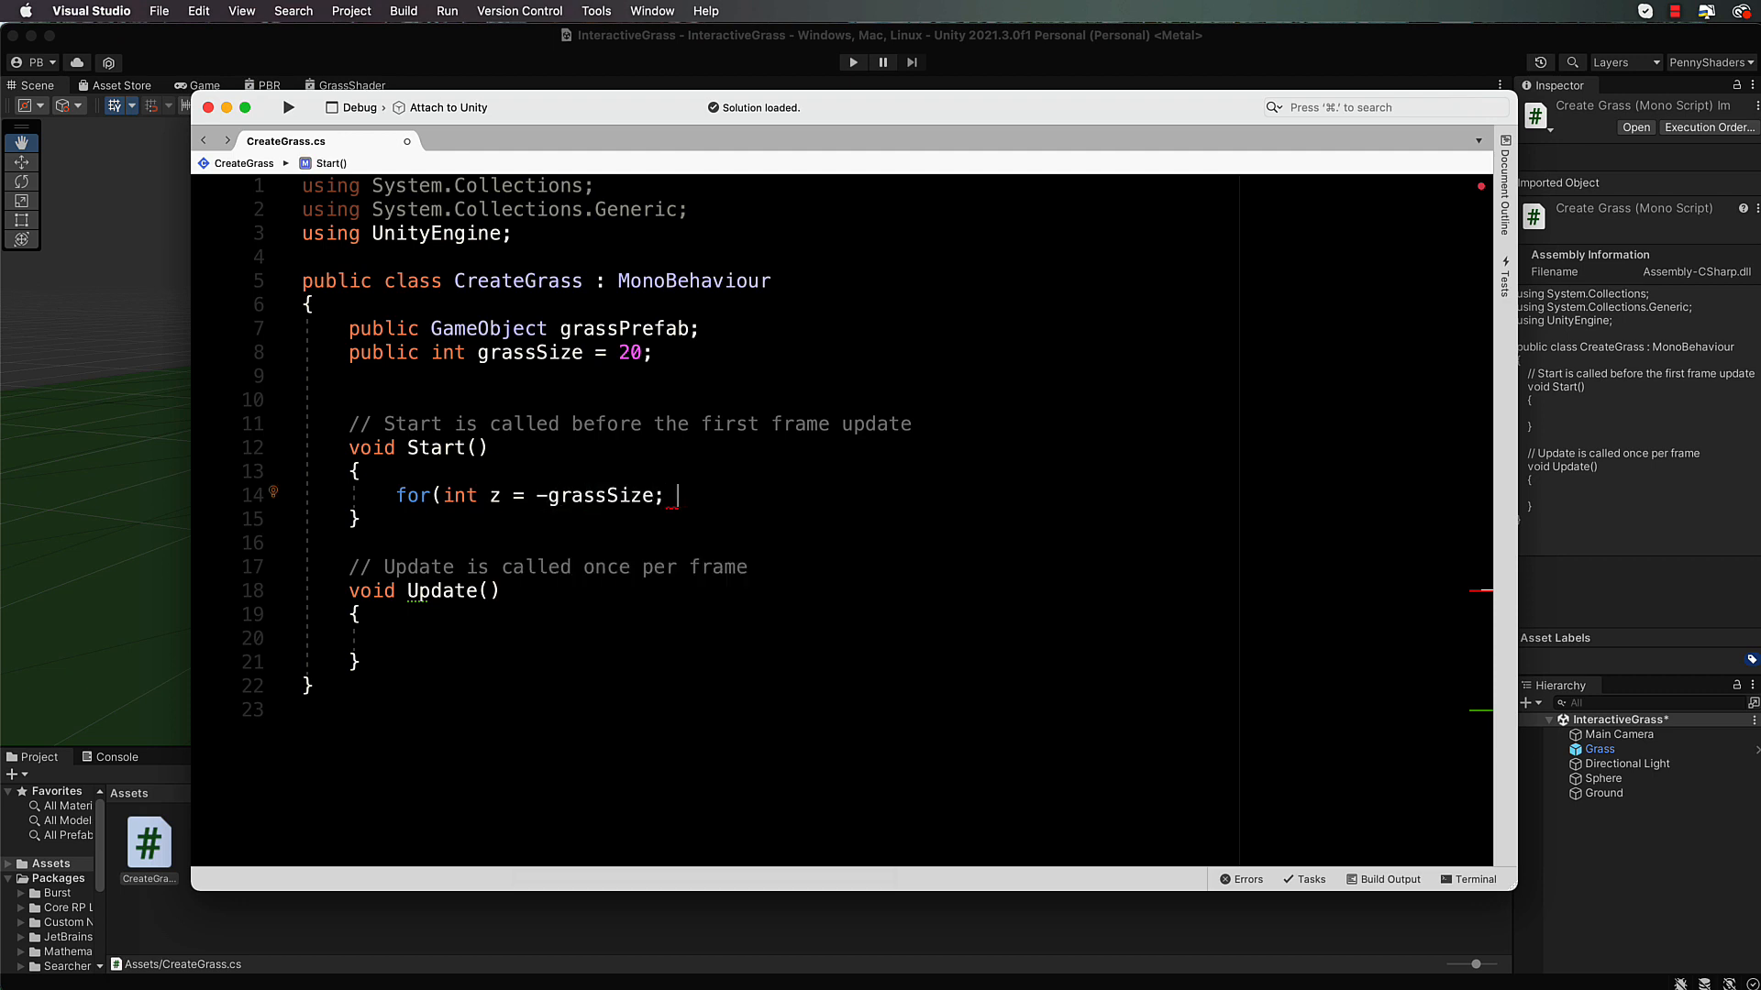
pyautogui.write('z <= 20; z++')
pyautogui.press('Return')
pyautogui.write('{')
pyautogui.press('Return')
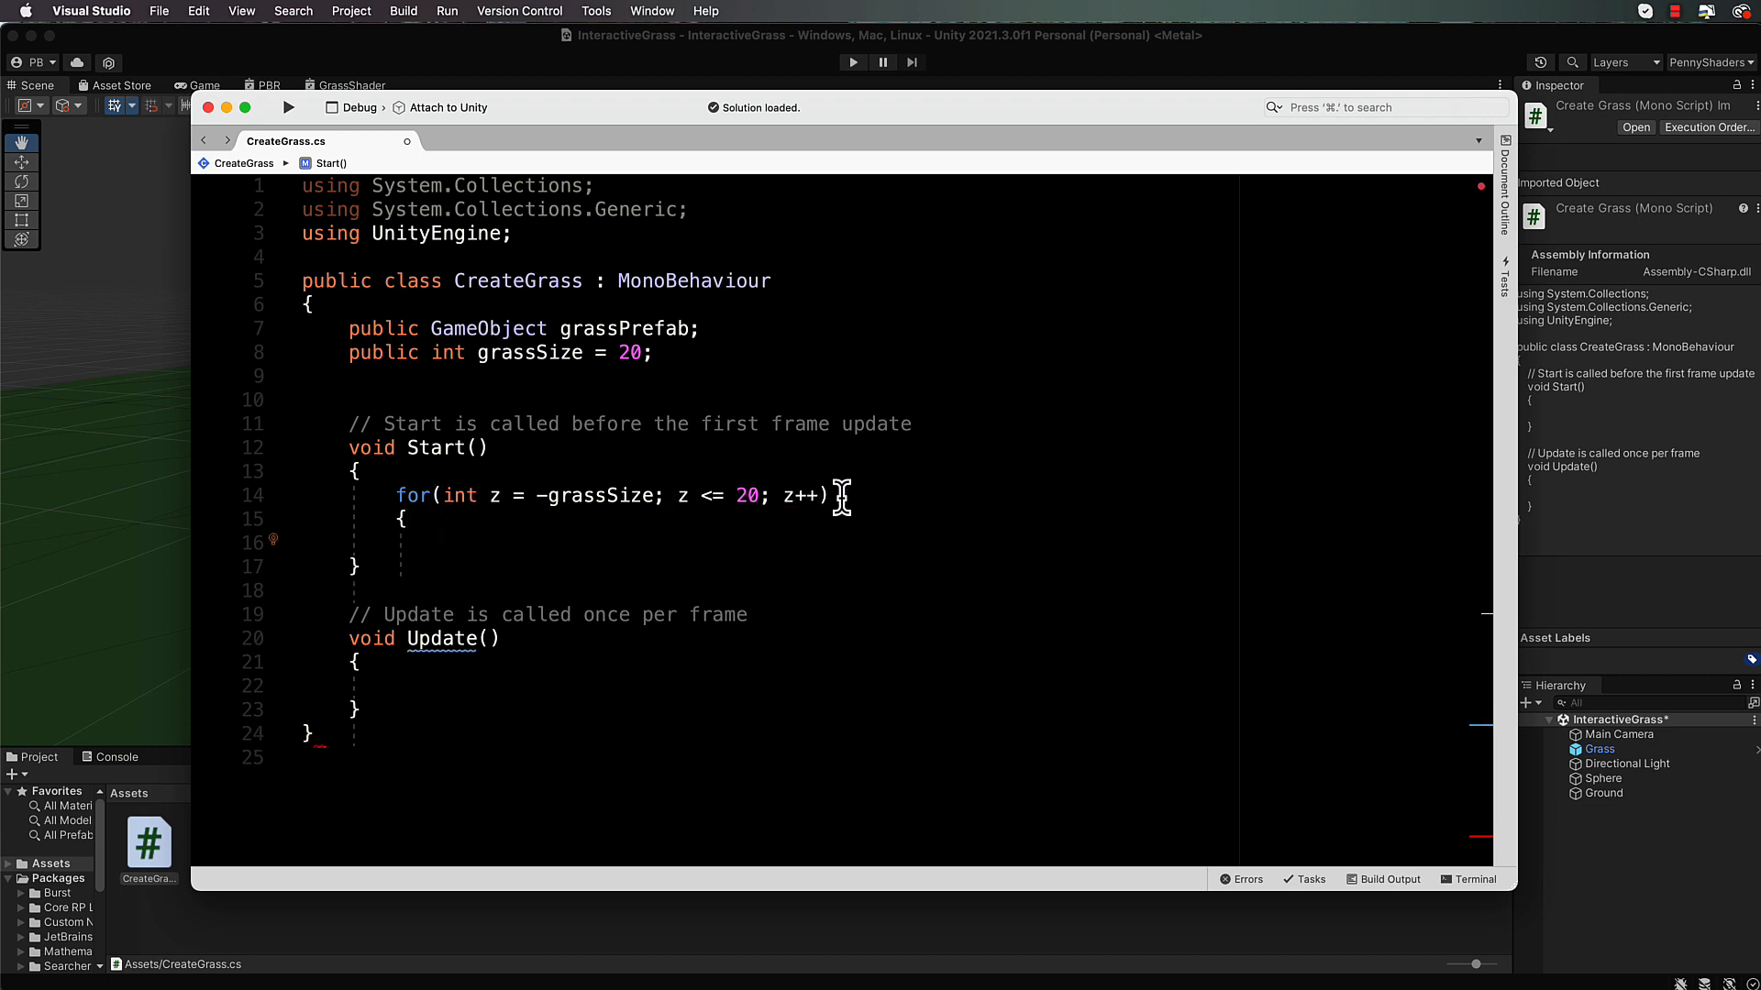
# Copy the z loop header into the loop's body and change its variable to x in all three places
pyautogui.moveTo(834, 495); pyautogui.dragTo(398, 500)
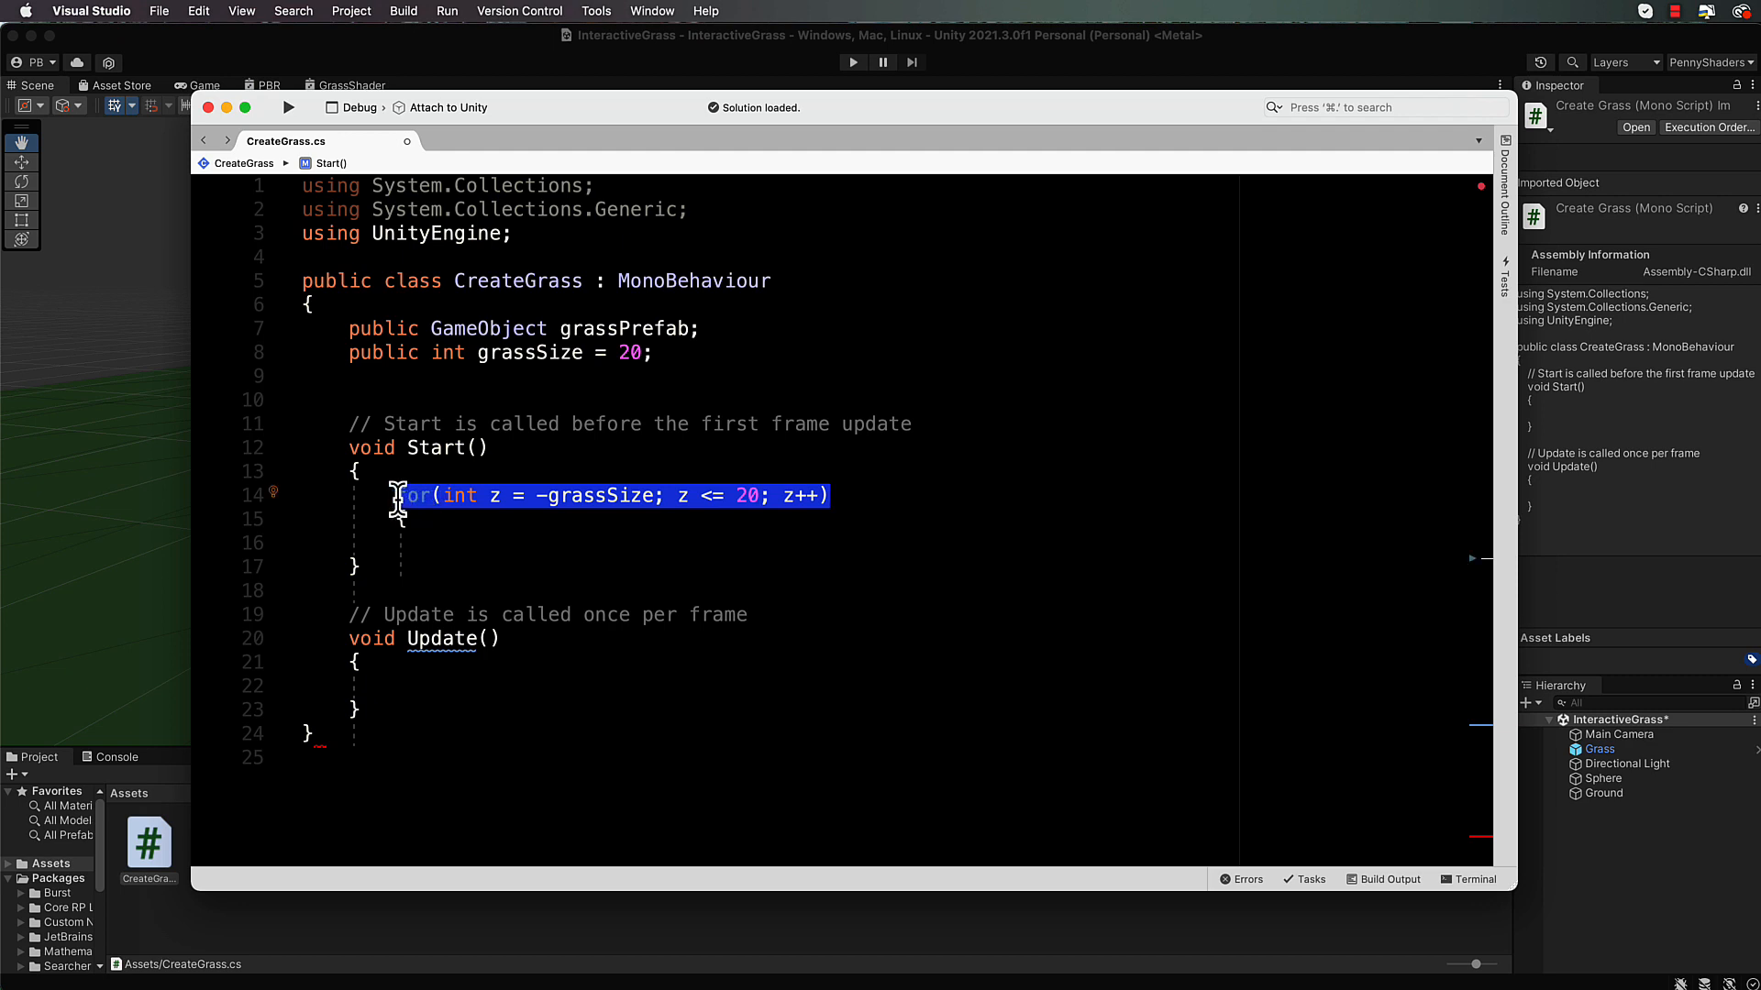
pyautogui.press('super+c')
pyautogui.click(459, 542)
pyautogui.press('super+v')
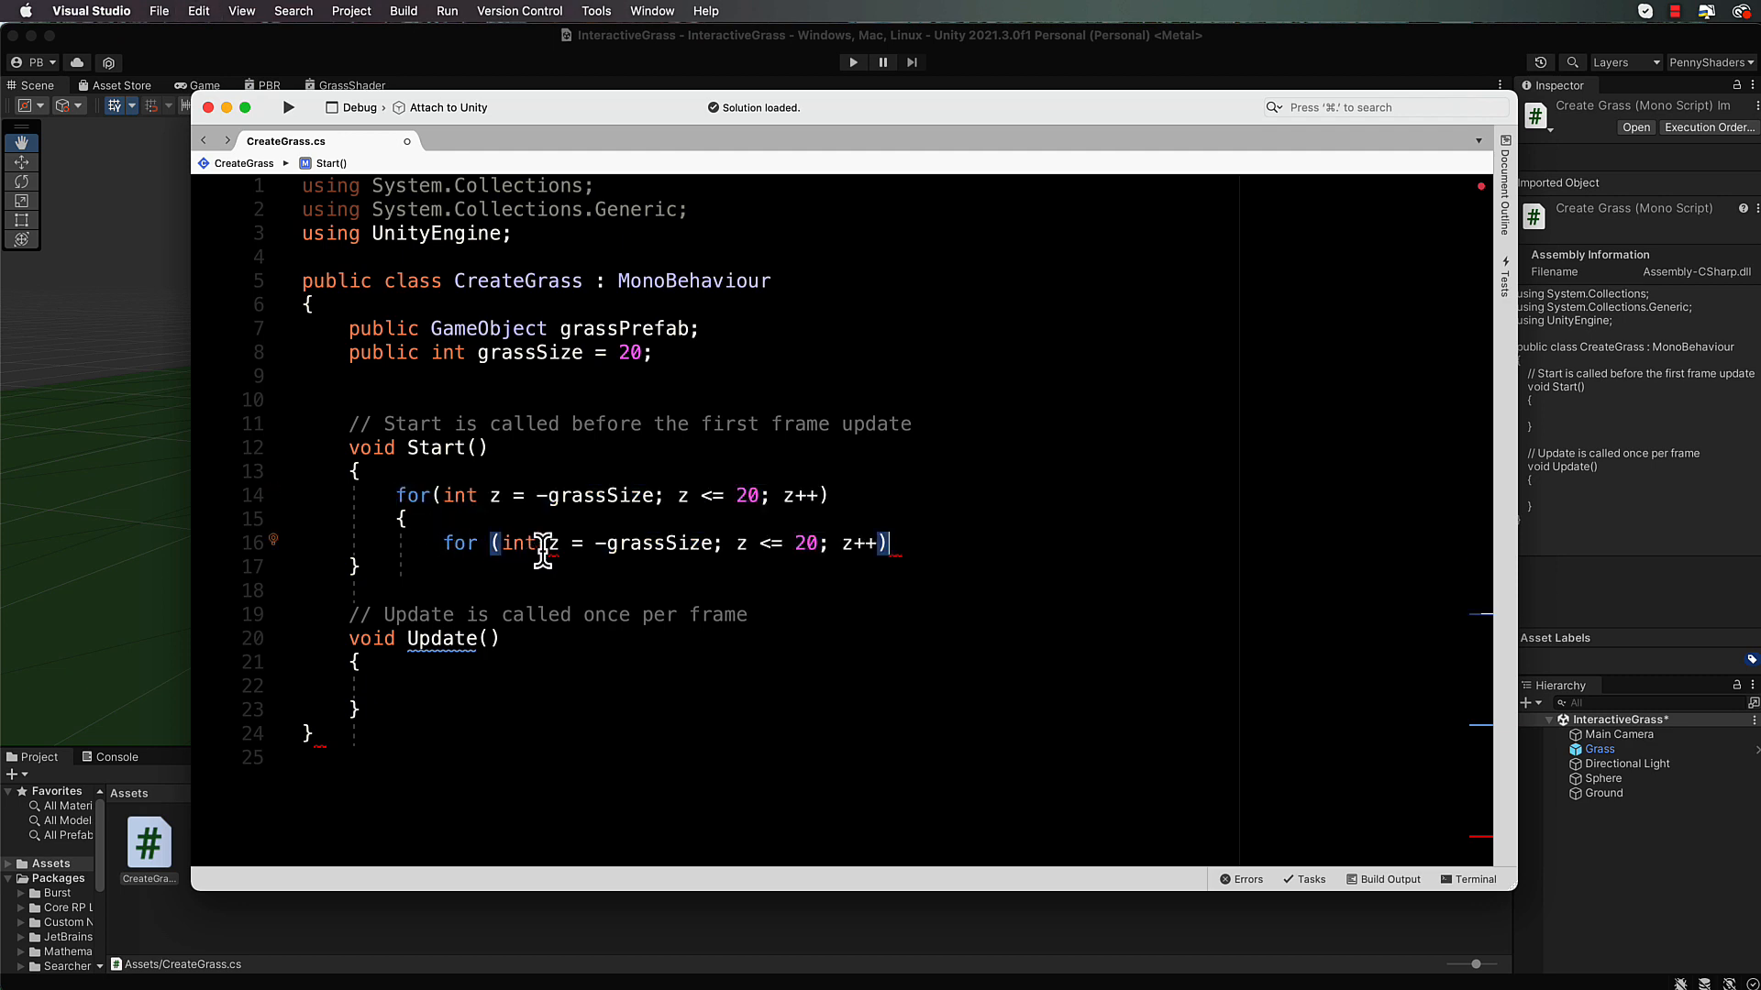
pyautogui.doubleClick(551, 544)
pyautogui.write('x')
pyautogui.doubleClick(741, 544)
pyautogui.write('x')
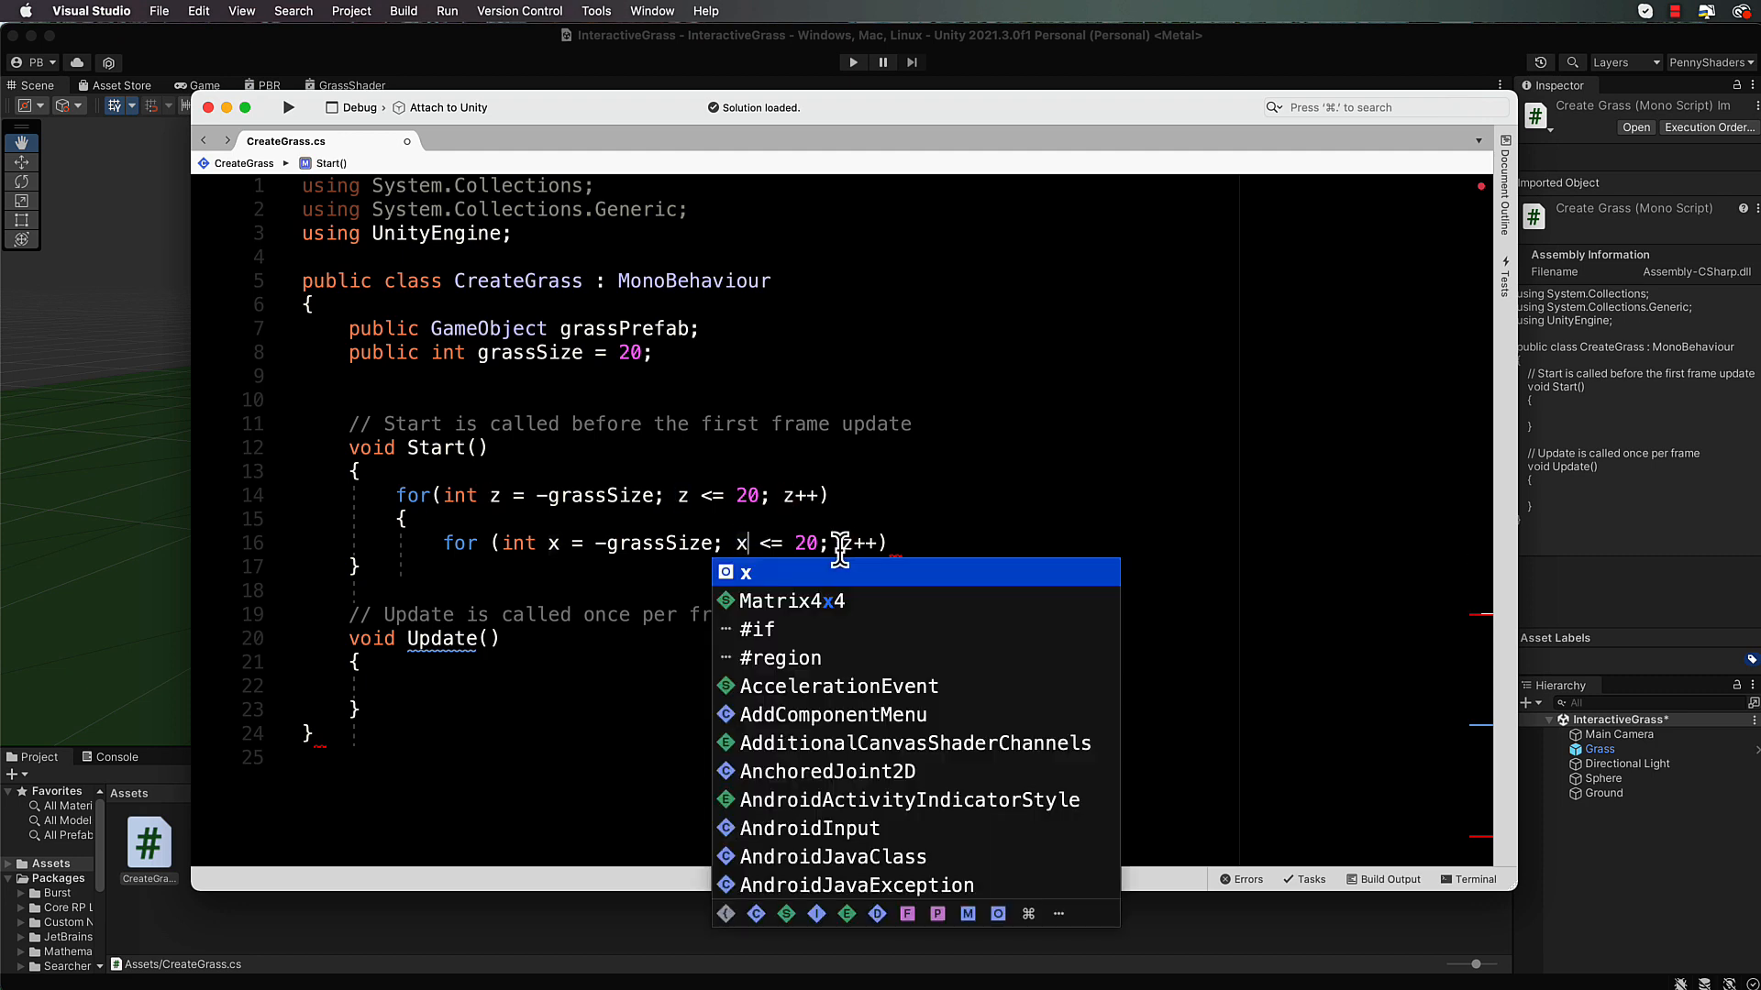
pyautogui.doubleClick(840, 544)
pyautogui.write('x')
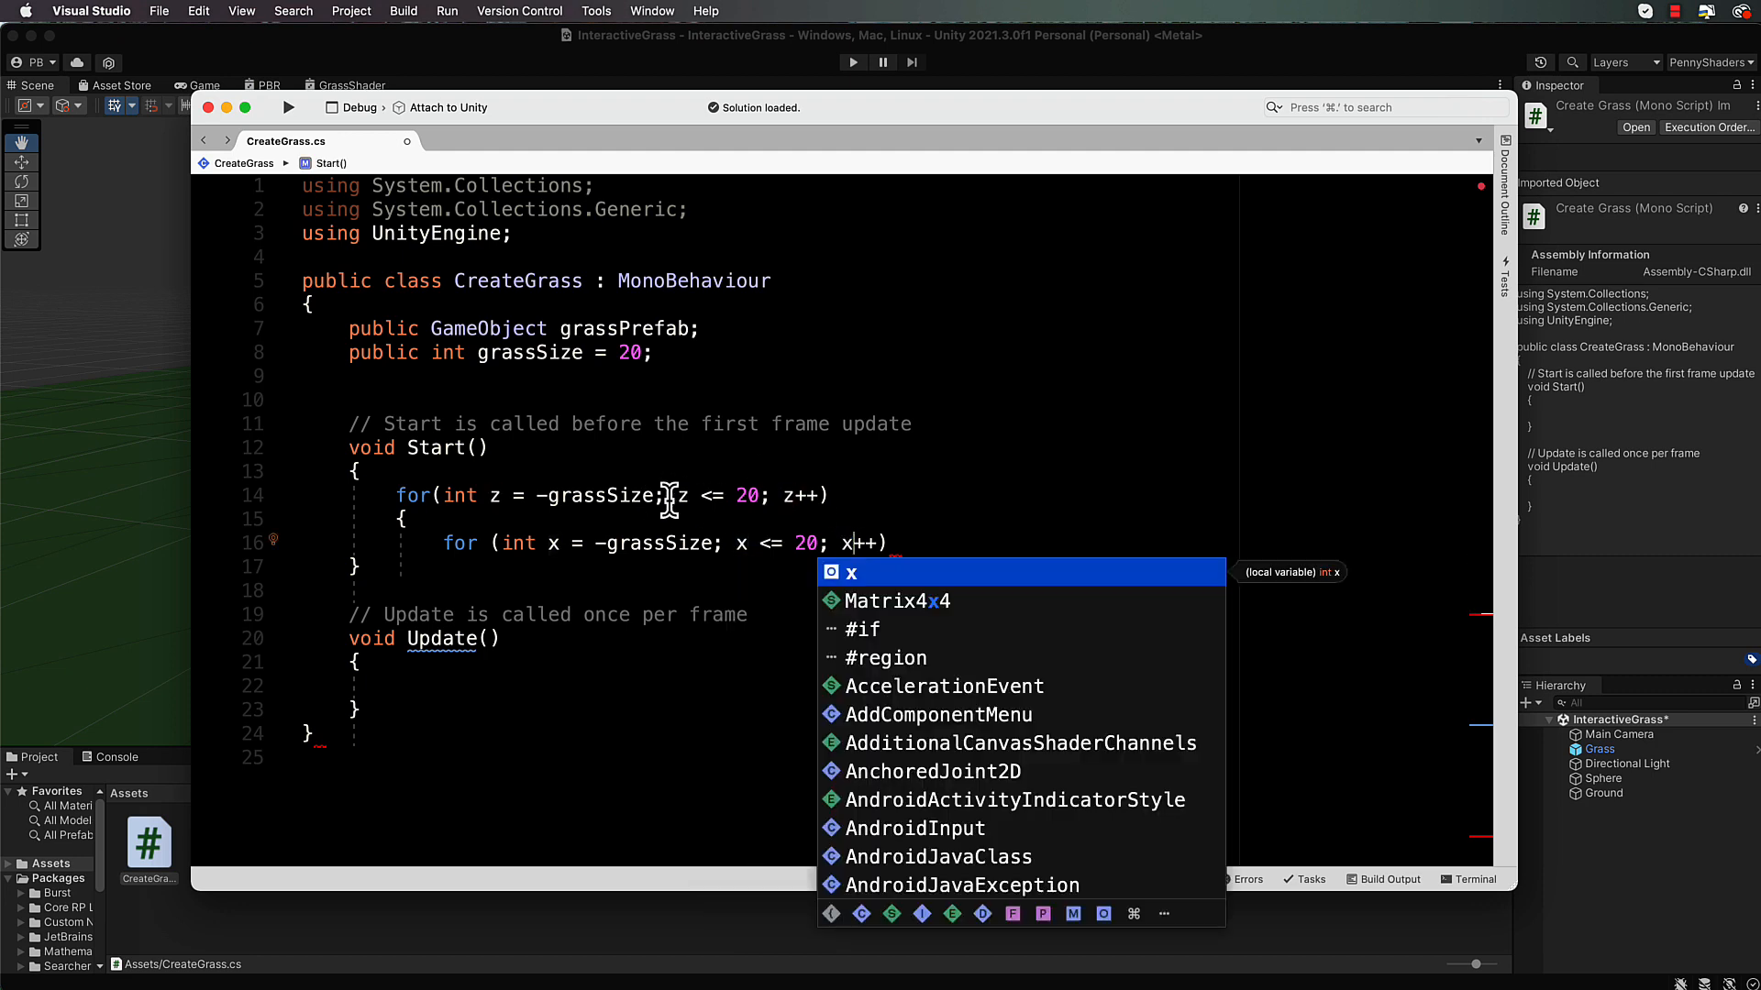
# Replace the upper limit 20 in the outer z loop with grassSize
pyautogui.doubleClick(748, 495)
pyautogui.write('g')
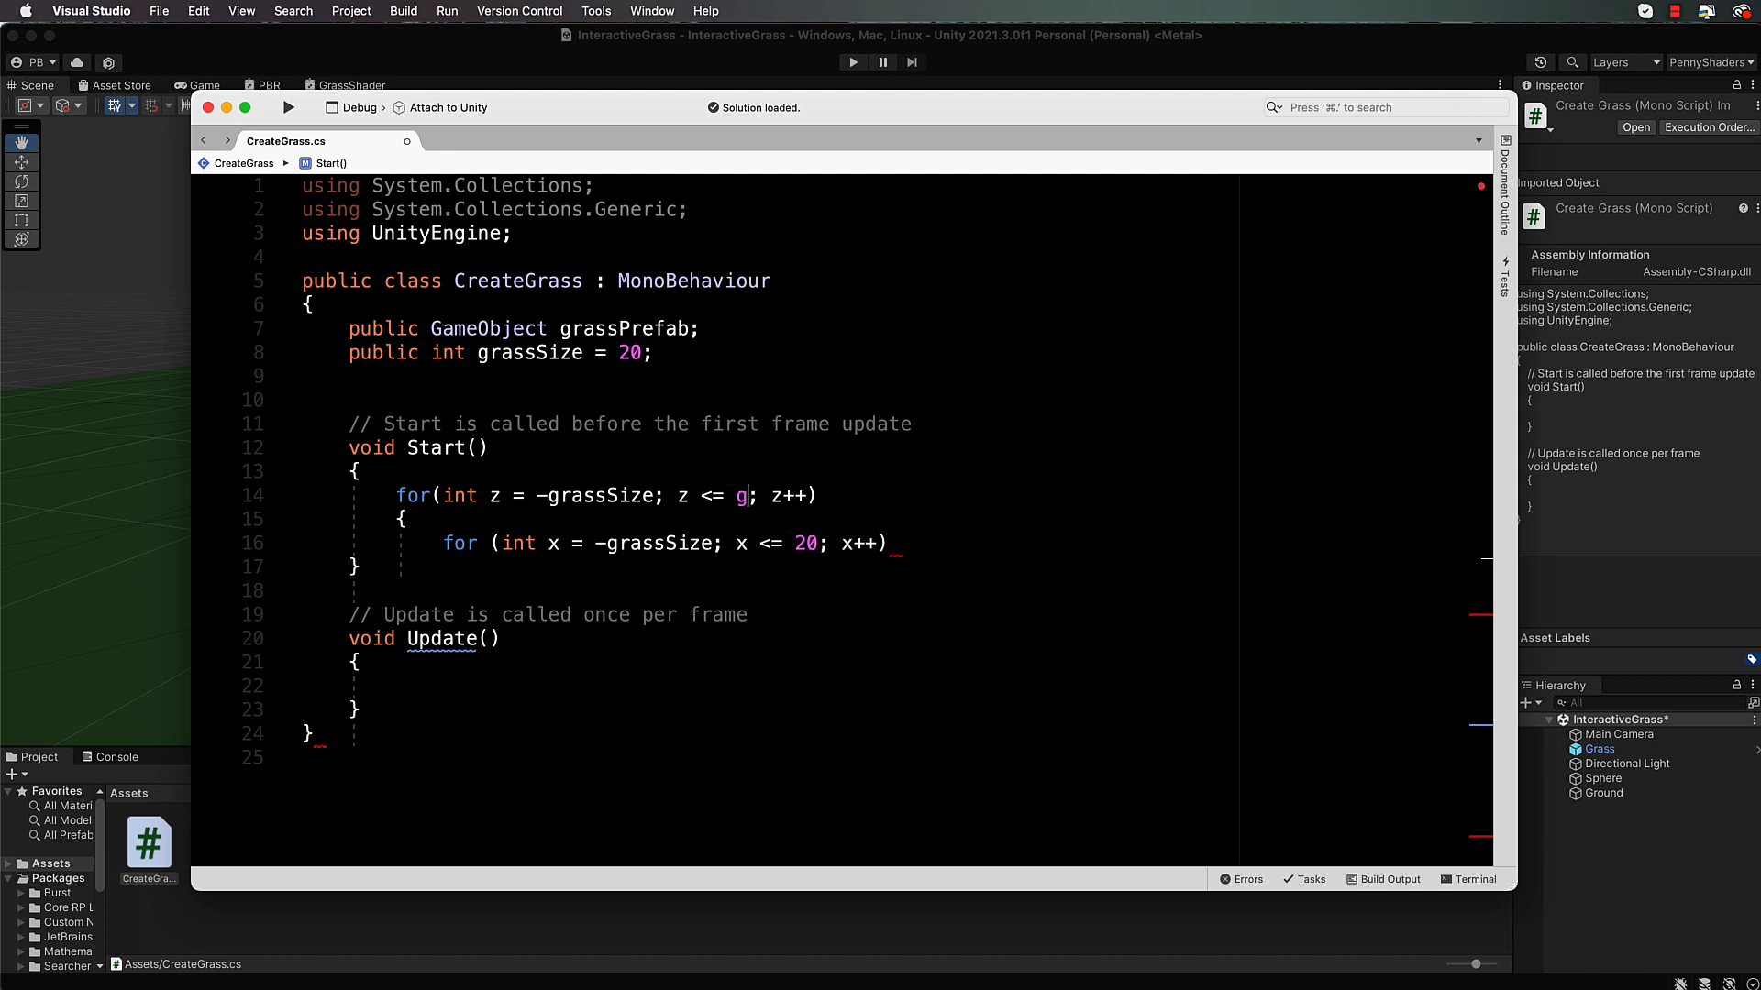
pyautogui.write('rassSize')
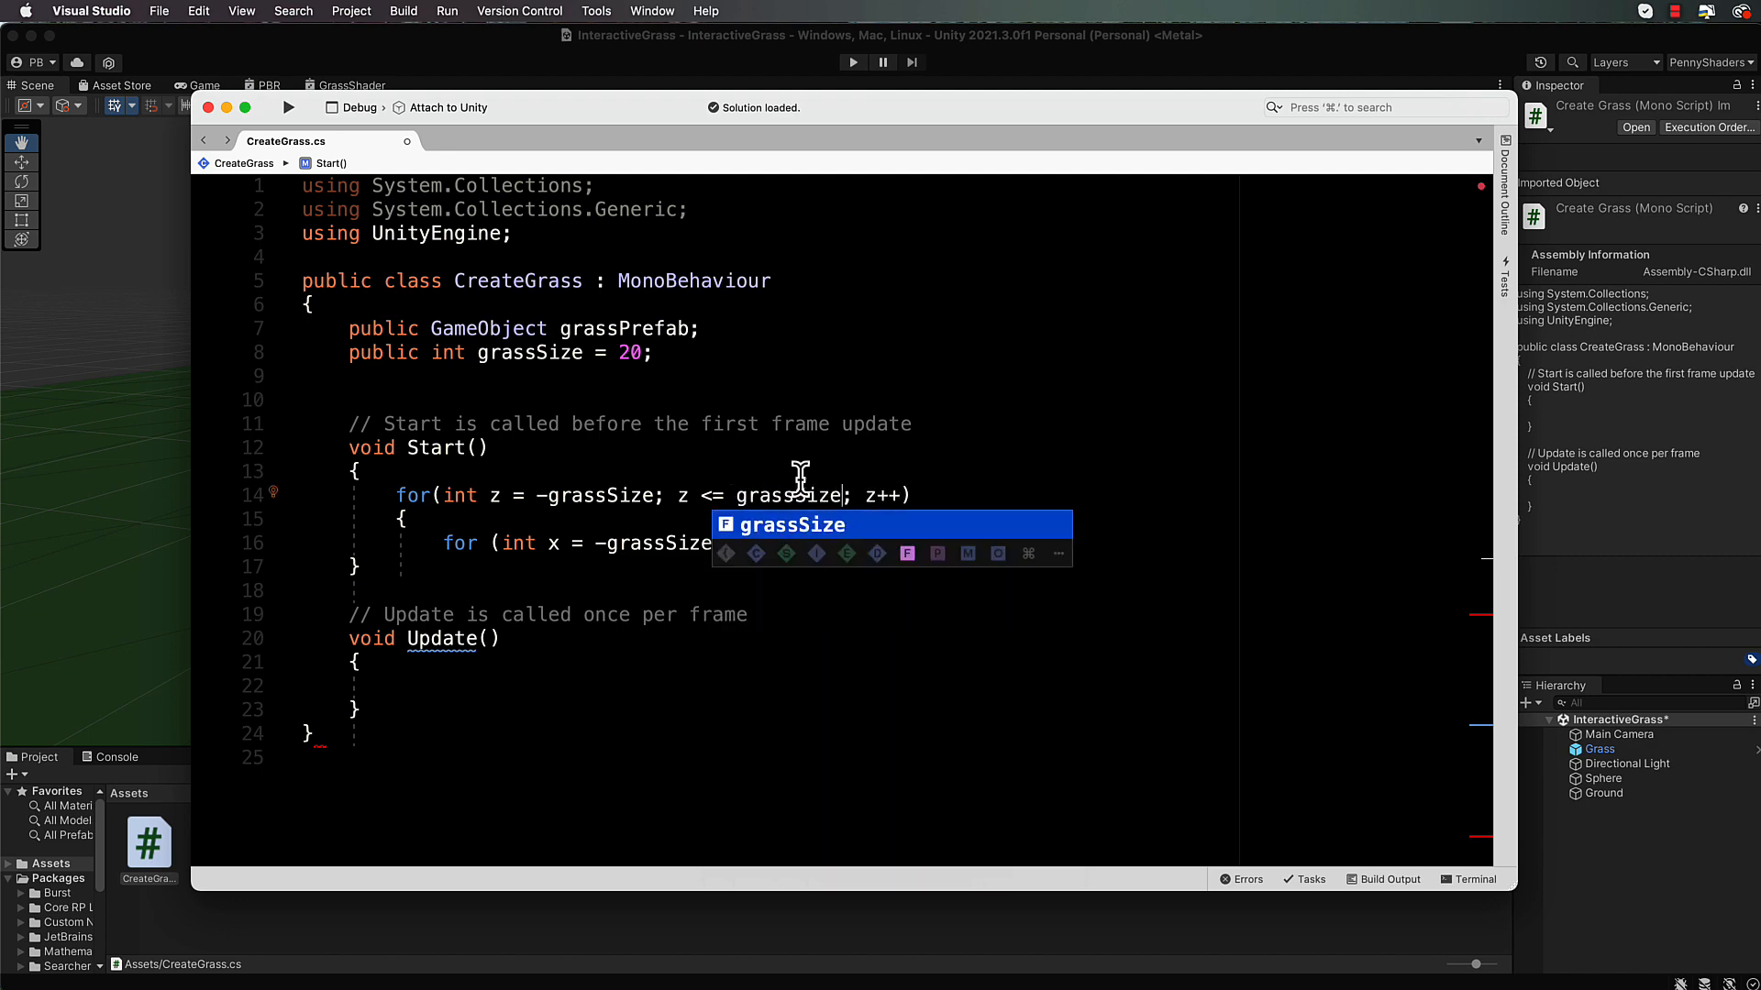
# Replace the upper limit 20 in the inner x loop with grassSize
pyautogui.doubleClick(807, 543)
pyautogui.write('g')
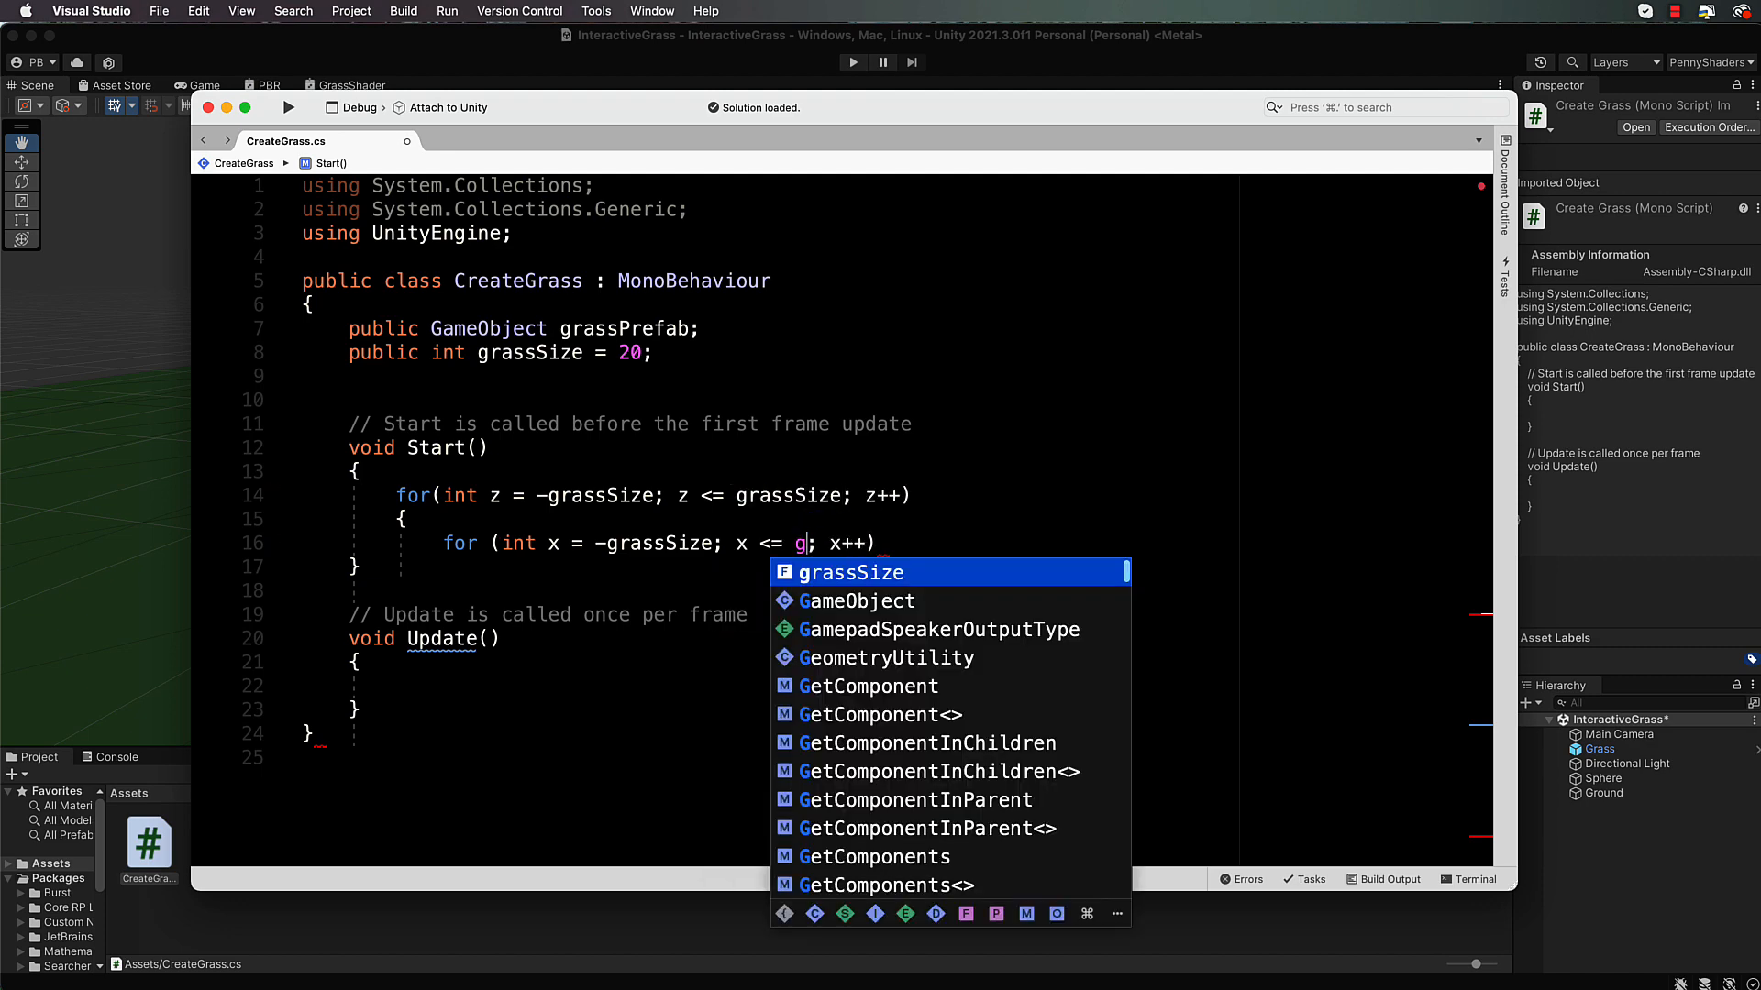
pyautogui.write('rassSi')
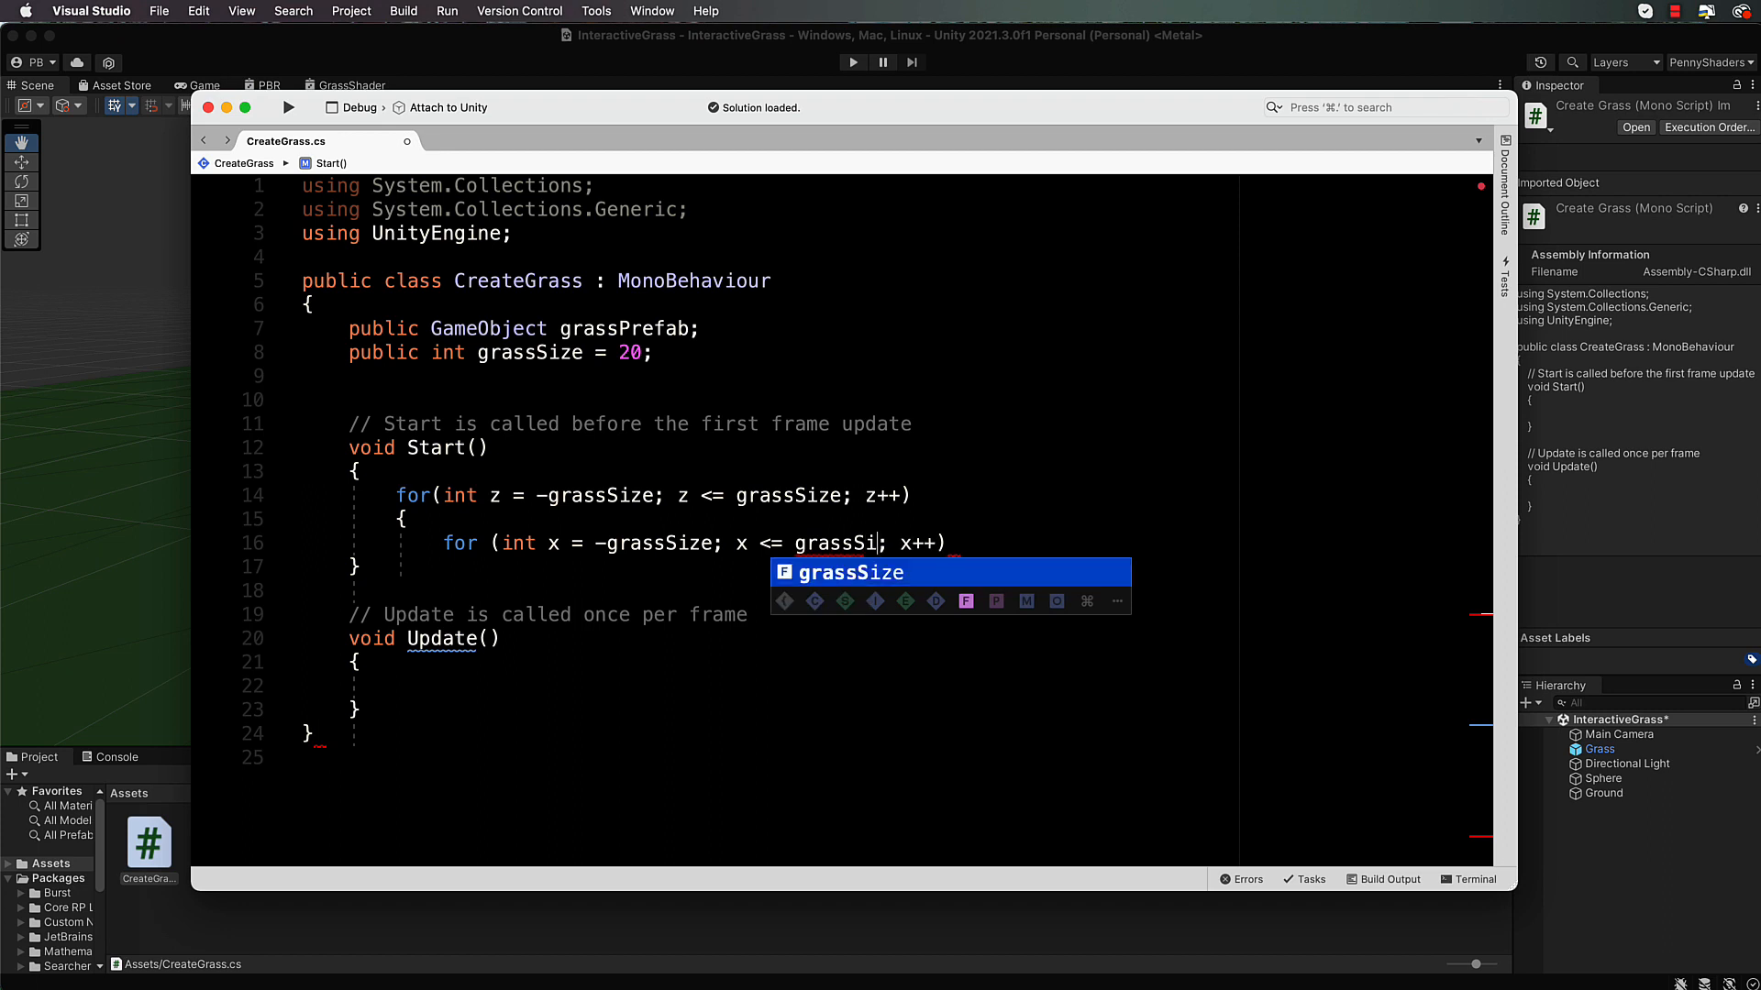
pyautogui.write('ze')
# Give the x loop an empty braced body and add the closing brace of the z loop
pyautogui.click(1015, 542)
pyautogui.press('Return')
pyautogui.write('{')
pyautogui.press('Return')
pyautogui.press('Return')
pyautogui.write('}')
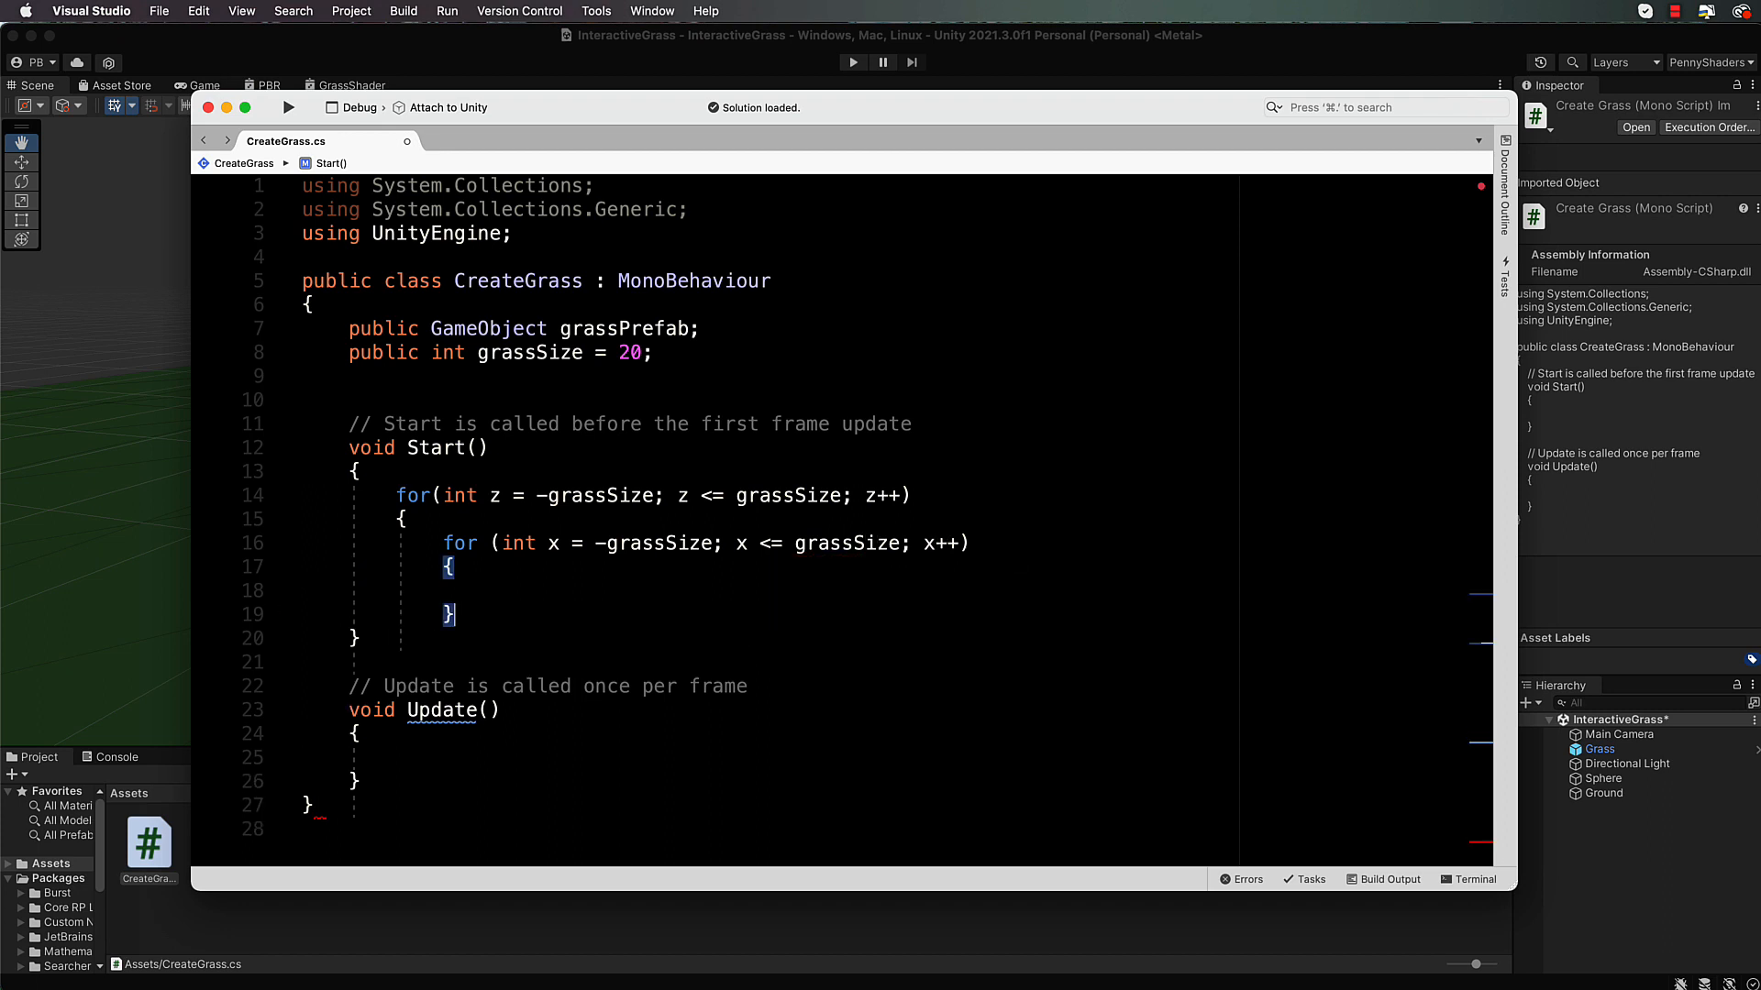
pyautogui.press('Return')
pyautogui.write('}')
pyautogui.press('Up')
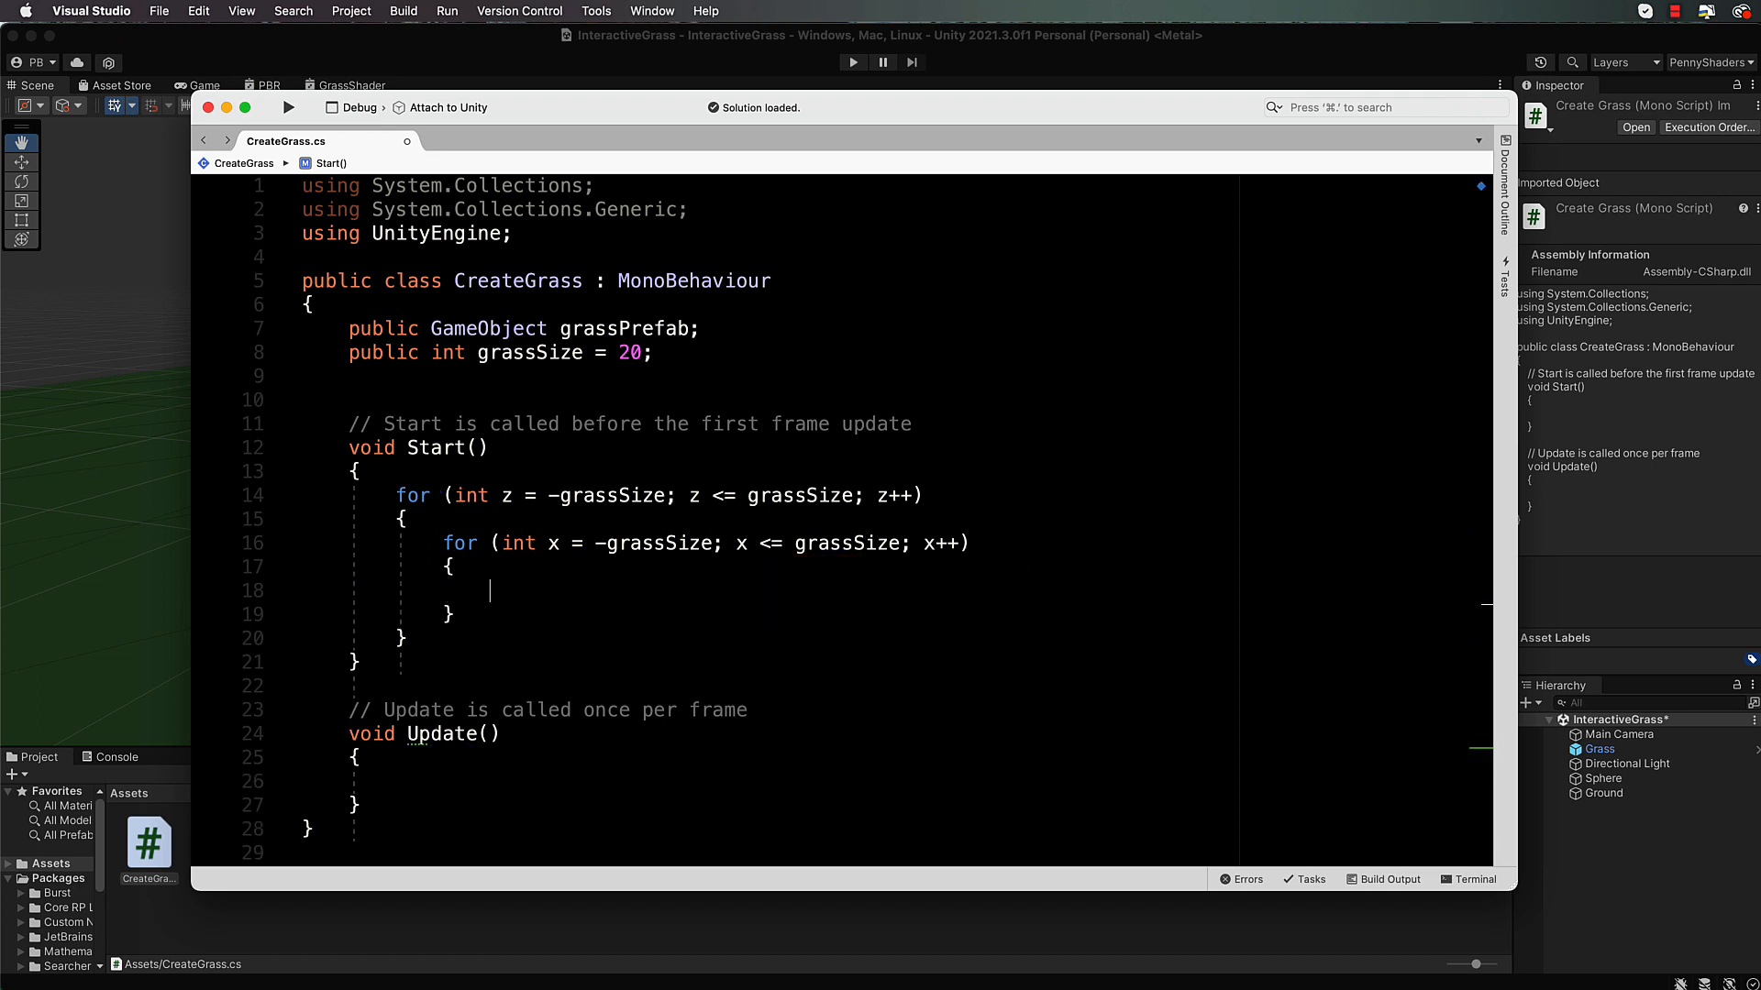
# Inside the x loop, declare a Vector3 named position as a new Vector3 built from x / 4.0f, 0 and z/4.0f
pyautogui.write('Vec')
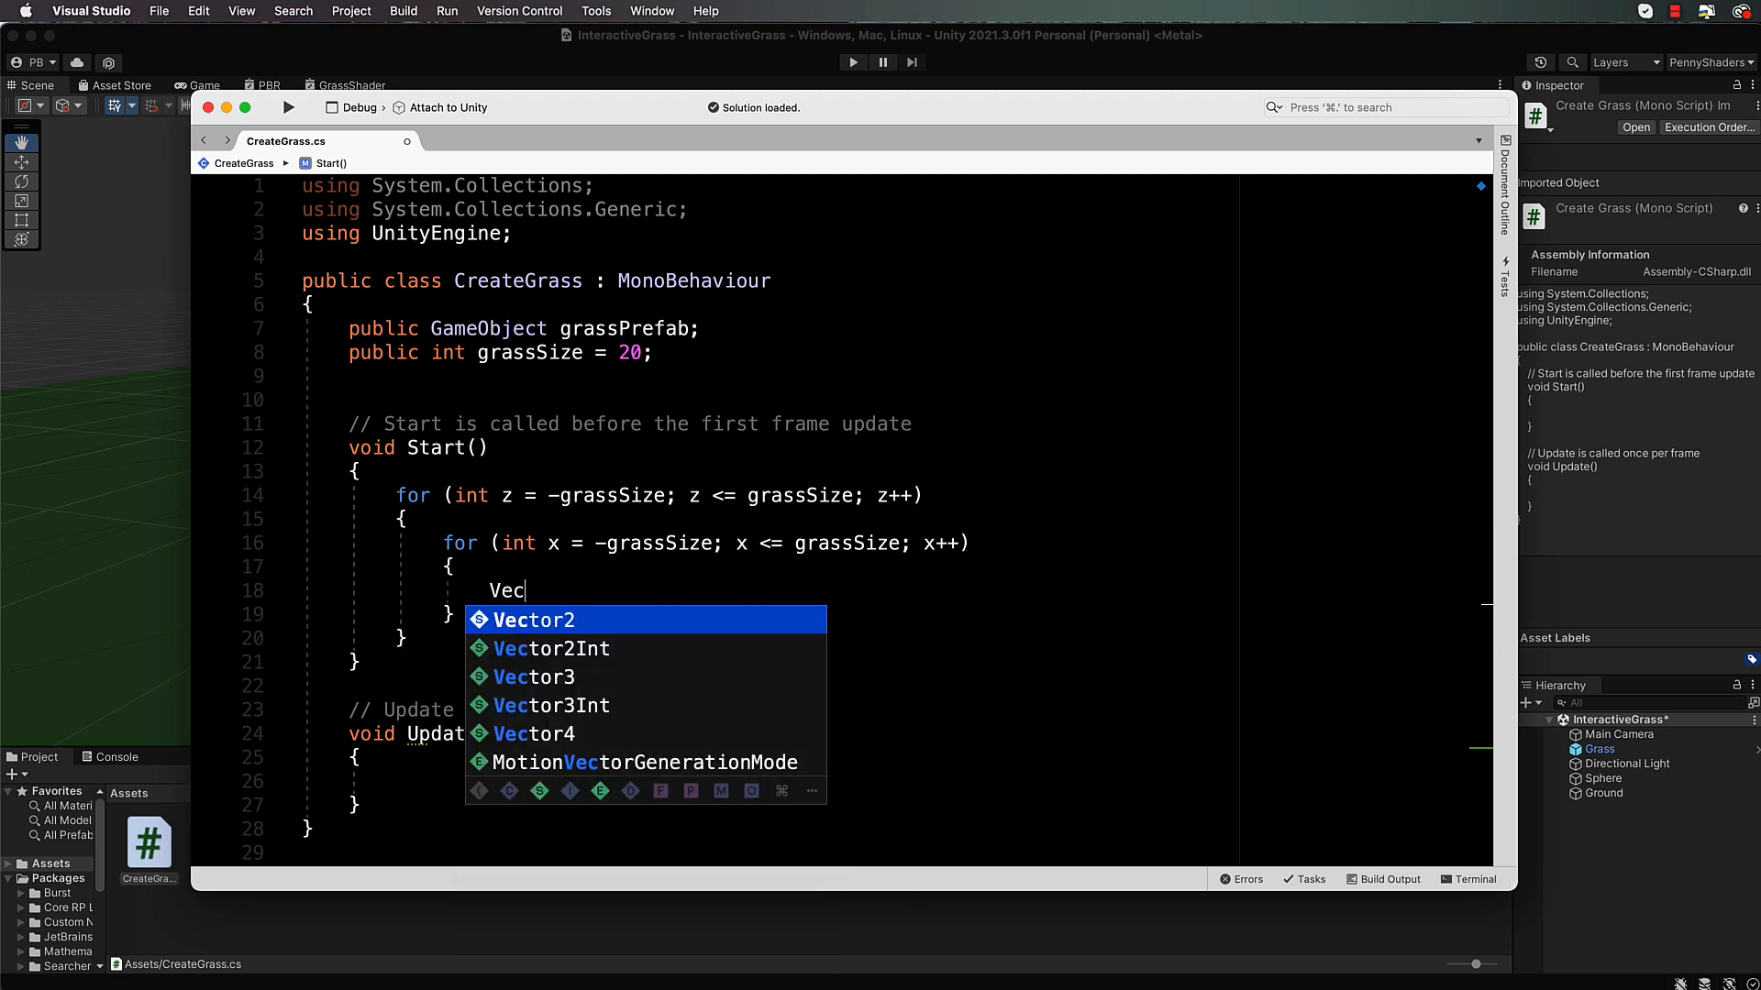
pyautogui.write('tor3 p')
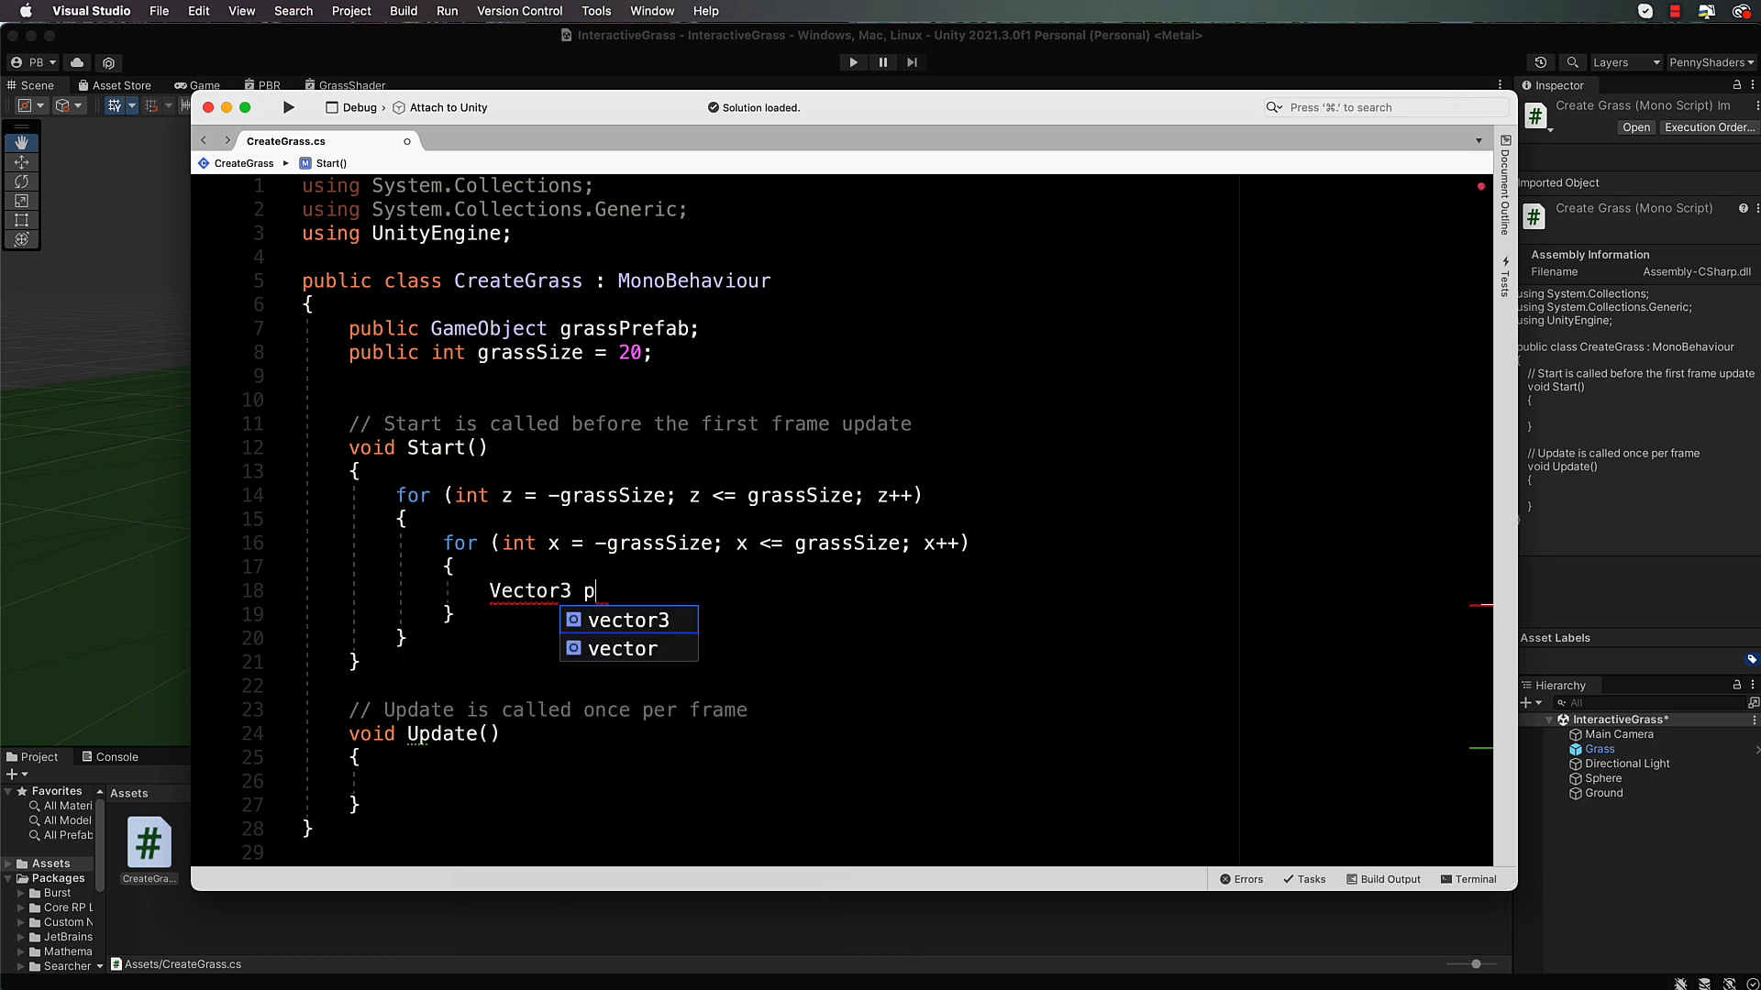
pyautogui.write('osition ')
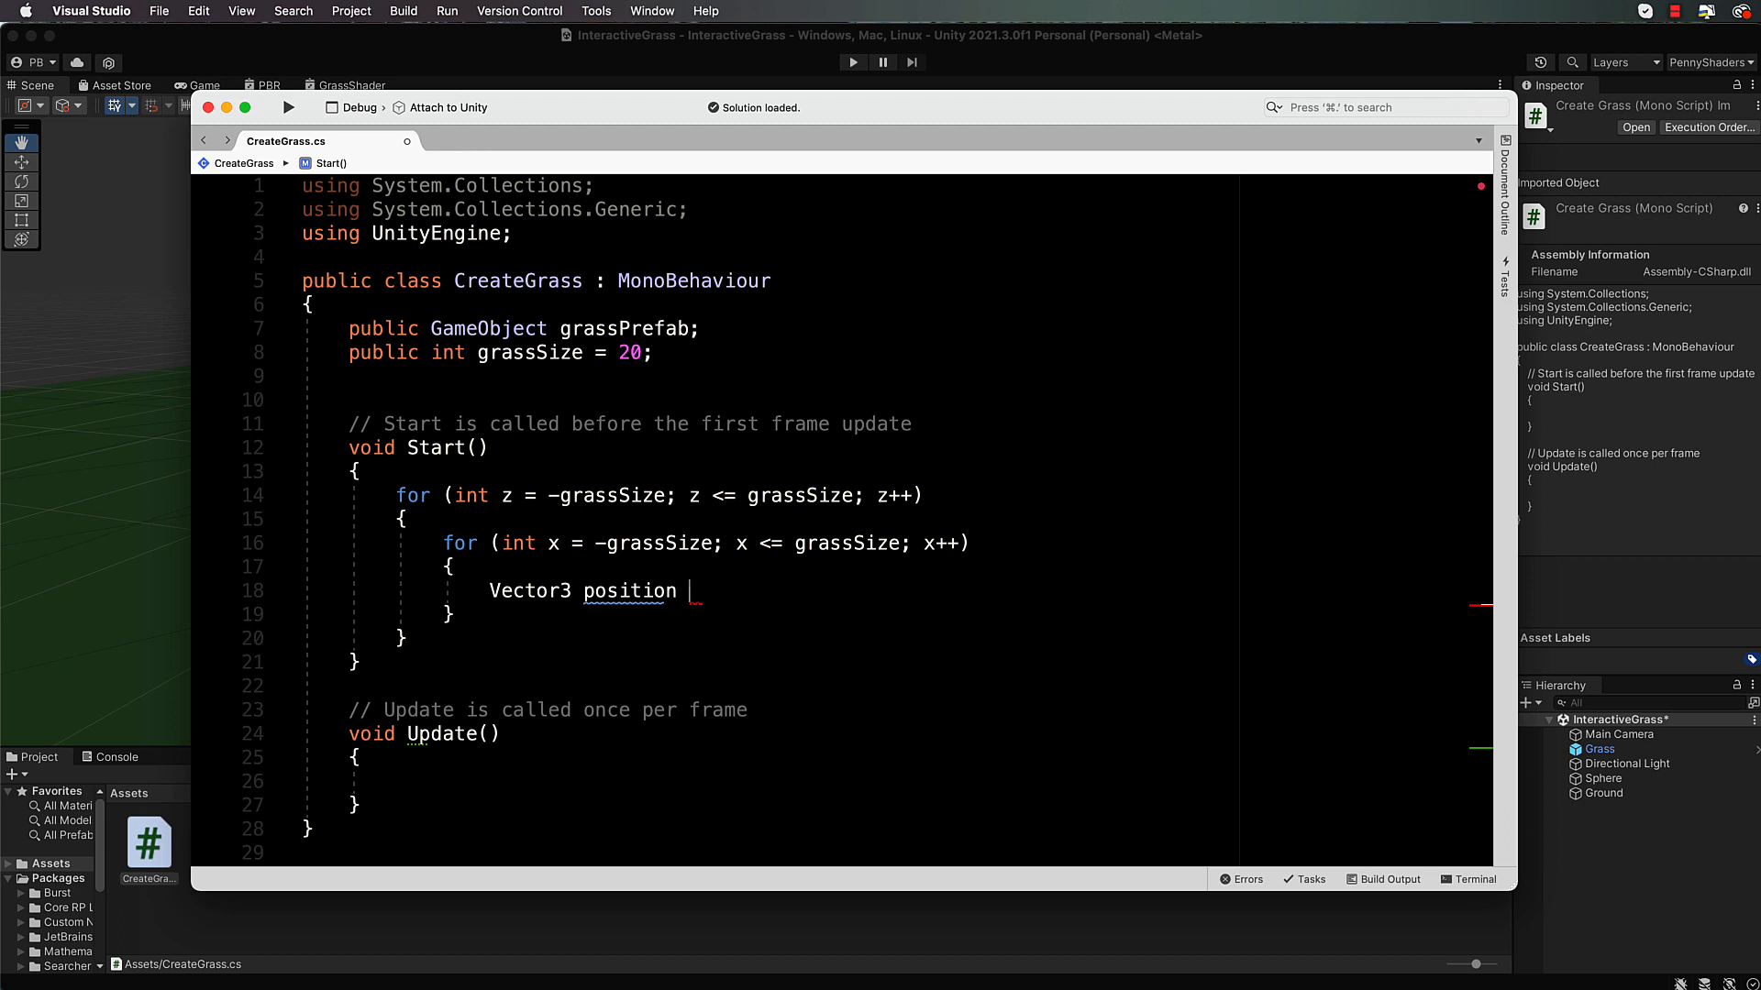
pyautogui.write('= new Vector')
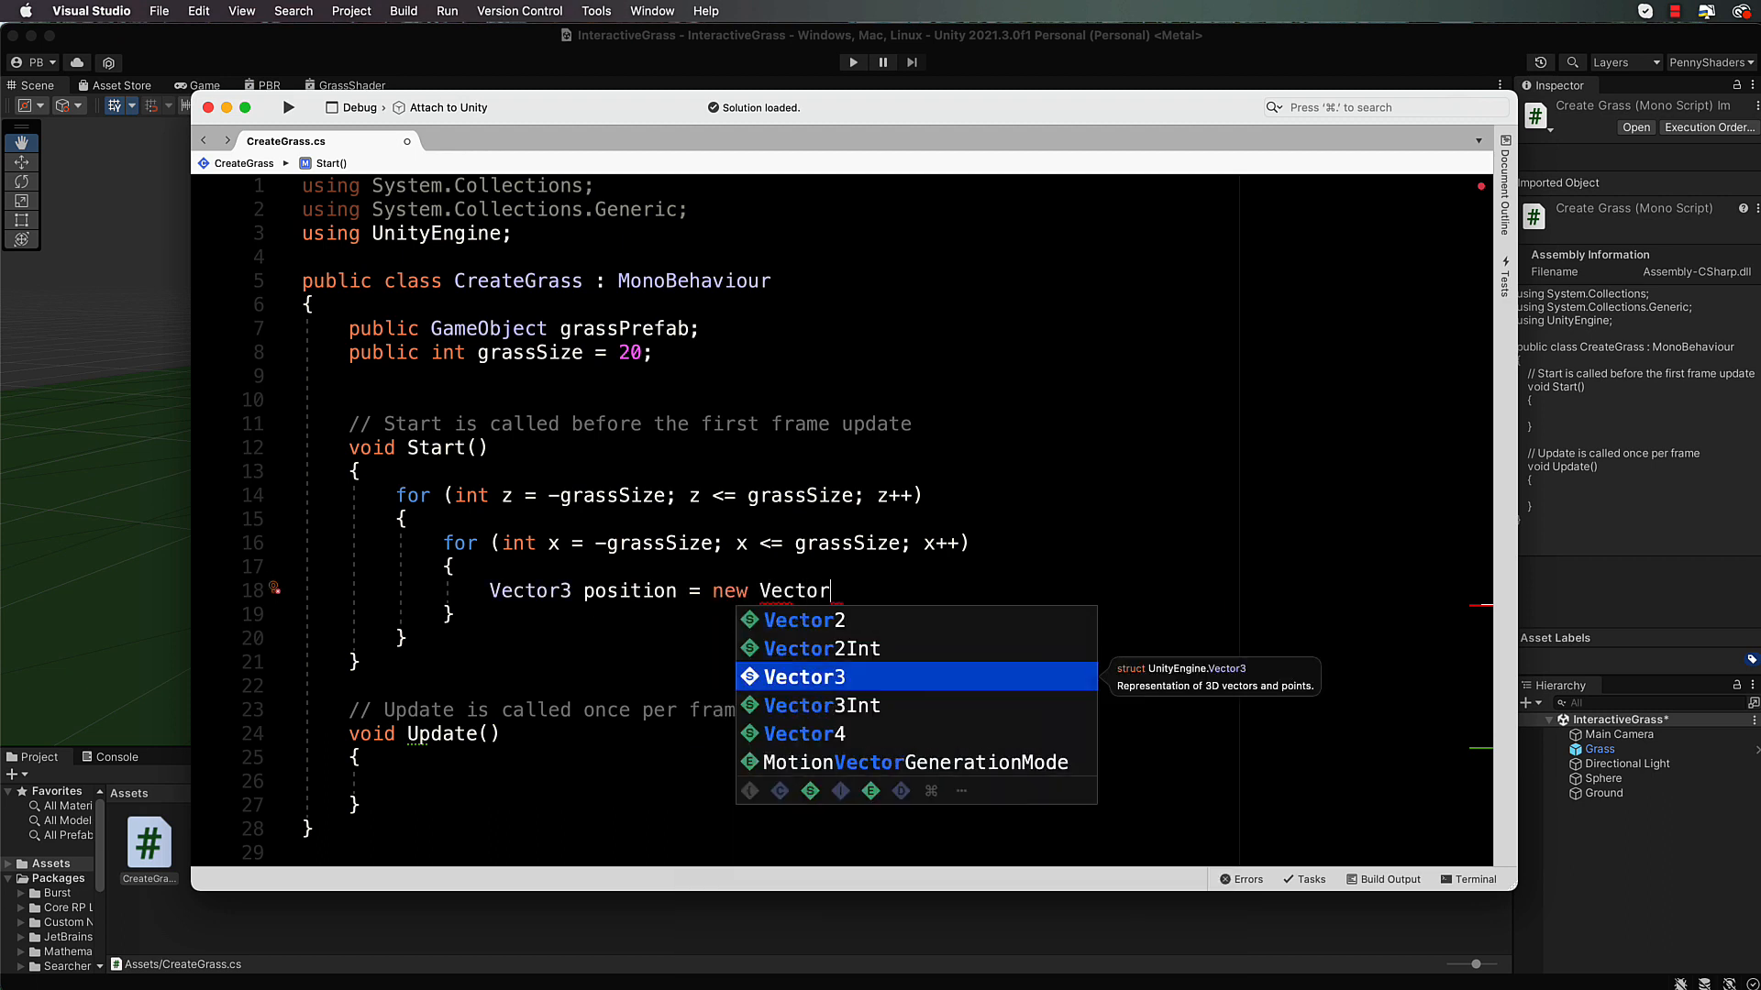
pyautogui.write('3(')
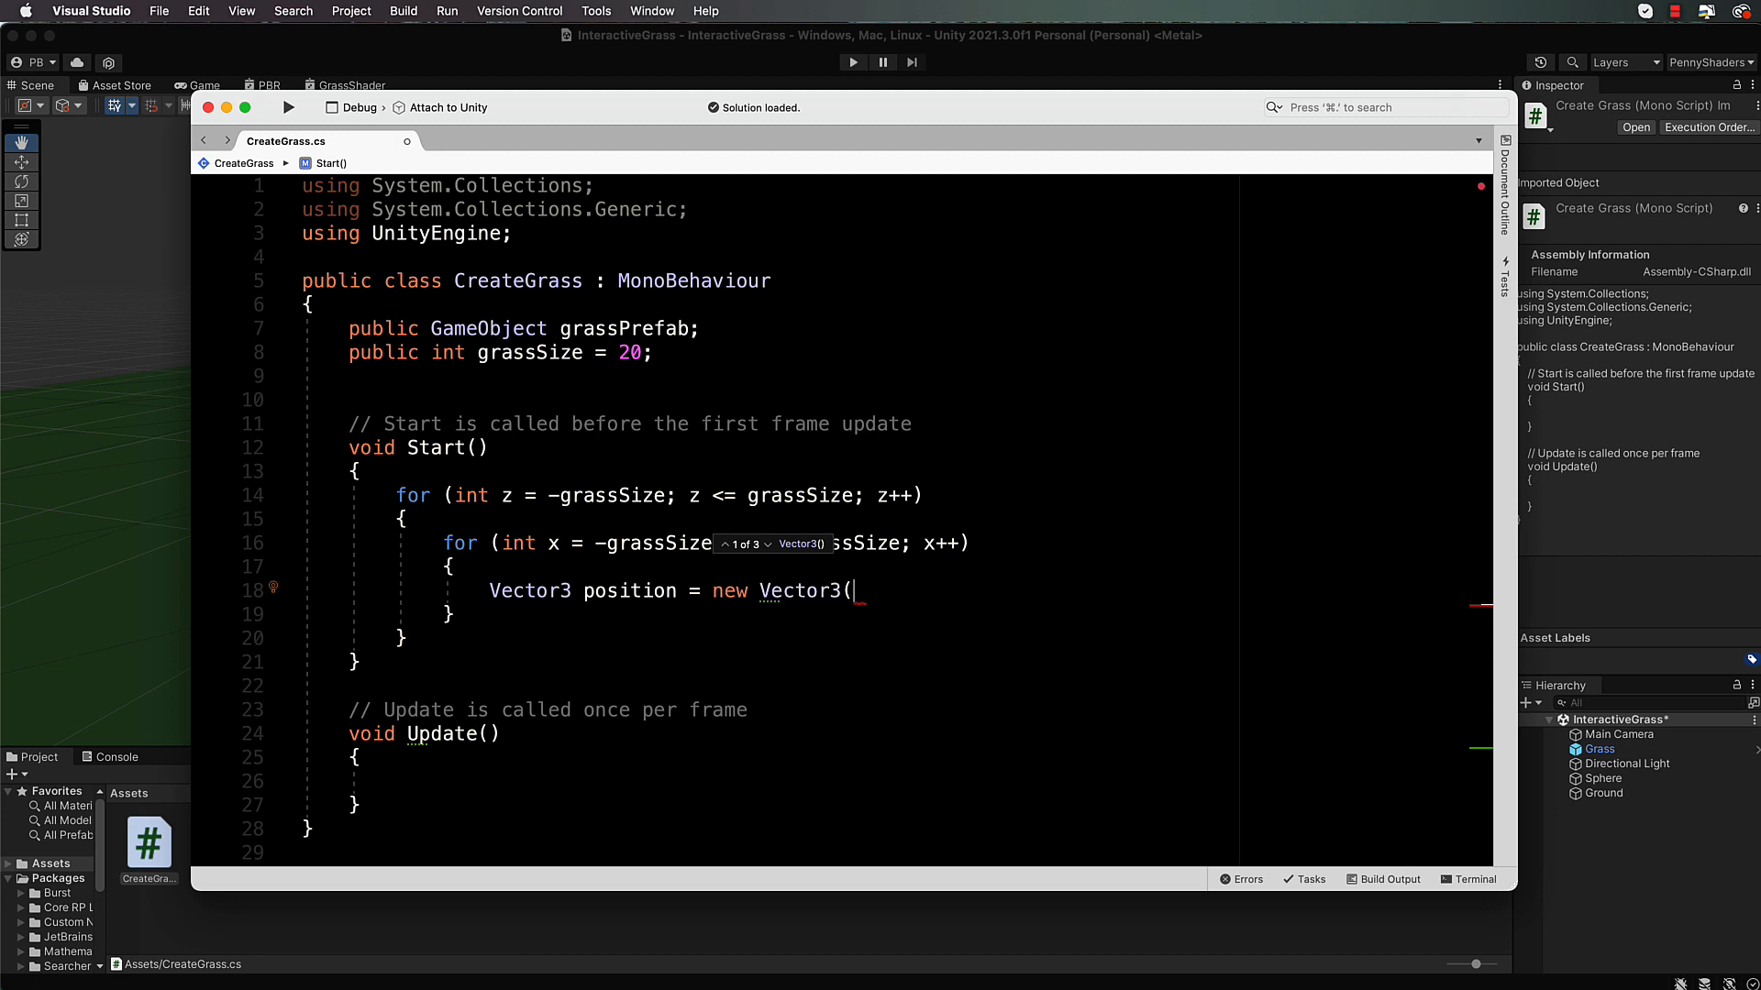
pyautogui.write('x')
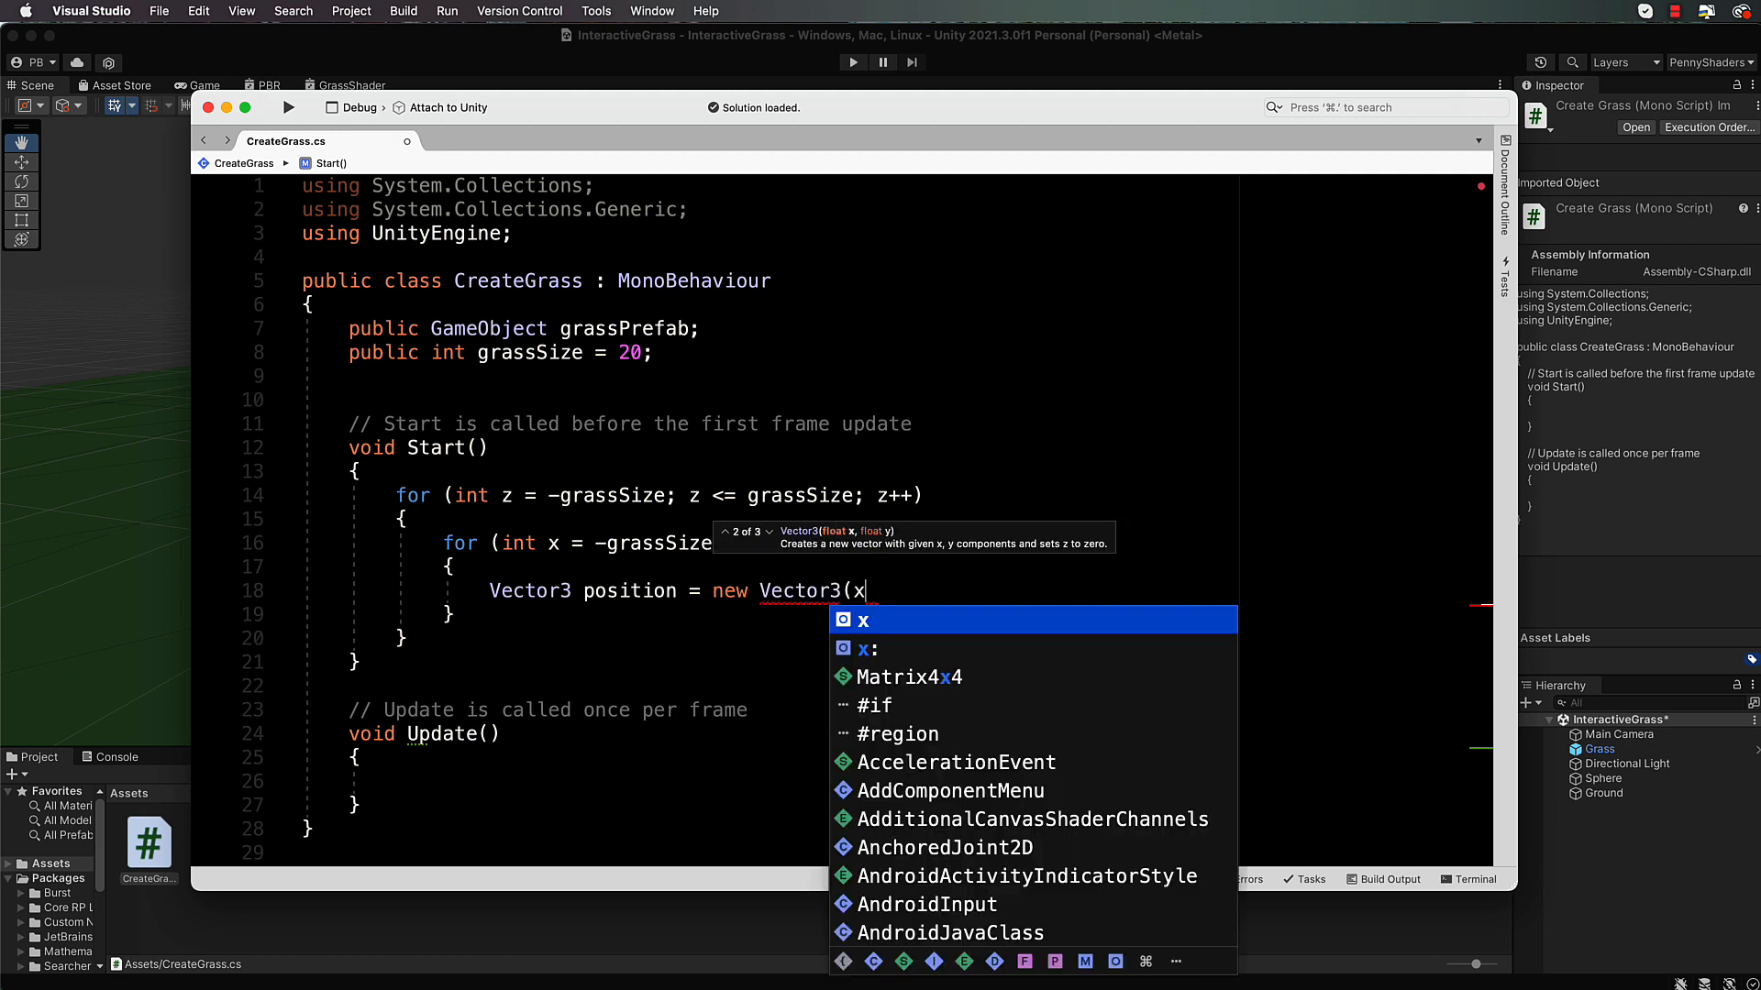
pyautogui.write(' / 4.0f')
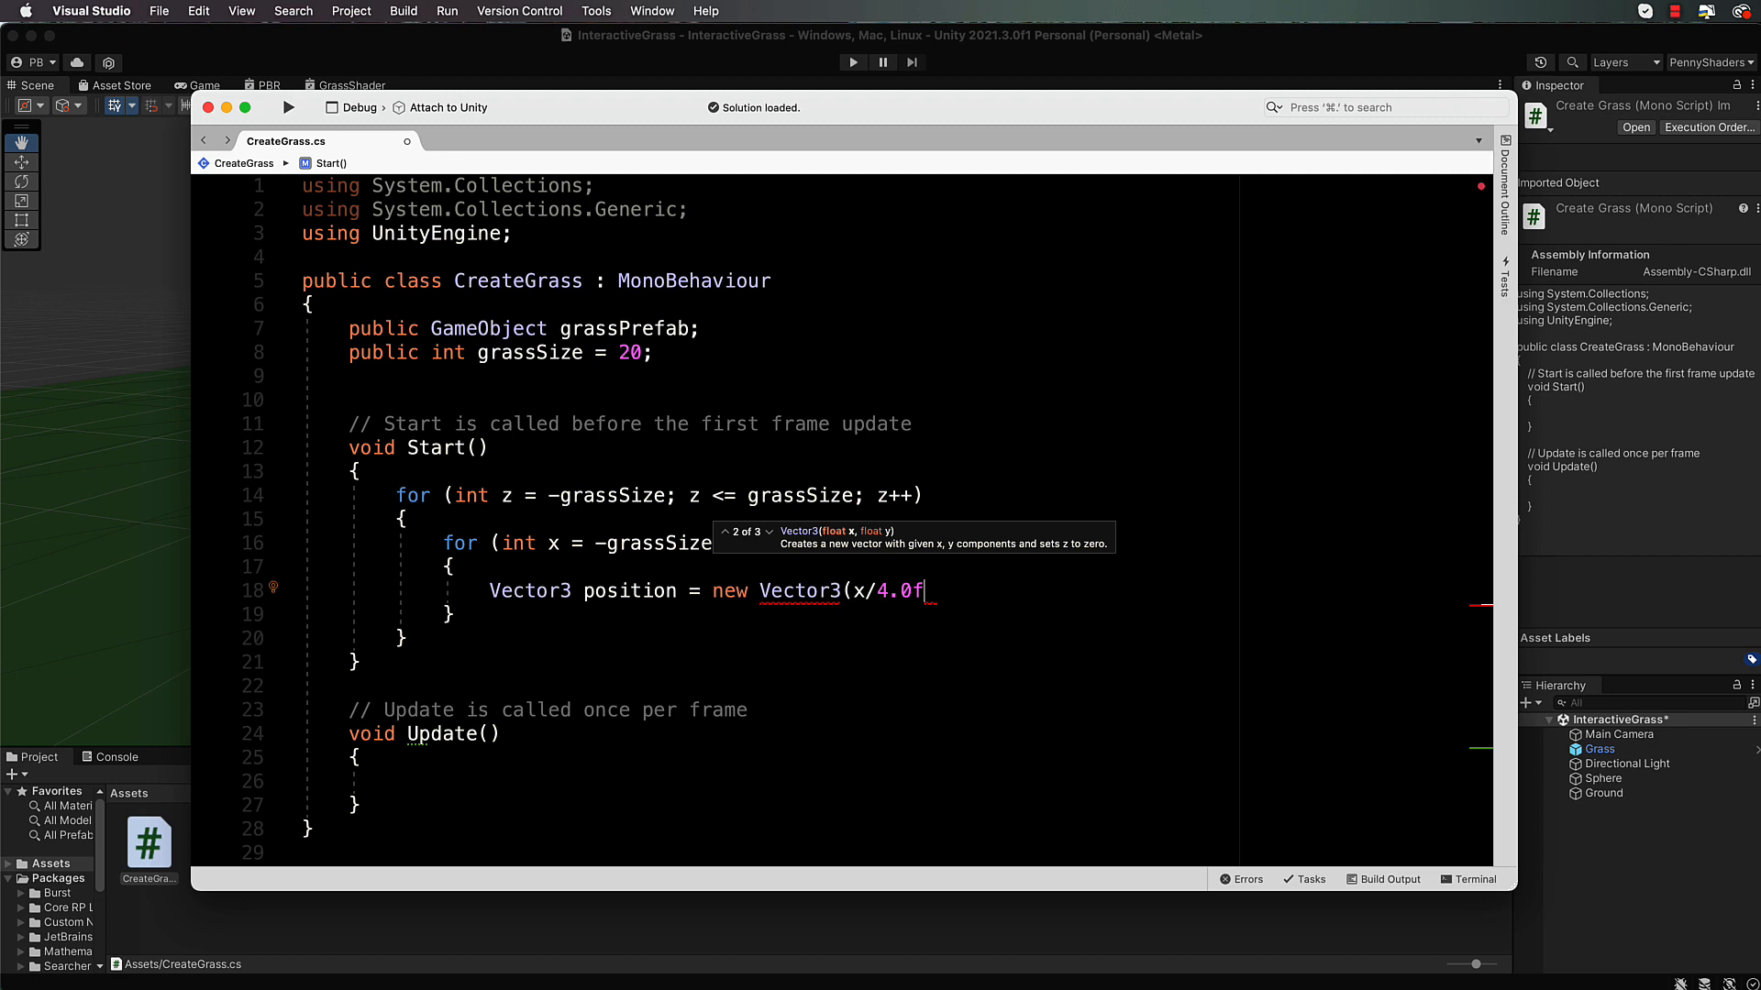
pyautogui.write(';')
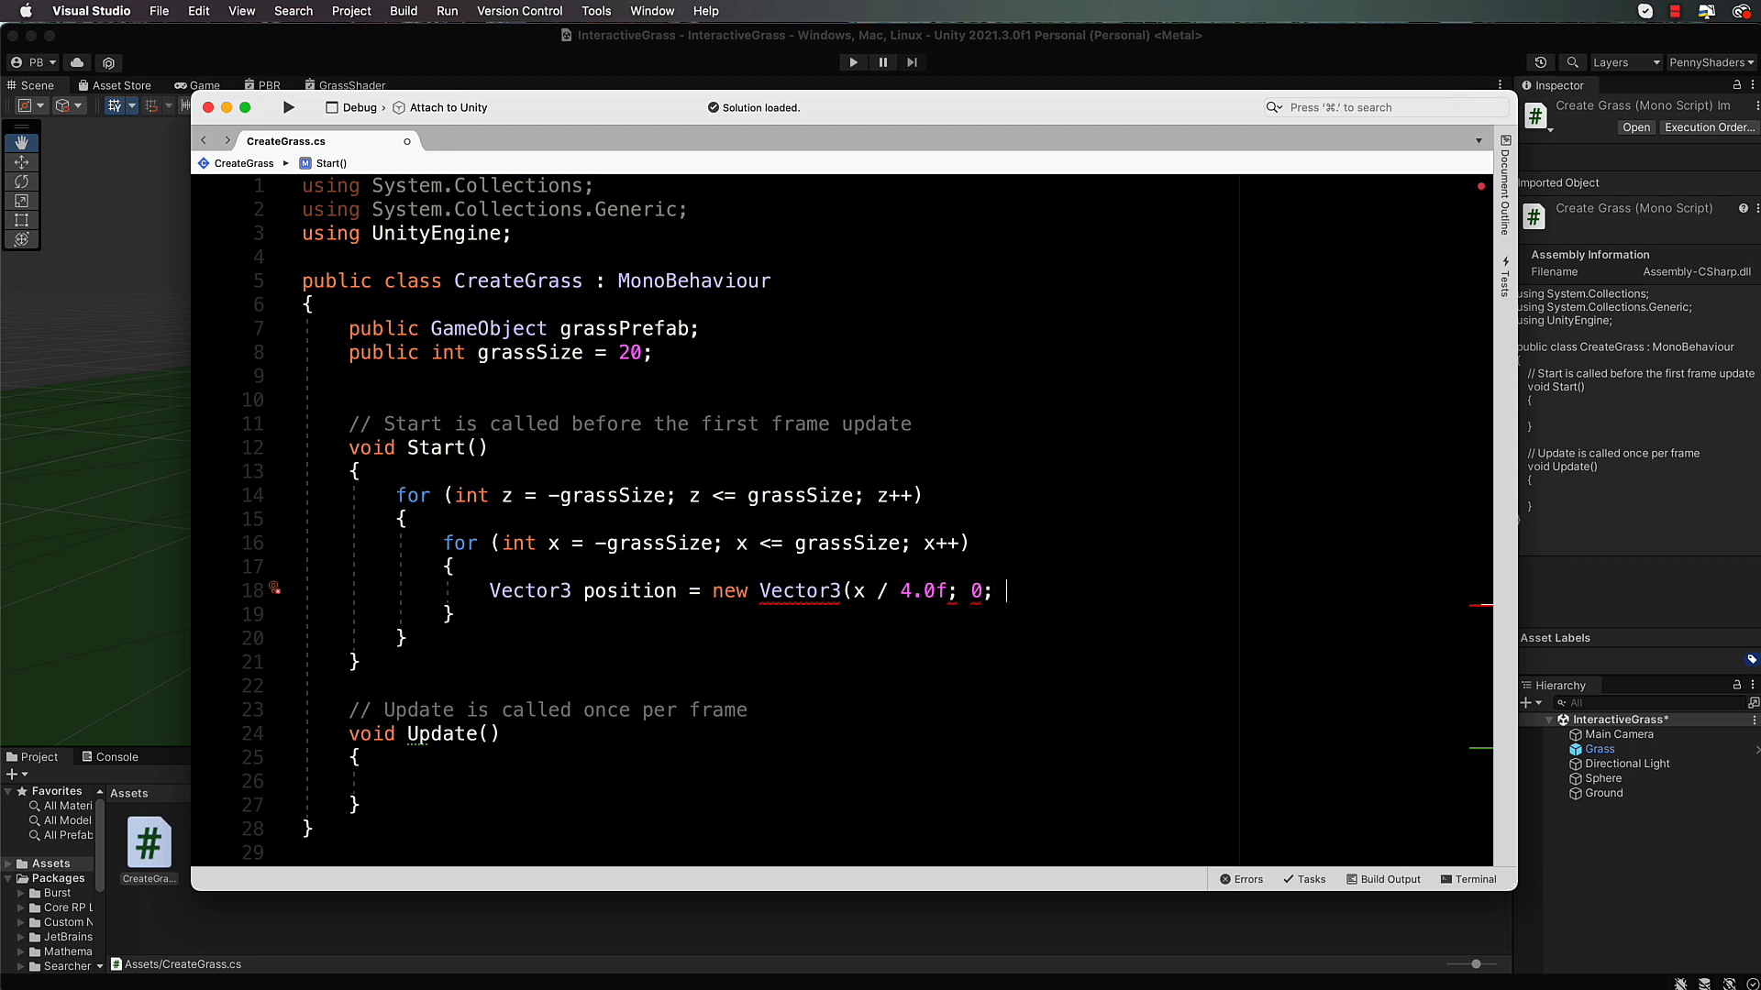
pyautogui.write('0; z/4.0f);')
# Replace the two semicolons between the Vector3 arguments of position with commas
pyautogui.click(959, 595)
pyautogui.press('BackSpace')
pyautogui.write(',')
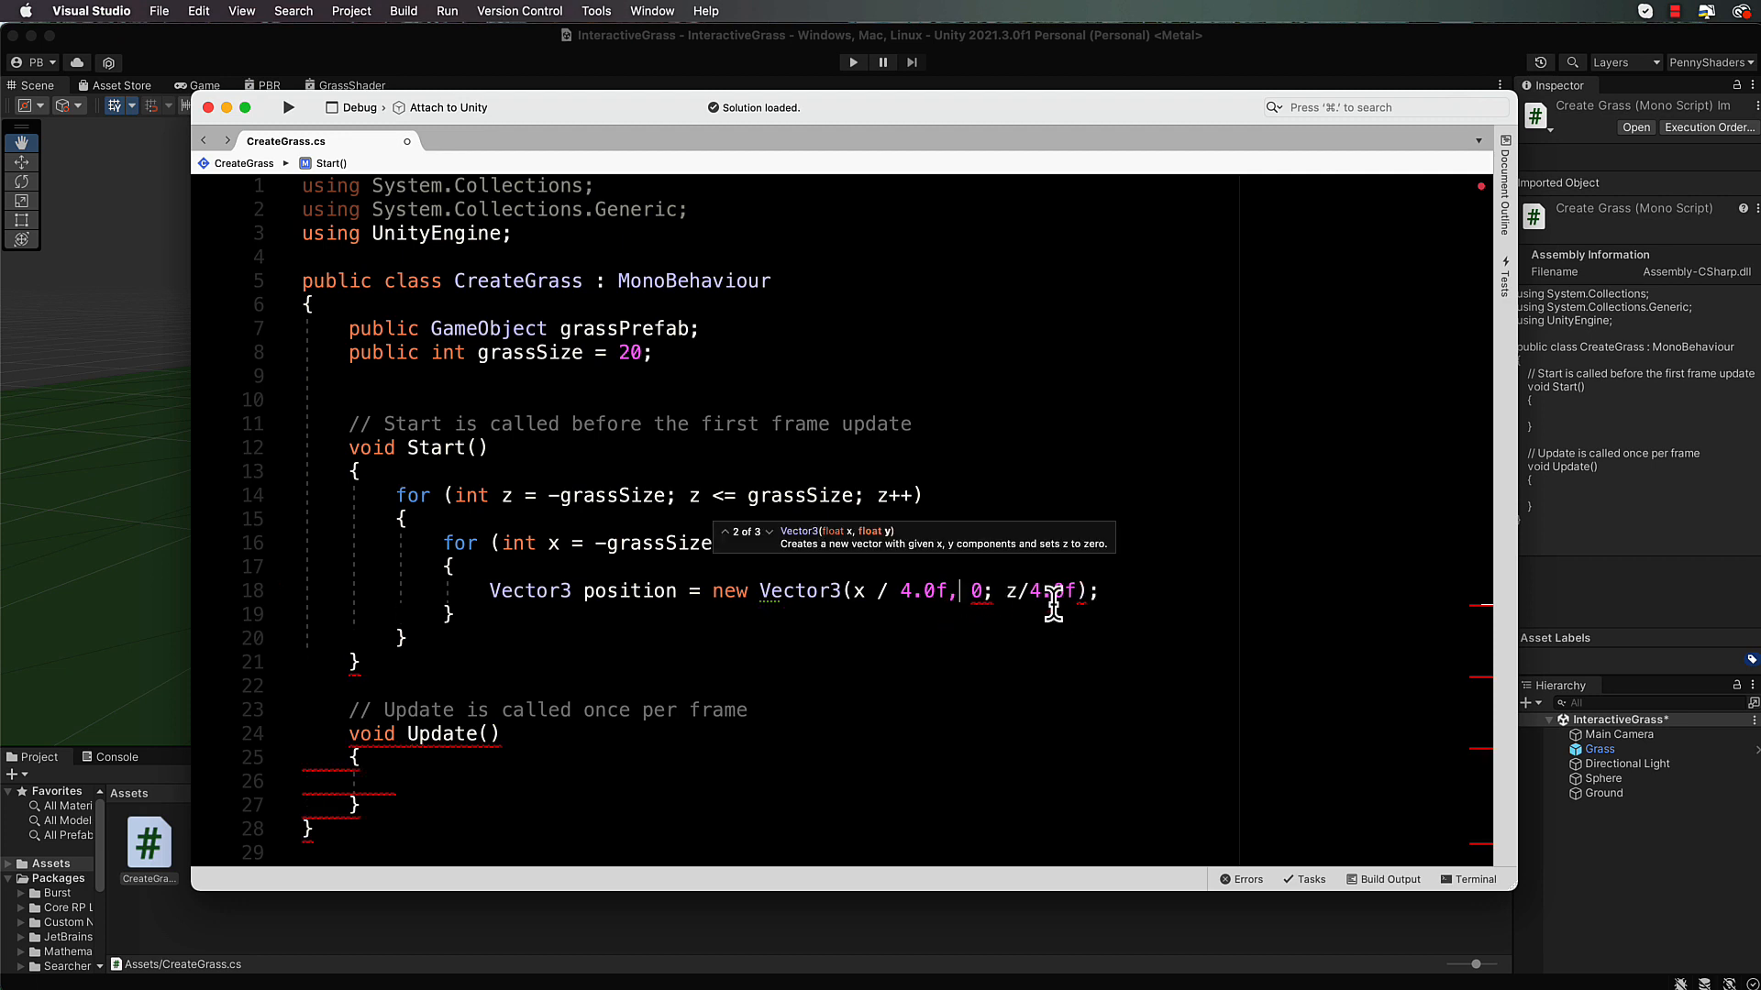
pyautogui.click(993, 594)
pyautogui.press('BackSpace')
pyautogui.write(',')
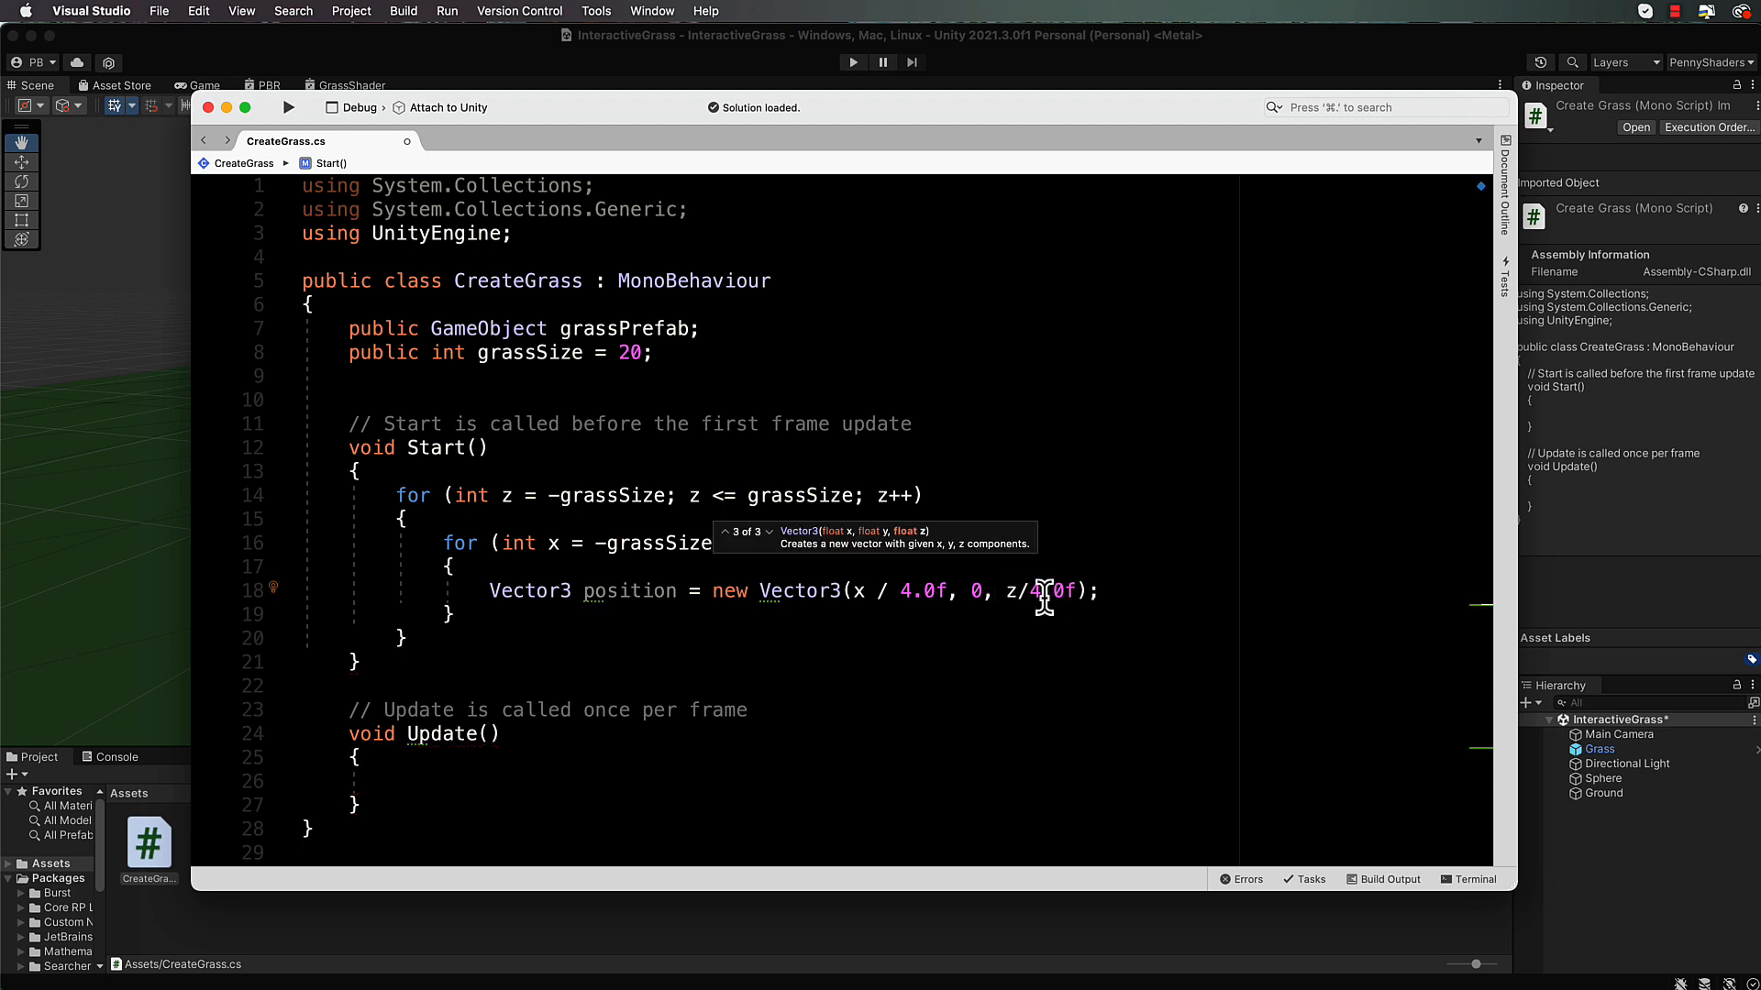
# Below the position line, add GameObject grass = Instantiate(grassPrefab, position, Quaternion.identity);
pyautogui.click(1112, 592)
pyautogui.press('Return')
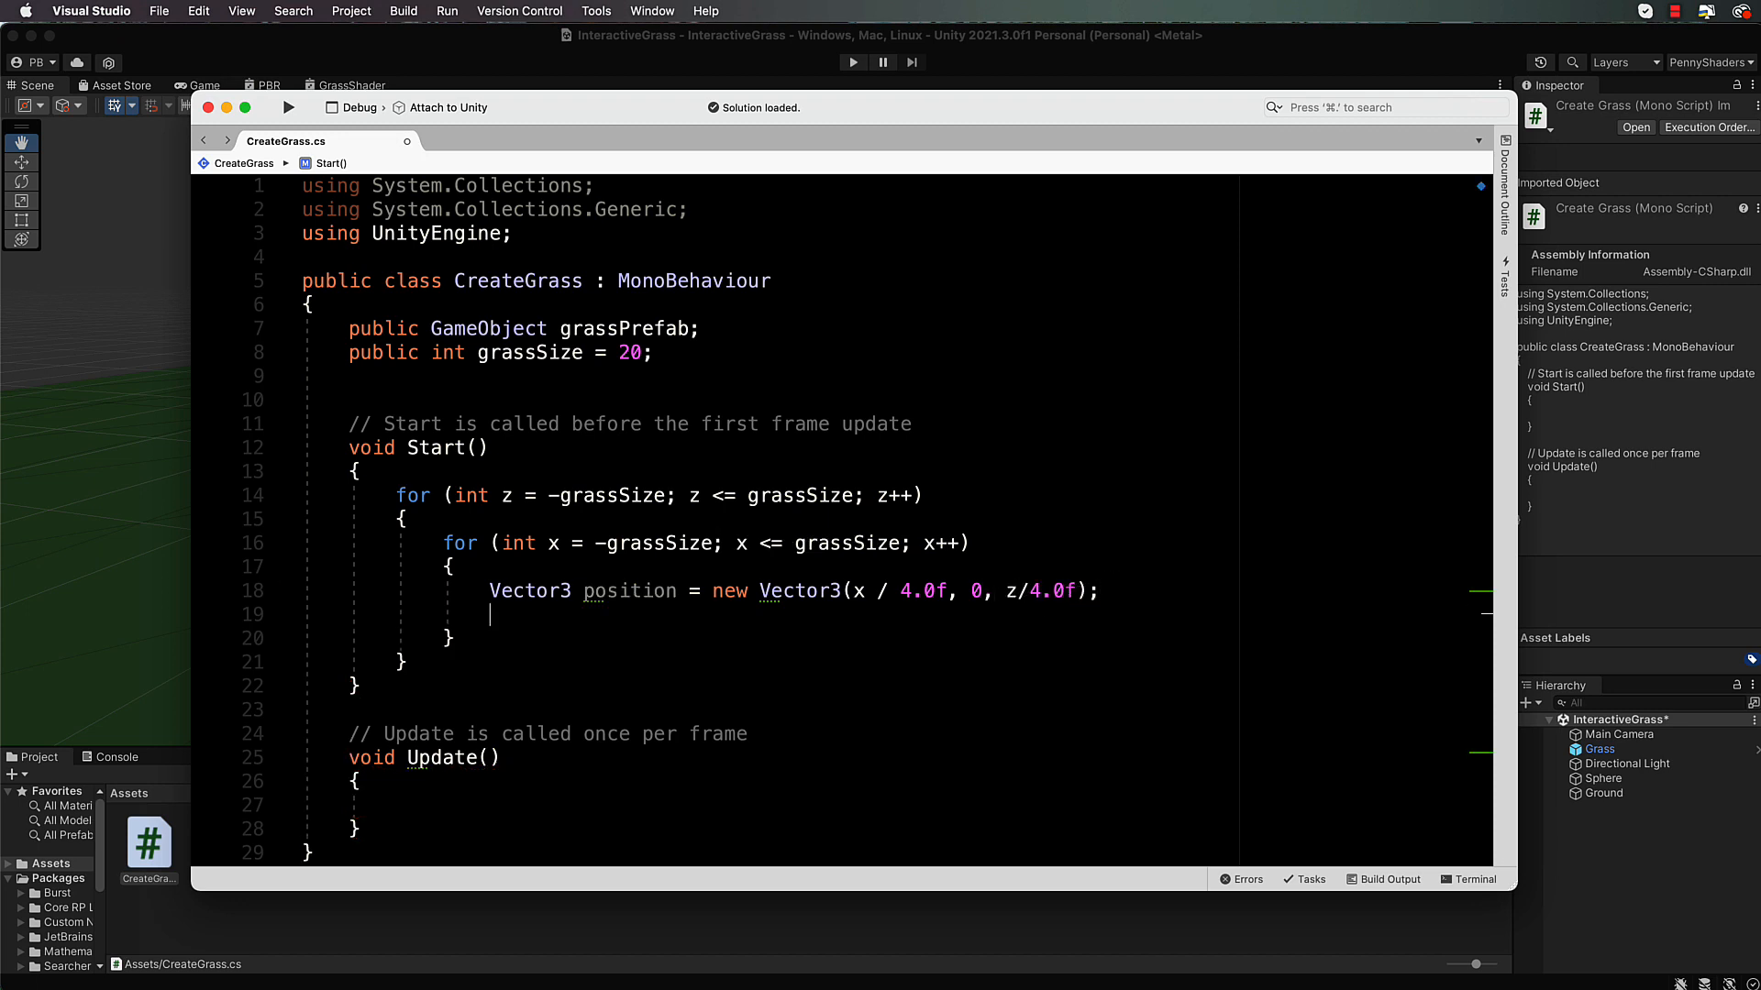
pyautogui.write('Game')
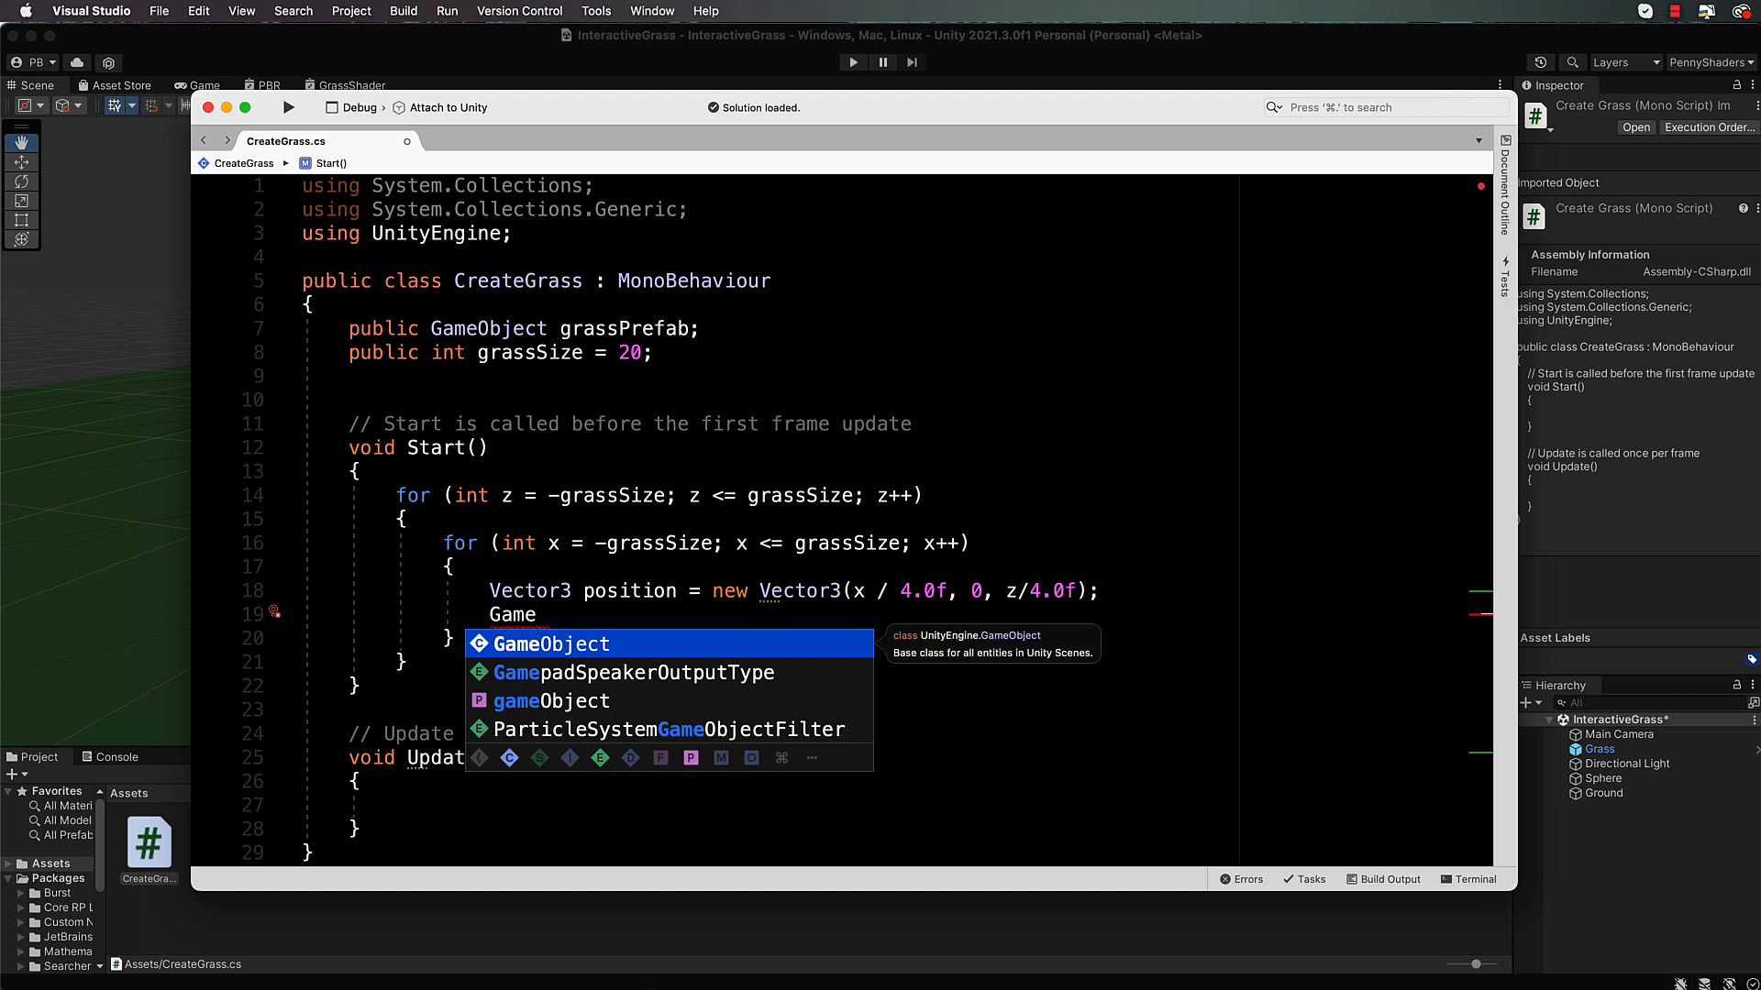
pyautogui.write('Object grass')
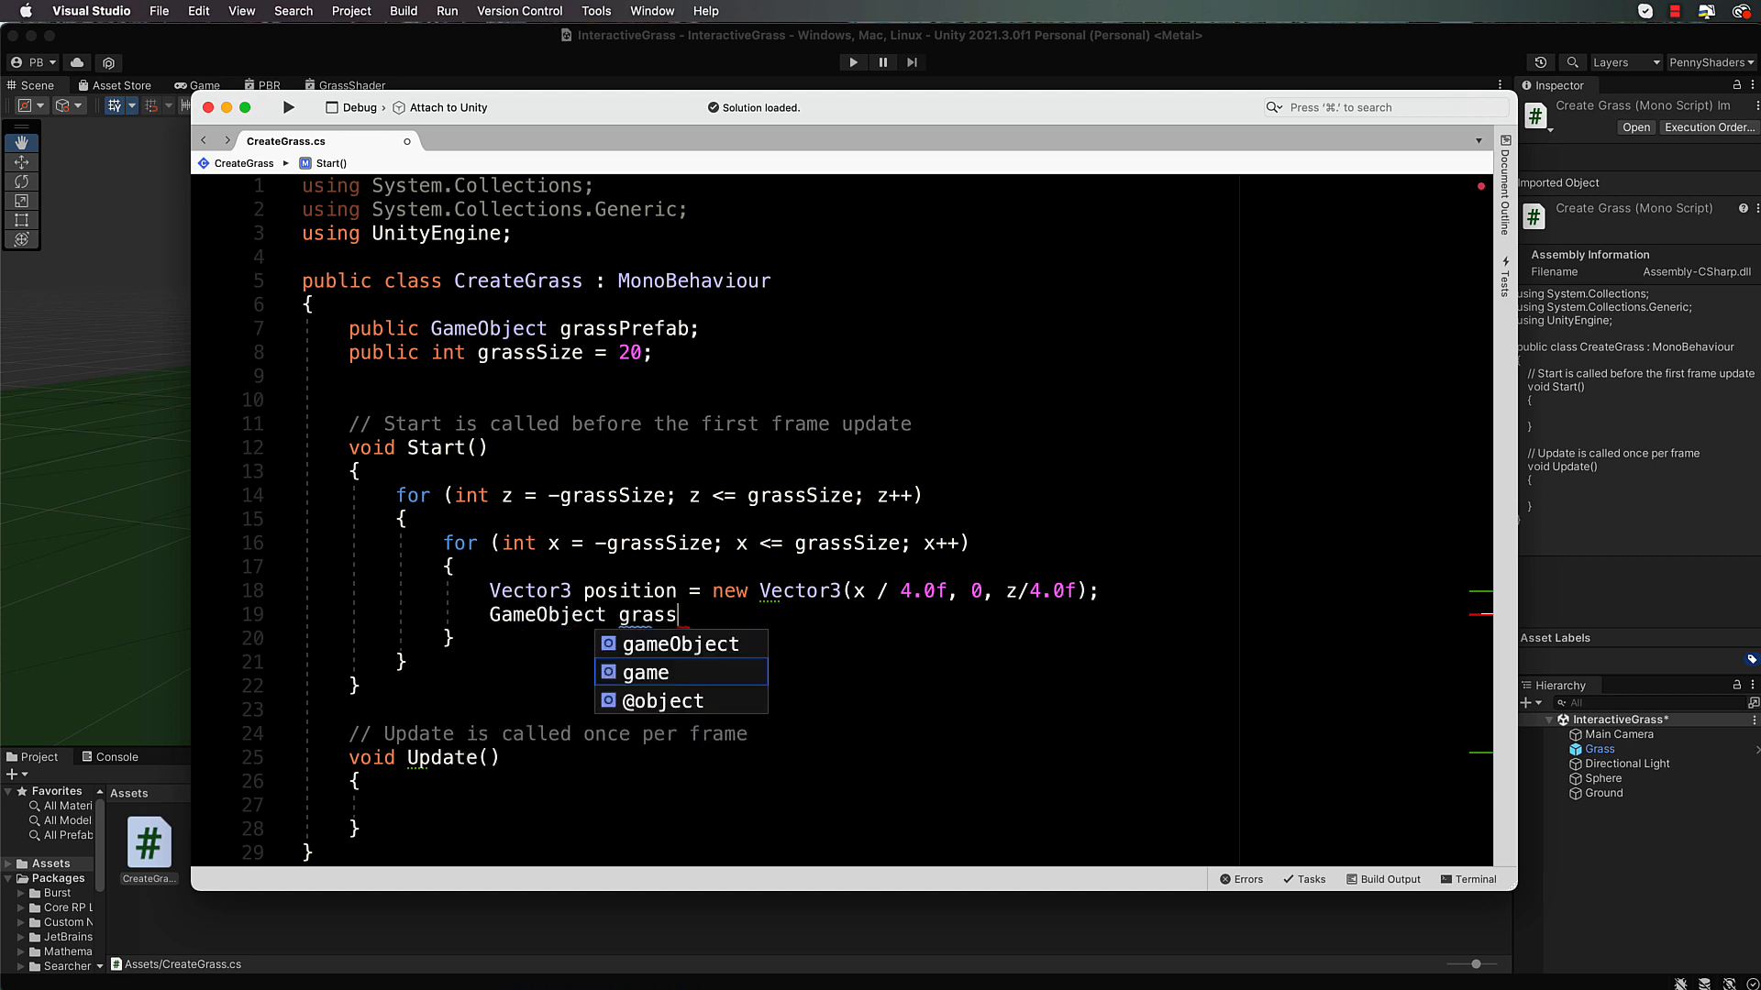
pyautogui.write(' = Insta')
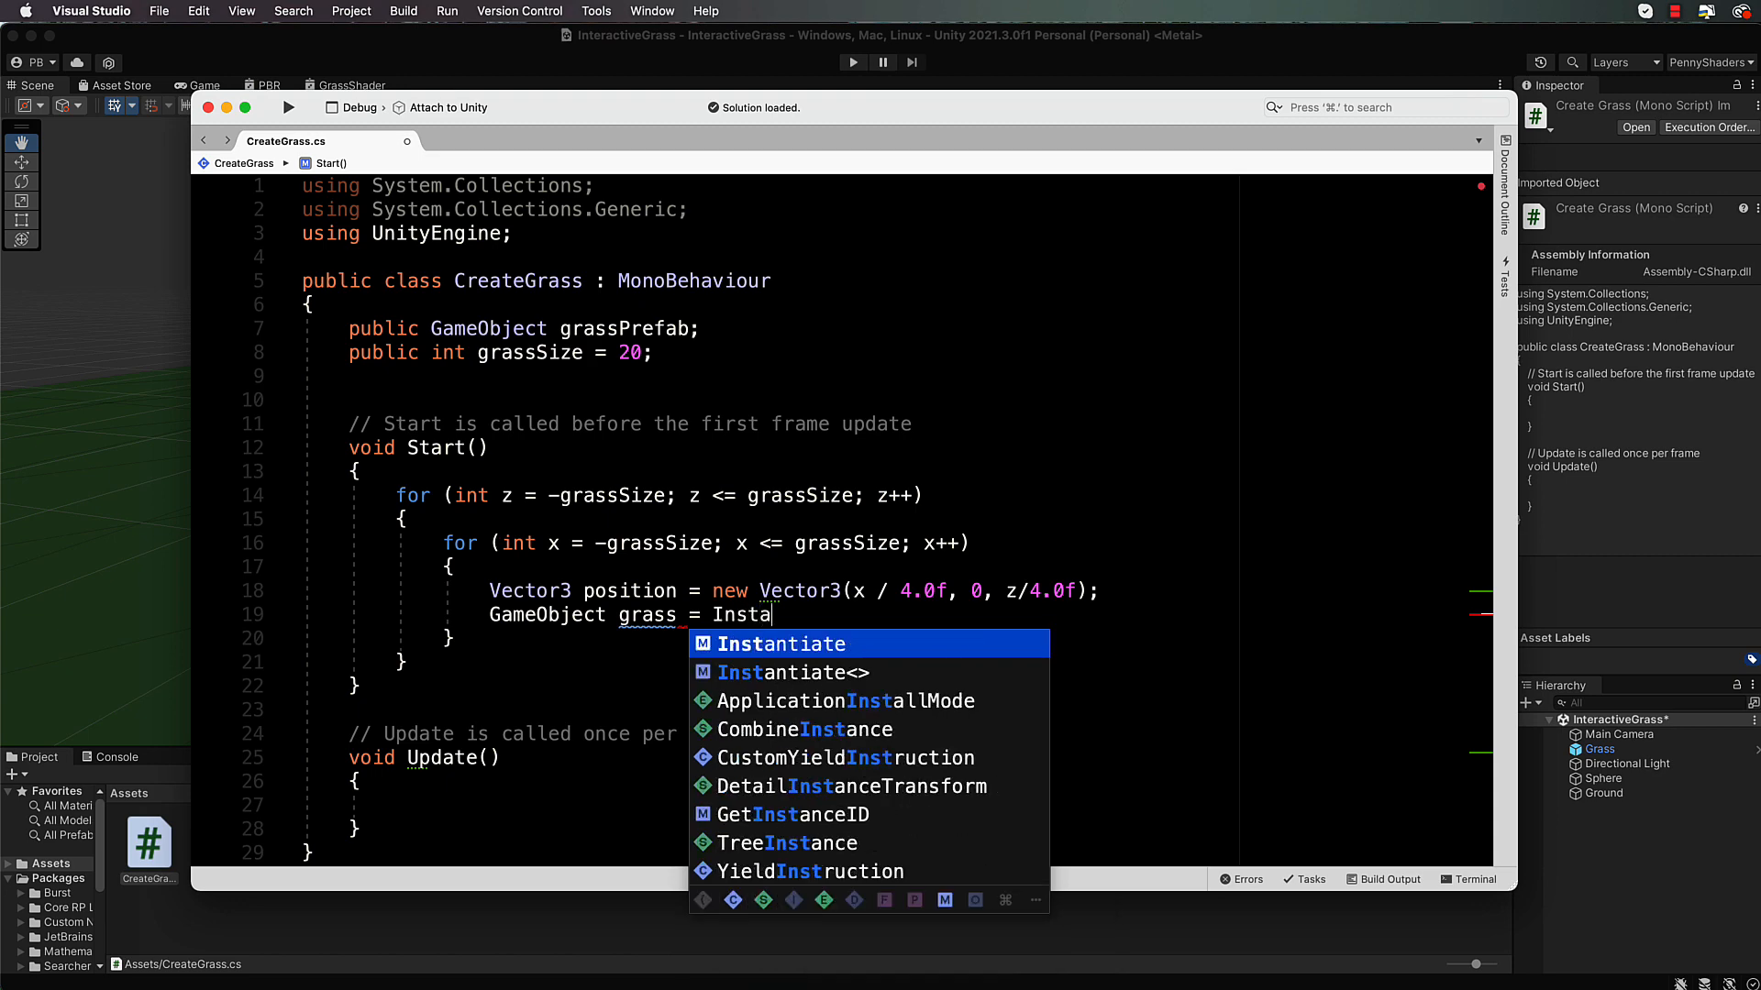
pyautogui.write('ntiate')
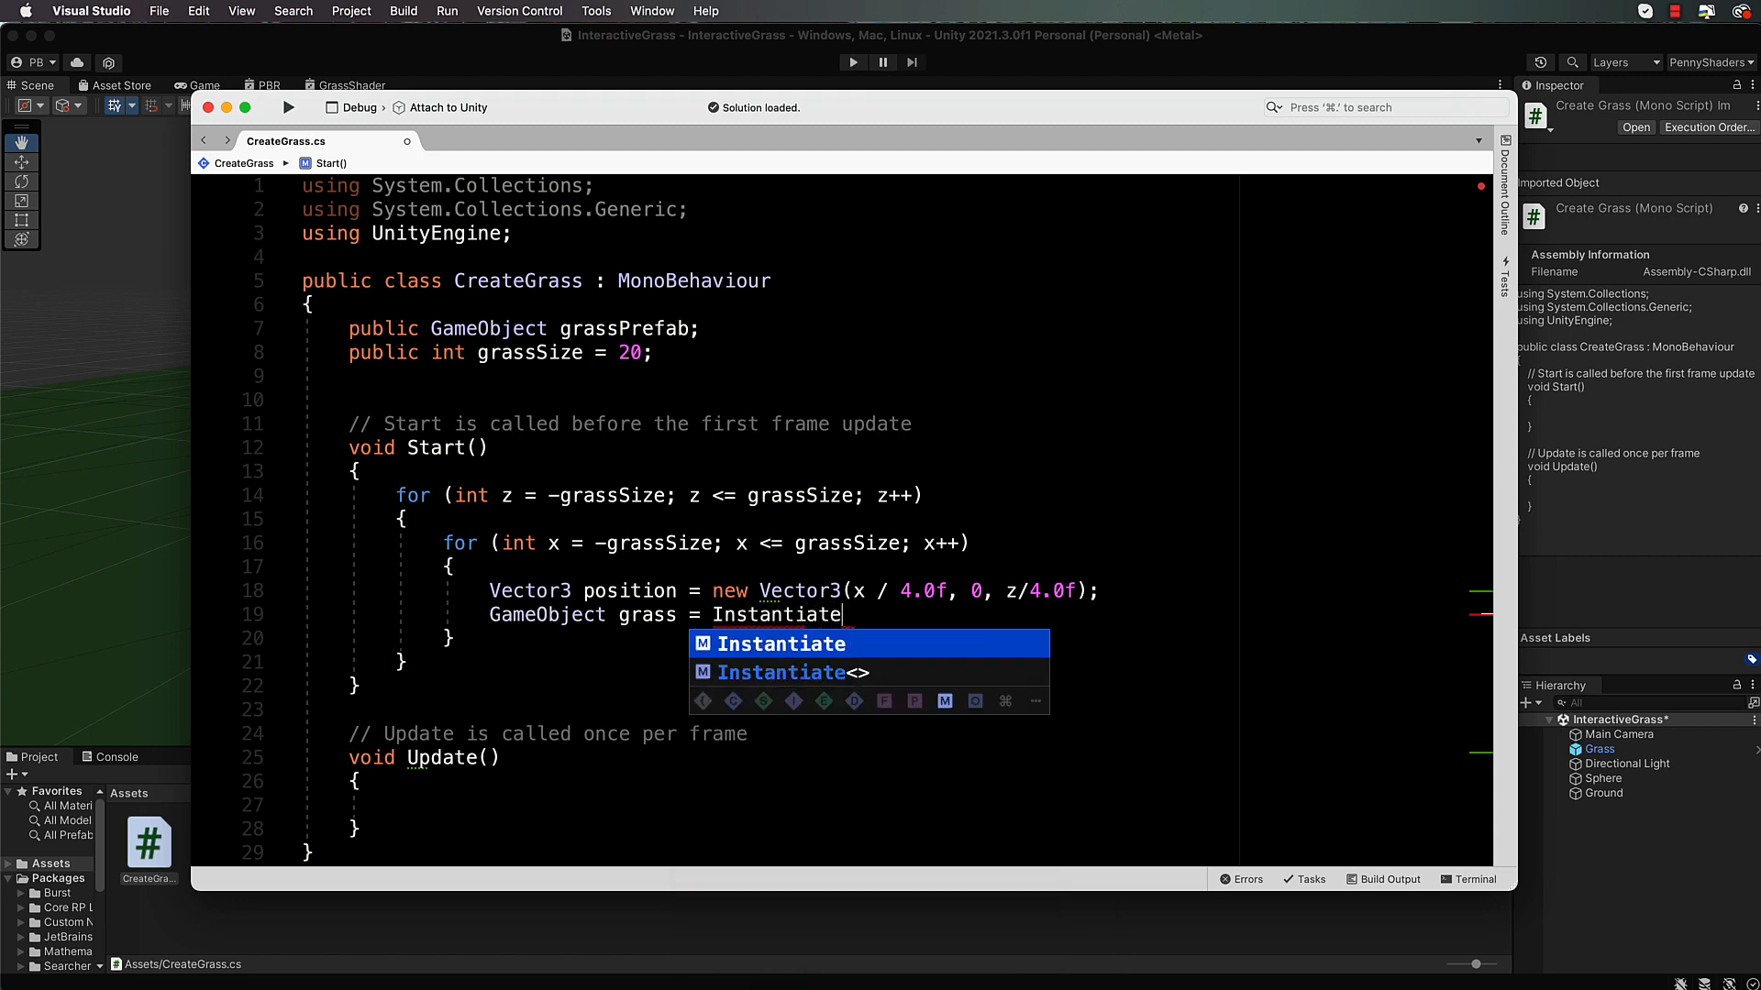
pyautogui.write('(grass')
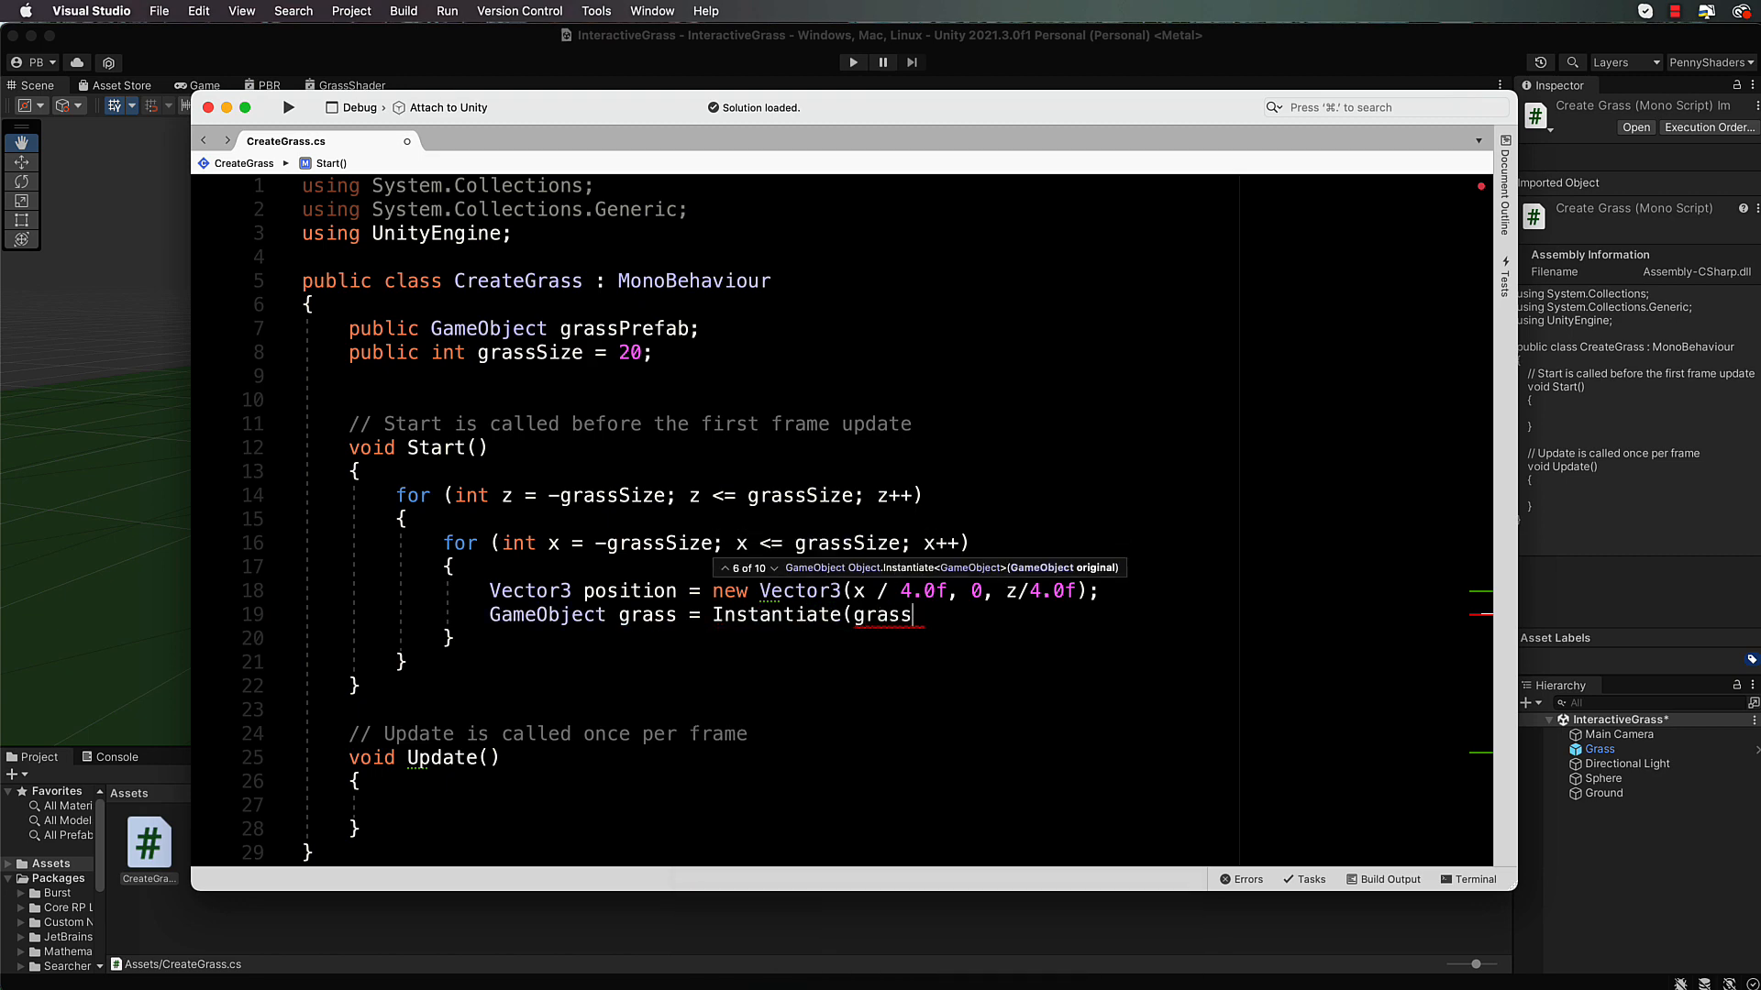
pyautogui.write('Prefab, positio')
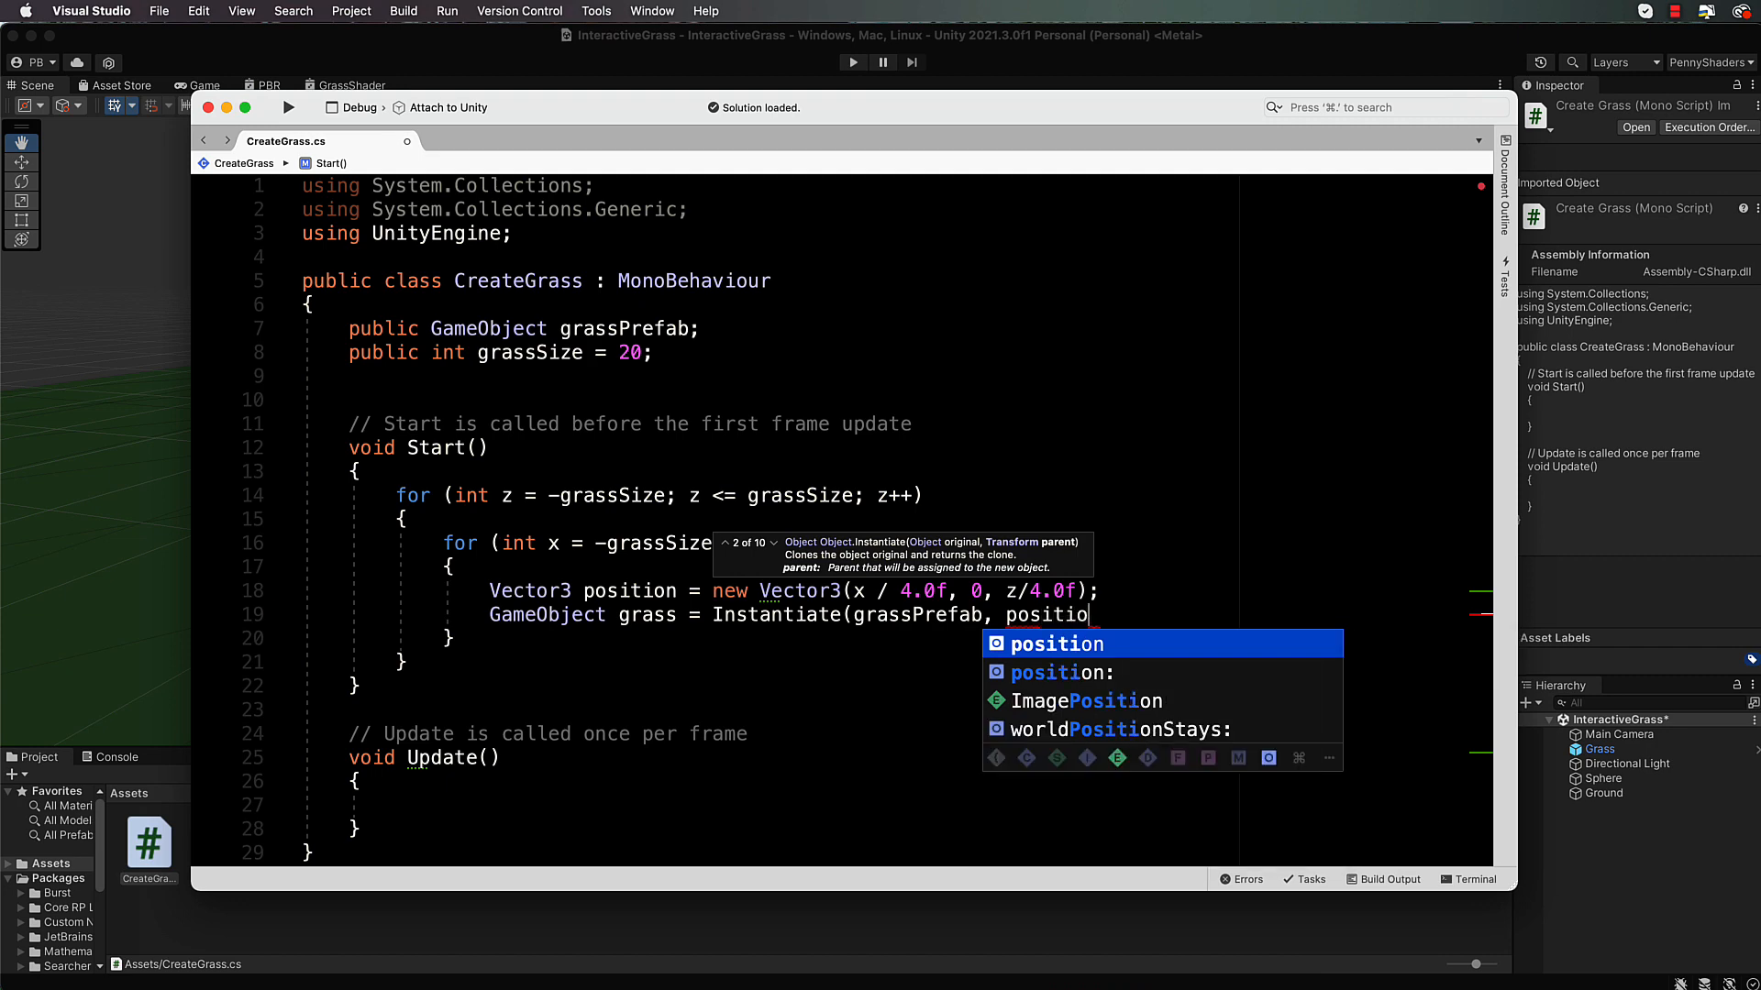
pyautogui.write('n, Qu')
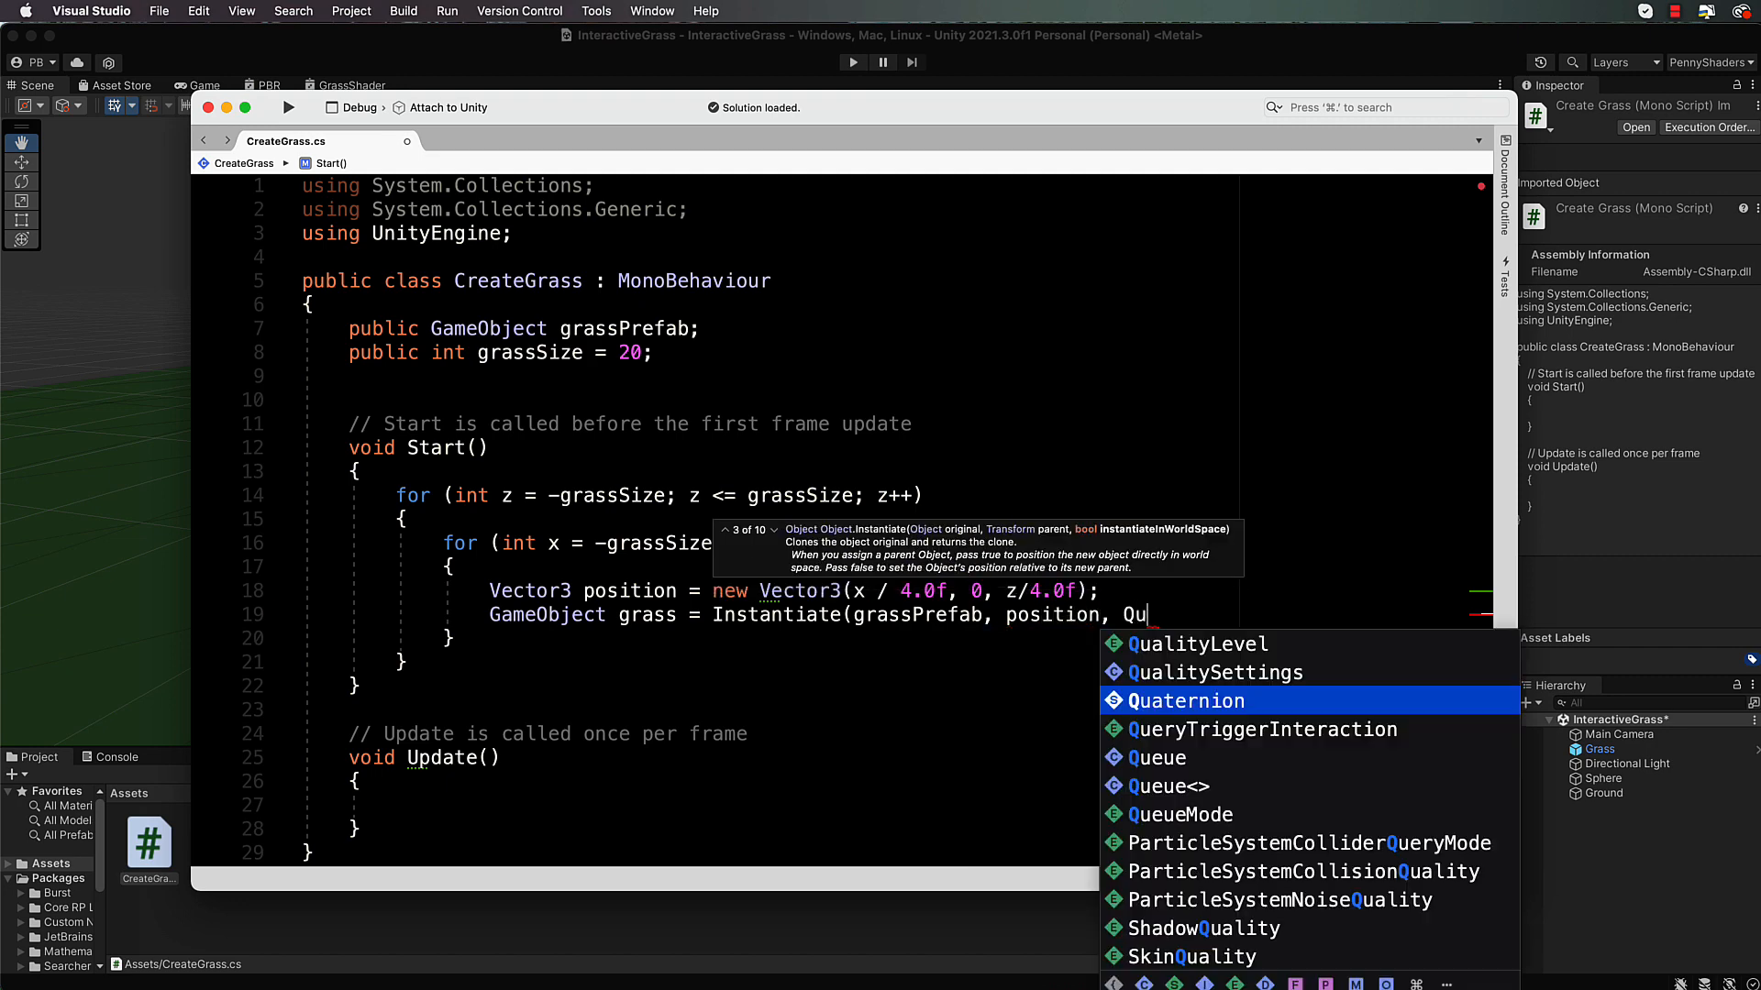
pyautogui.write('aternion.i')
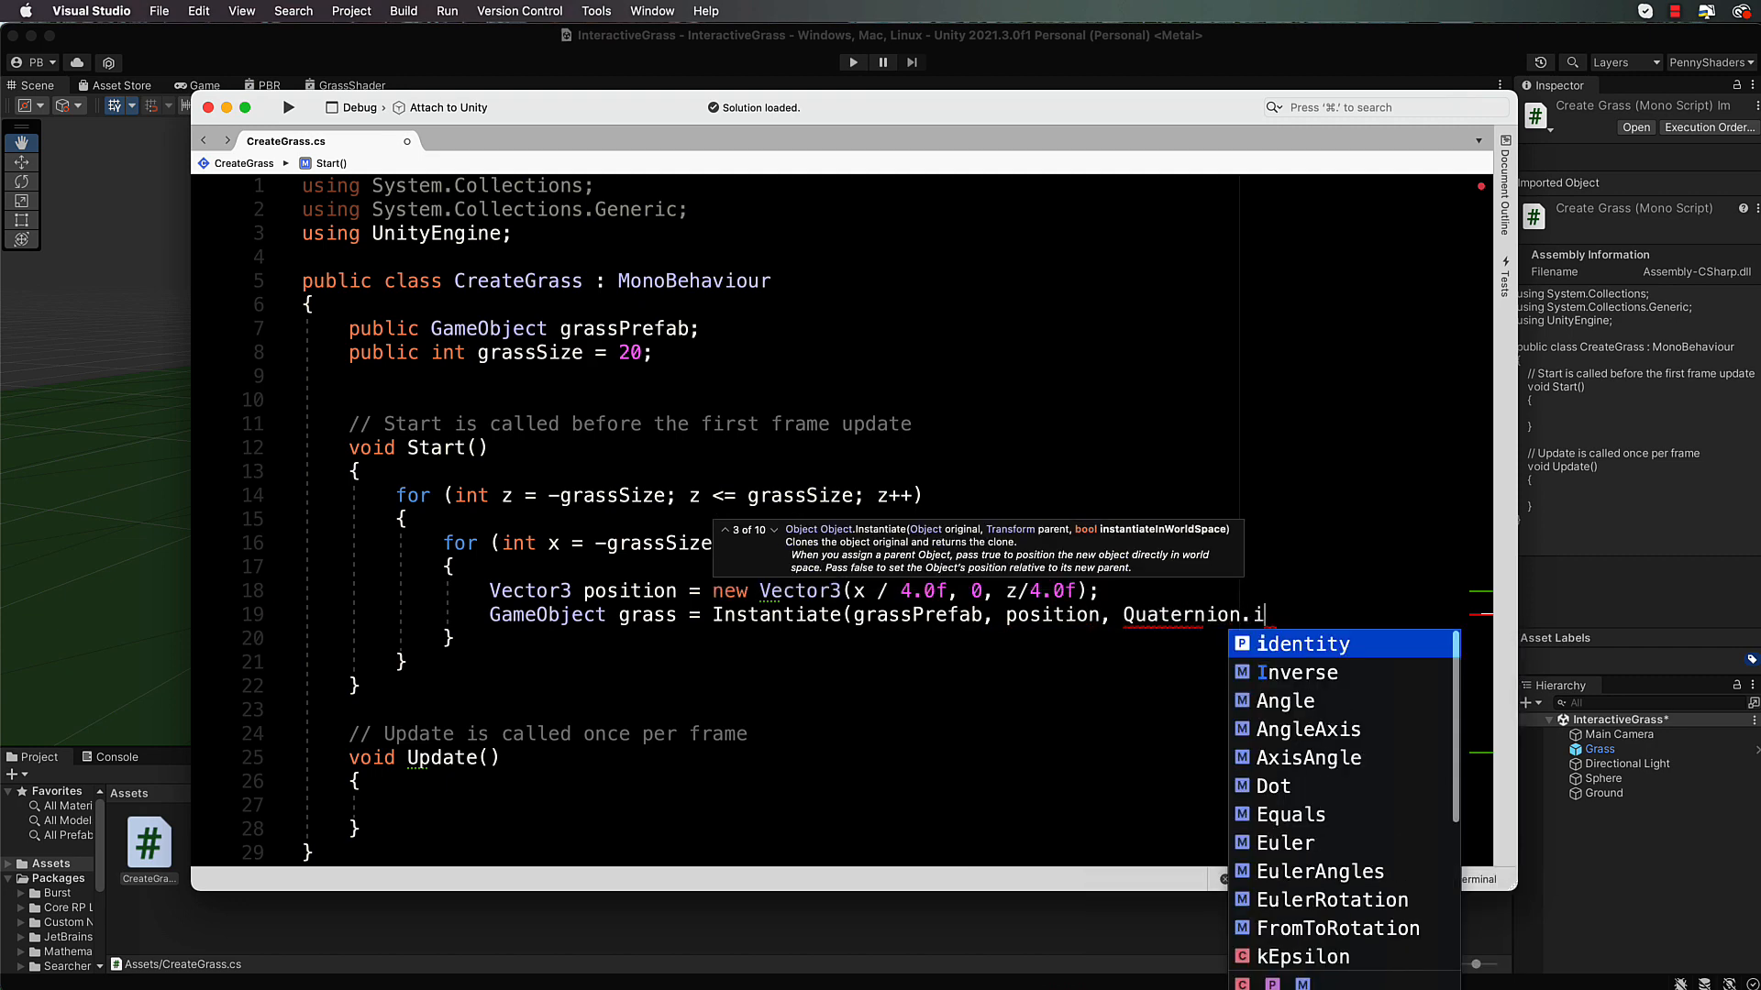
pyautogui.press('Return')
pyautogui.write(')')
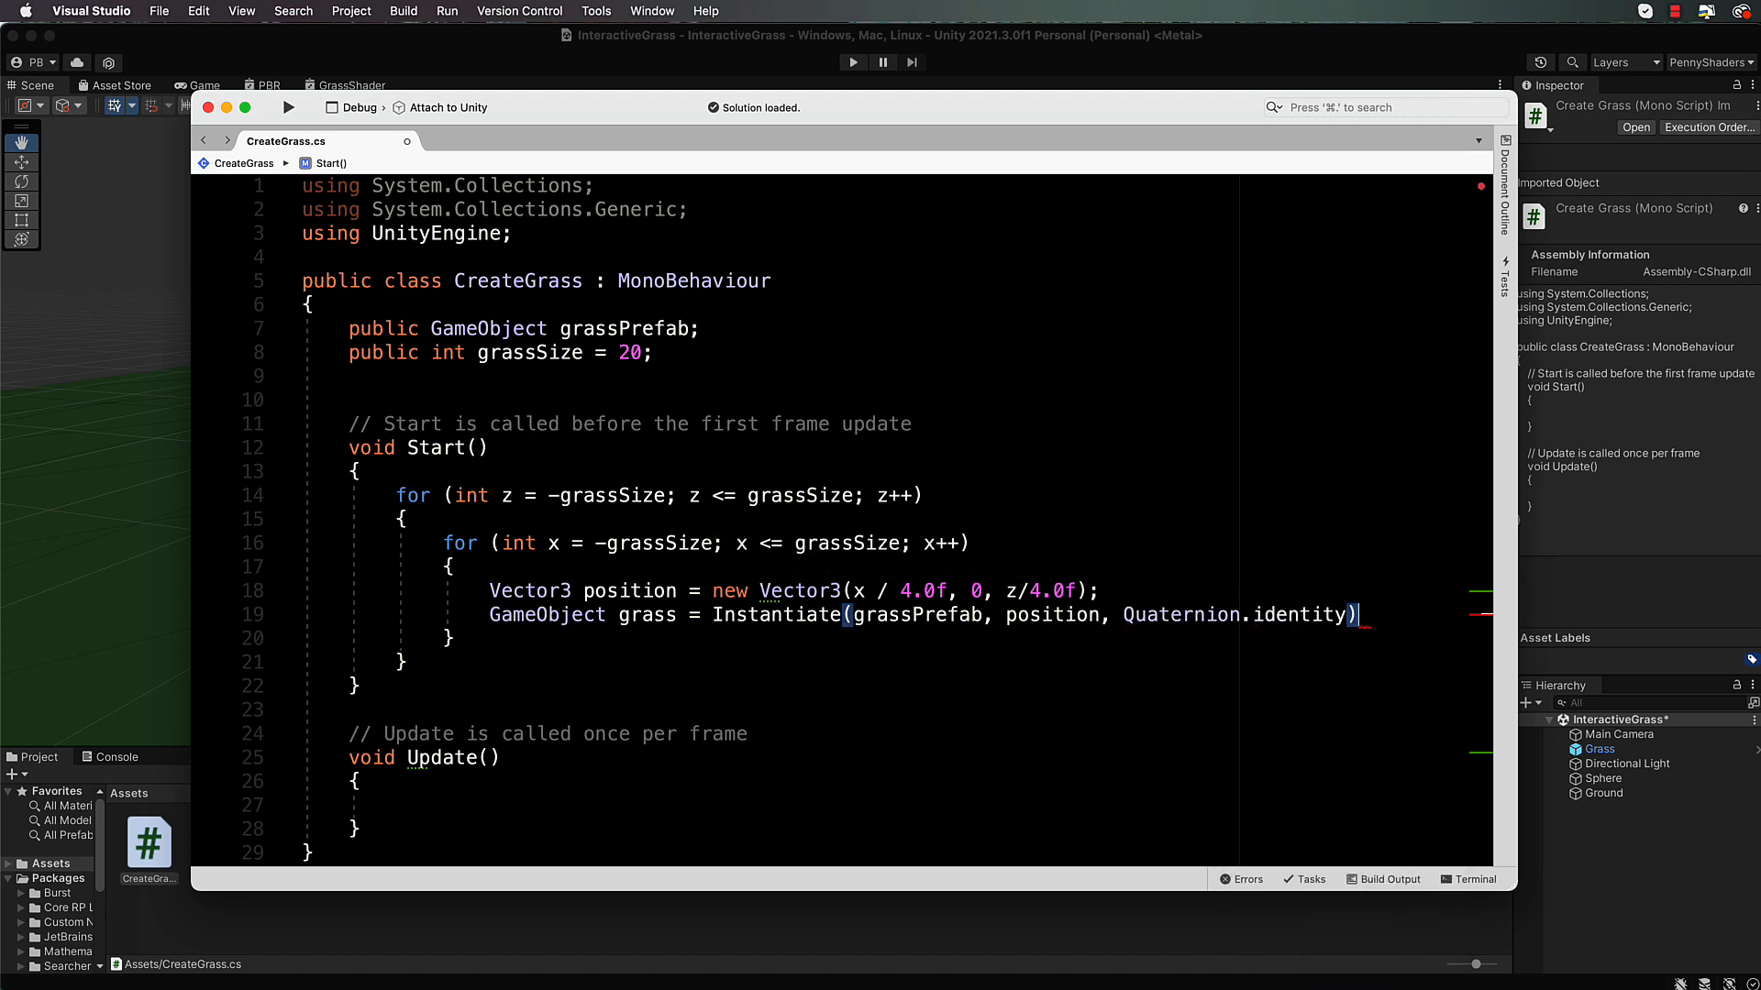
pyautogui.write(';')
# Below the Instantiate line, add grass.transform.localScale = new Vector3(1, Random.Range(0.8f, 1.2f), 1); and save the script
pyautogui.press('Return')
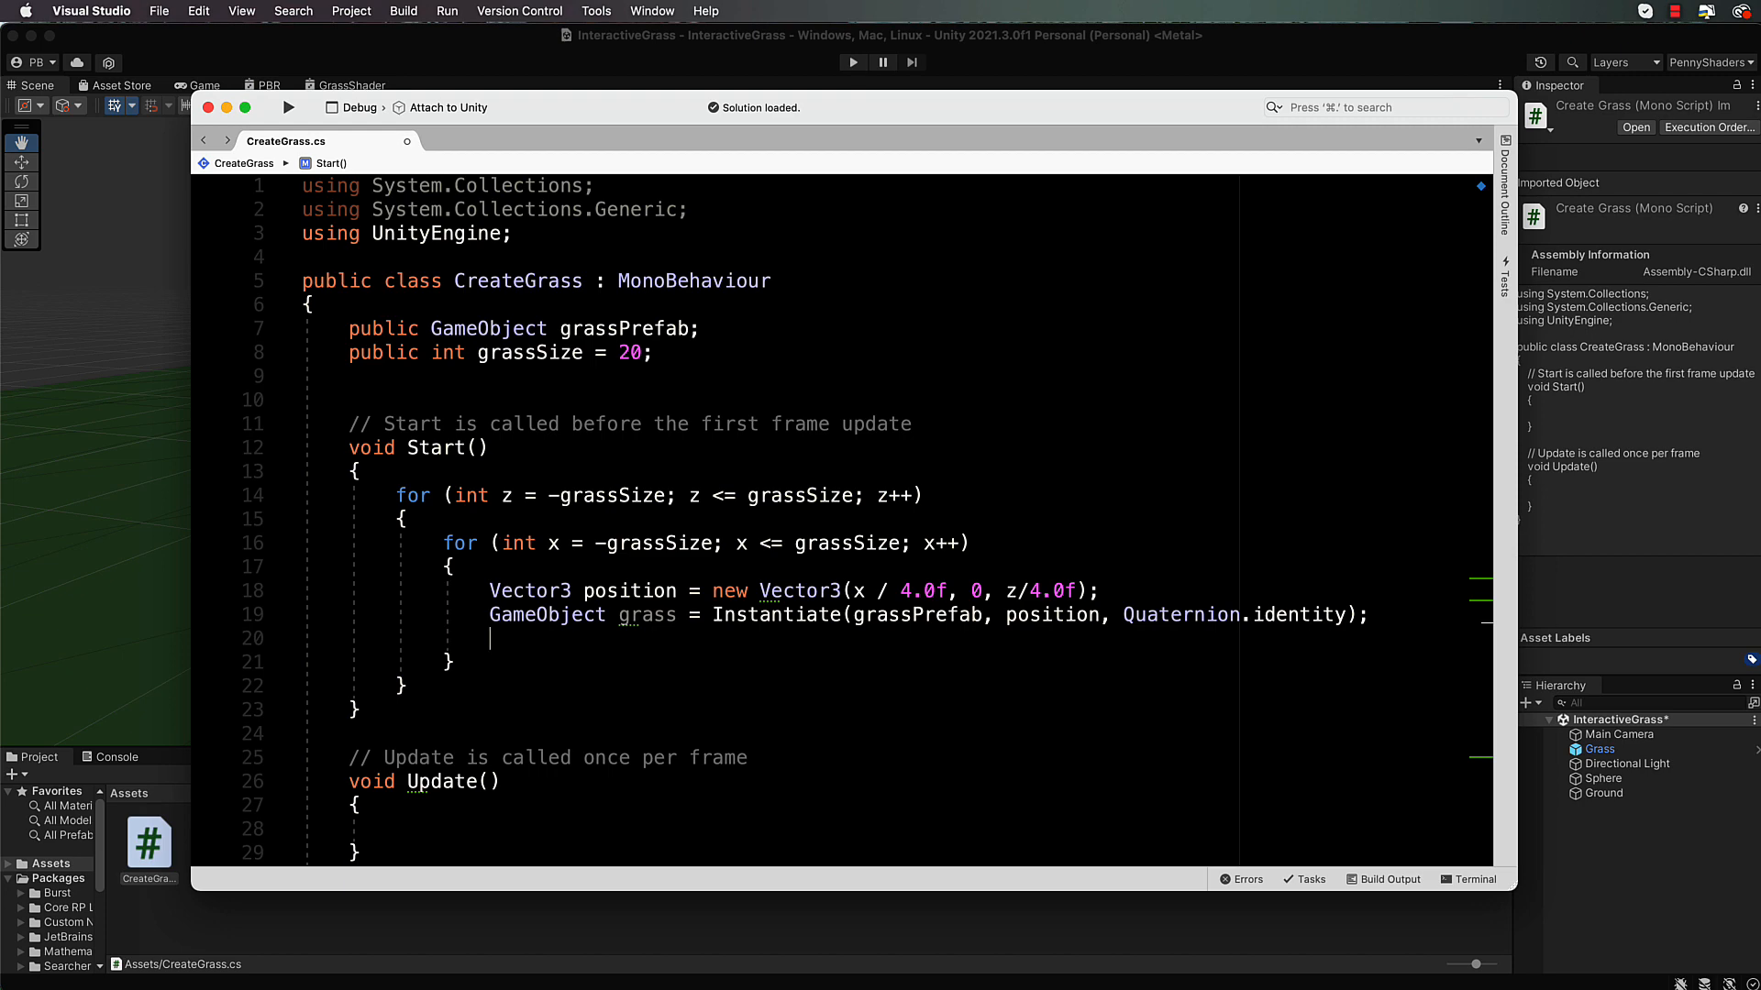
pyautogui.write('grass.tra')
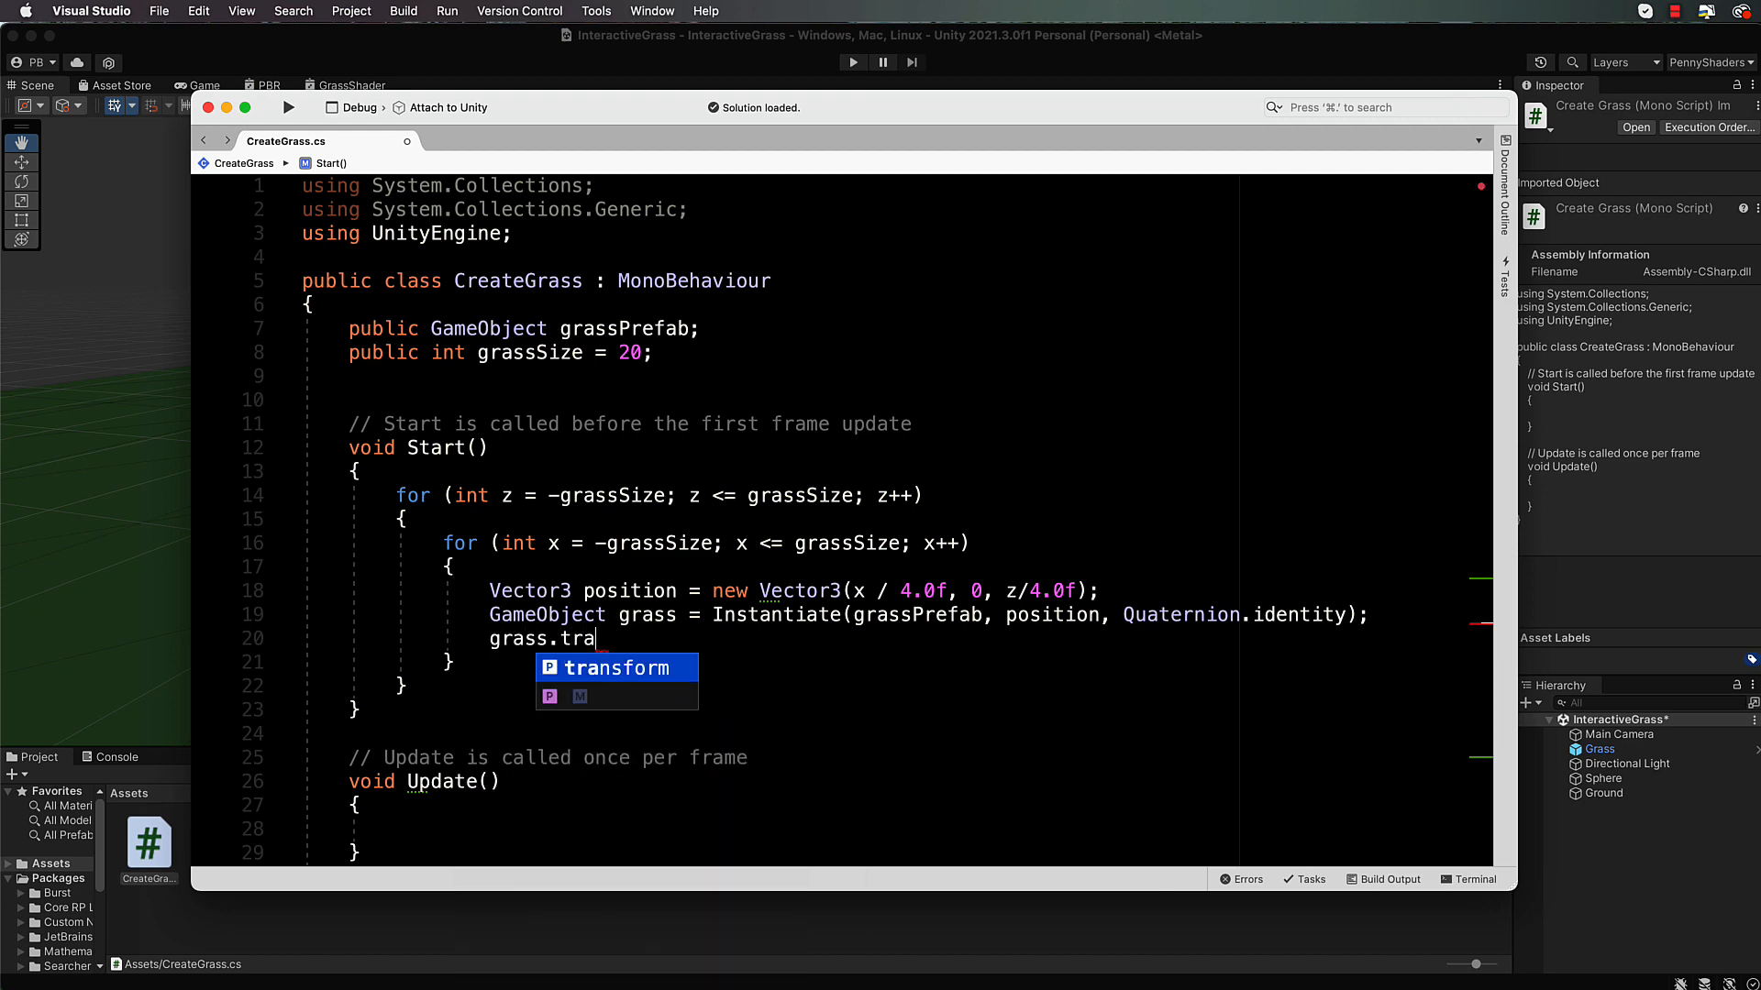
pyautogui.write('nsform.loca')
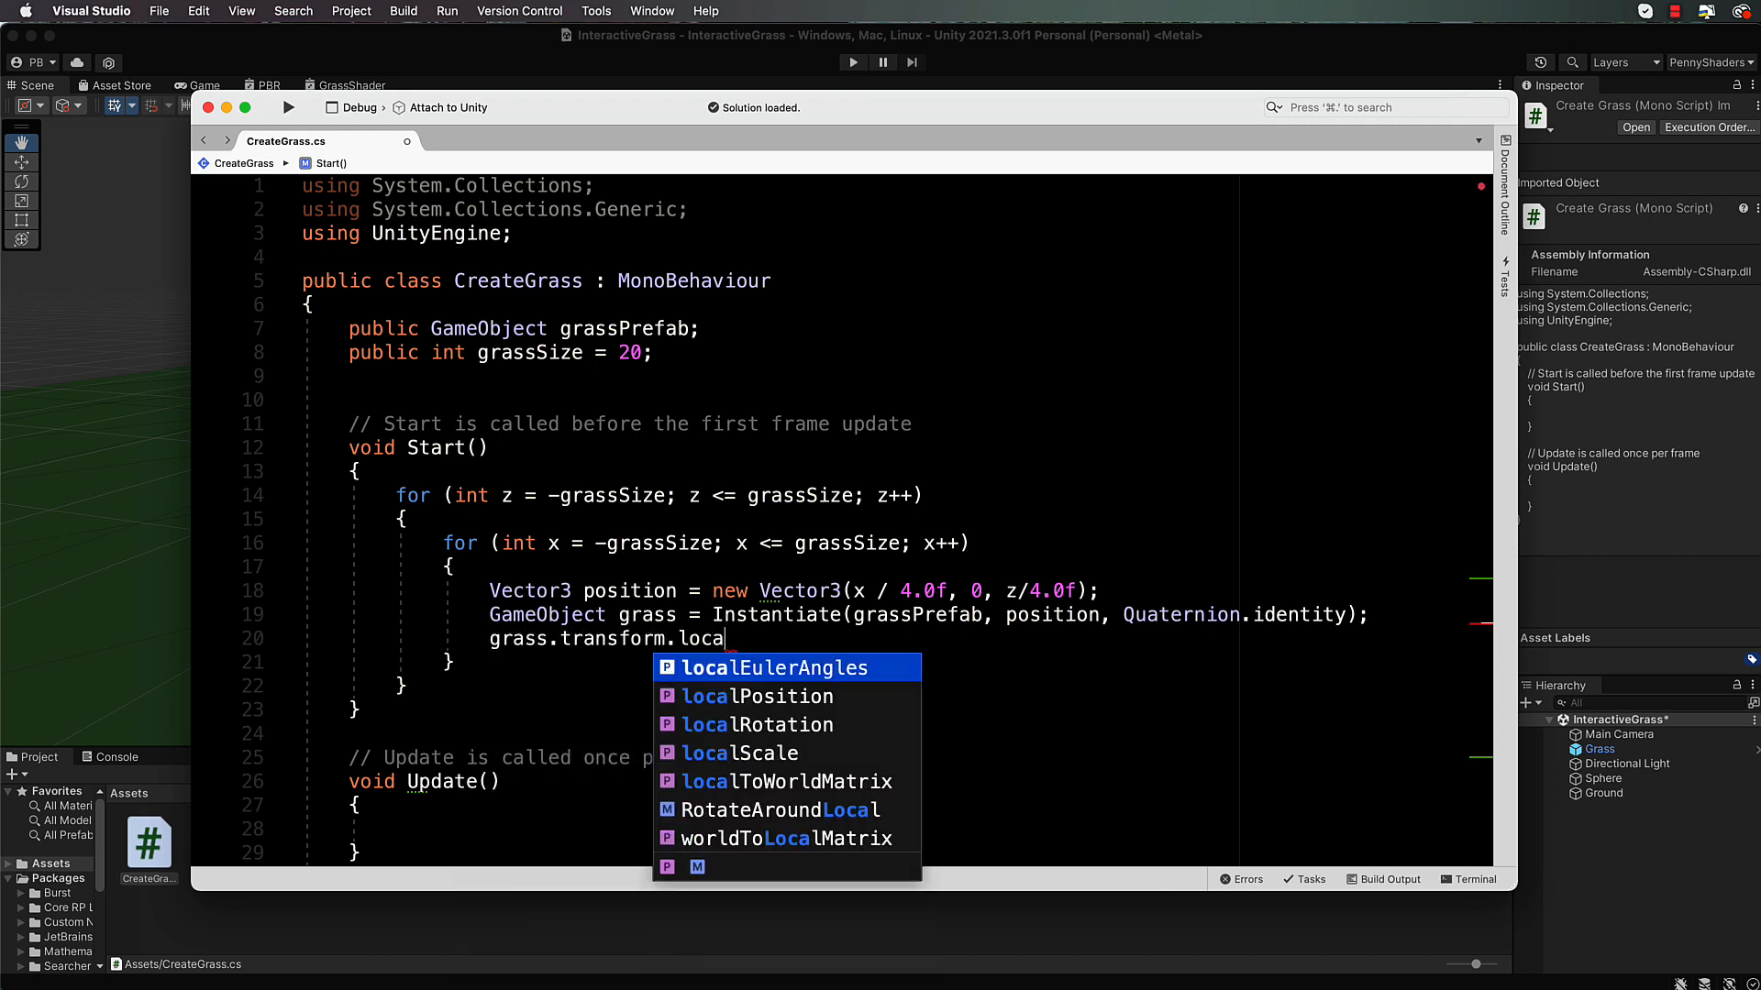
pyautogui.write('lScale')
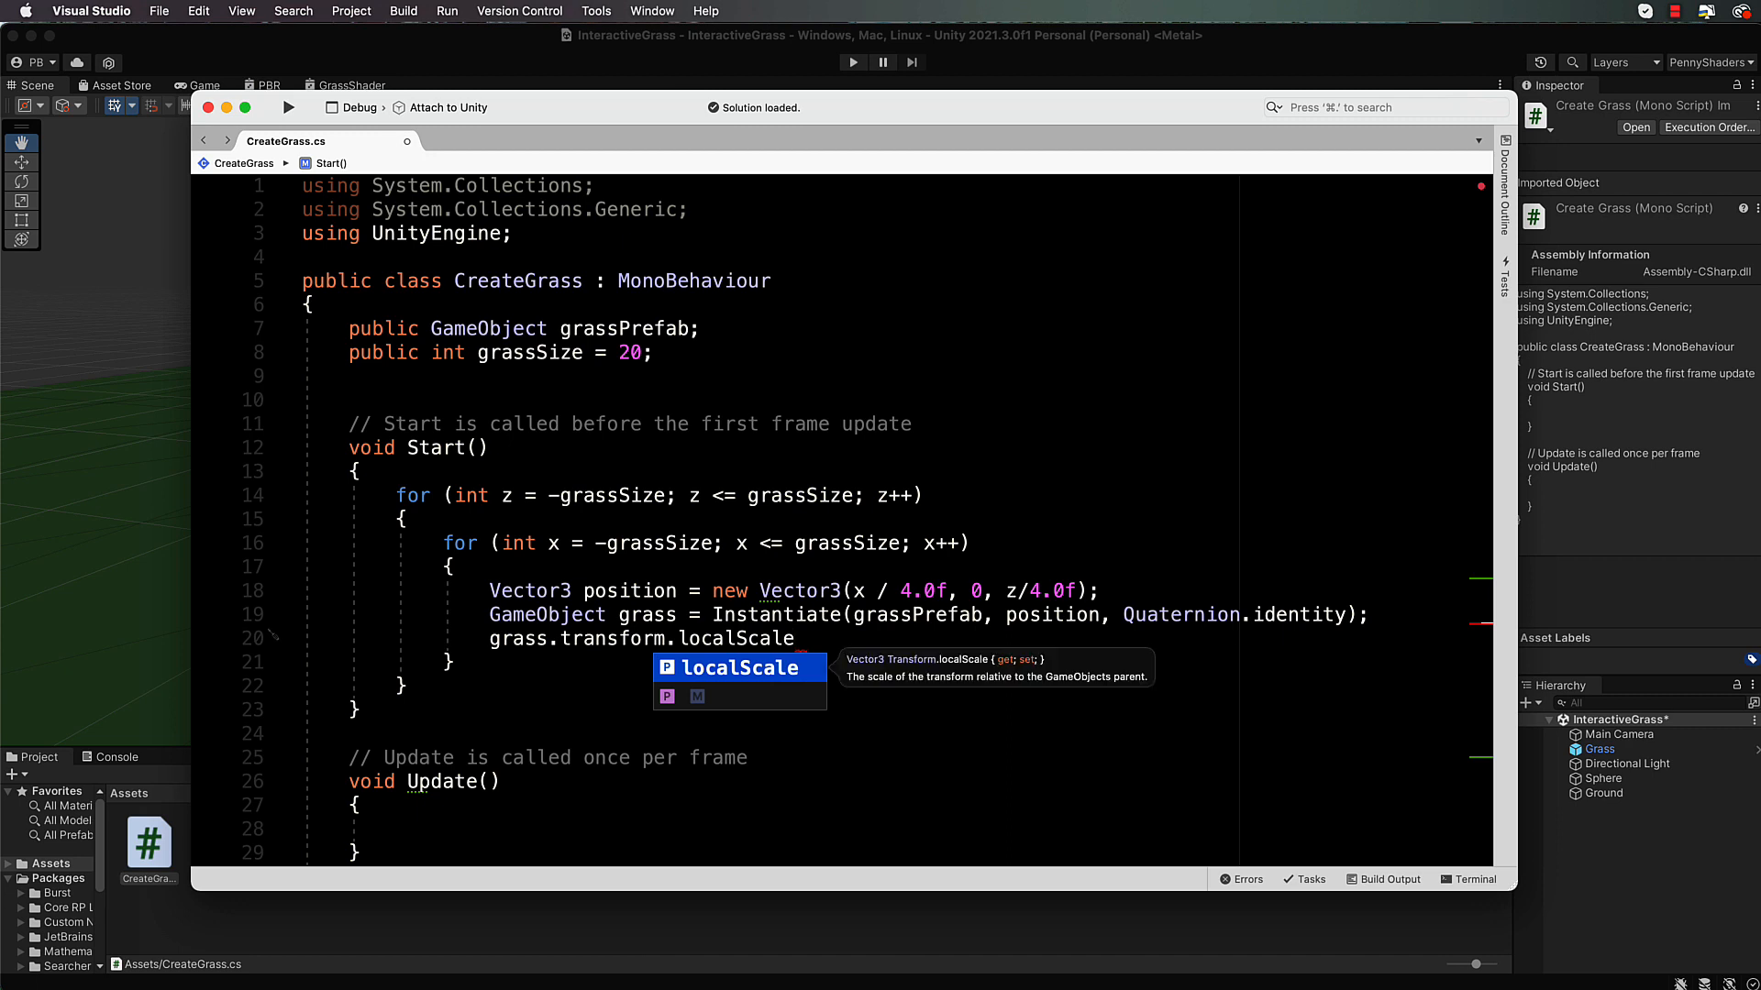
pyautogui.write(' =')
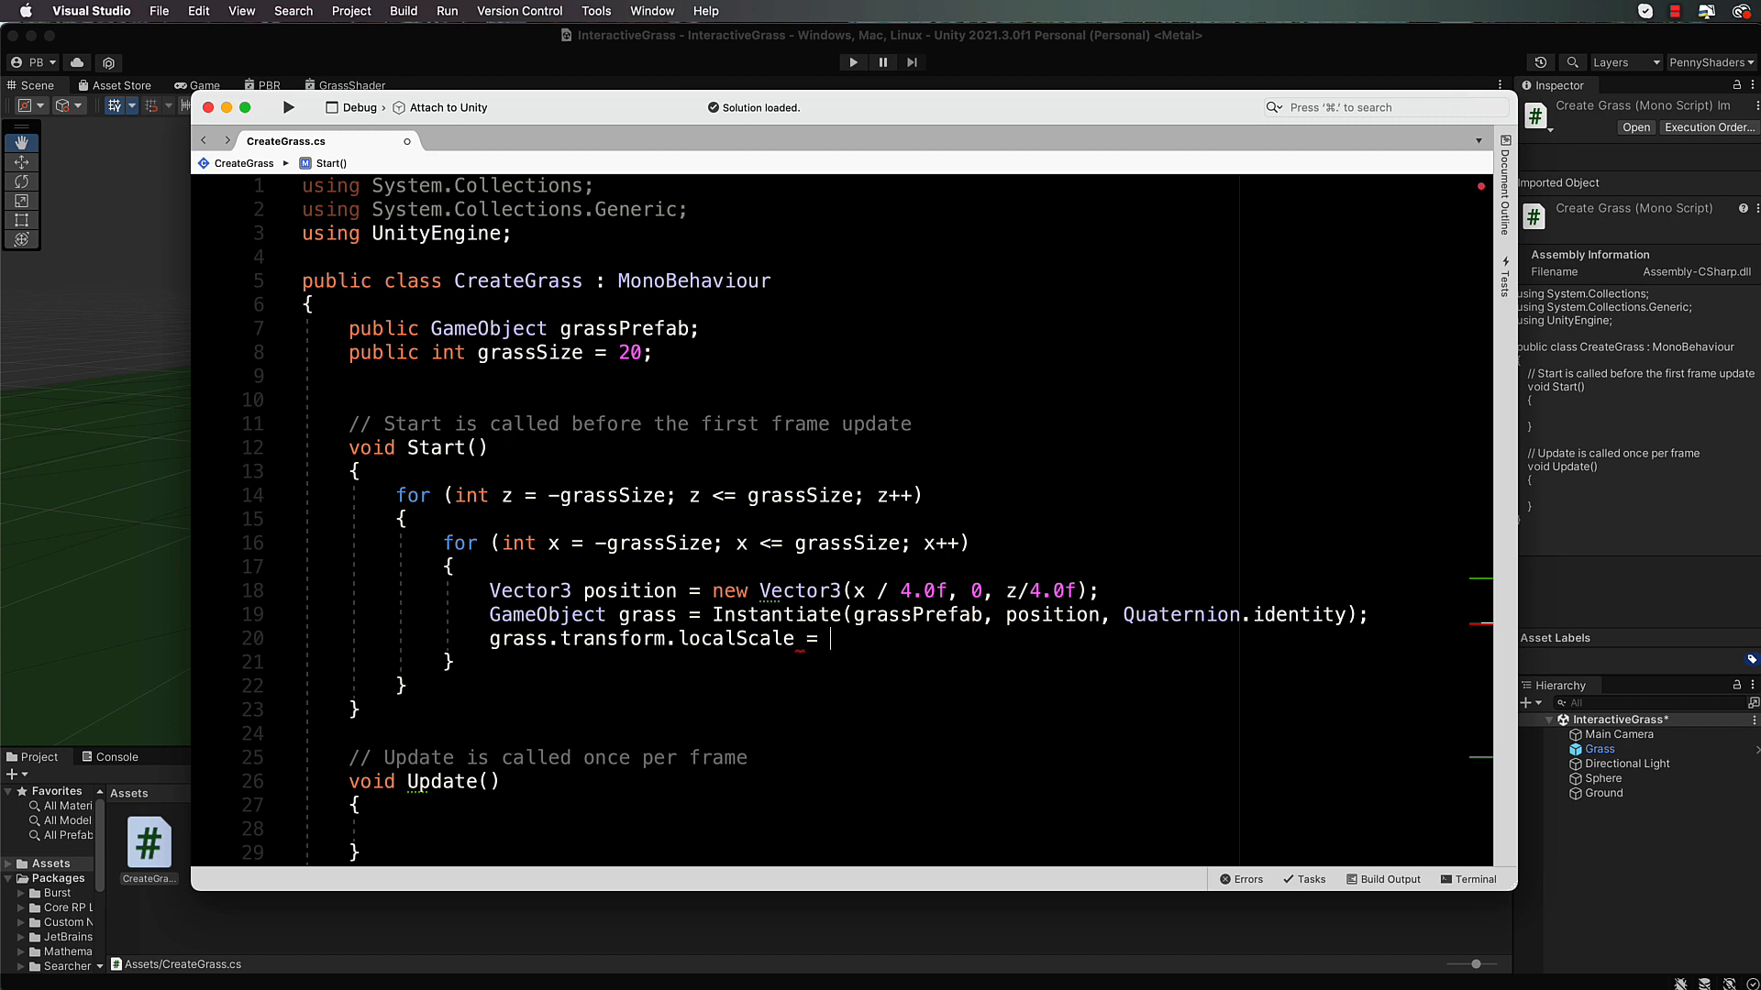
pyautogui.write(' new Vector')
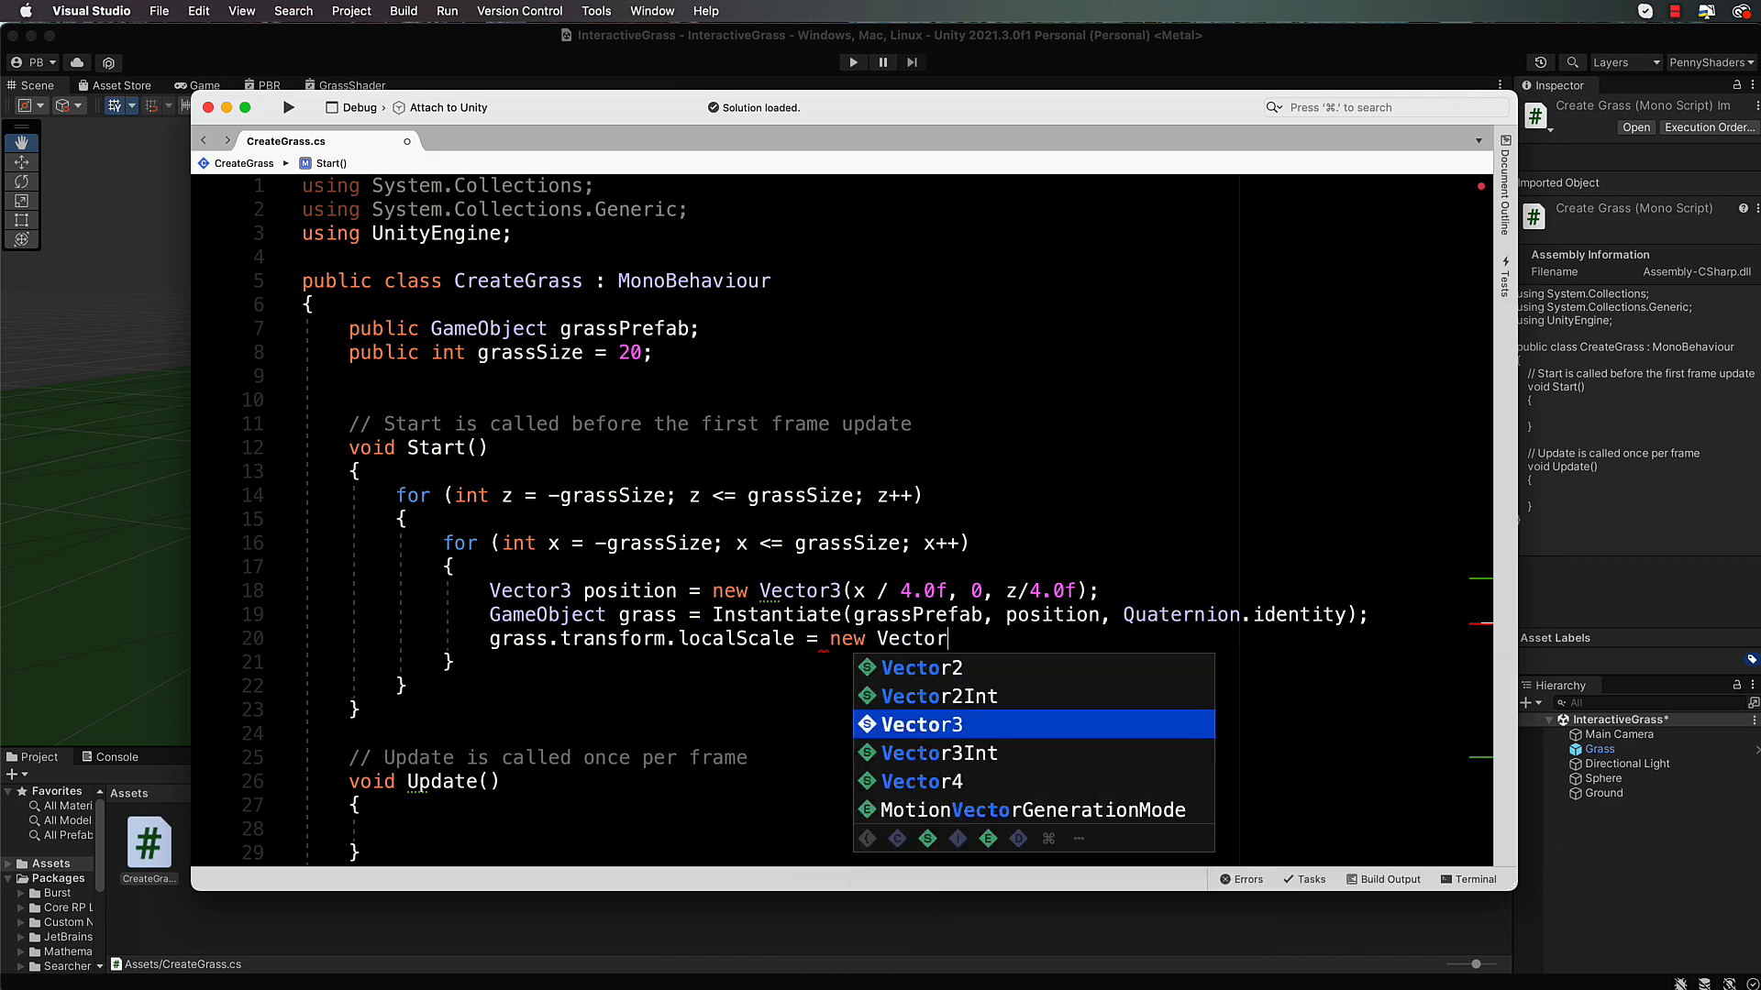
pyautogui.write('3(')
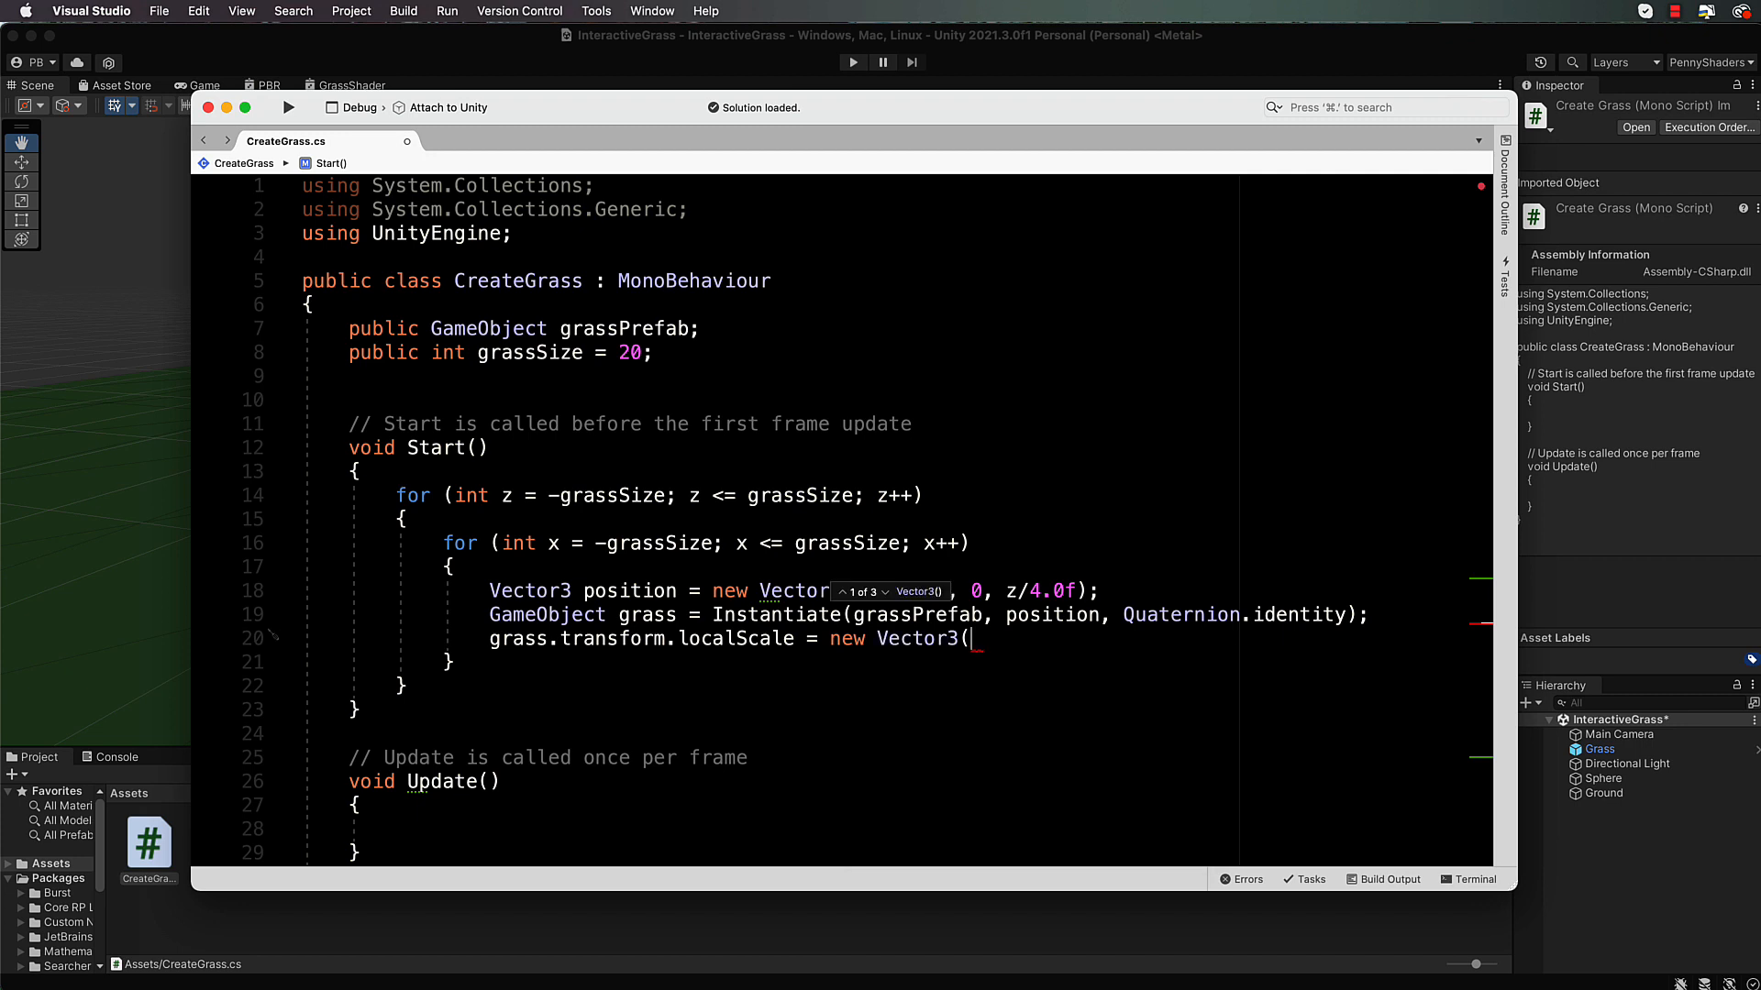
pyautogui.write('1, ')
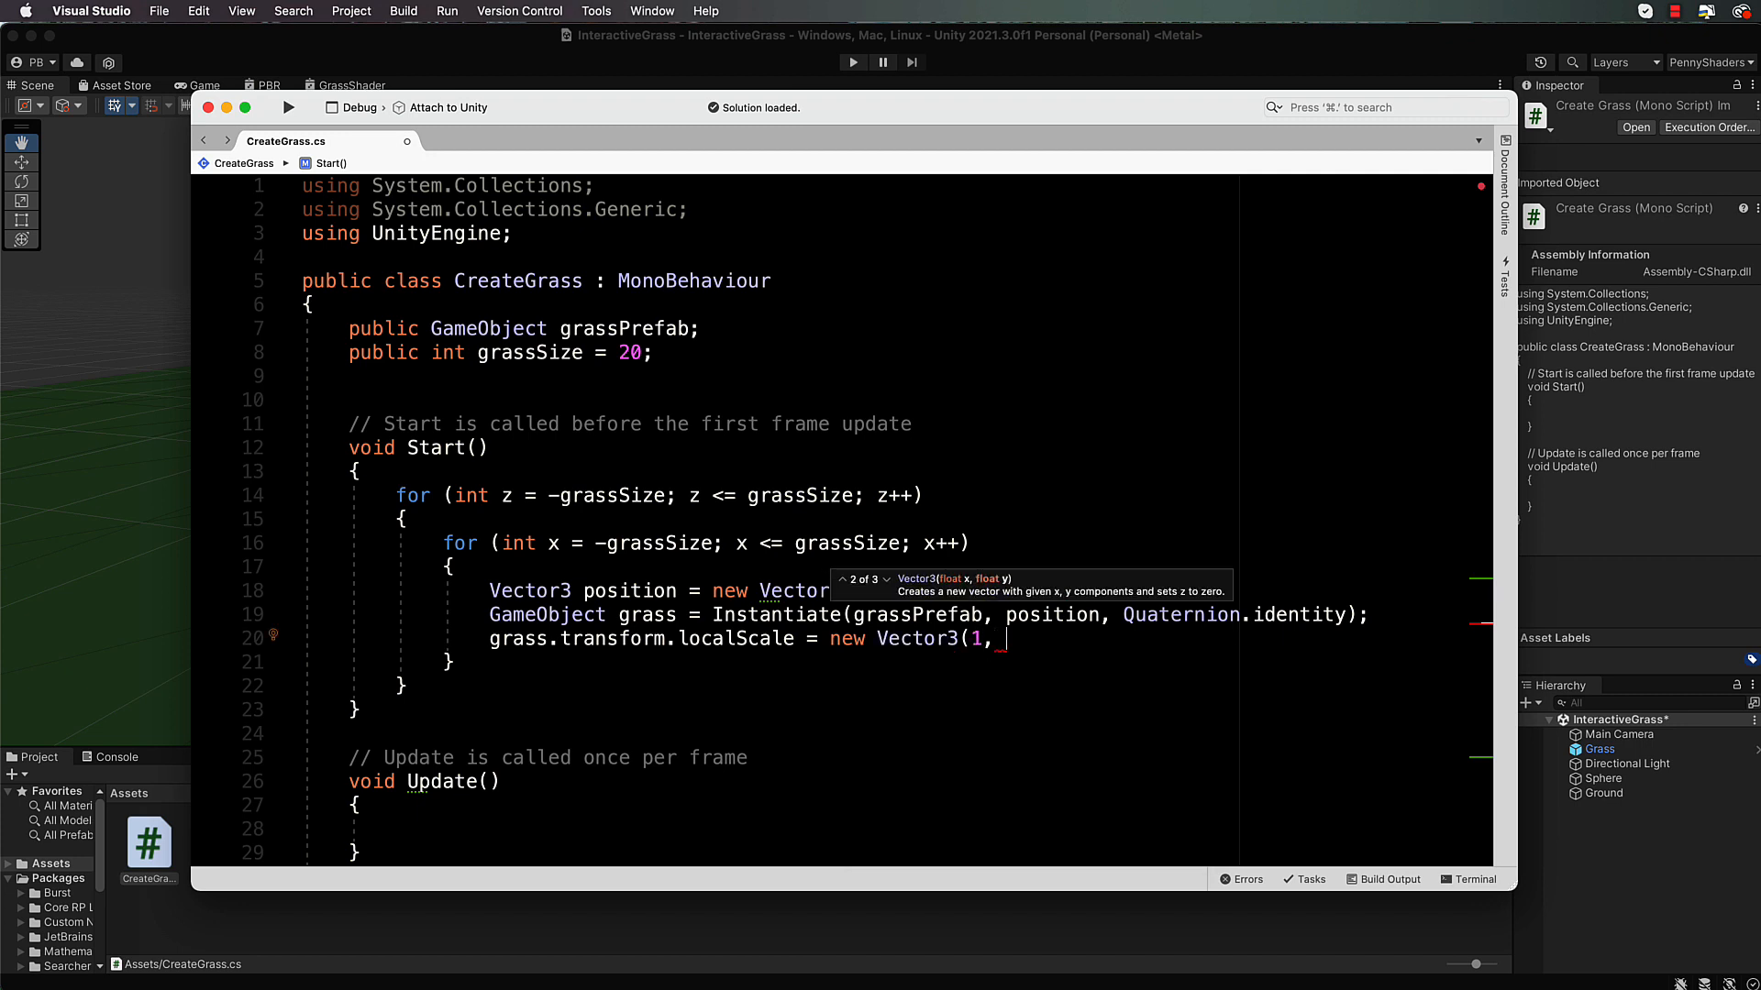
pyautogui.write('Random')
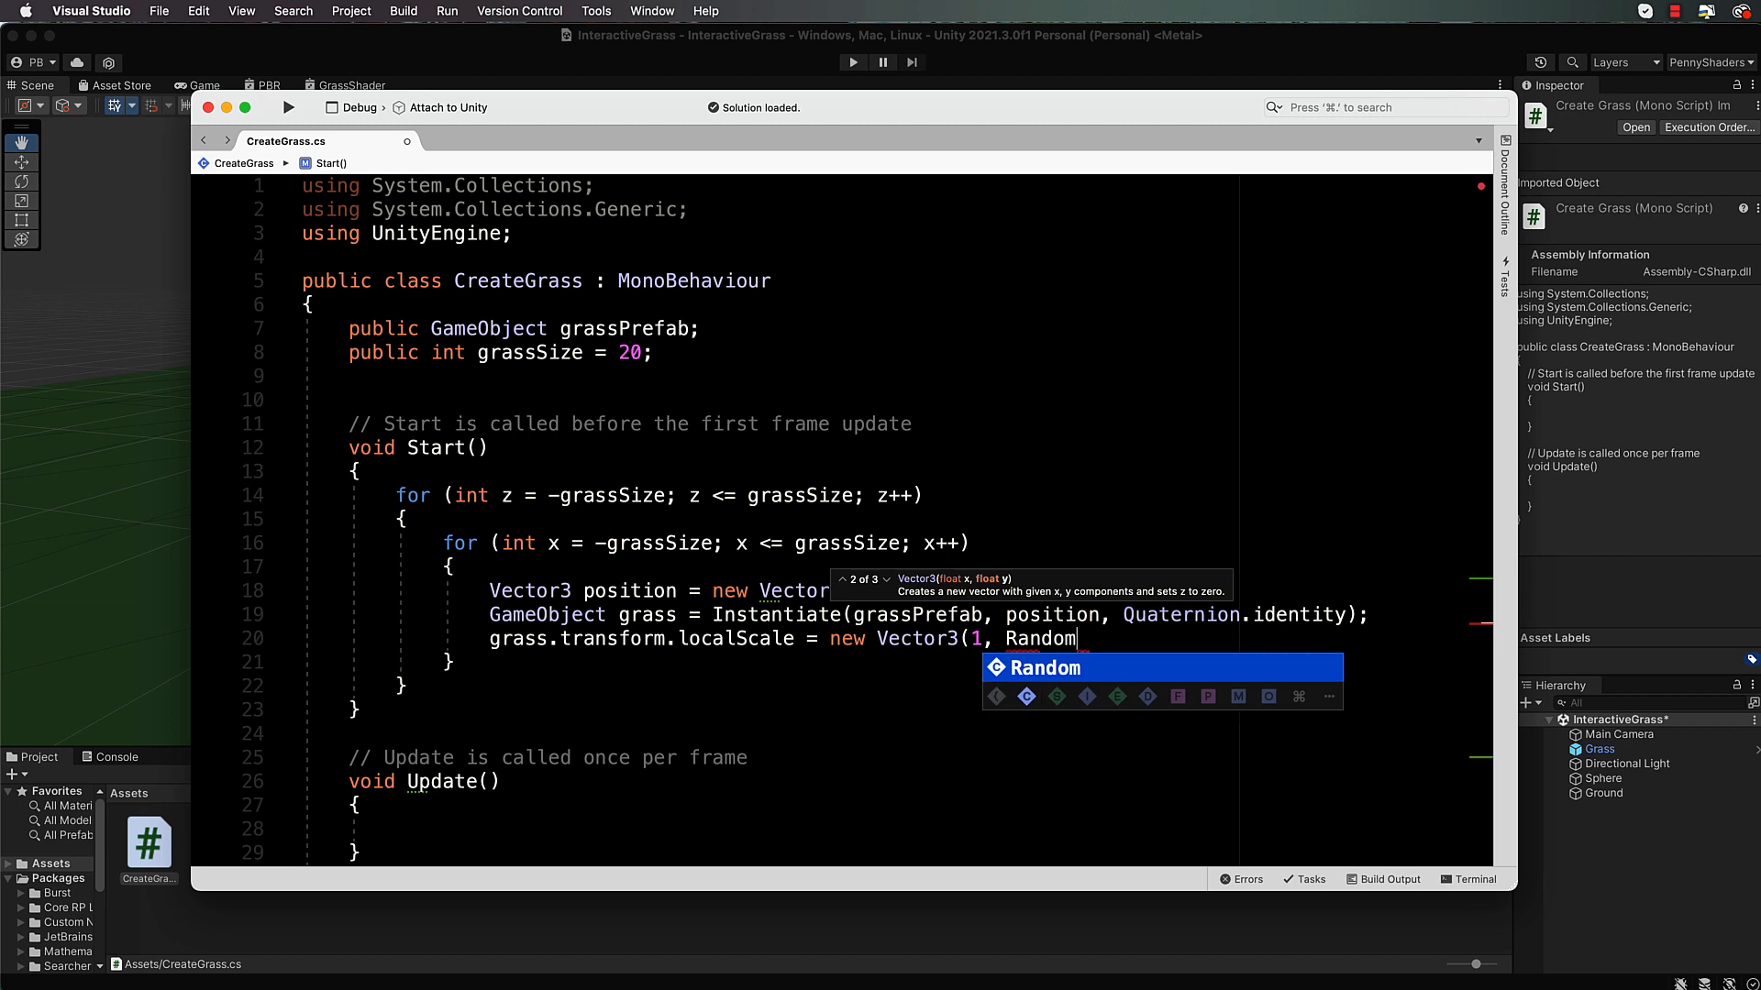
pyautogui.write('.Ran')
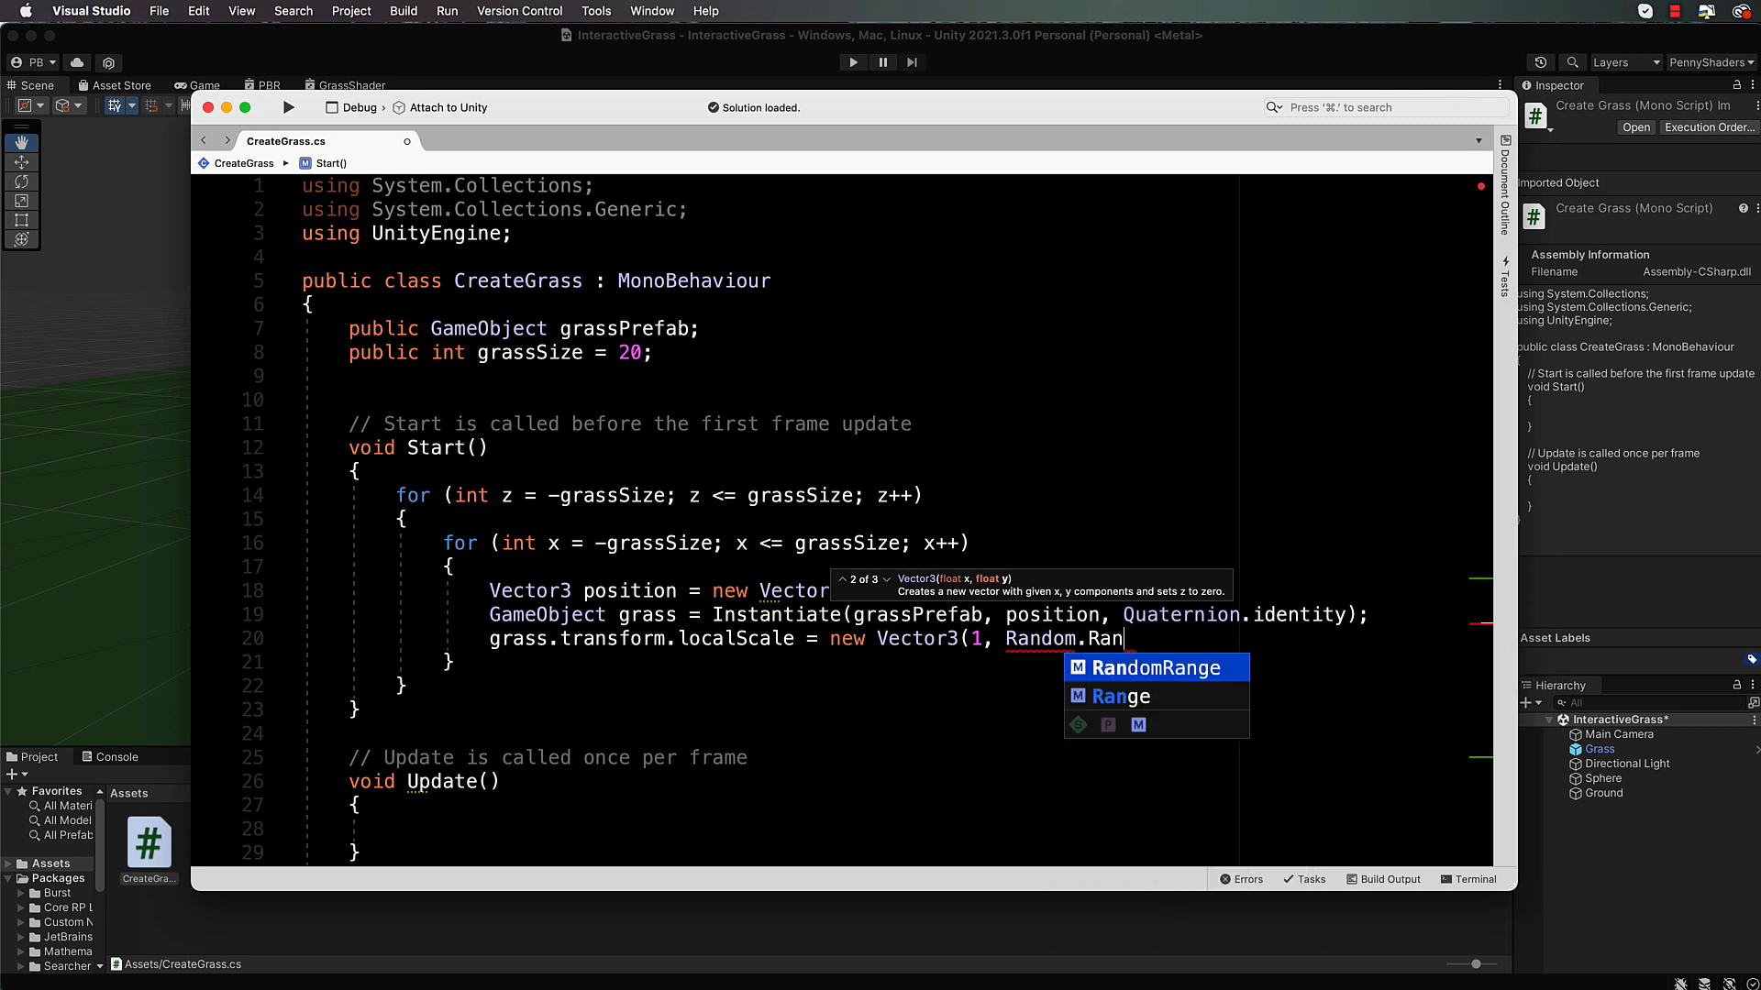
pyautogui.write('ge(')
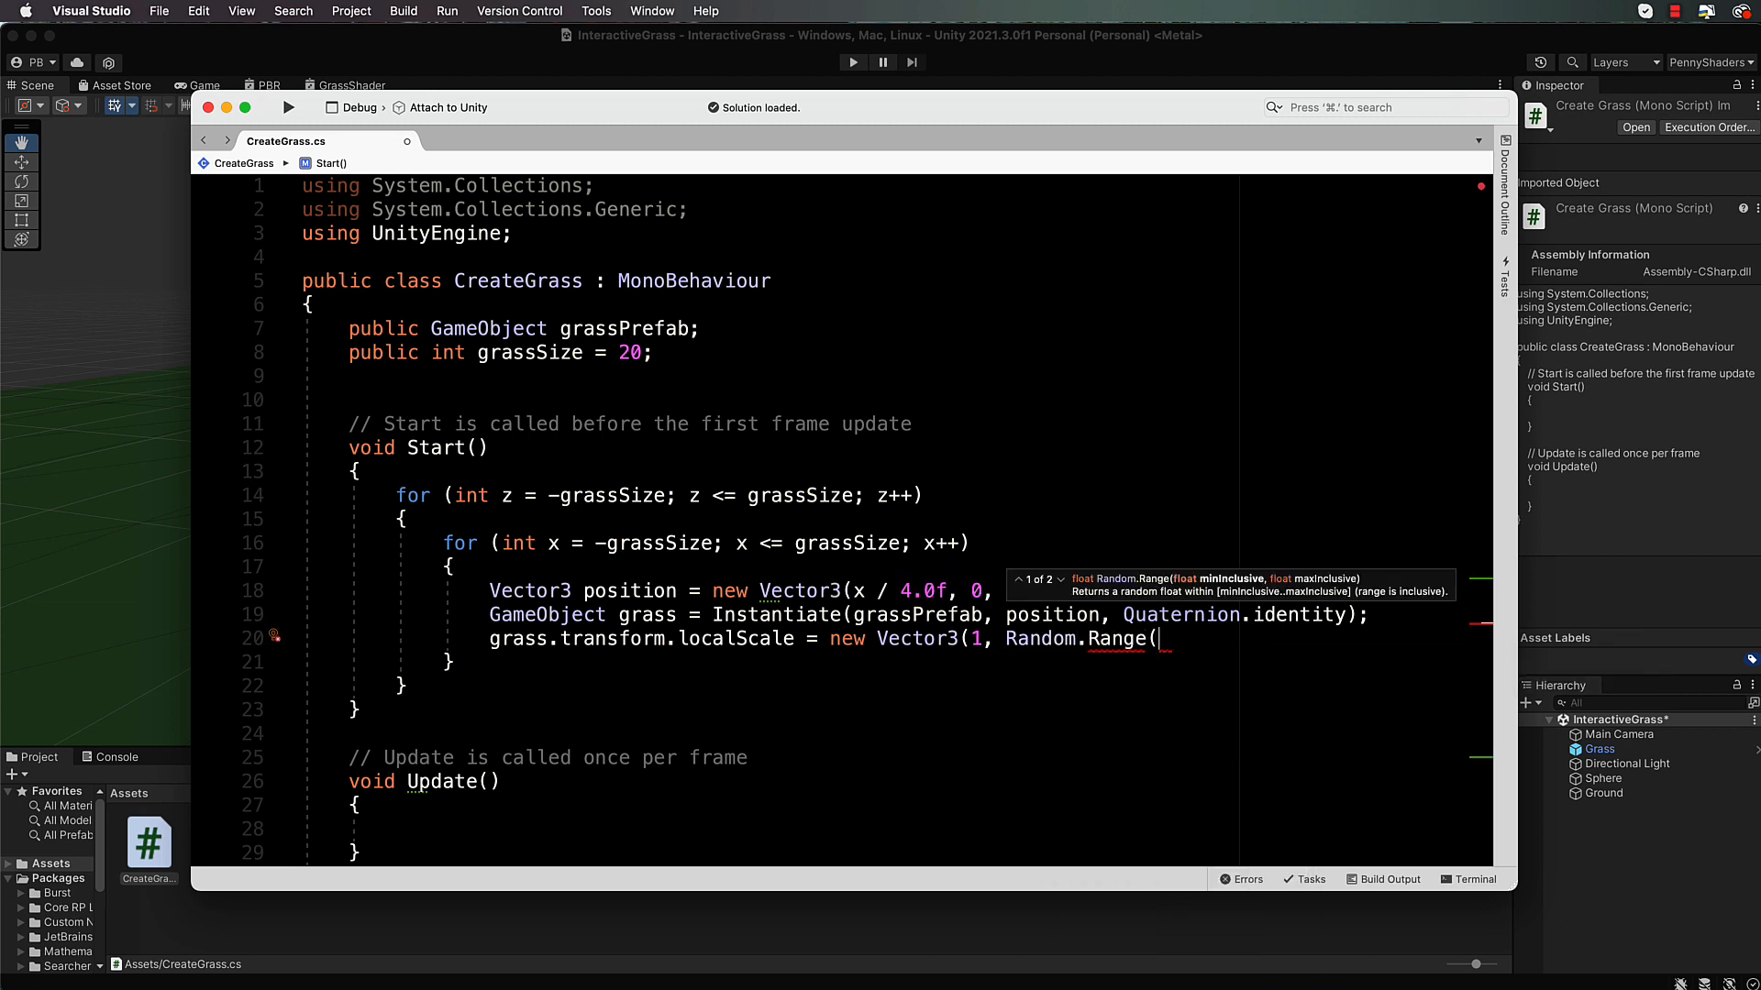
pyautogui.write('0.8f, 1.')
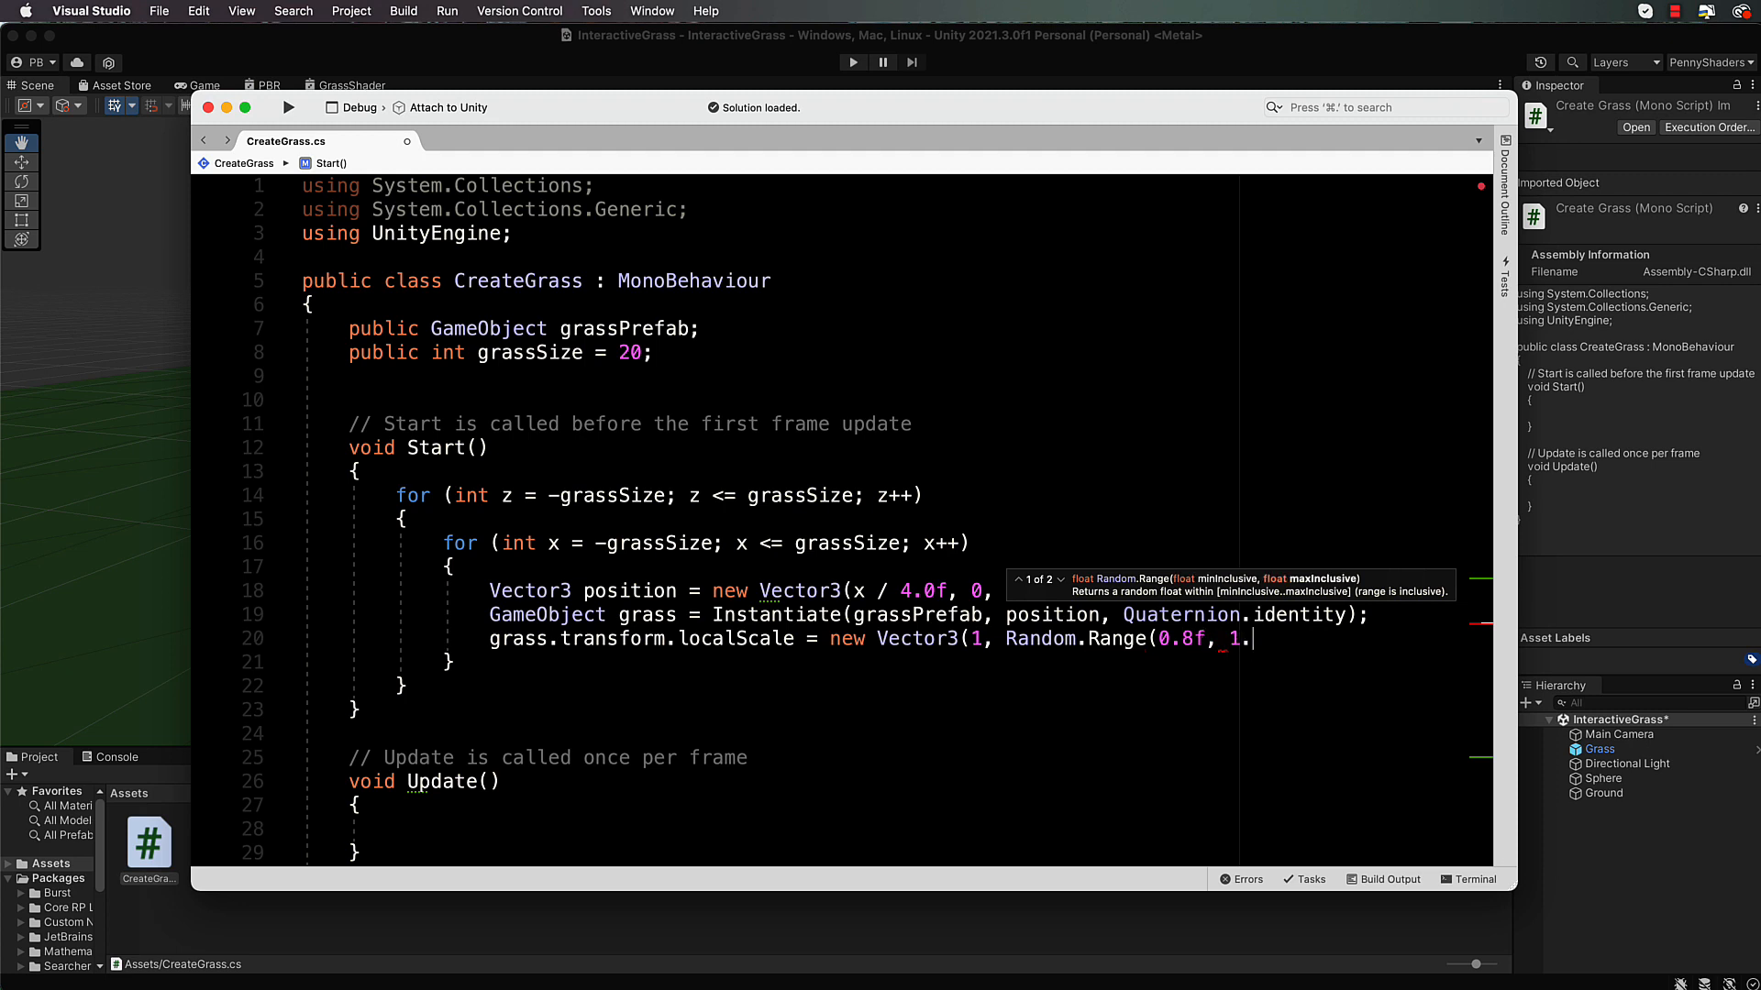
pyautogui.write('2f)')
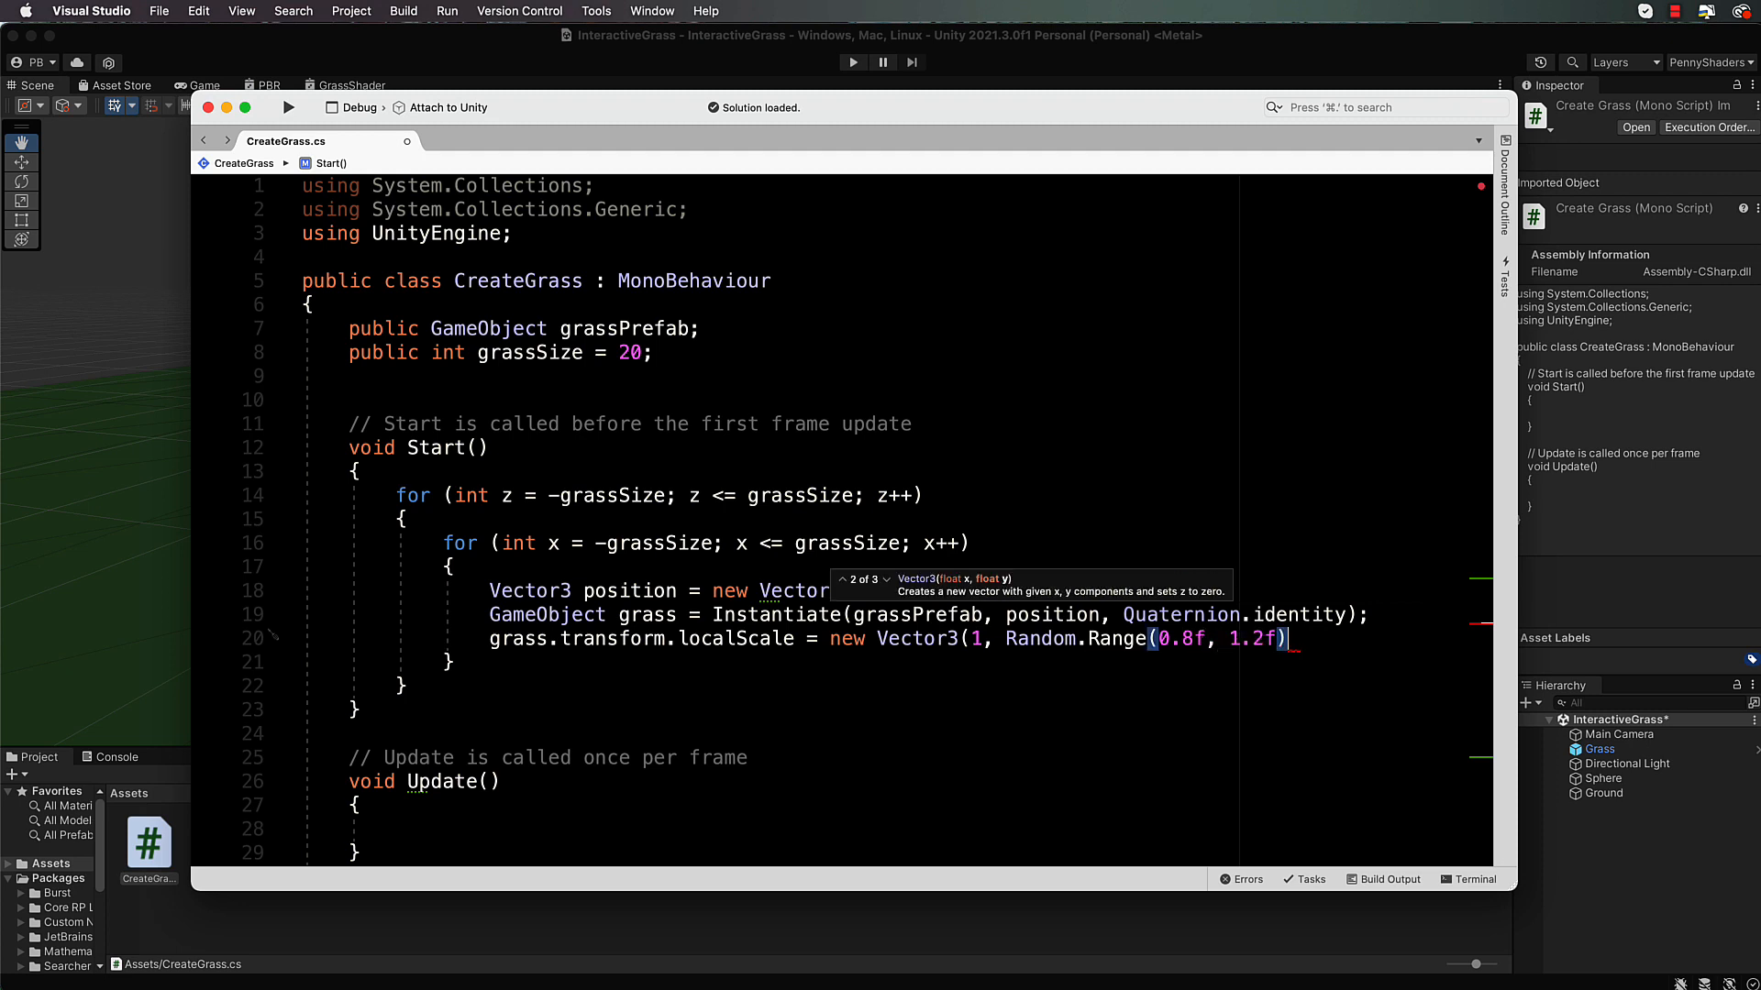
pyautogui.write(',')
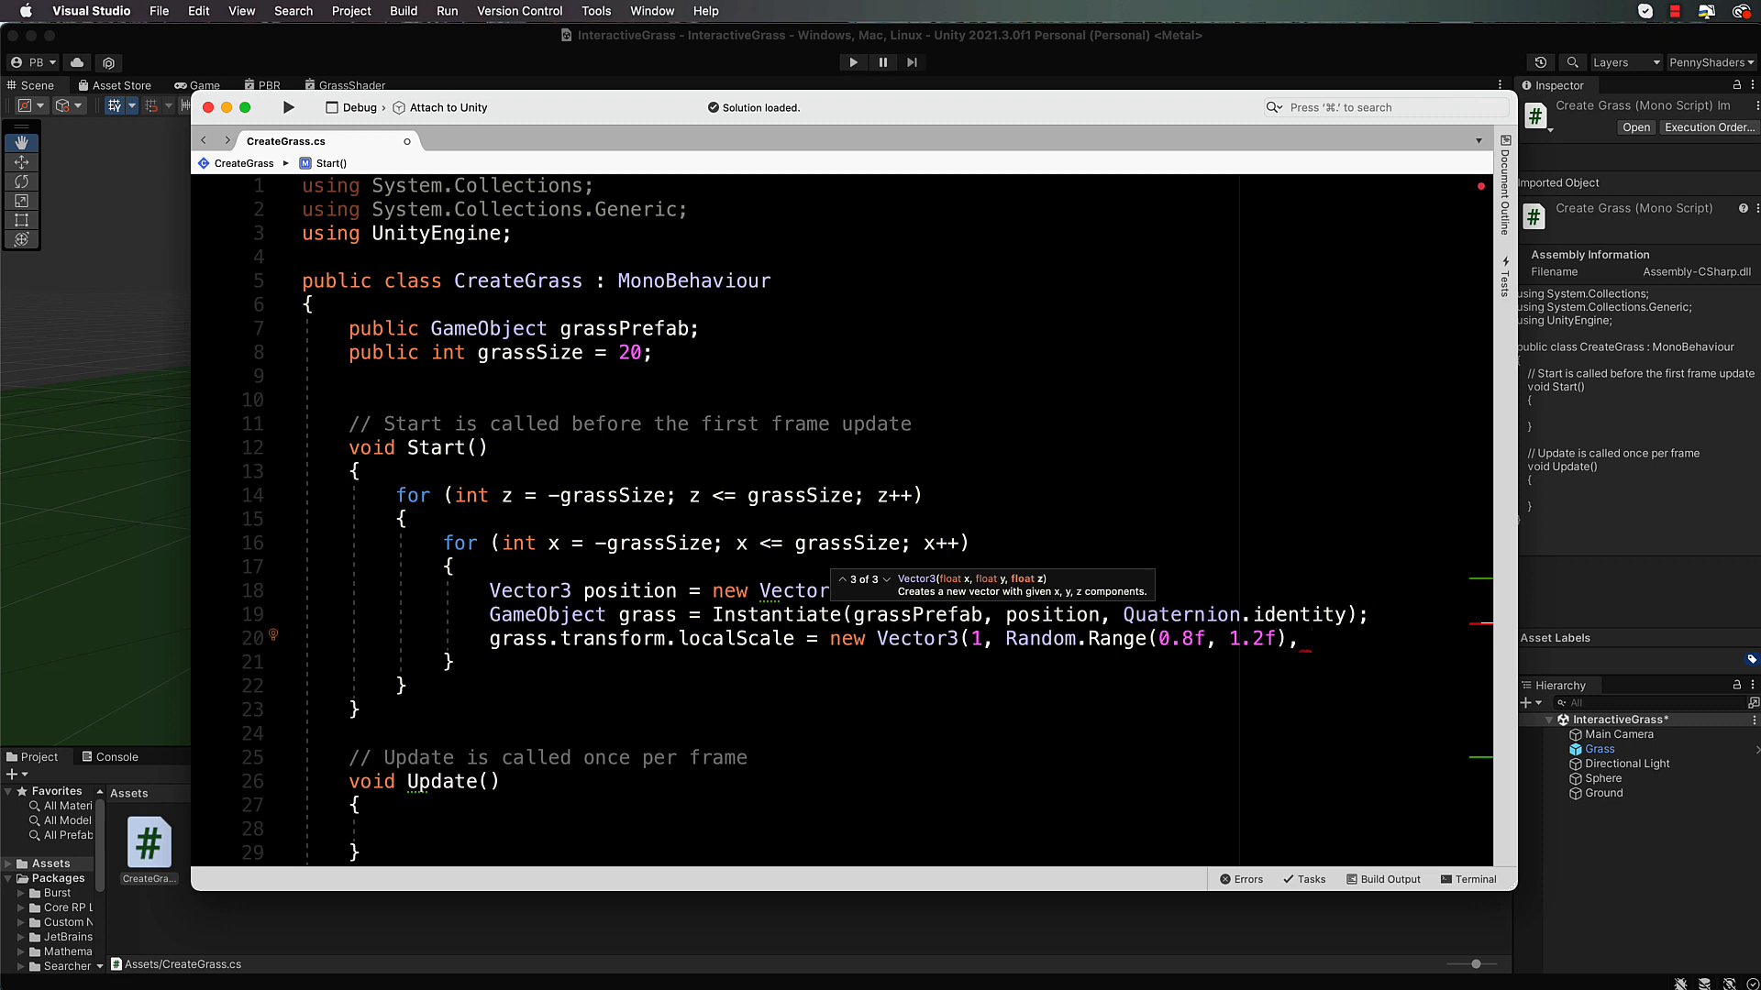
pyautogui.write(' 1);')
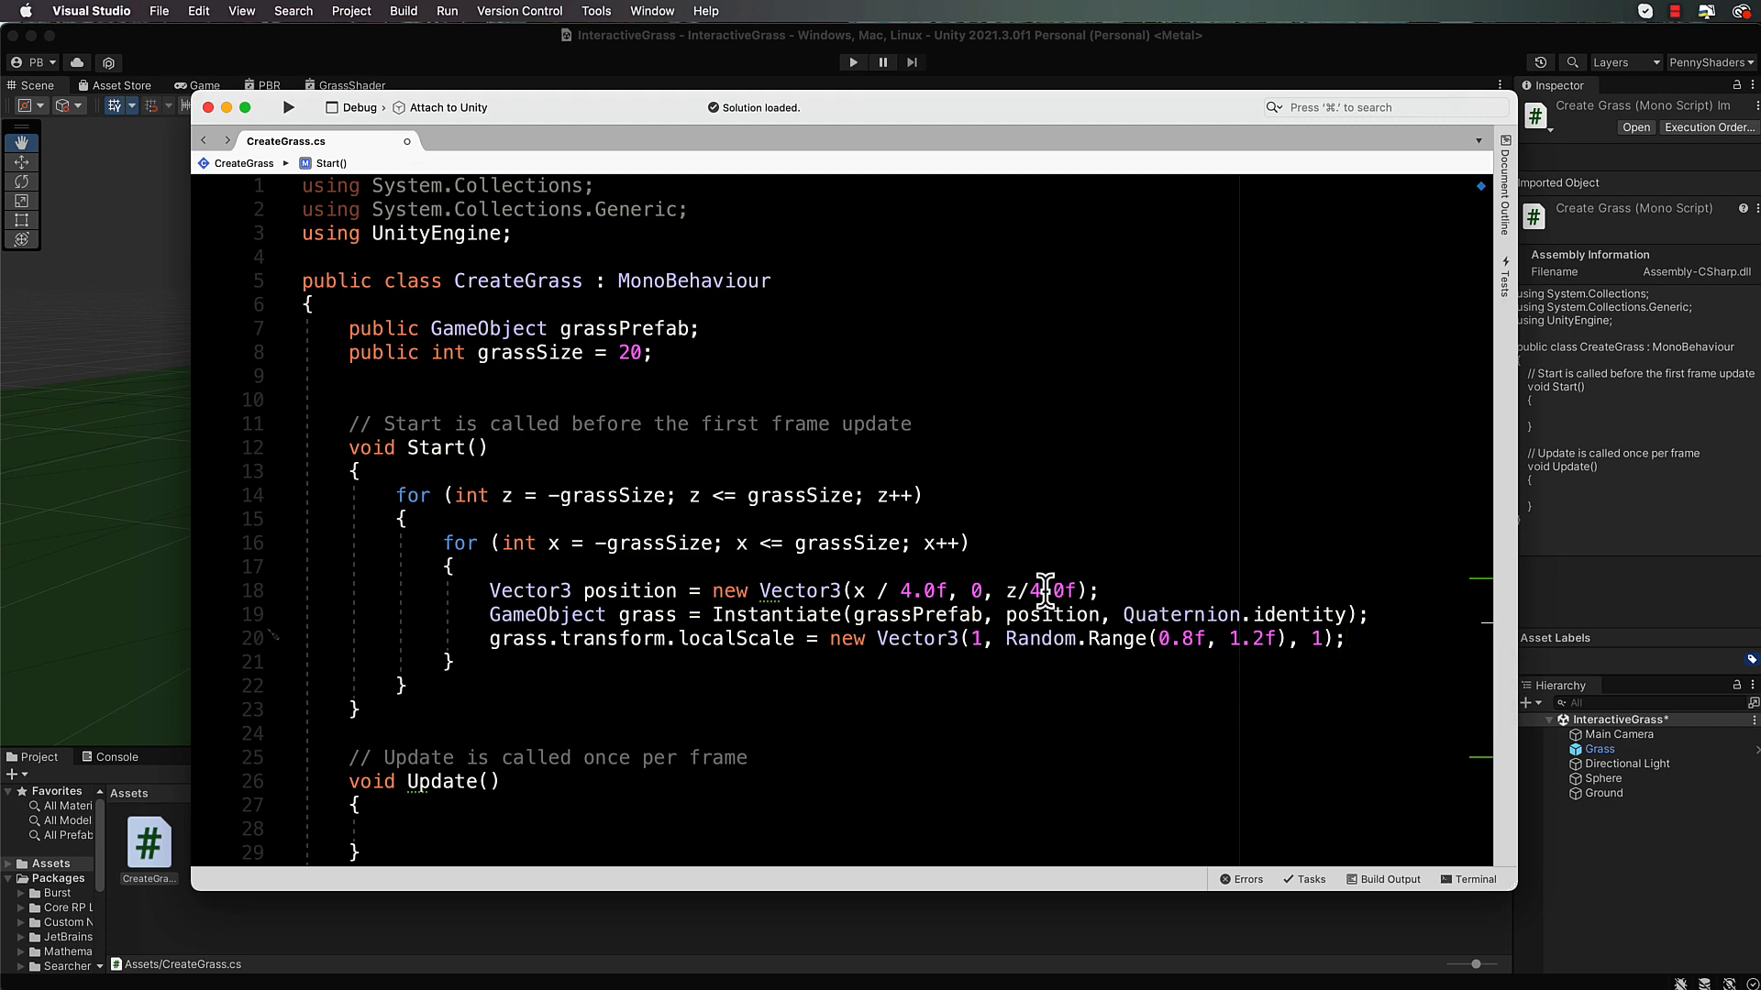
pyautogui.press('super+s')
# Switch to Unity and assign the GrassPrefab asset as the Grass Prefab of the Ground object's Create Grass script
pyautogui.click(537, 60)
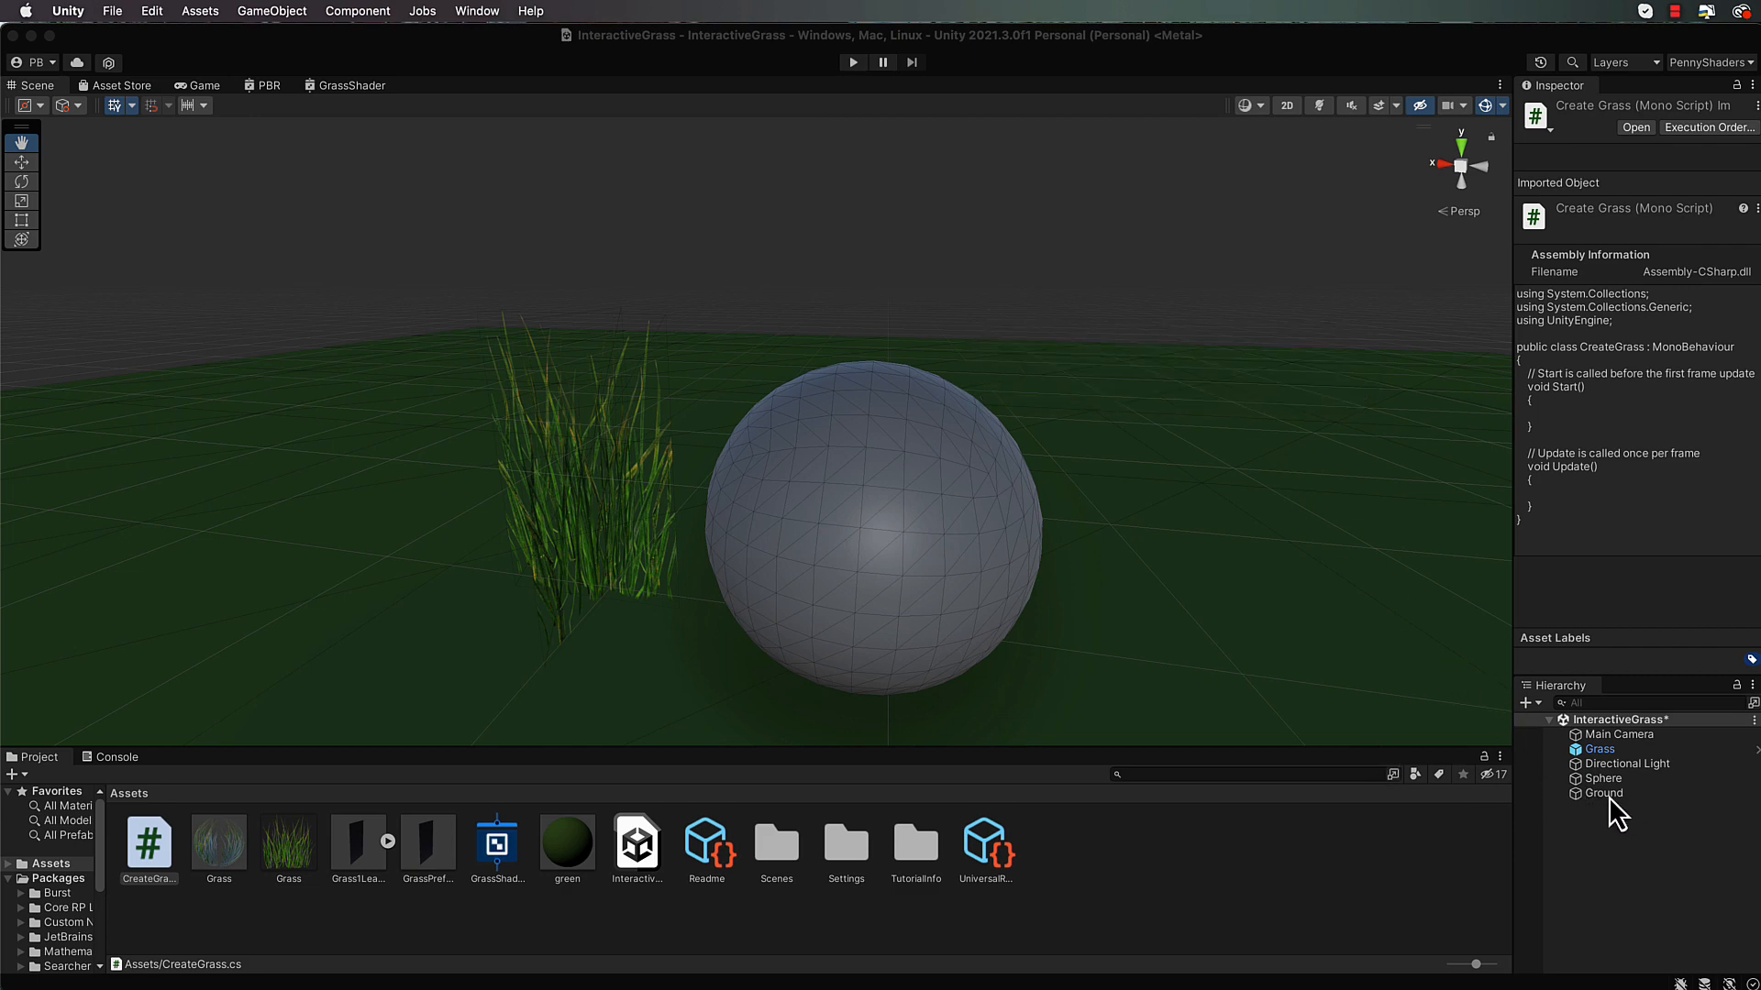
pyautogui.click(152, 838)
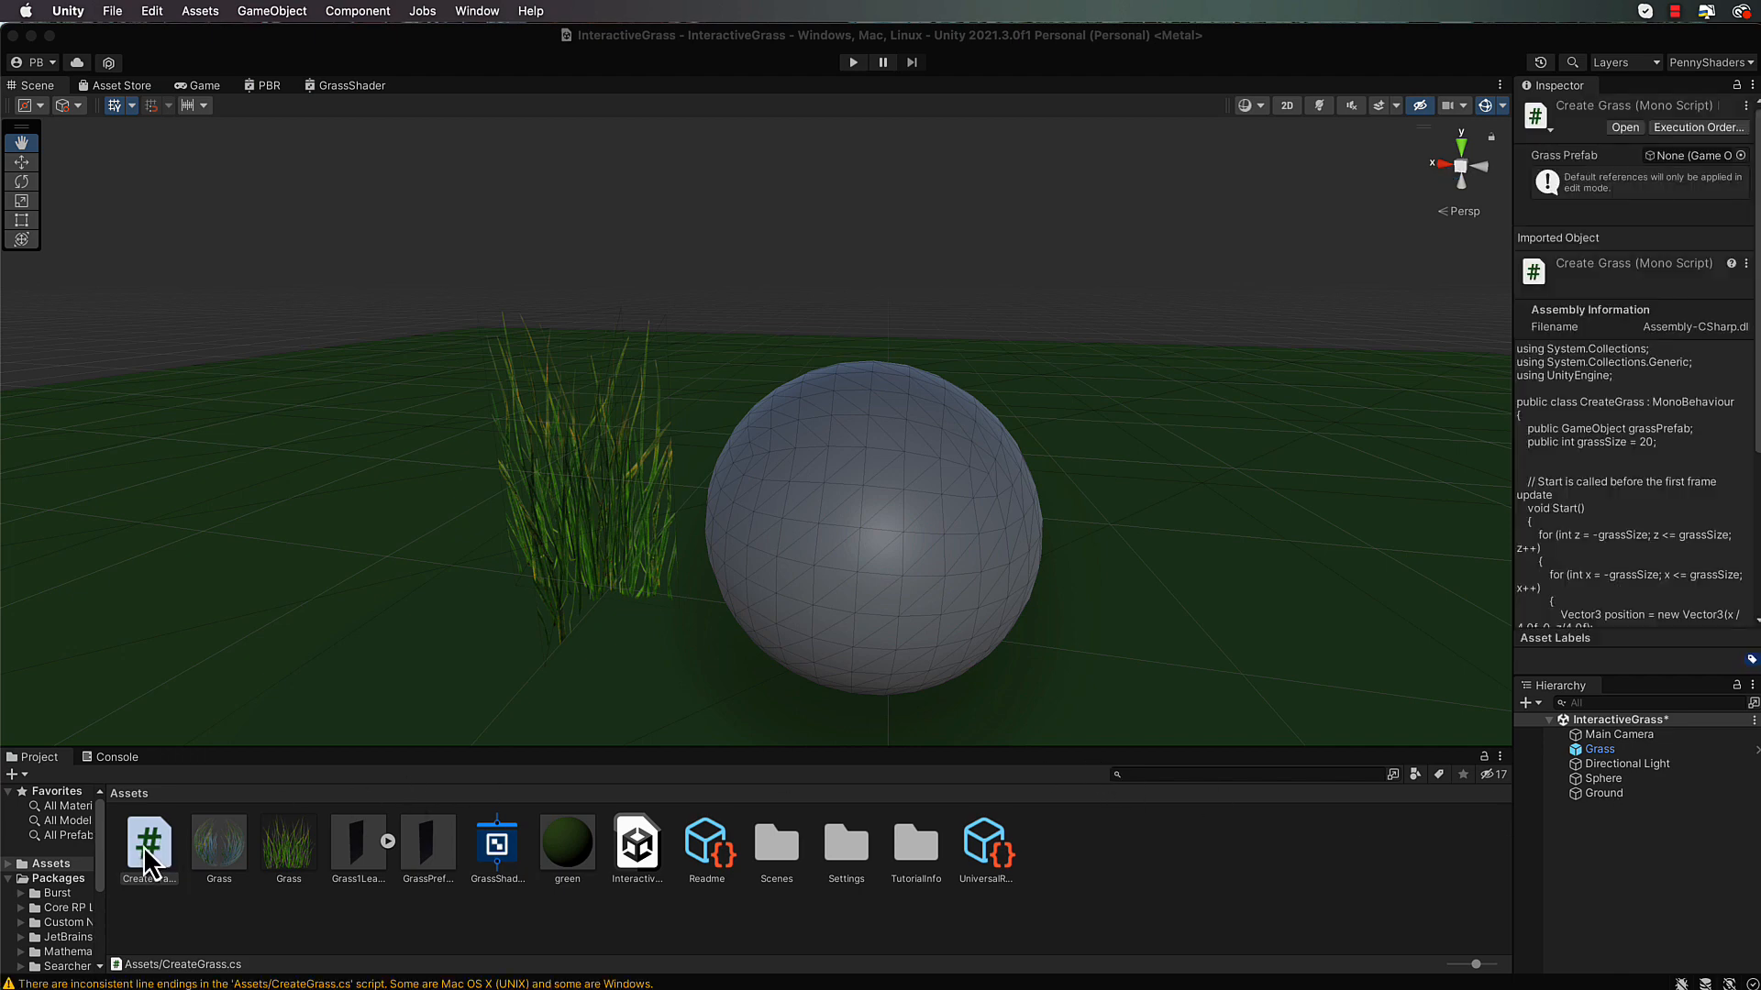
pyautogui.click(1611, 795)
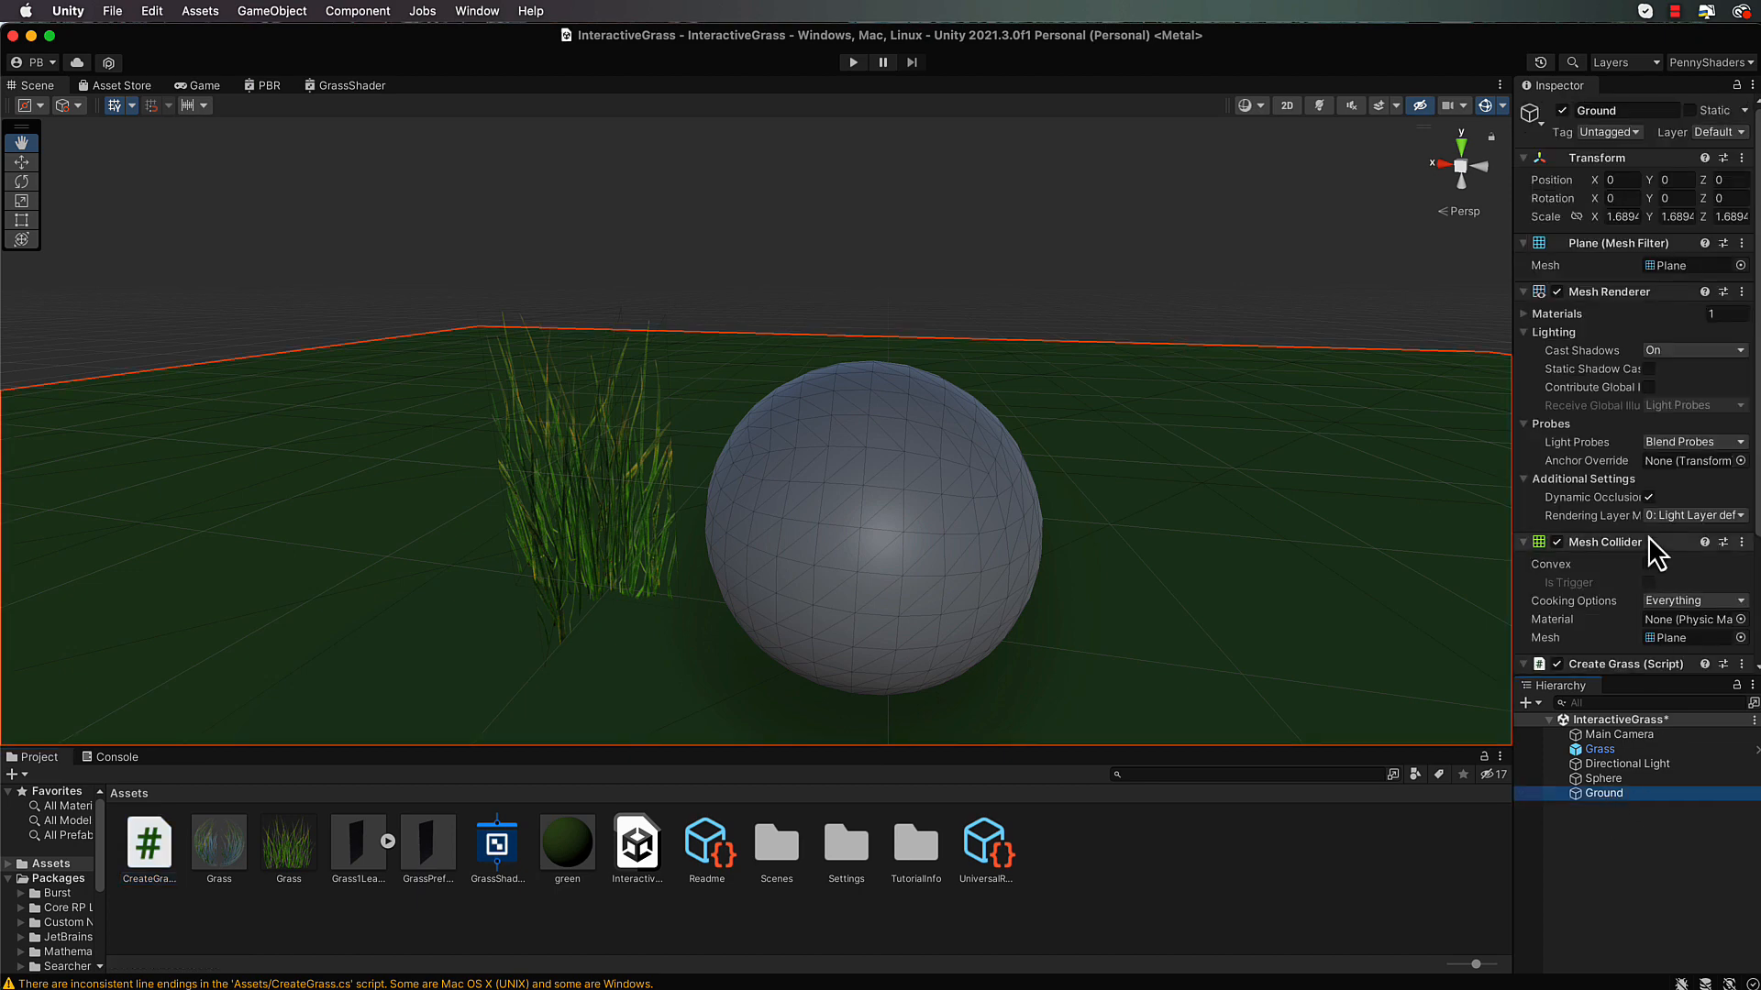
pyautogui.scroll(-5, 1664, 555)
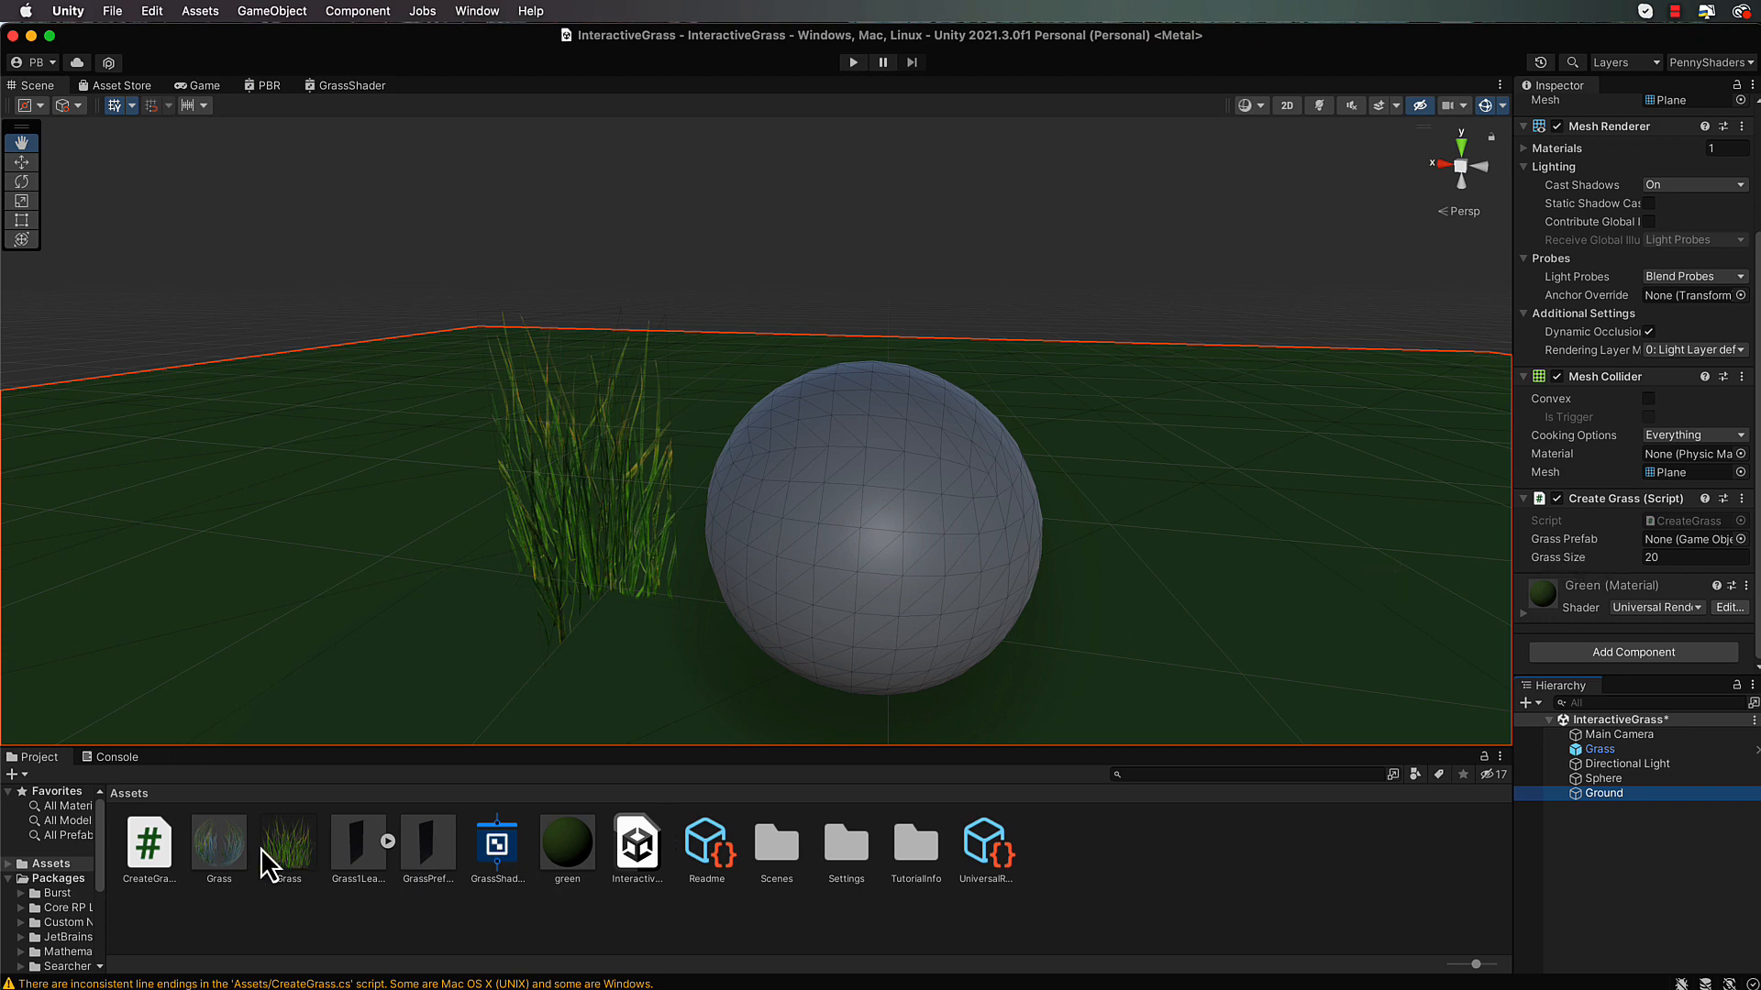
pyautogui.click(422, 852)
pyautogui.moveTo(420, 851); pyautogui.dragTo(1680, 543)
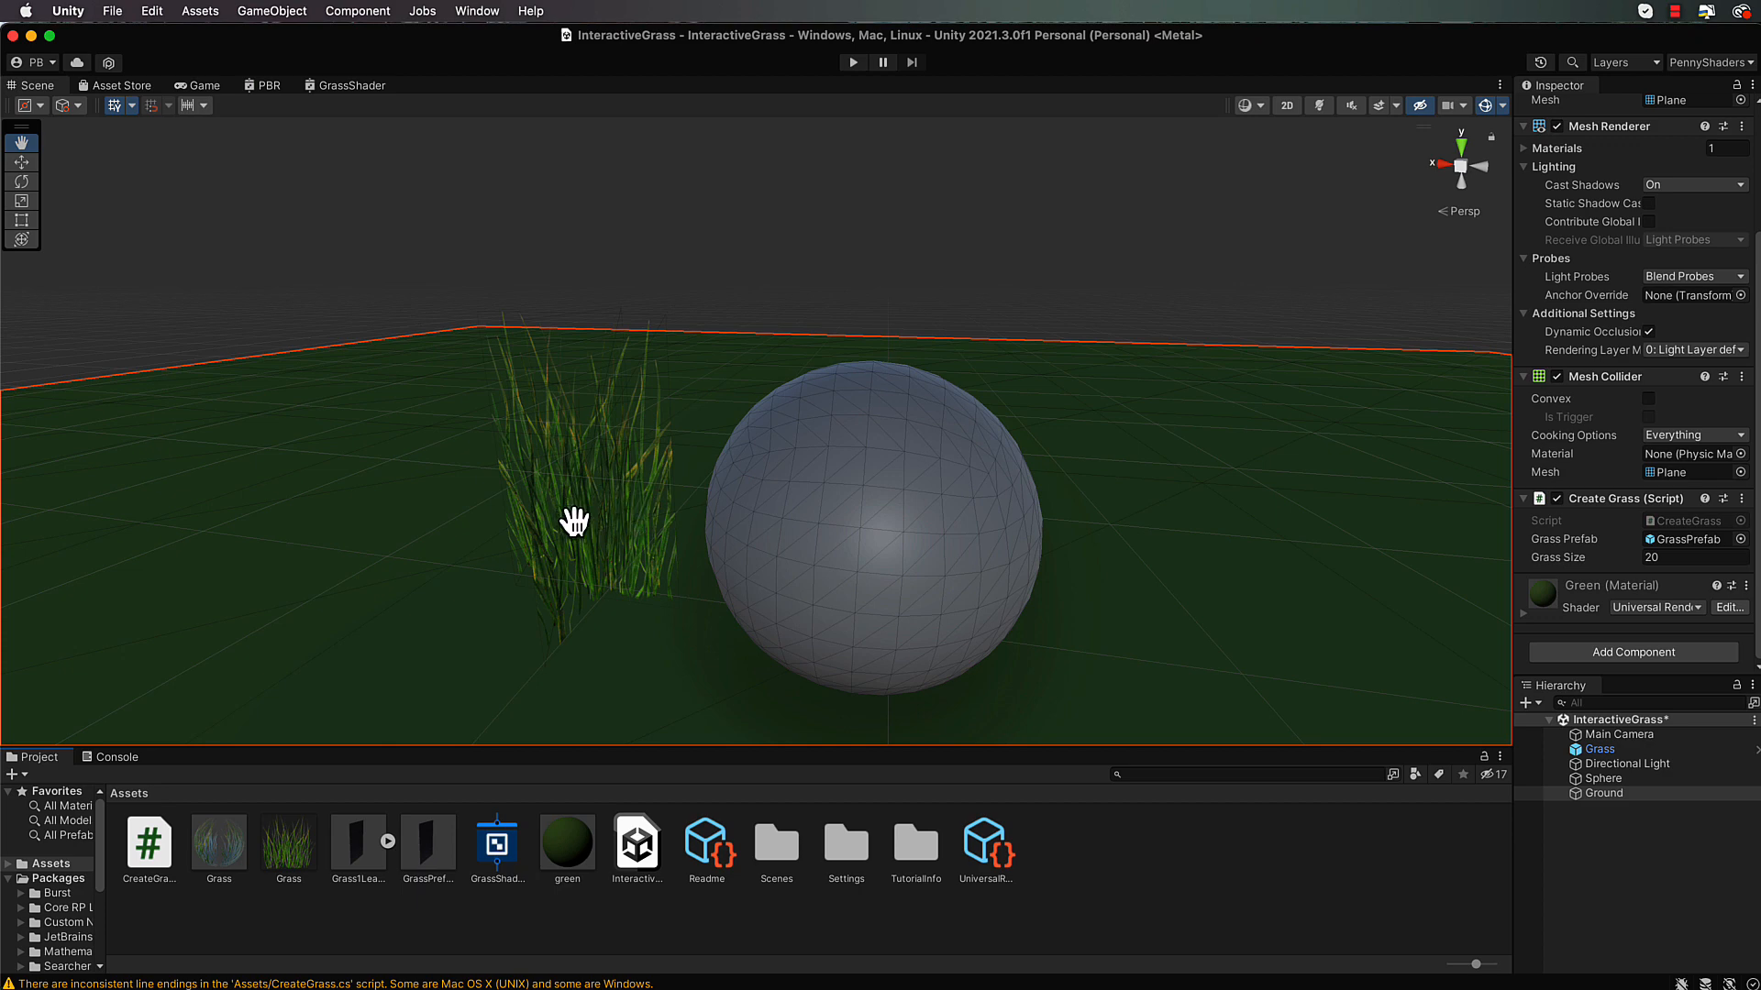
# Delete the Grass object from the scene and run the scene in Play mode
pyautogui.click(1599, 750)
pyautogui.press('Delete')
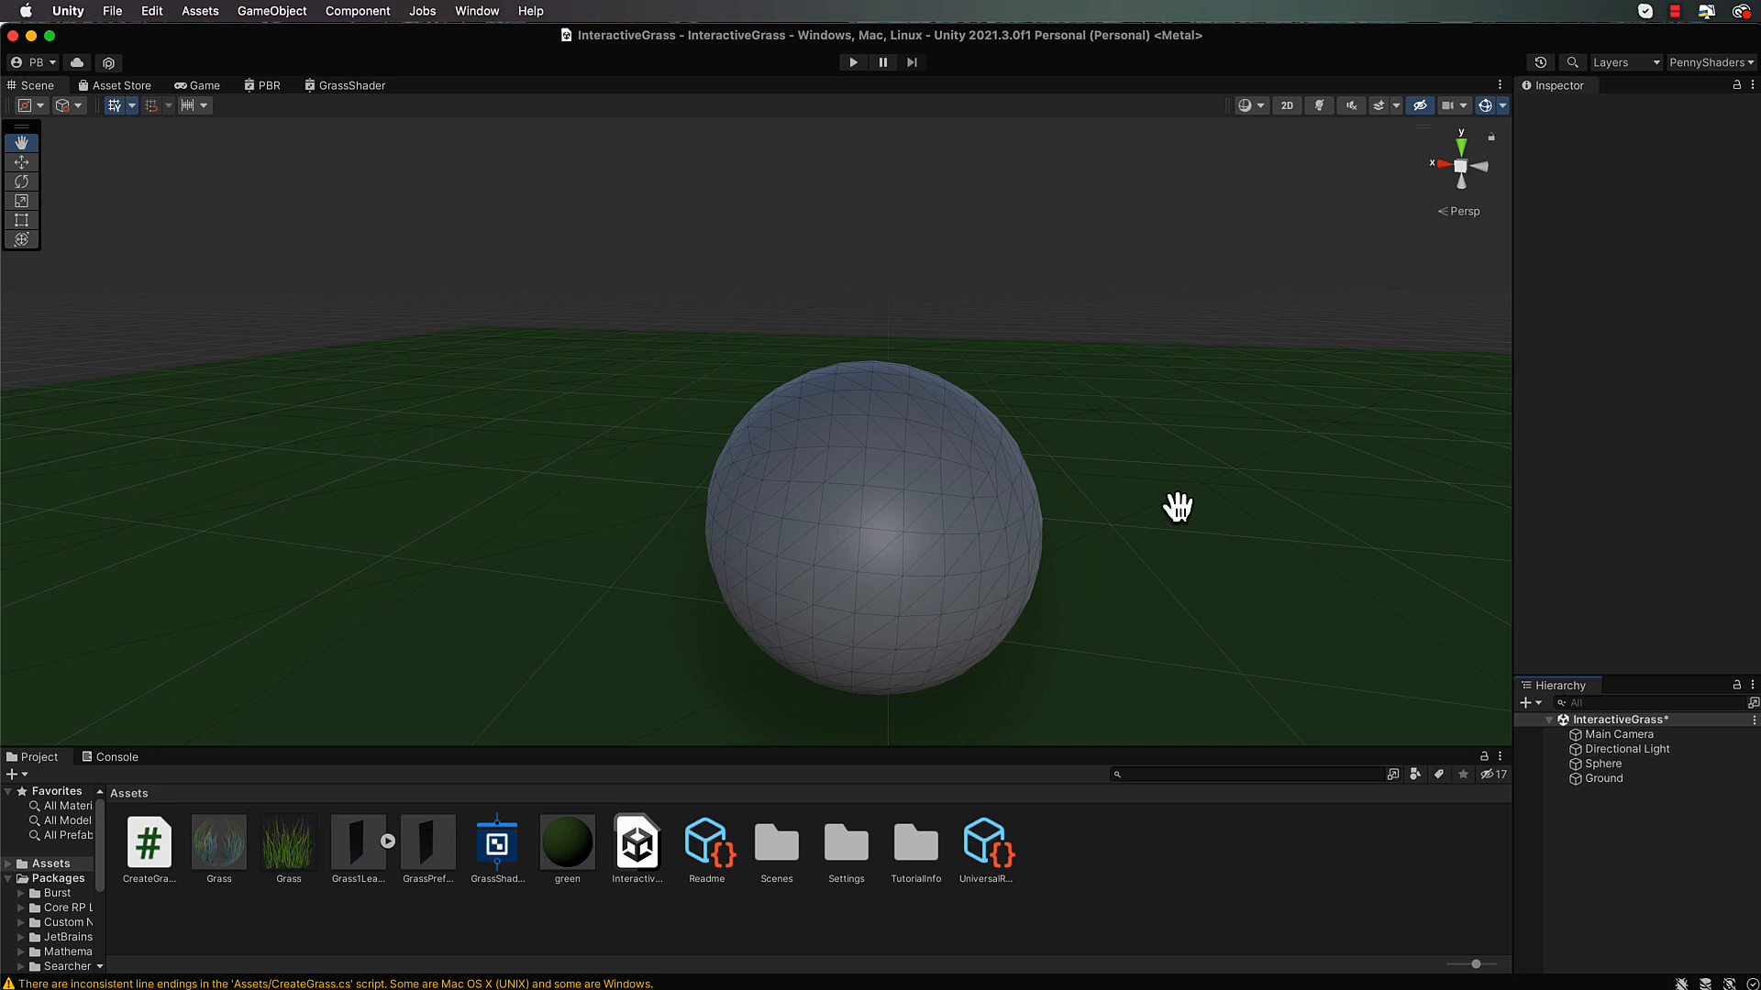
pyautogui.click(853, 62)
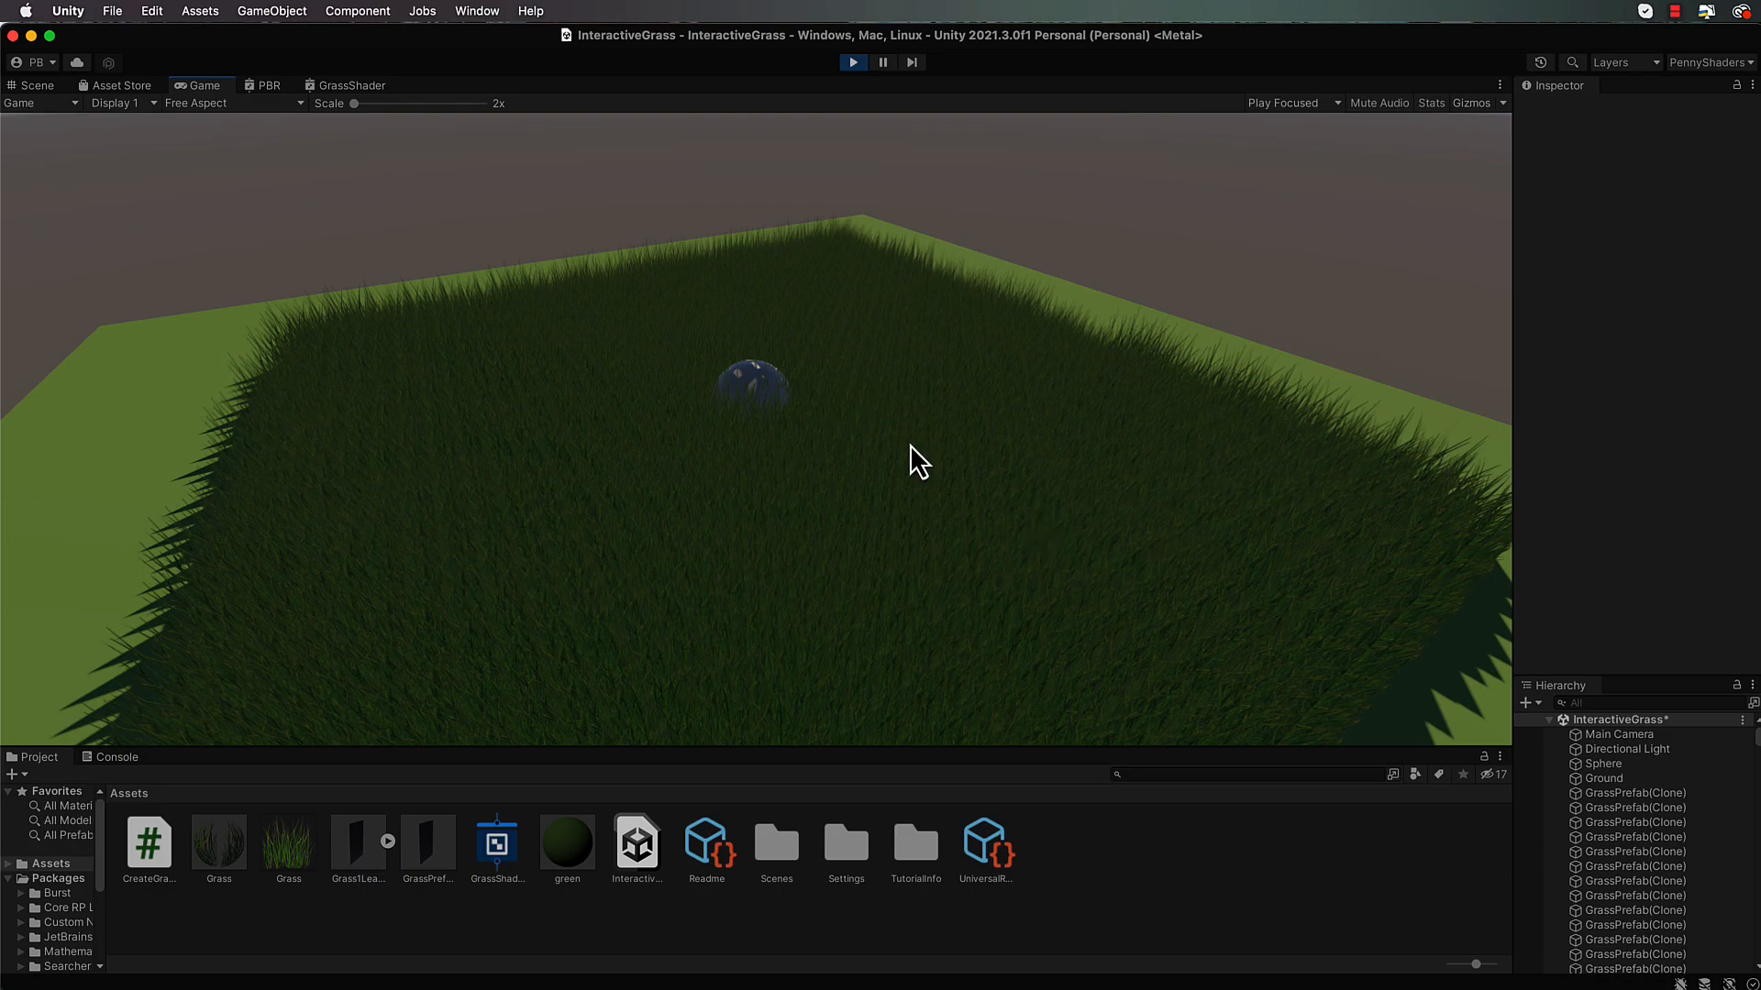
# Examine the generated grass in the Scene view, close up around the sphere and from above, checking how the clumps are distributed
pyautogui.click(43, 90)
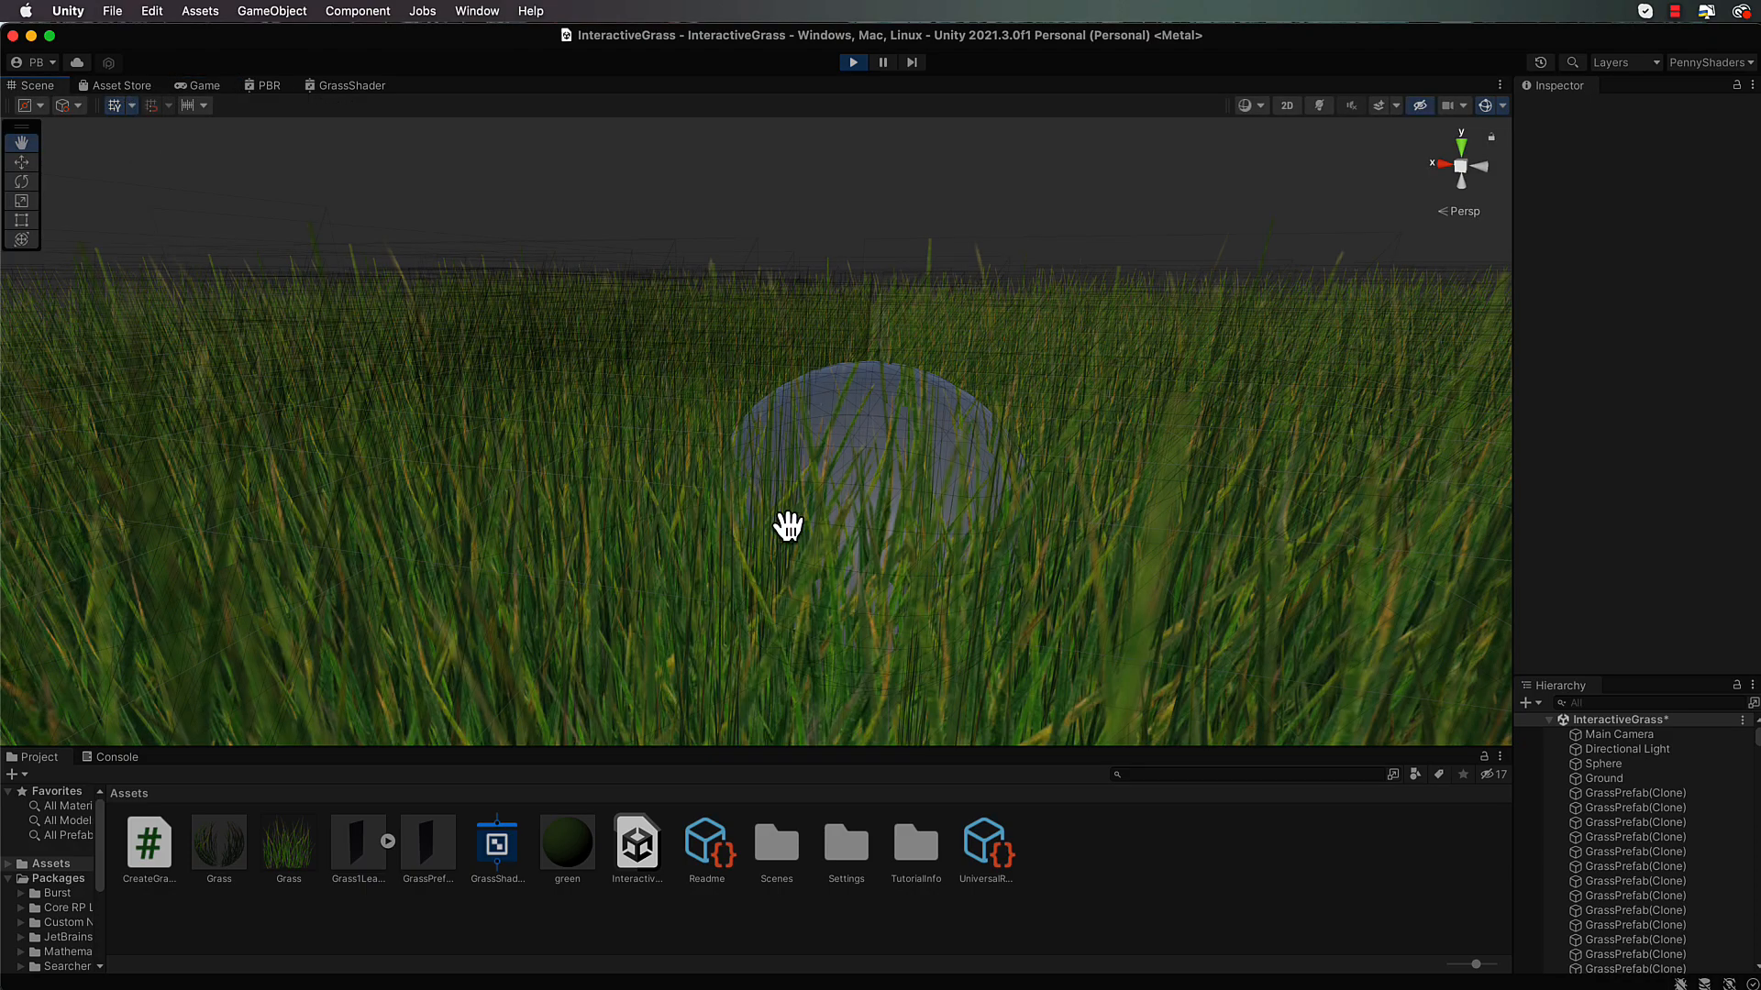
pyautogui.keyDown('alt'); pyautogui.moveTo(685, 459); pyautogui.dragTo(963, 648); pyautogui.keyUp('alt')
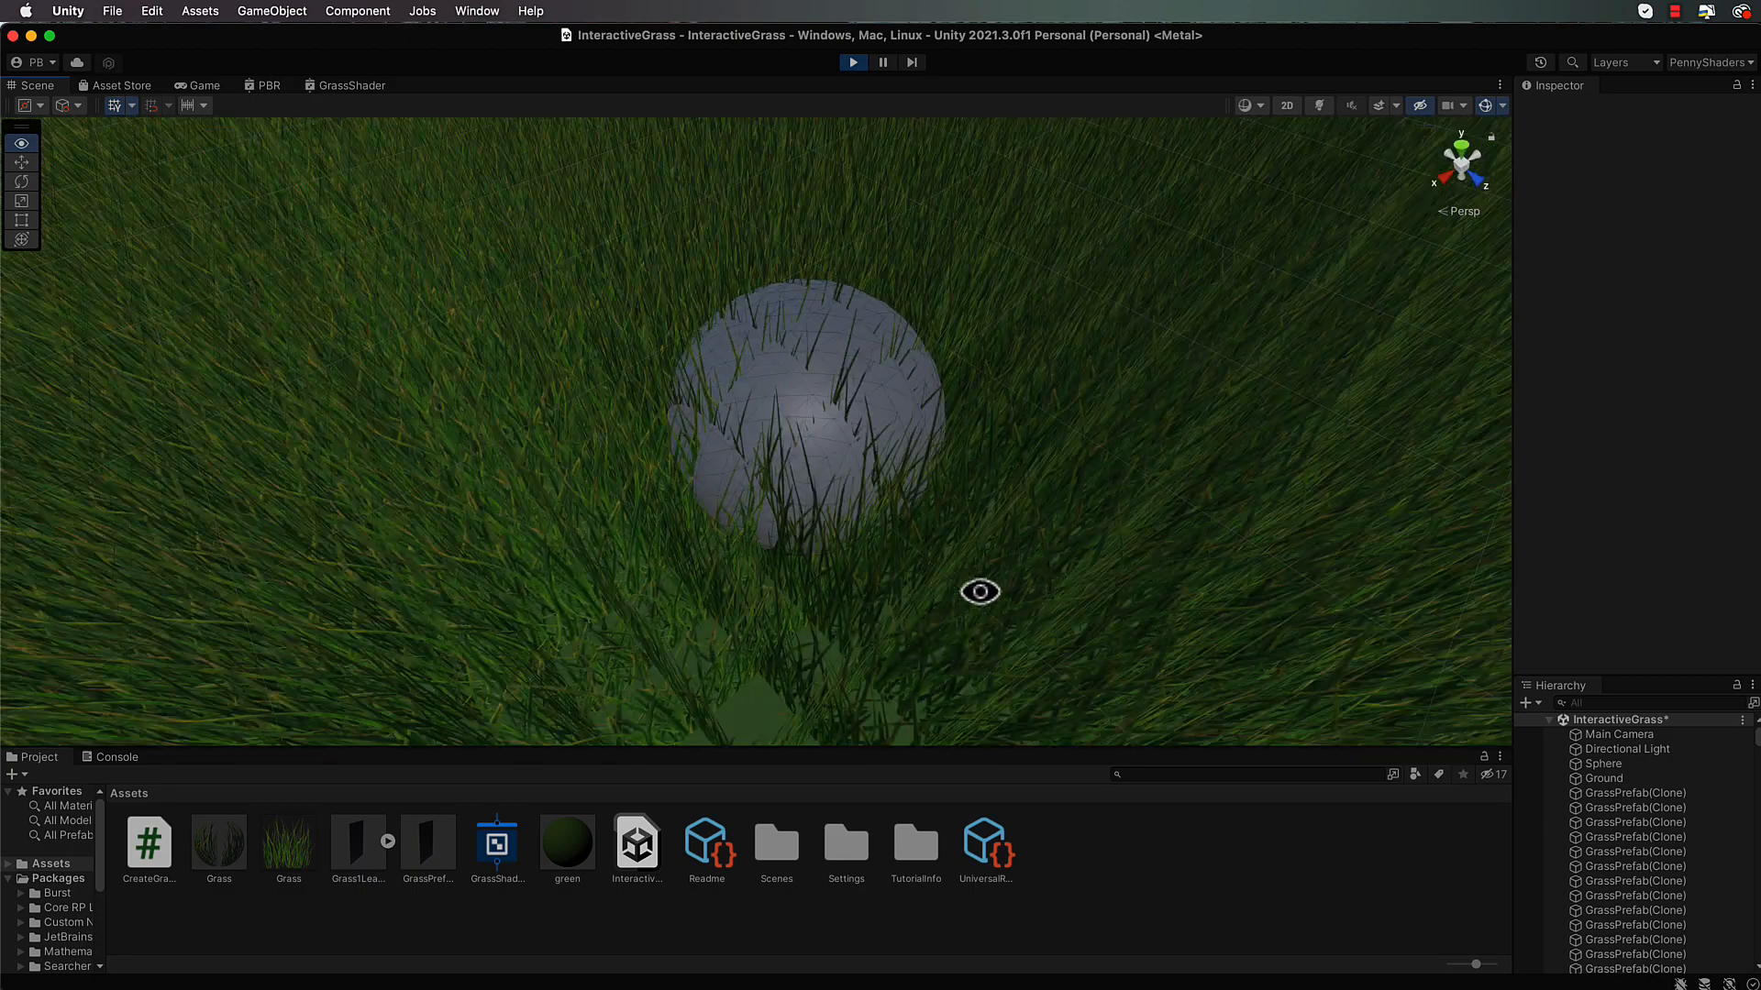
pyautogui.keyDown('alt'); pyautogui.moveTo(982, 590); pyautogui.dragTo(1125, 393); pyautogui.keyUp('alt')
pyautogui.scroll(-8, 1108, 404)
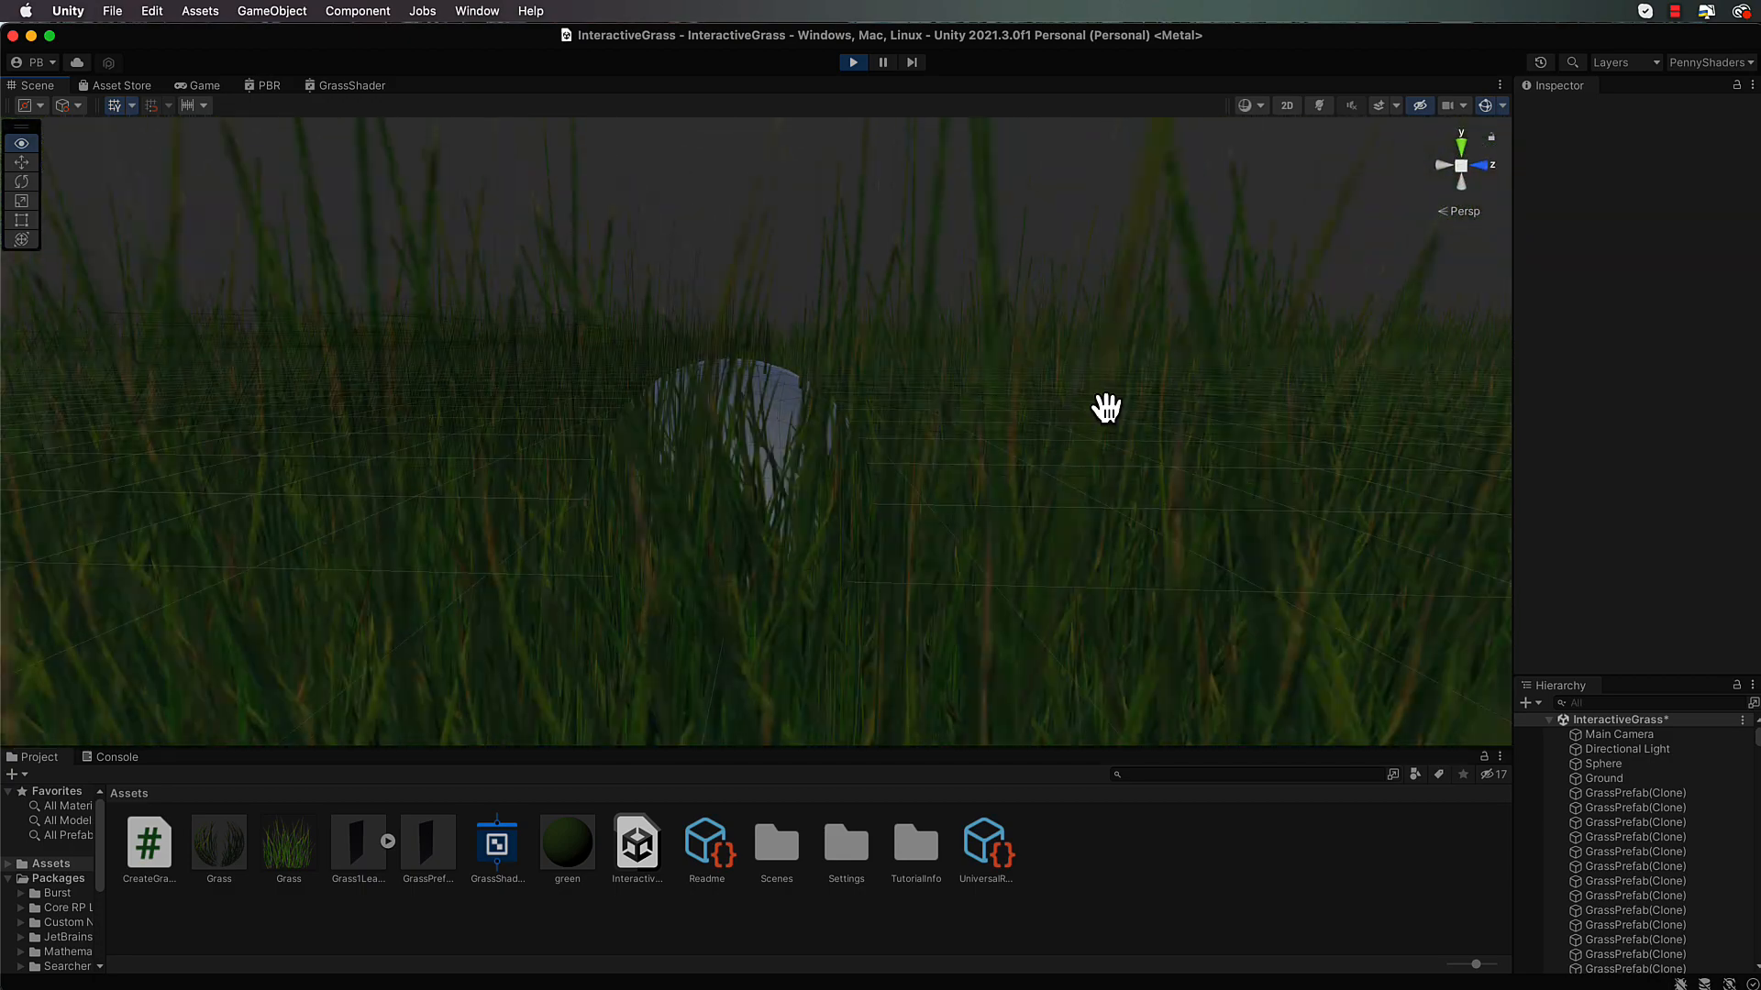
pyautogui.scroll(-4, 1102, 413)
pyautogui.keyDown('alt'); pyautogui.moveTo(1051, 481); pyautogui.dragTo(982, 574); pyautogui.keyUp('alt')
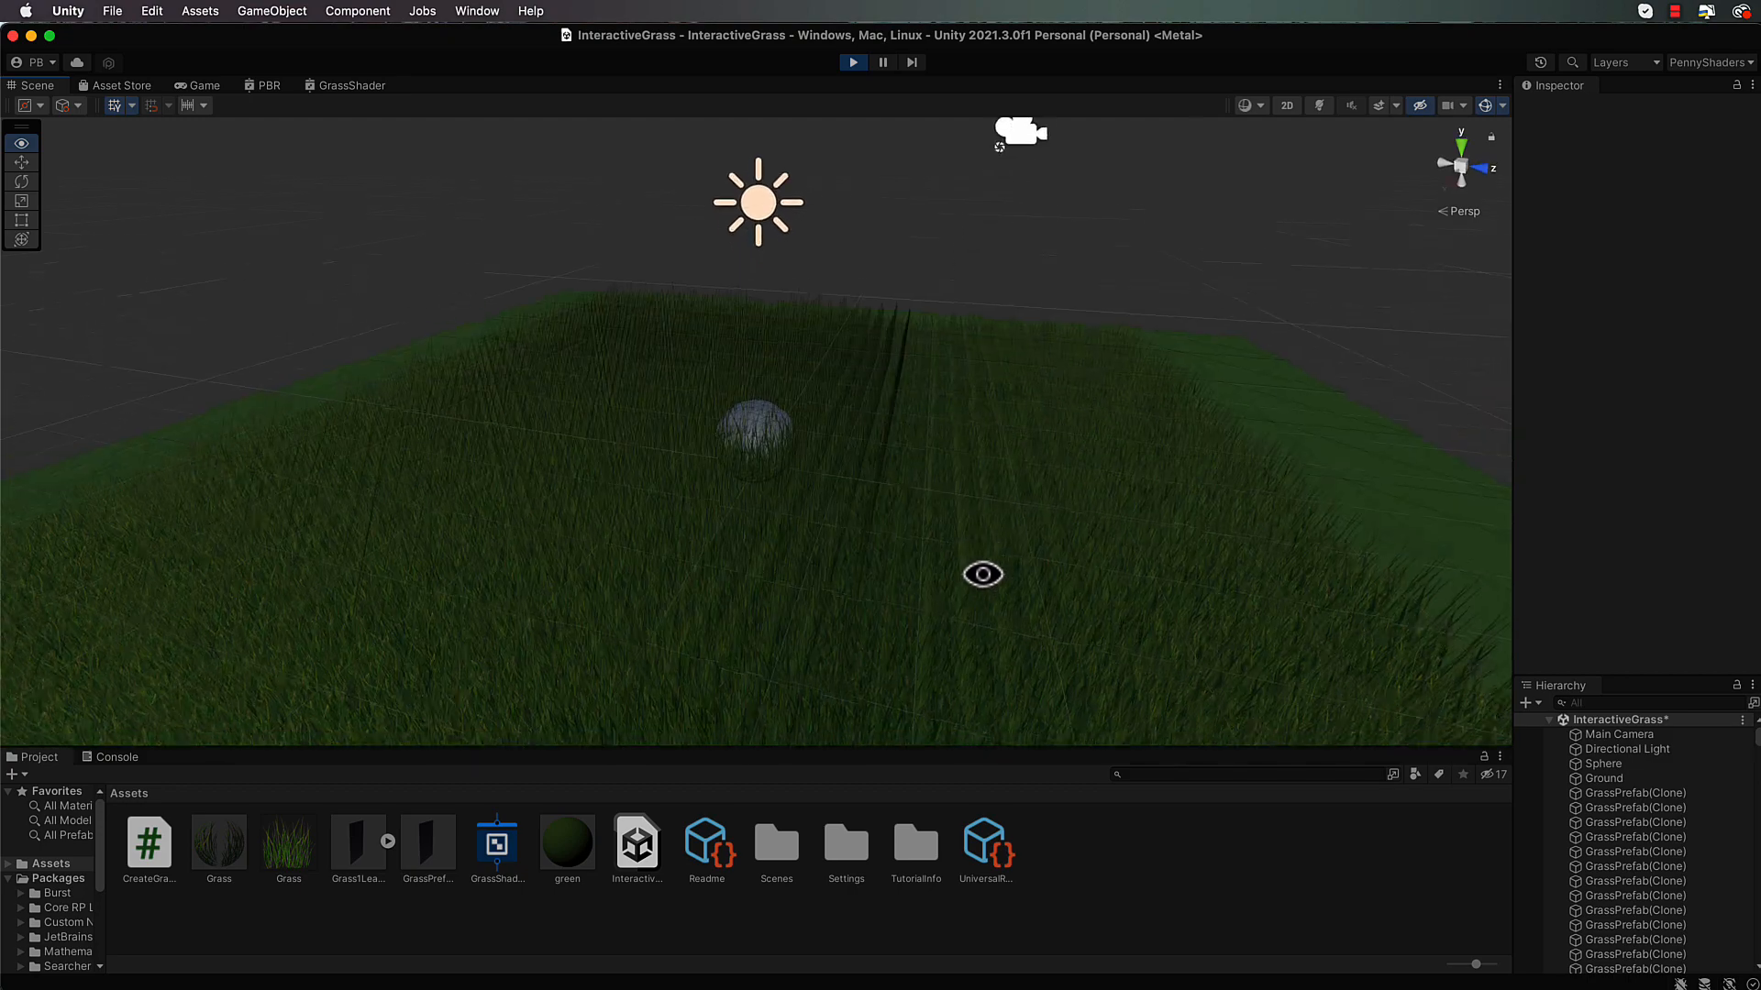
pyautogui.keyDown('alt'); pyautogui.moveTo(912, 381); pyautogui.dragTo(844, 452); pyautogui.keyUp('alt')
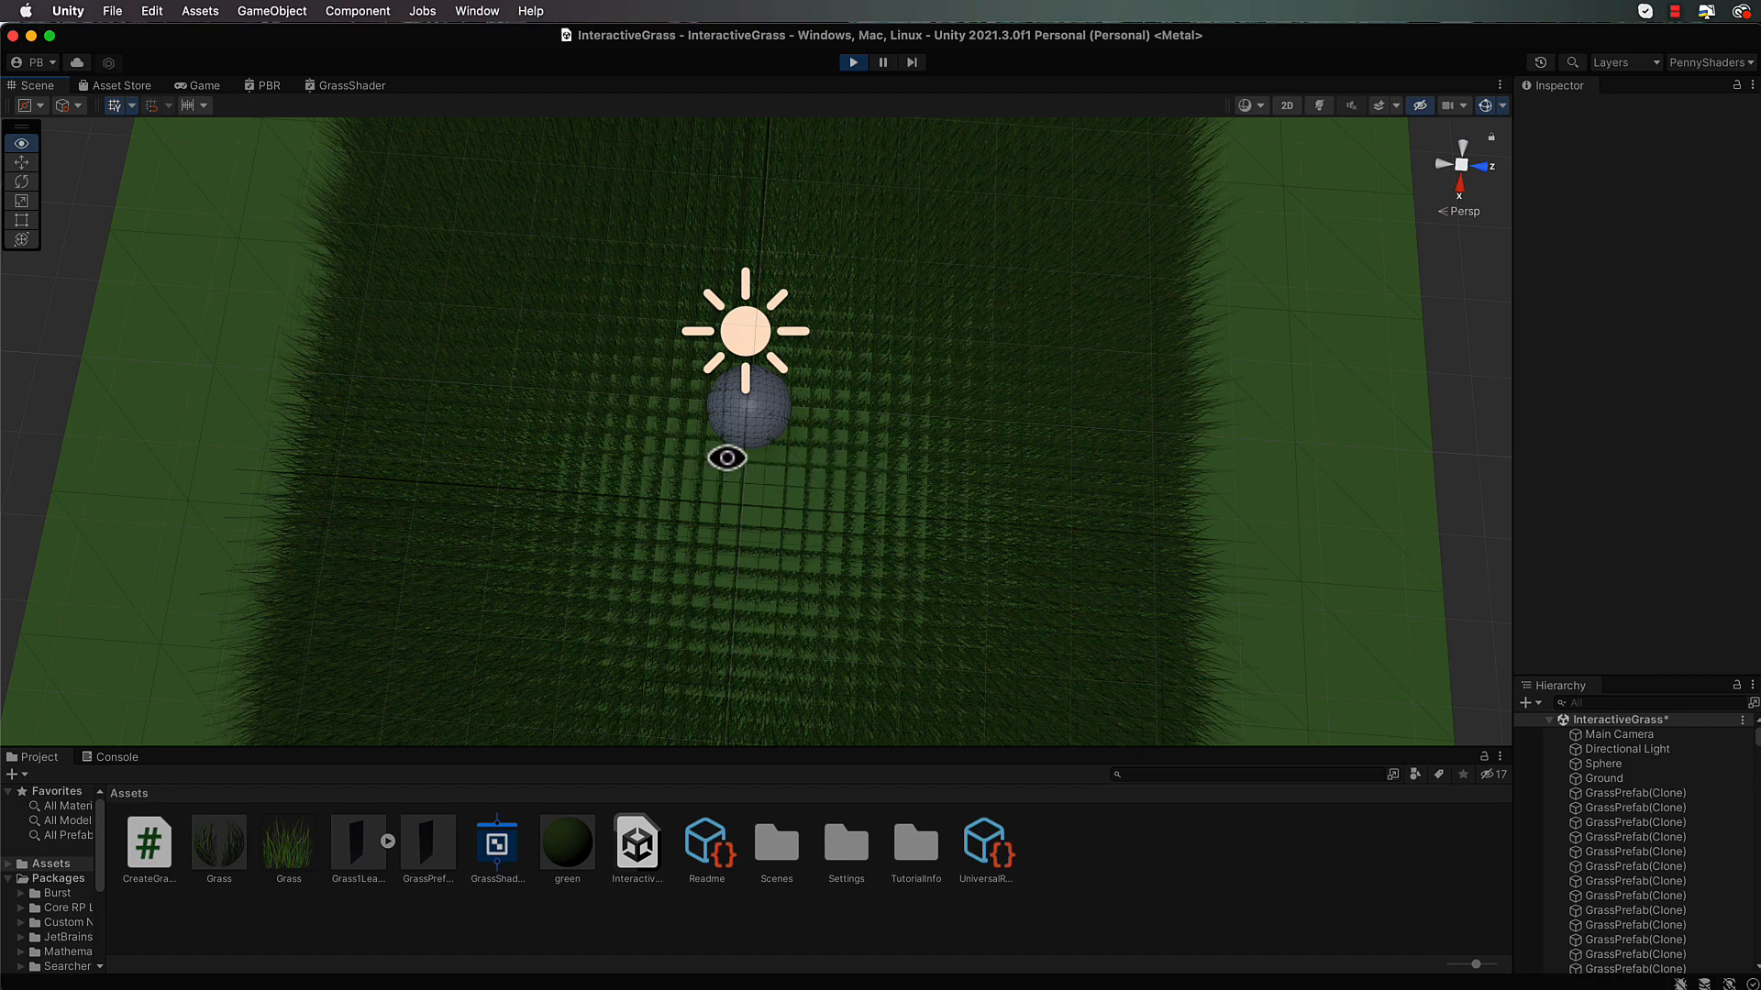
pyautogui.keyDown('alt'); pyautogui.moveTo(829, 551); pyautogui.dragTo(837, 504); pyautogui.keyUp('alt')
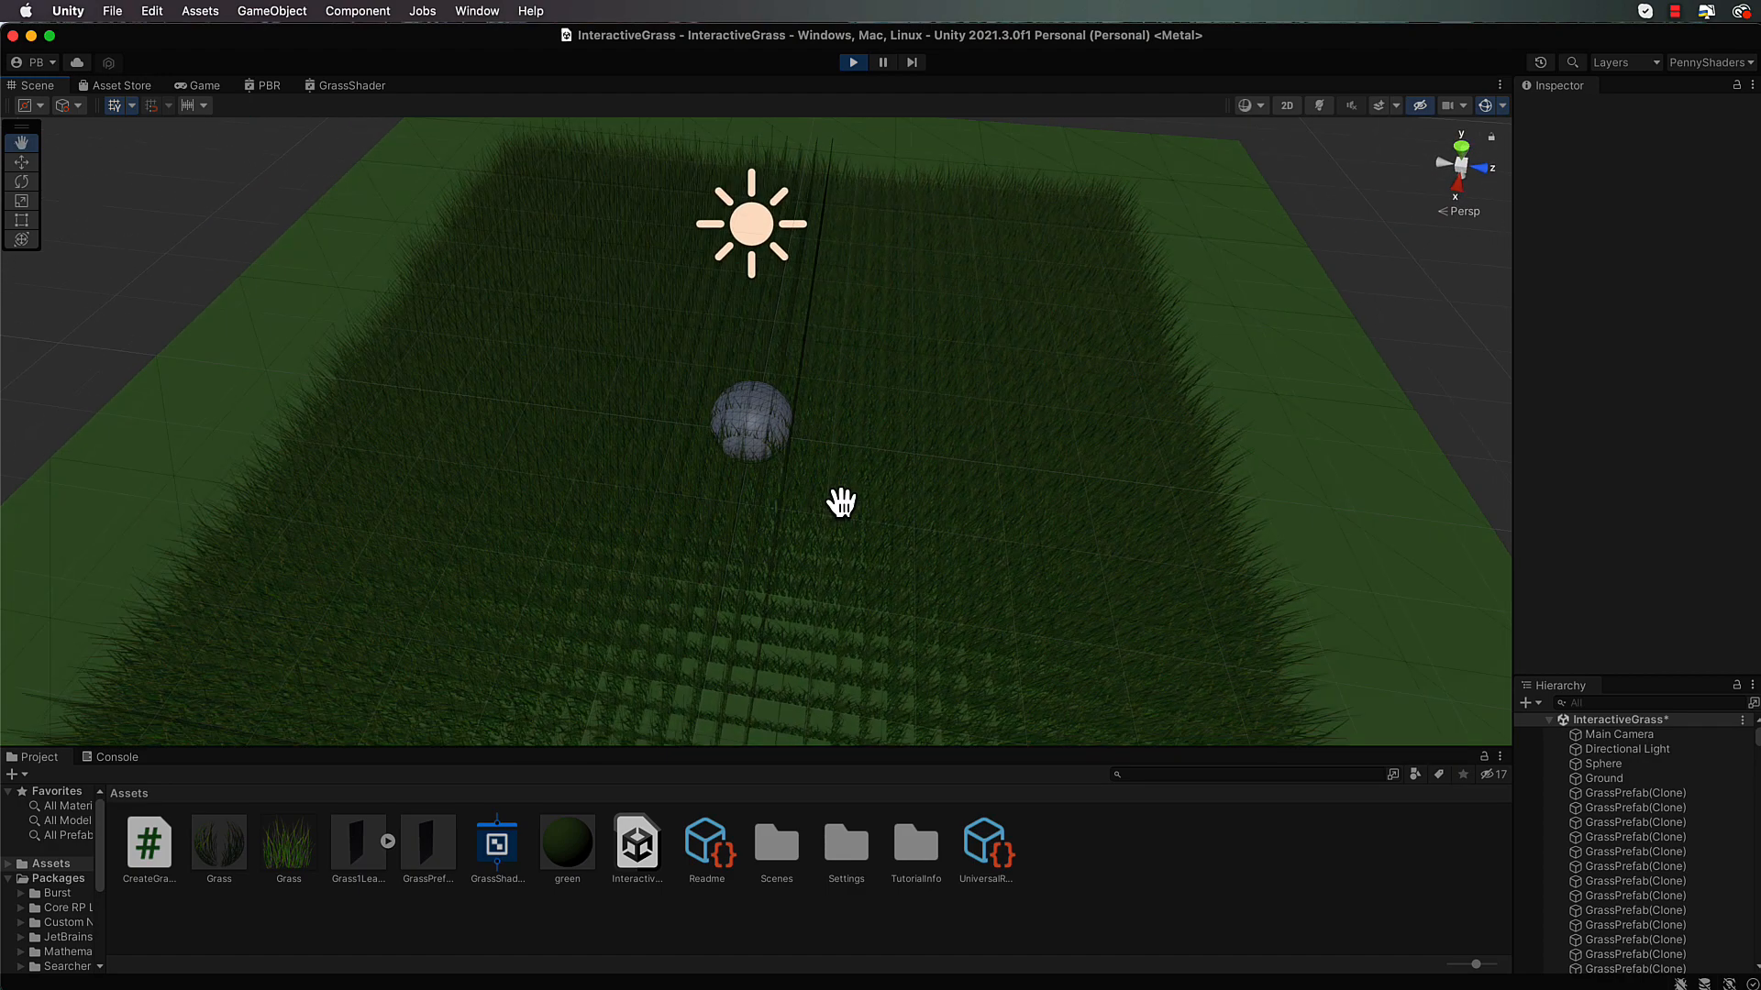
# Reopen the CreateGrass script and add + Random.Range(-0.25f, 0.25f) to the x argument of the position Vector3
pyautogui.doubleClick(151, 844)
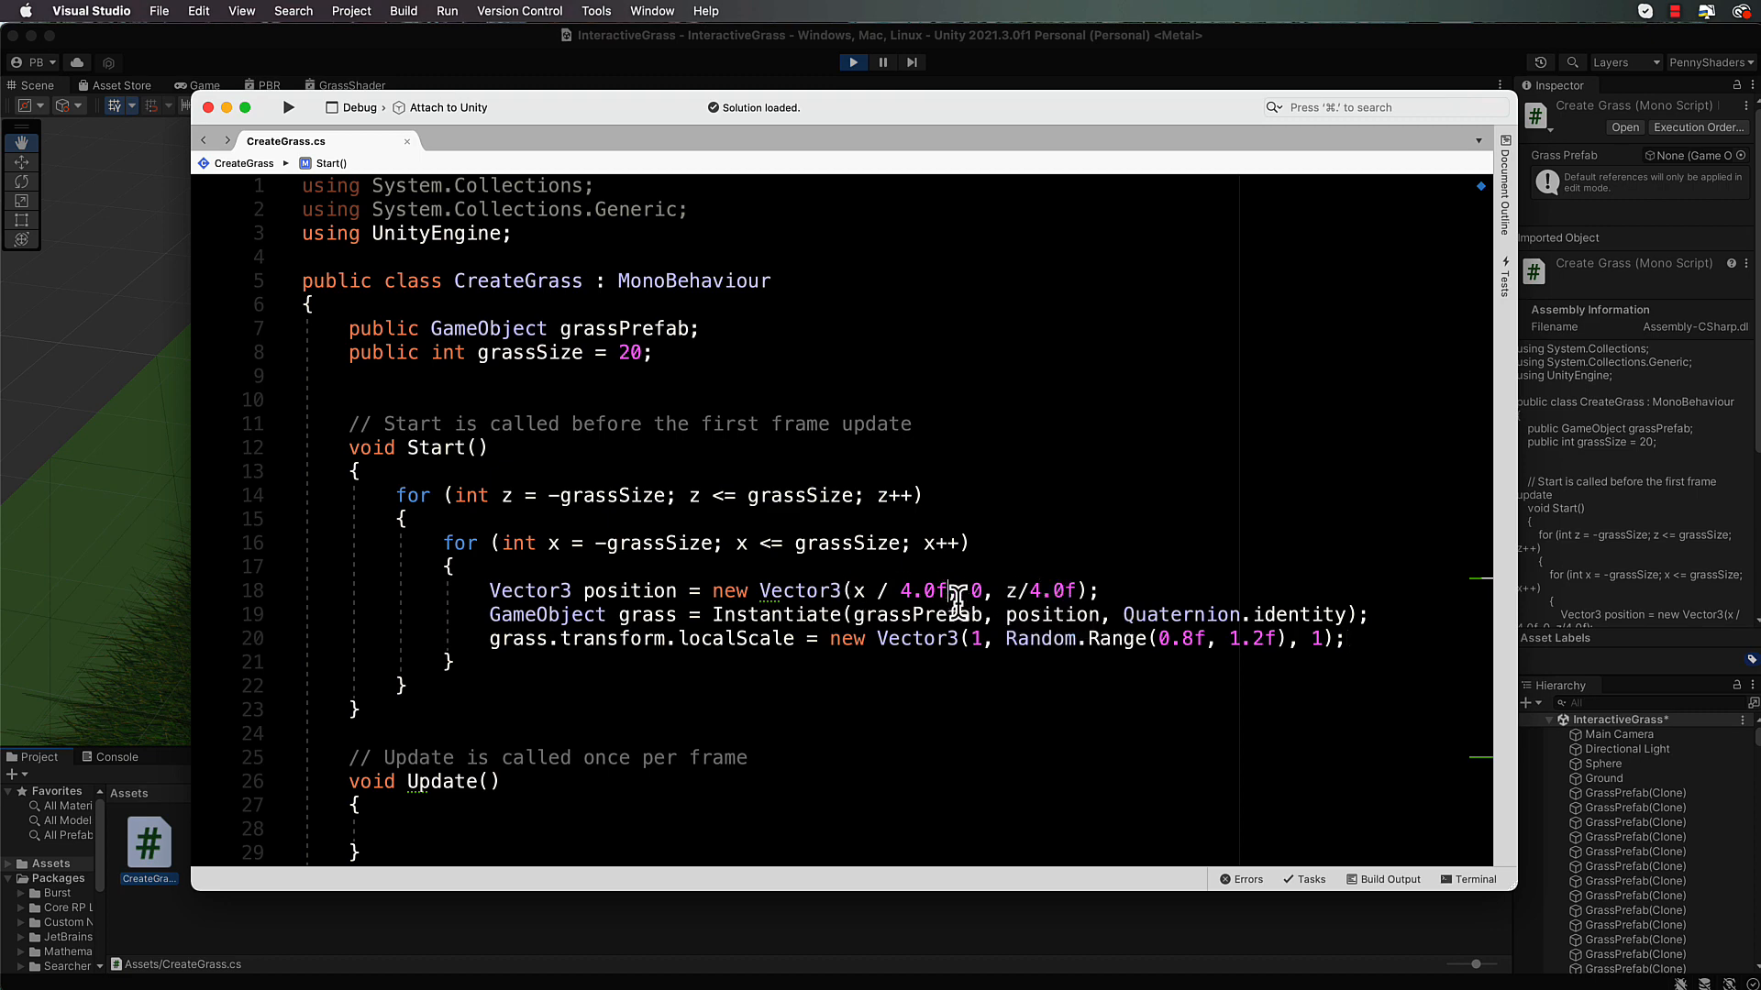
pyautogui.write('+')
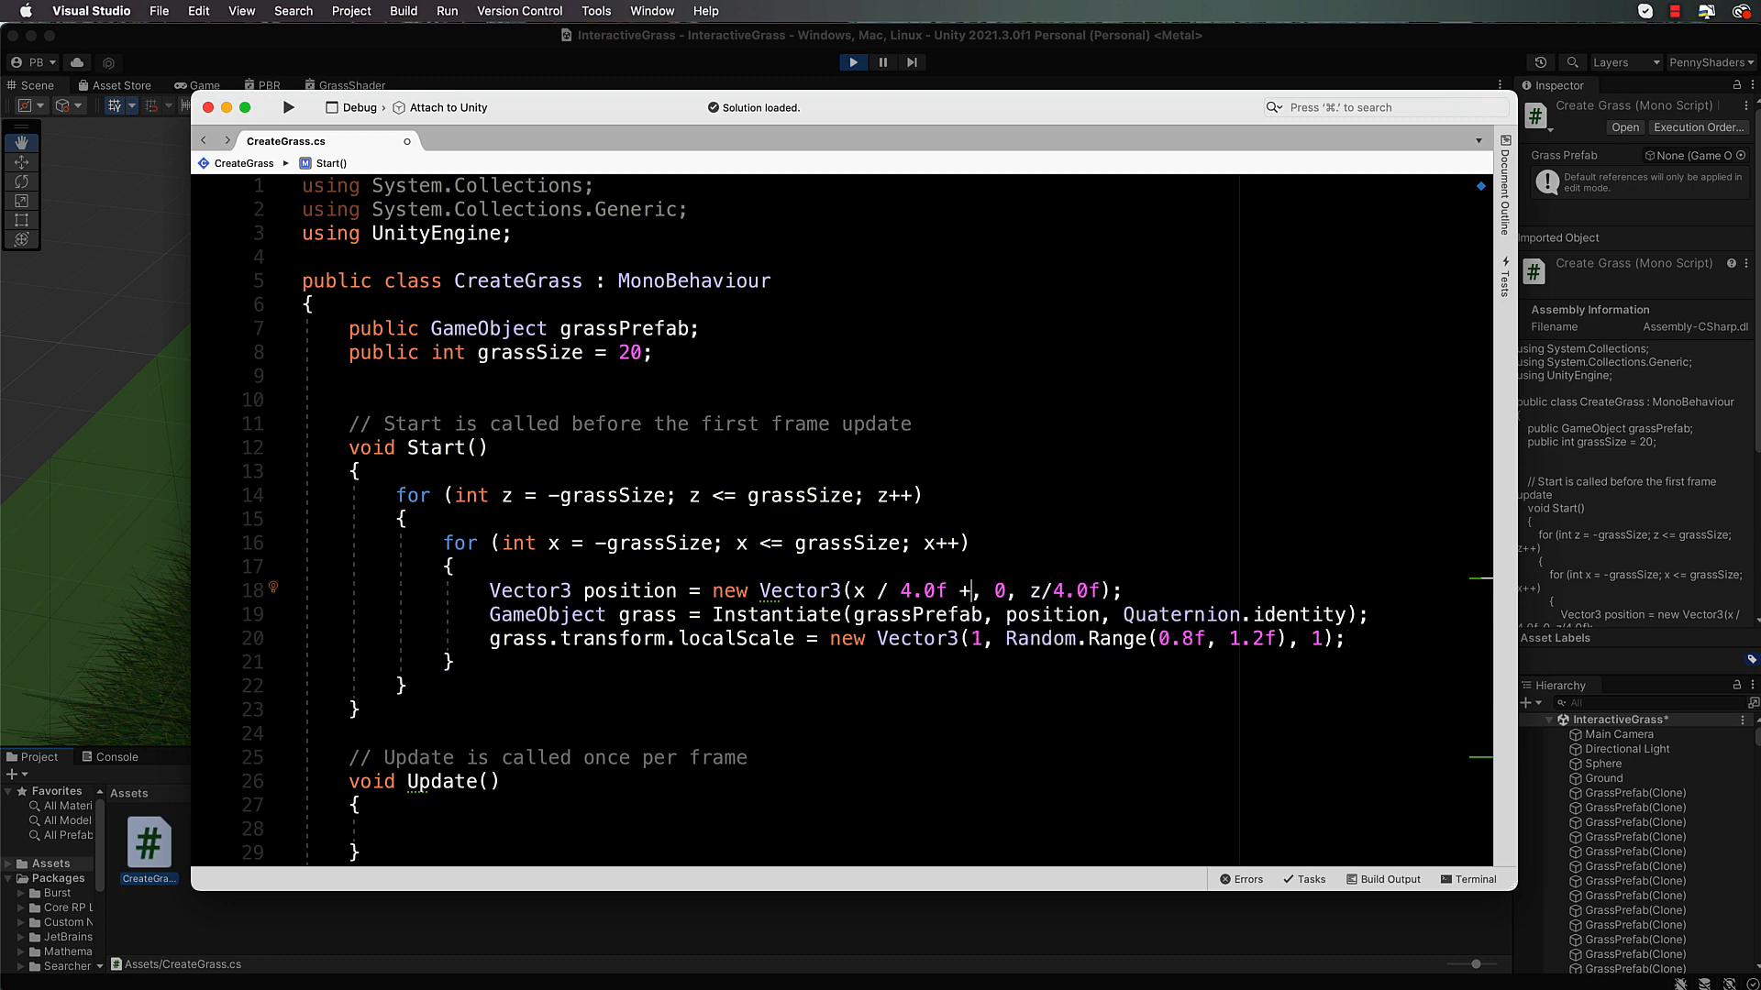
pyautogui.write(' Random.Ra')
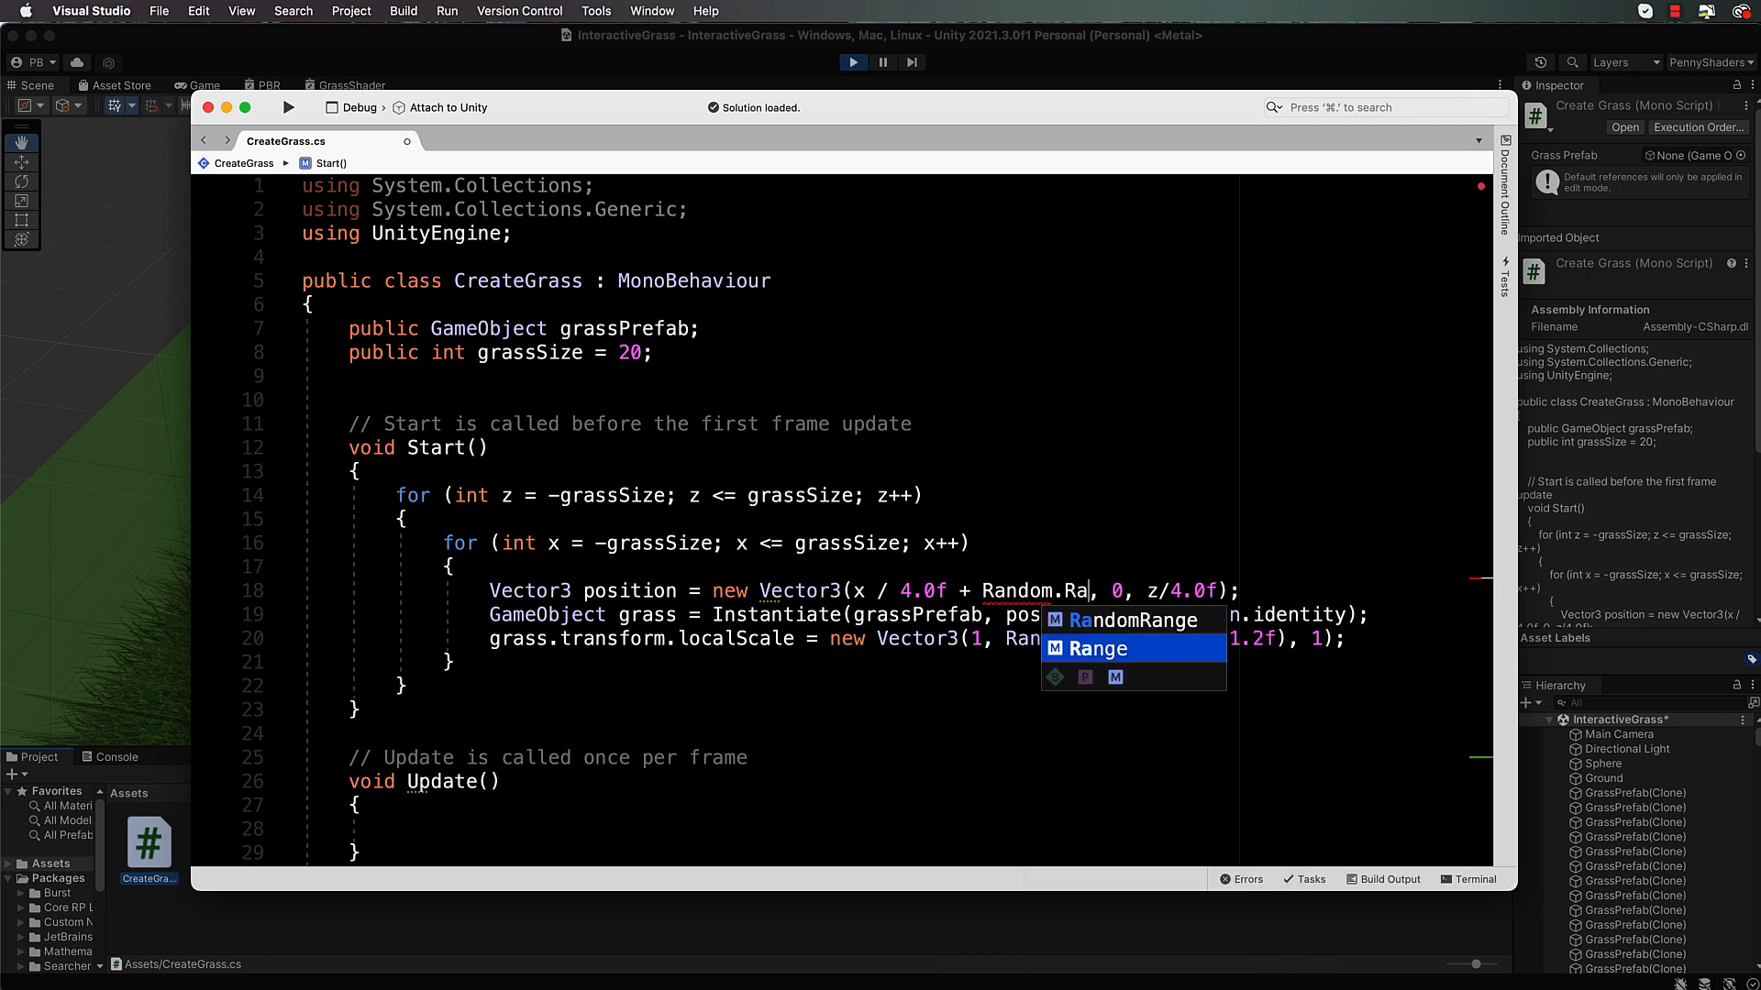
pyautogui.write('nge(')
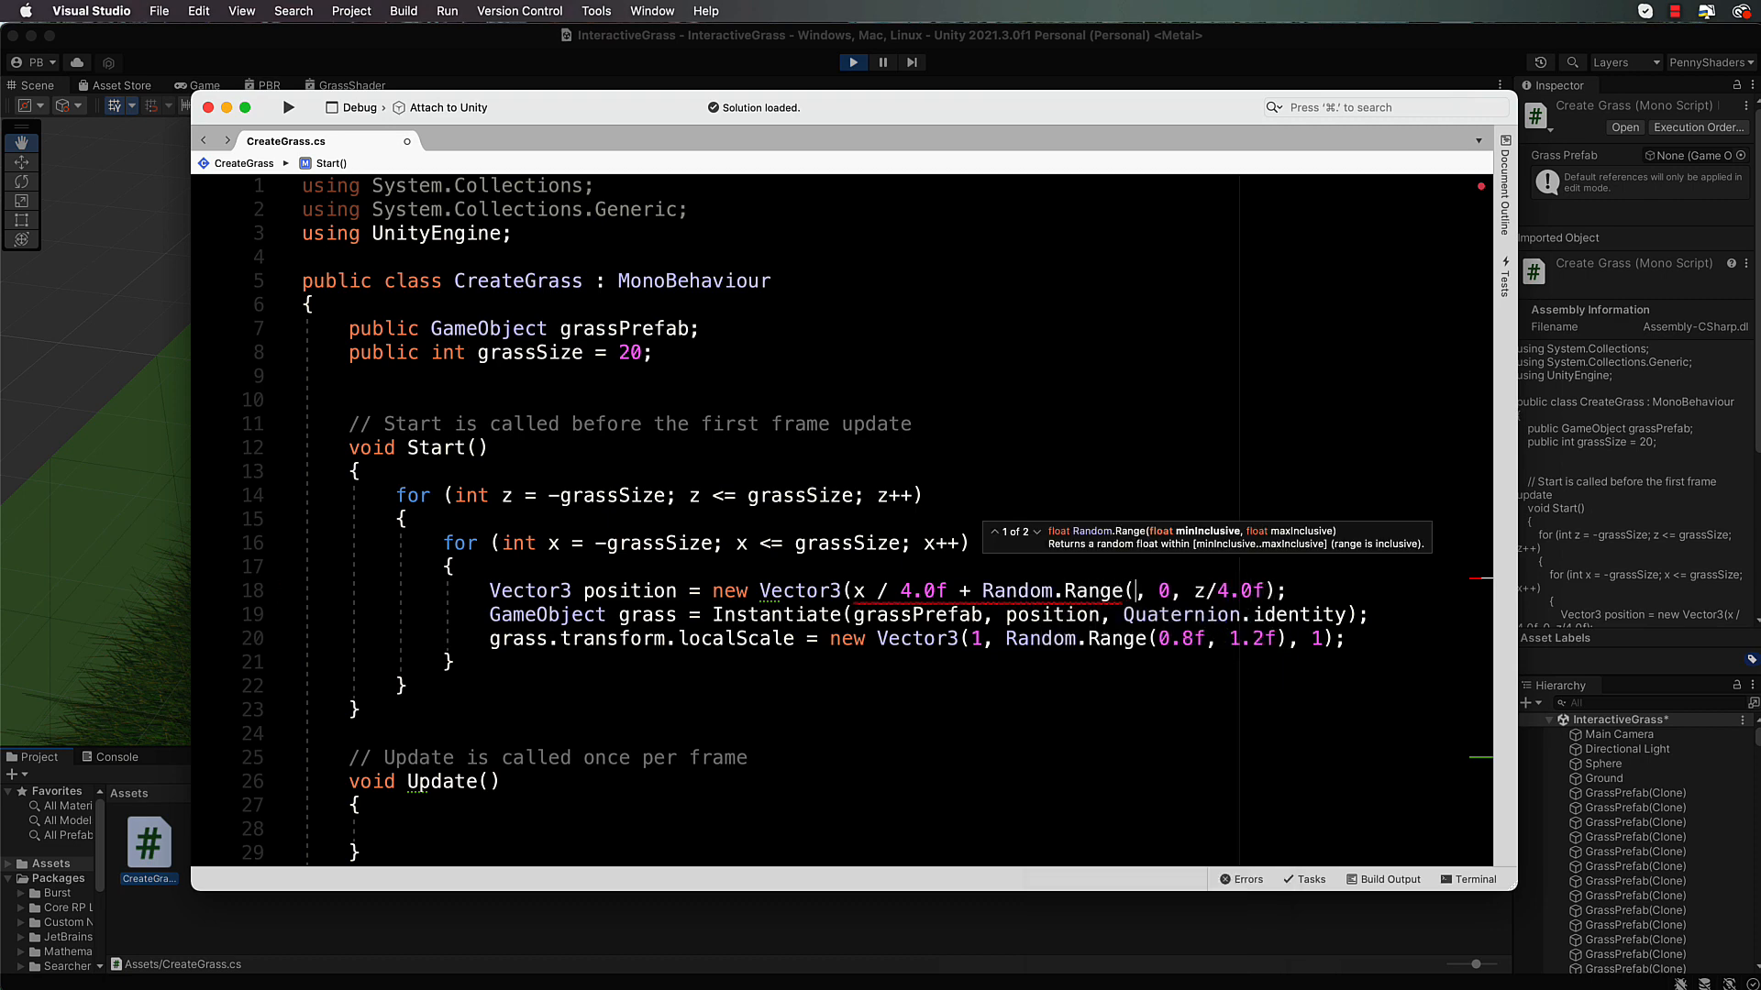
pyautogui.write('-0.25')
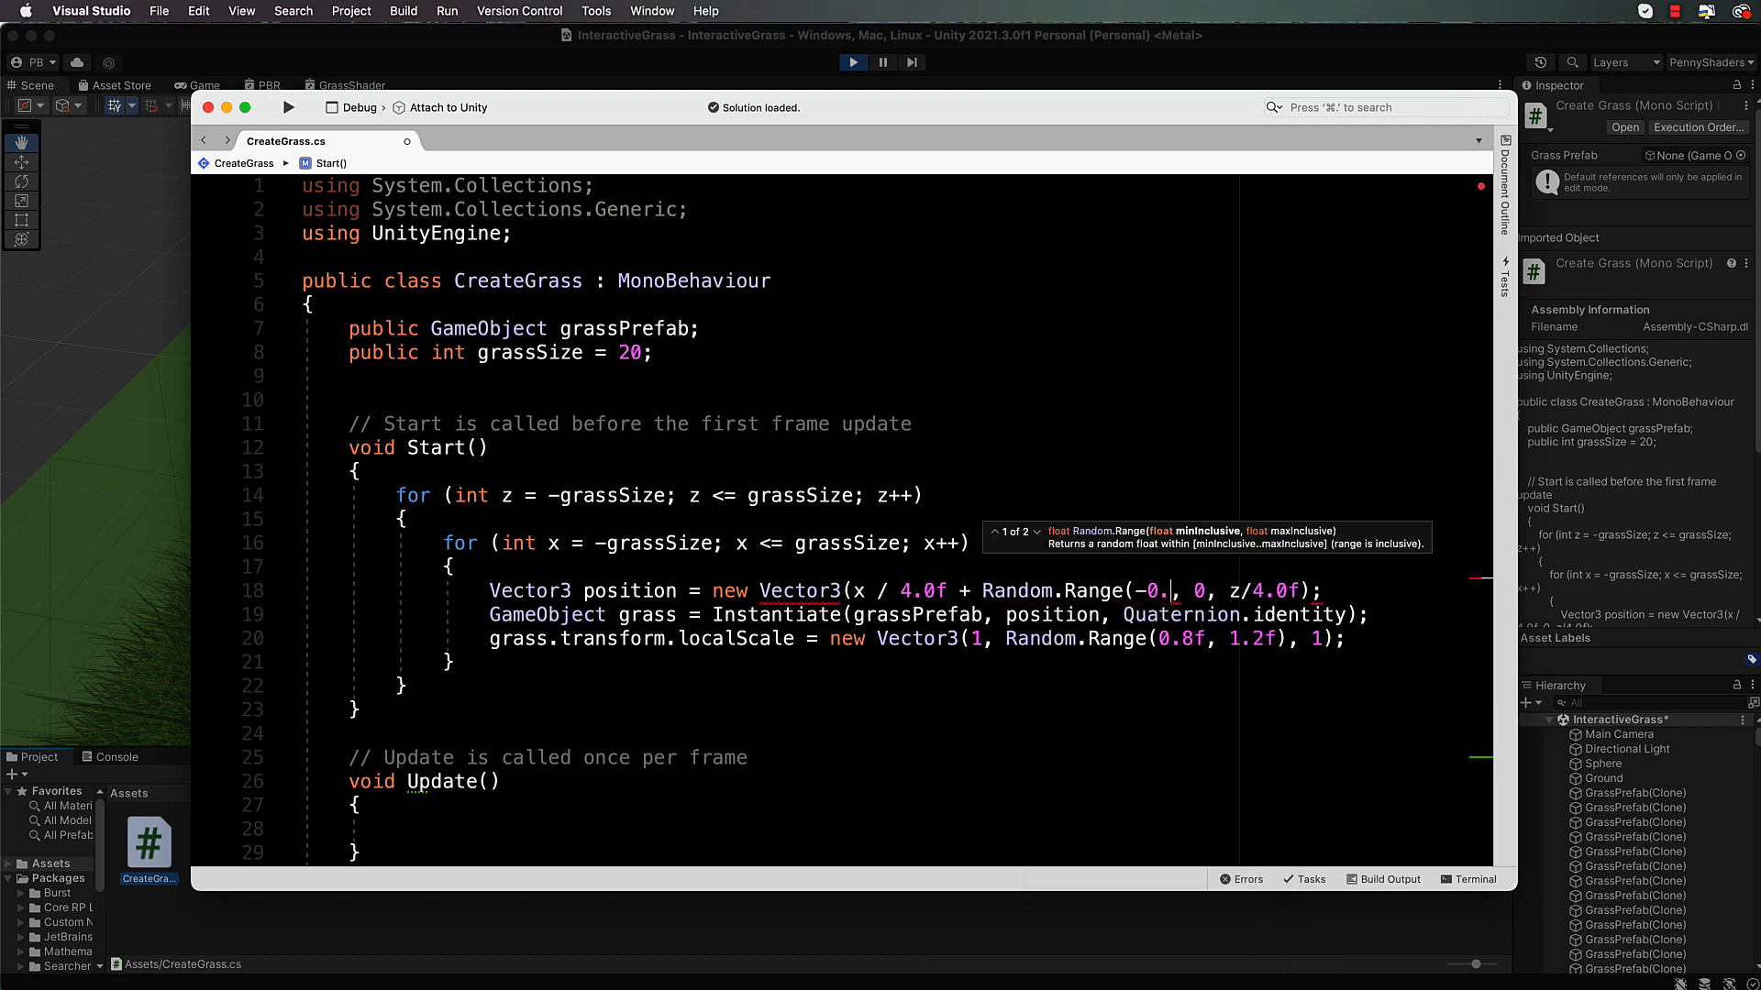
pyautogui.write('f, 0.')
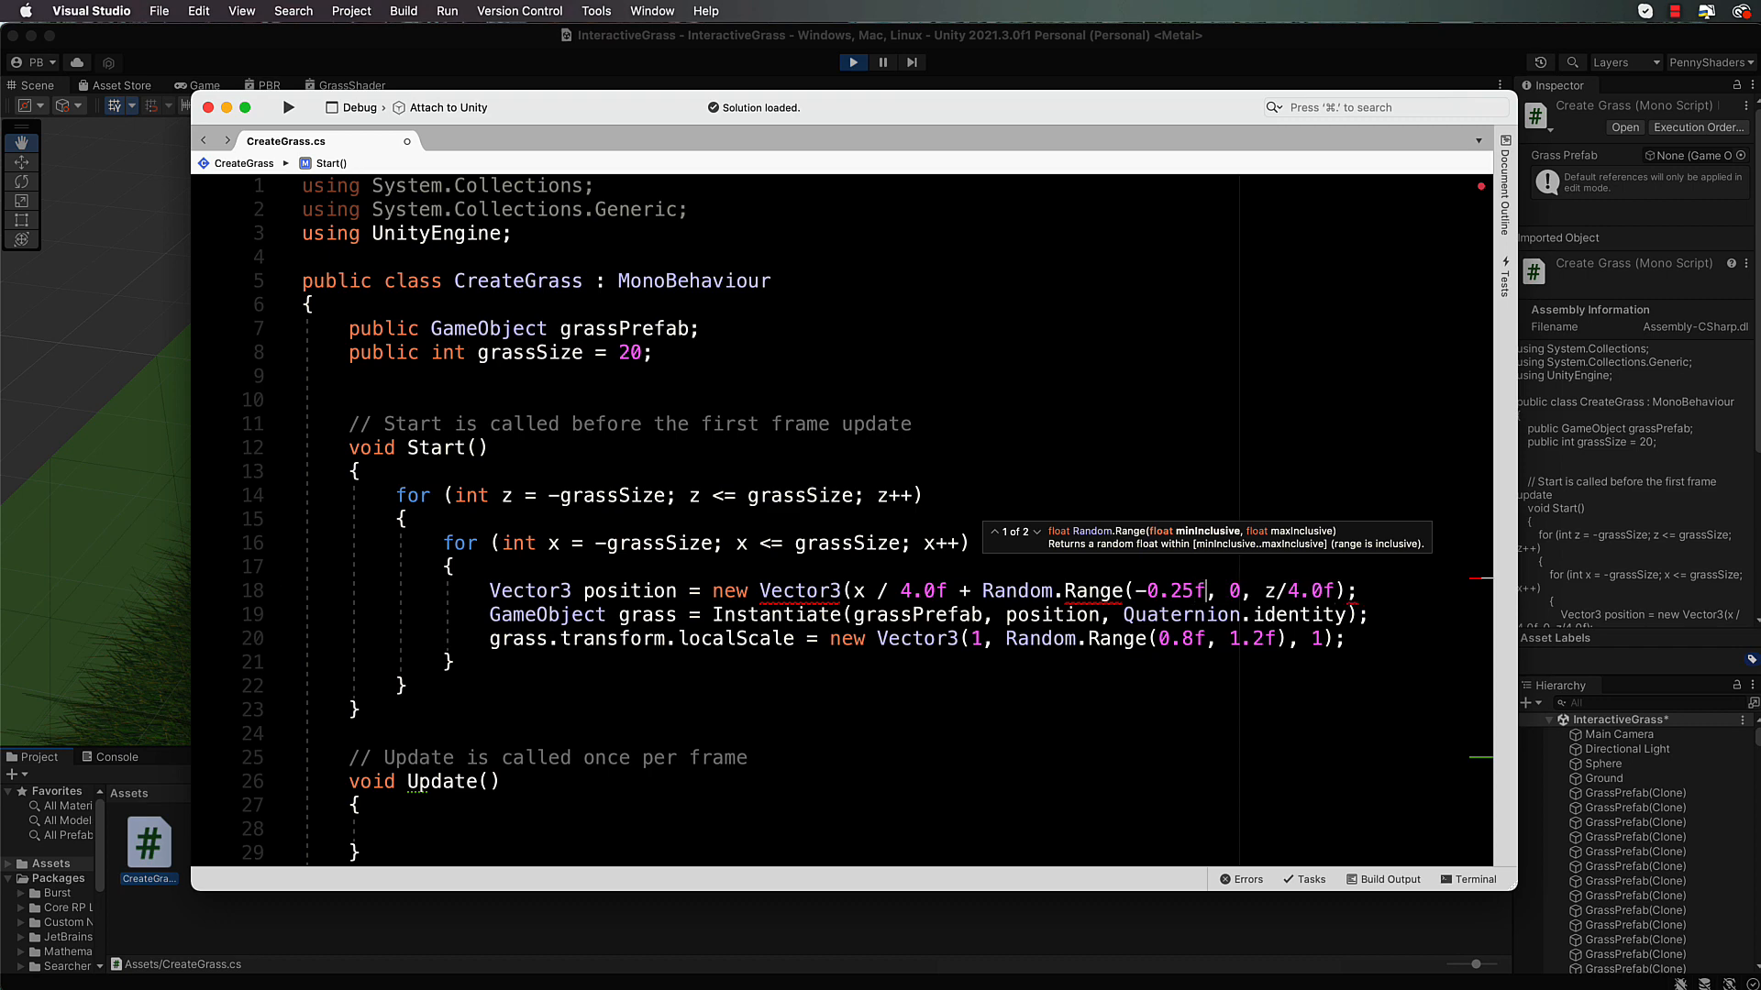
pyautogui.write('25f), 0')
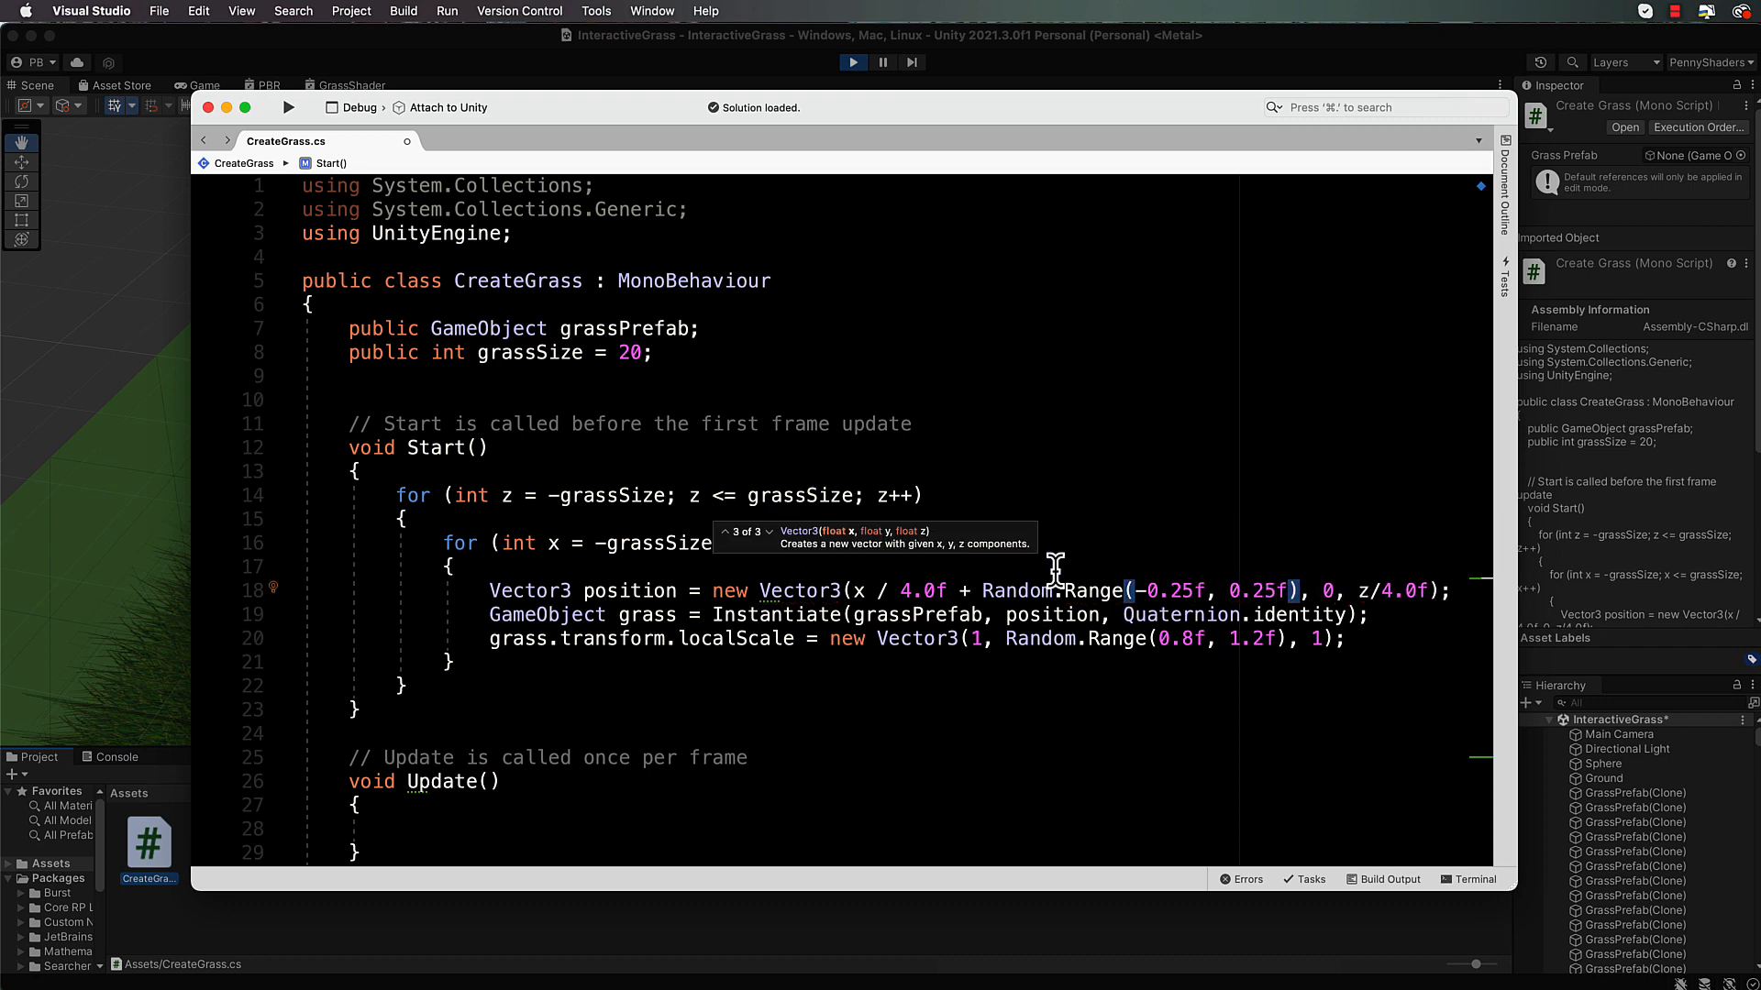
# Add + Random.Range(-0.25f, 0.25f) to the z argument of the position Vector3 and break the line after x / 4.0f +
pyautogui.hscroll(5, 1056, 569)
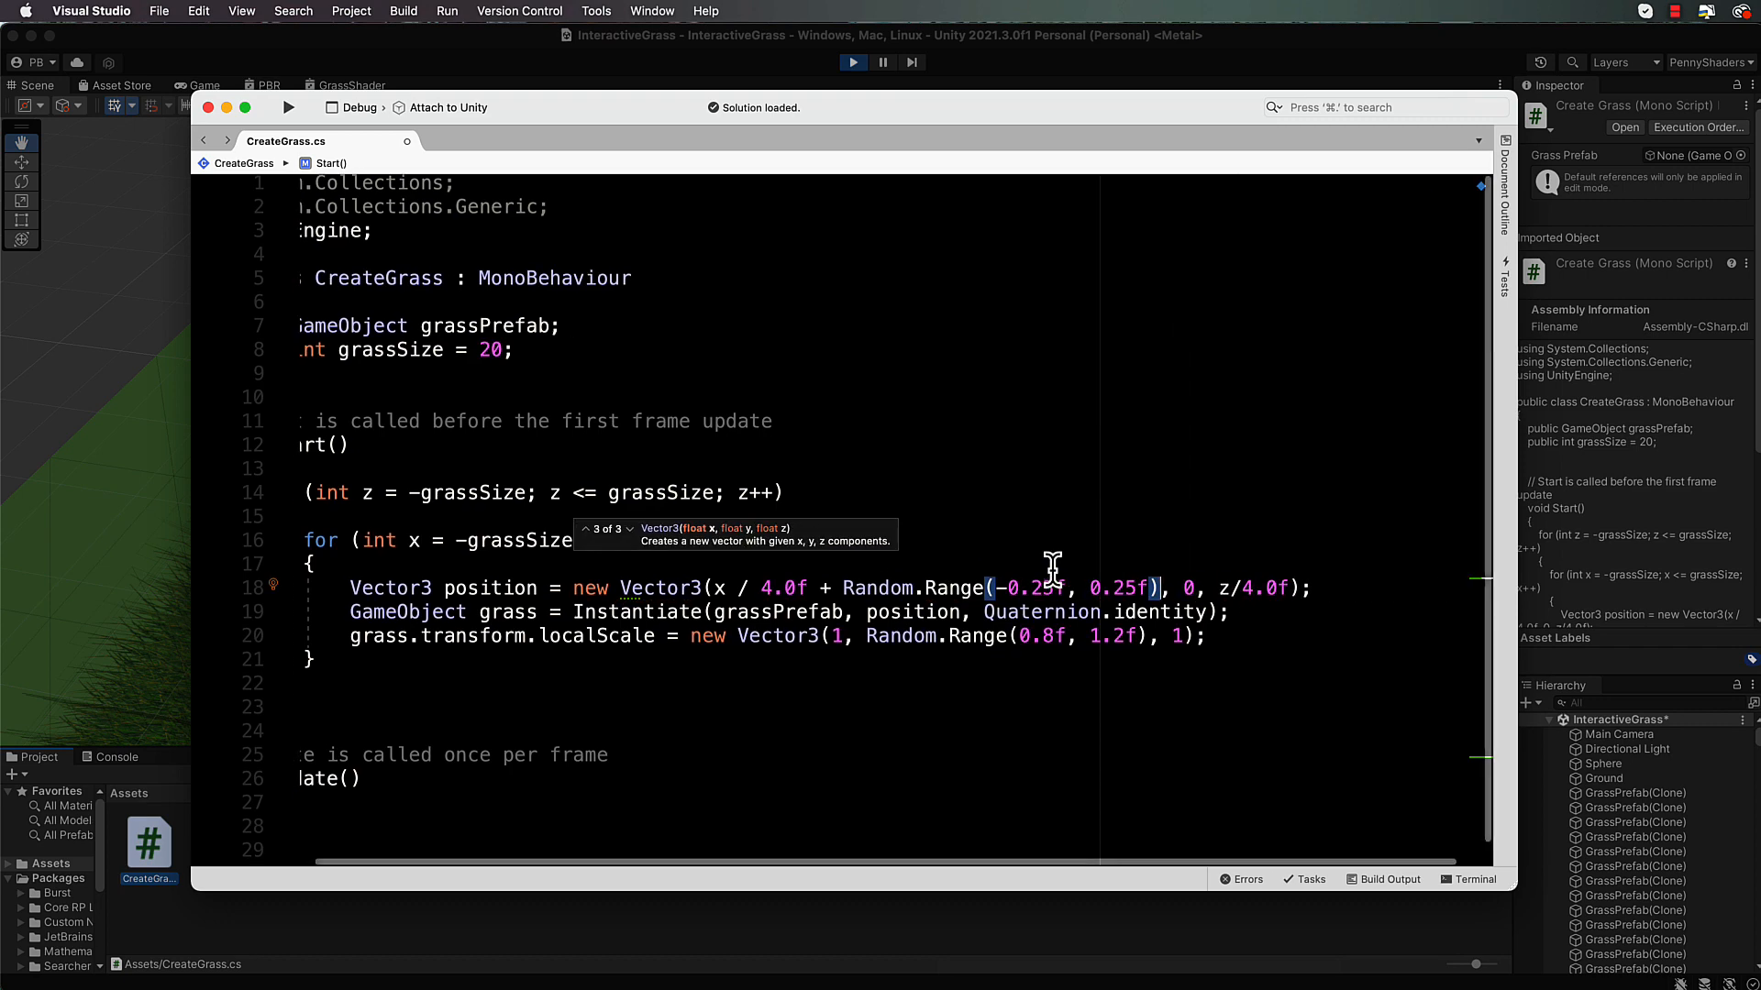
pyautogui.hscroll(-2, 1147, 608)
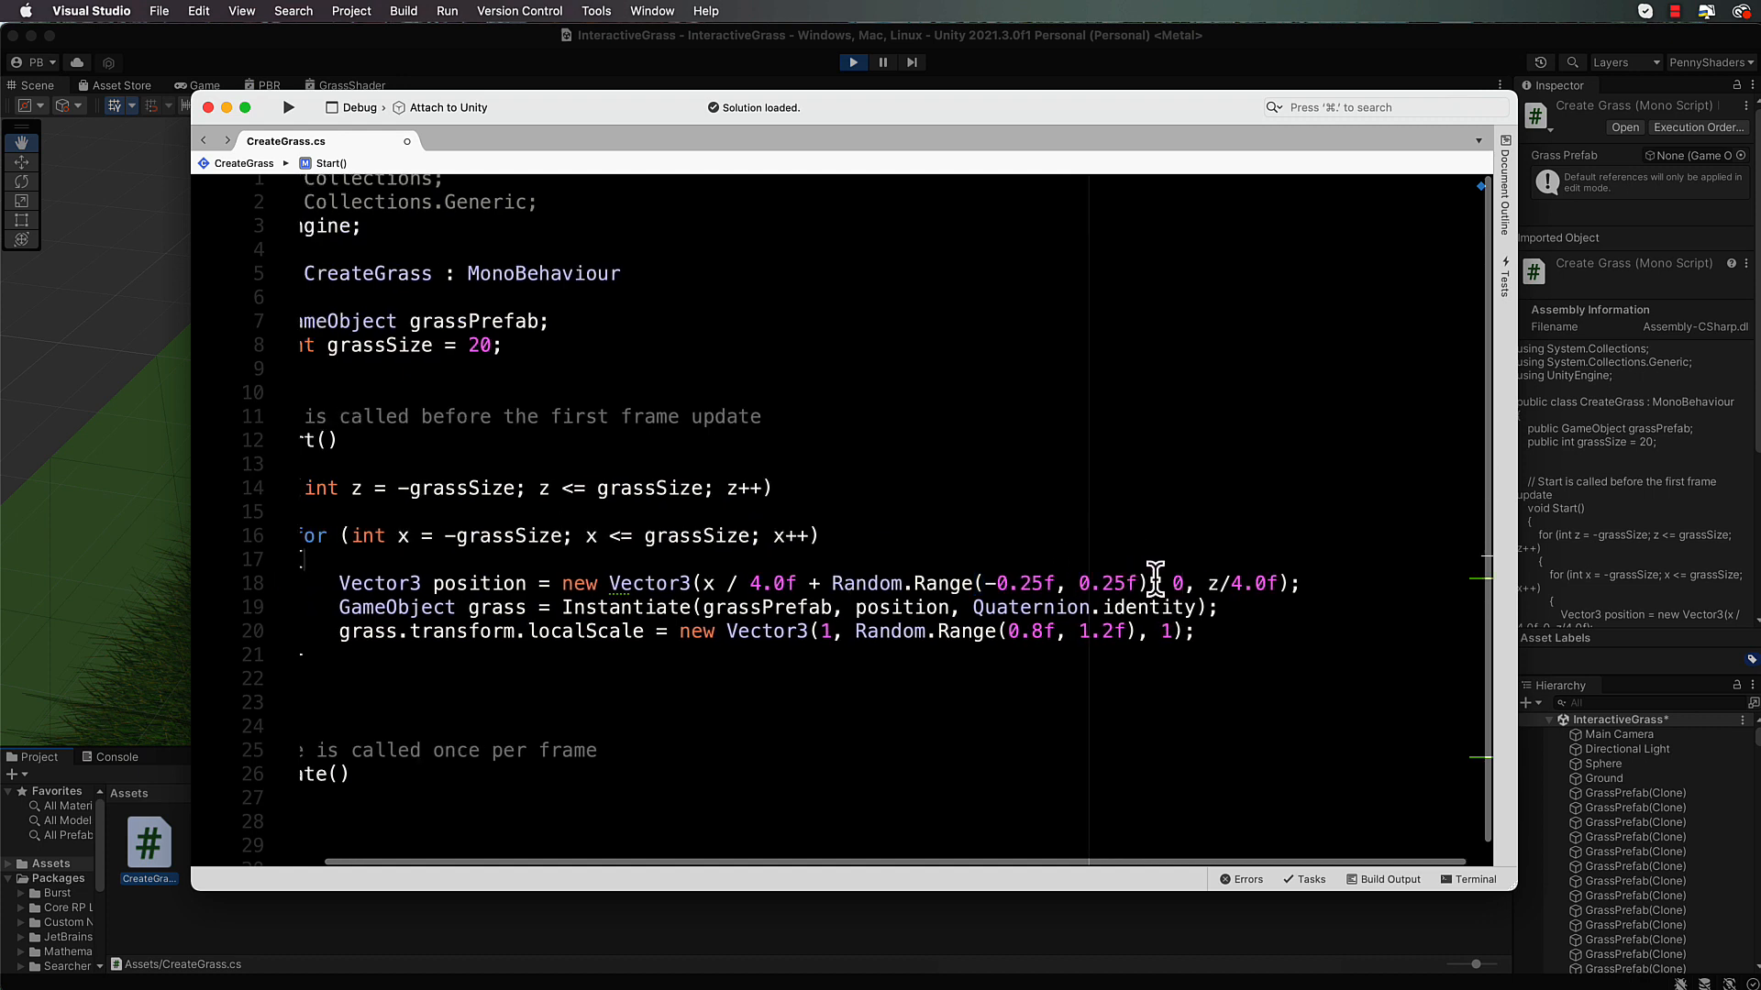
pyautogui.moveTo(1146, 583); pyautogui.dragTo(814, 583)
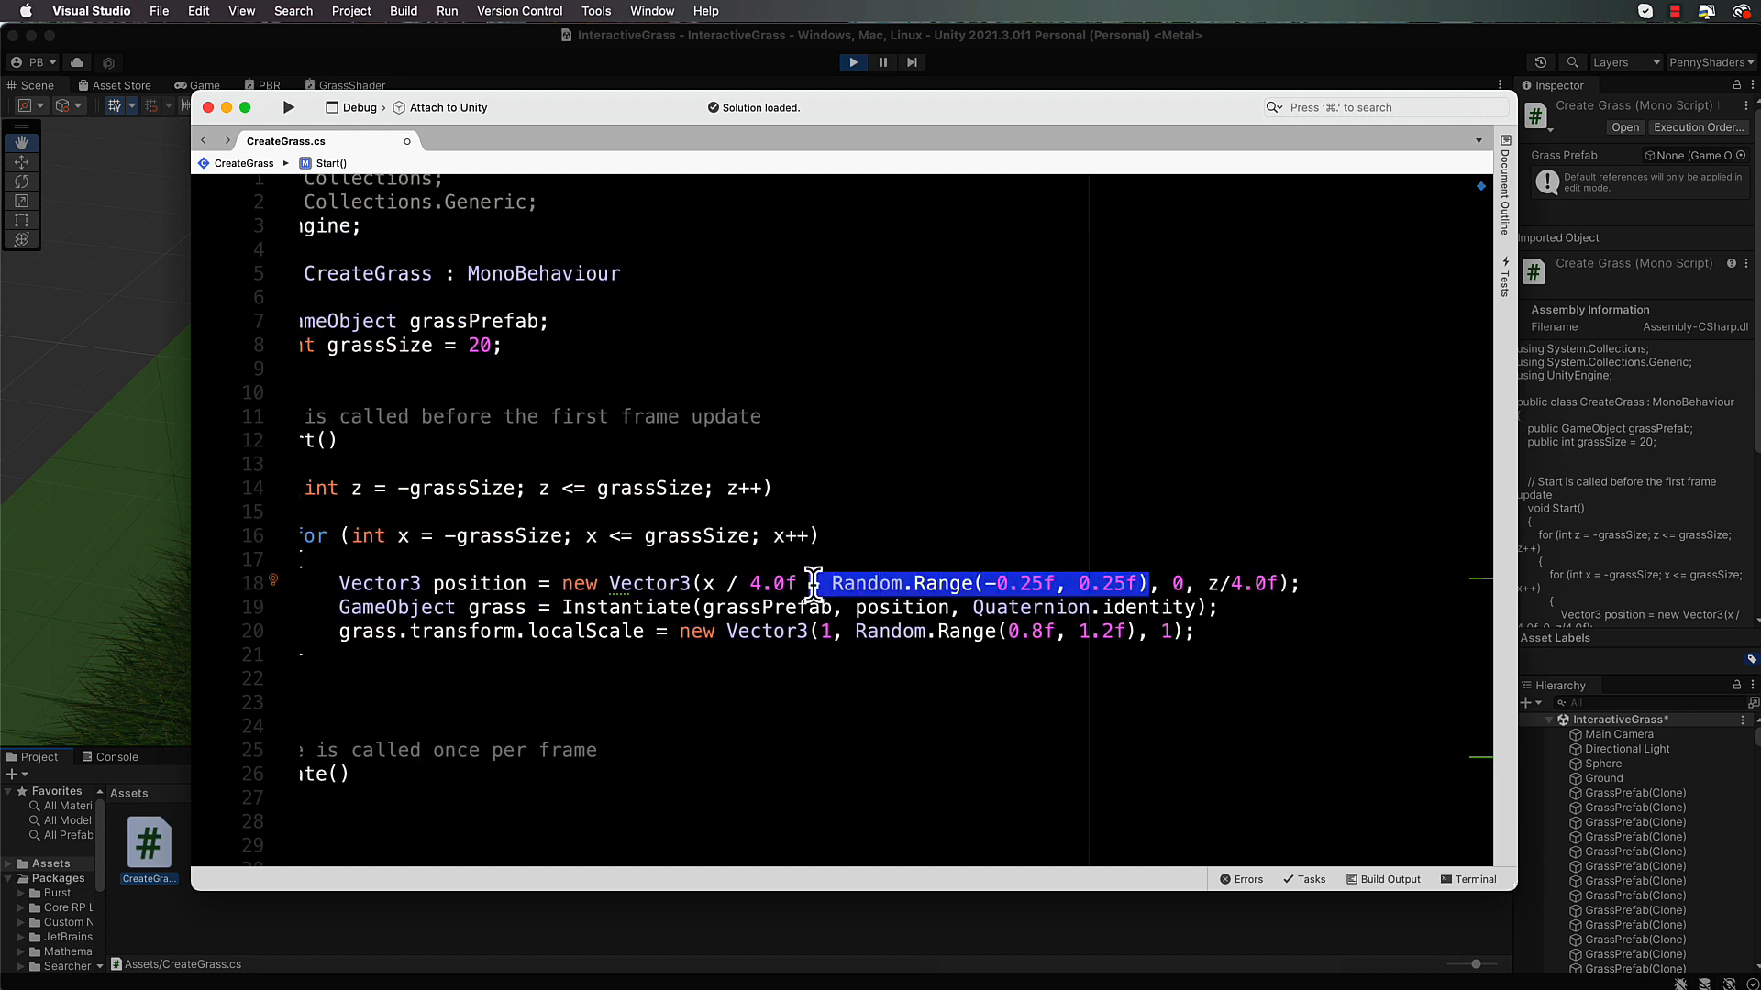
pyautogui.click(1279, 584)
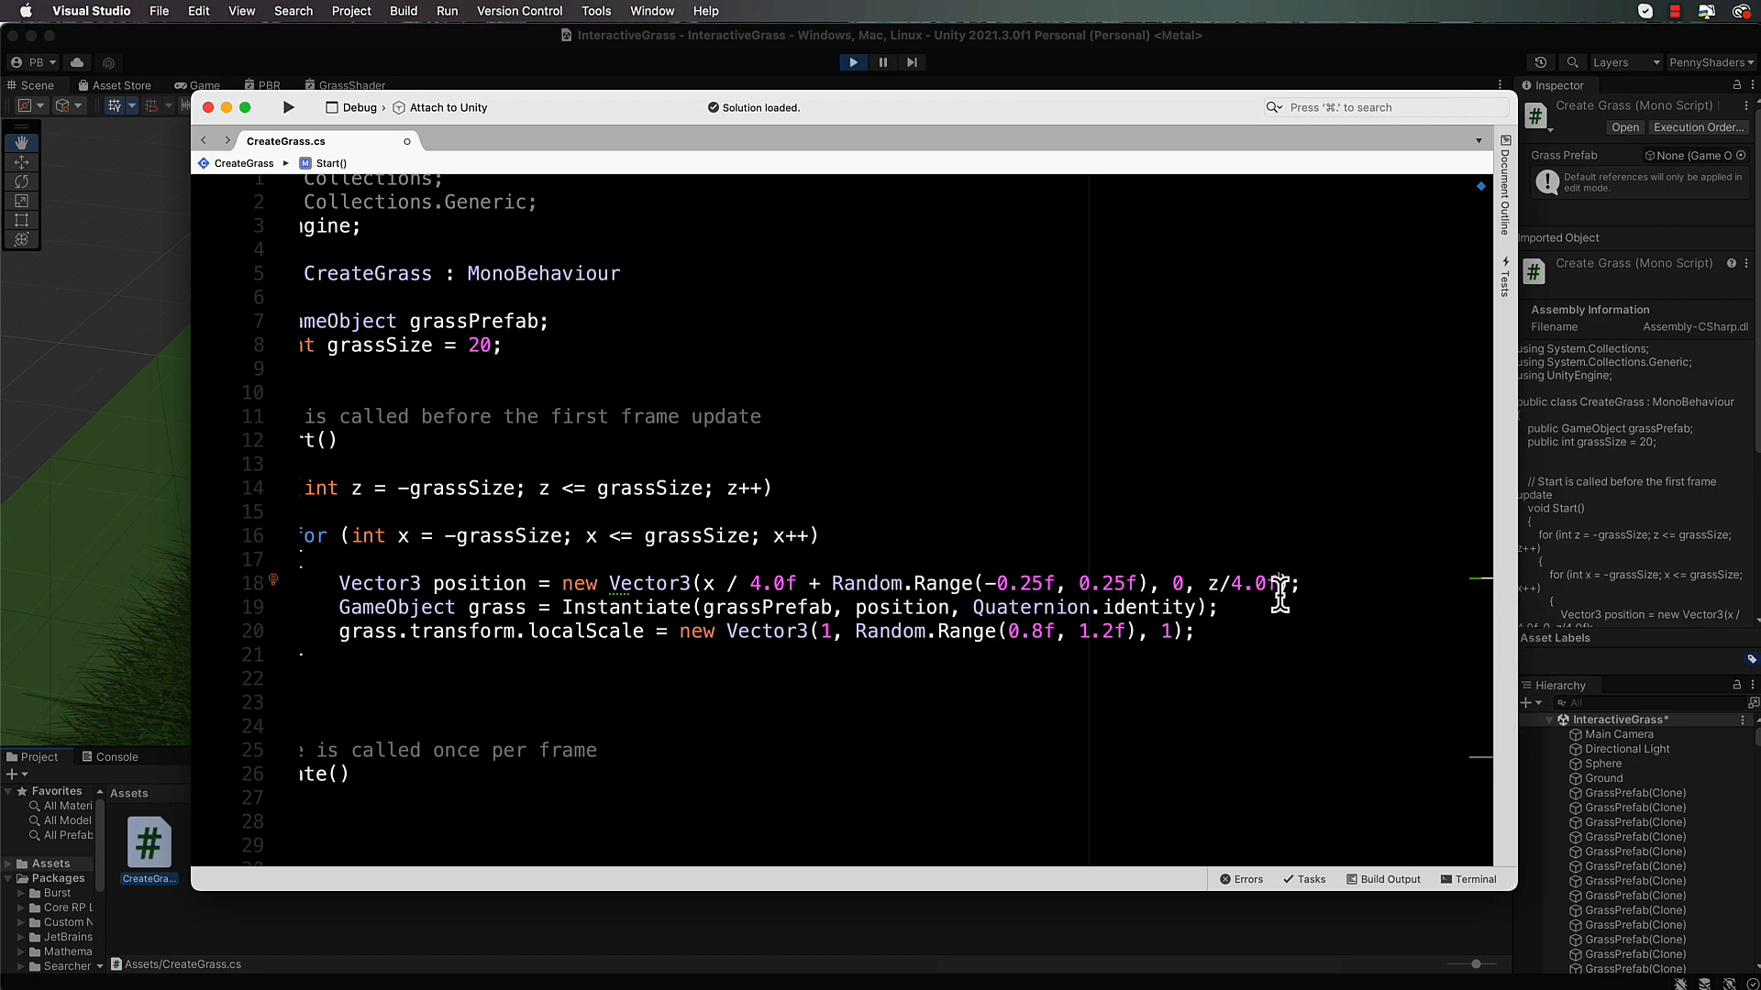
pyautogui.write('+ Random.Range(-0.25f, 0.25f)')
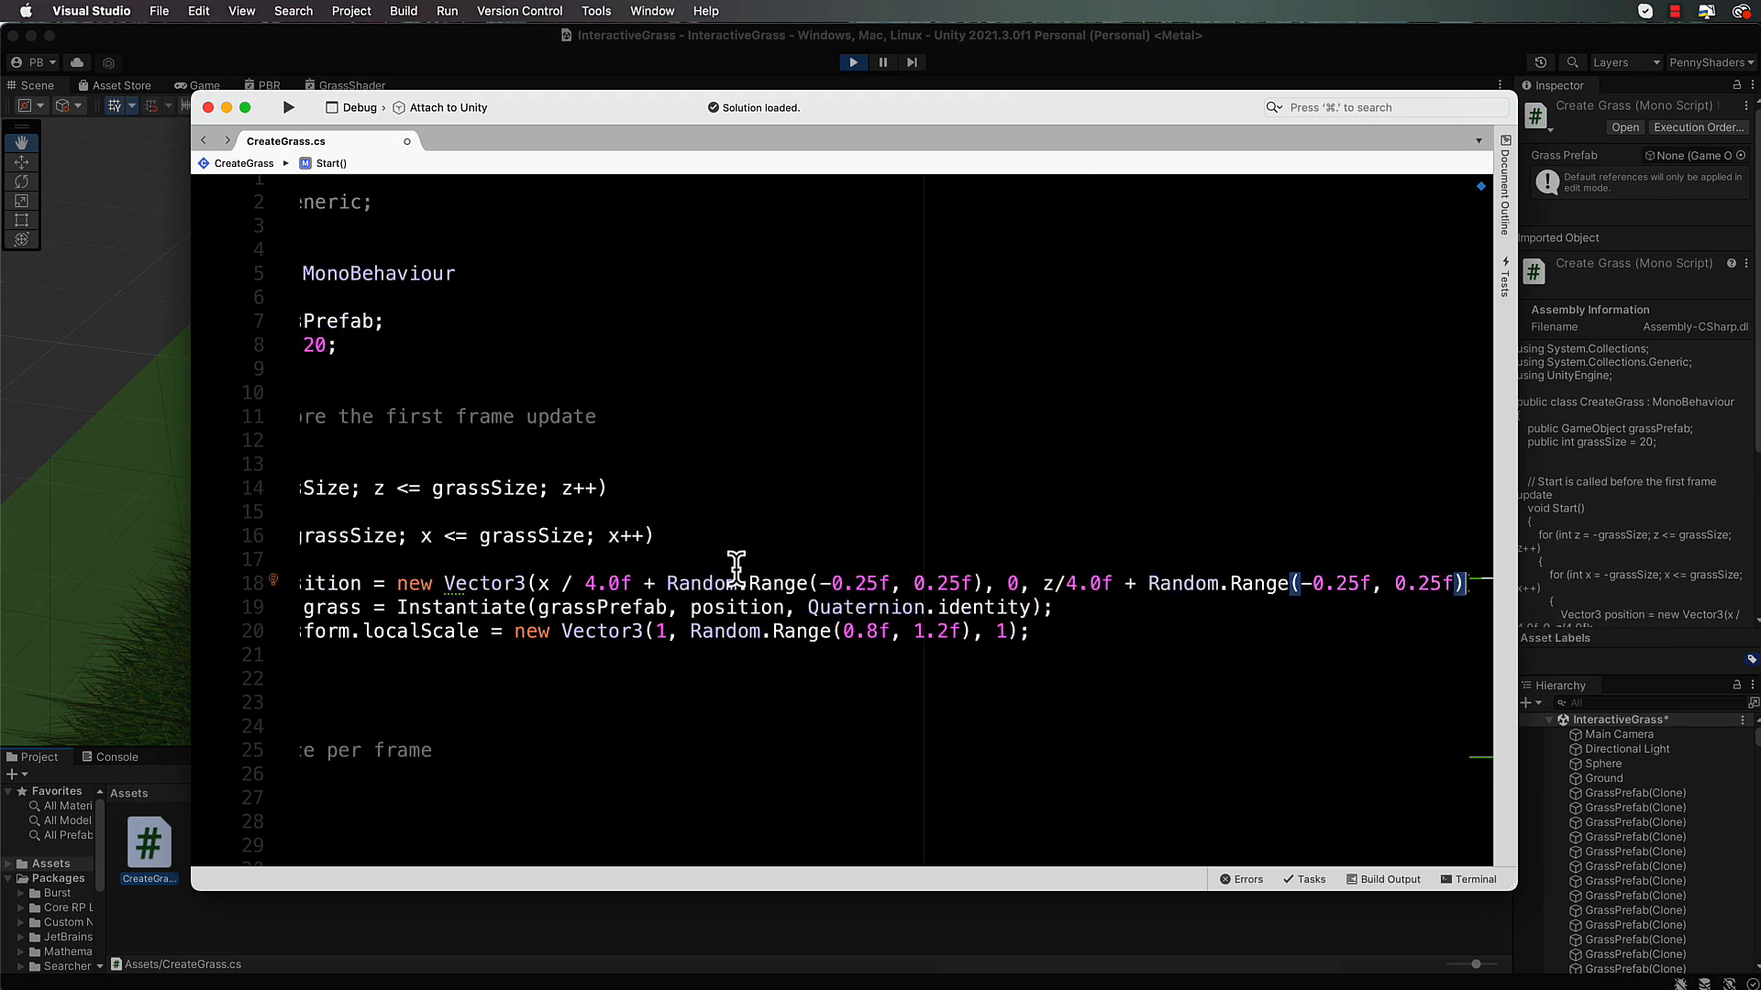
pyautogui.click(666, 583)
pyautogui.press('Return')
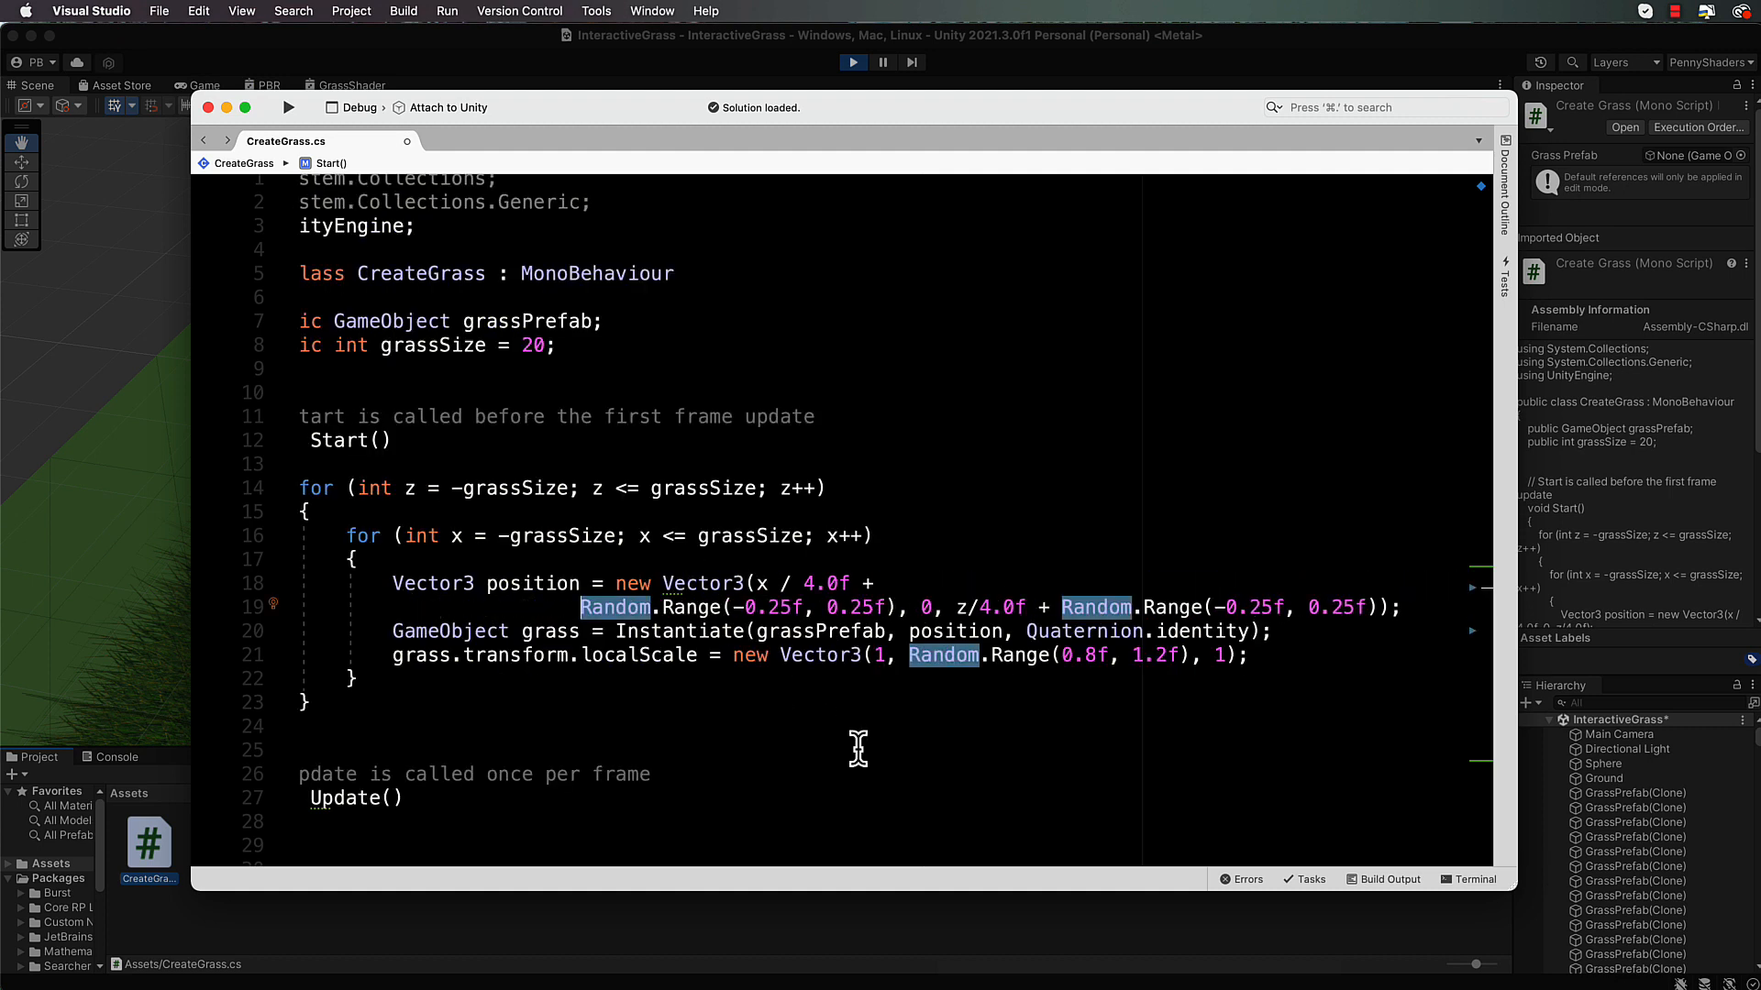
# Switch to Unity and examine the randomly offset grass in the Scene view from above and at a low angle around the sphere
pyautogui.click(515, 35)
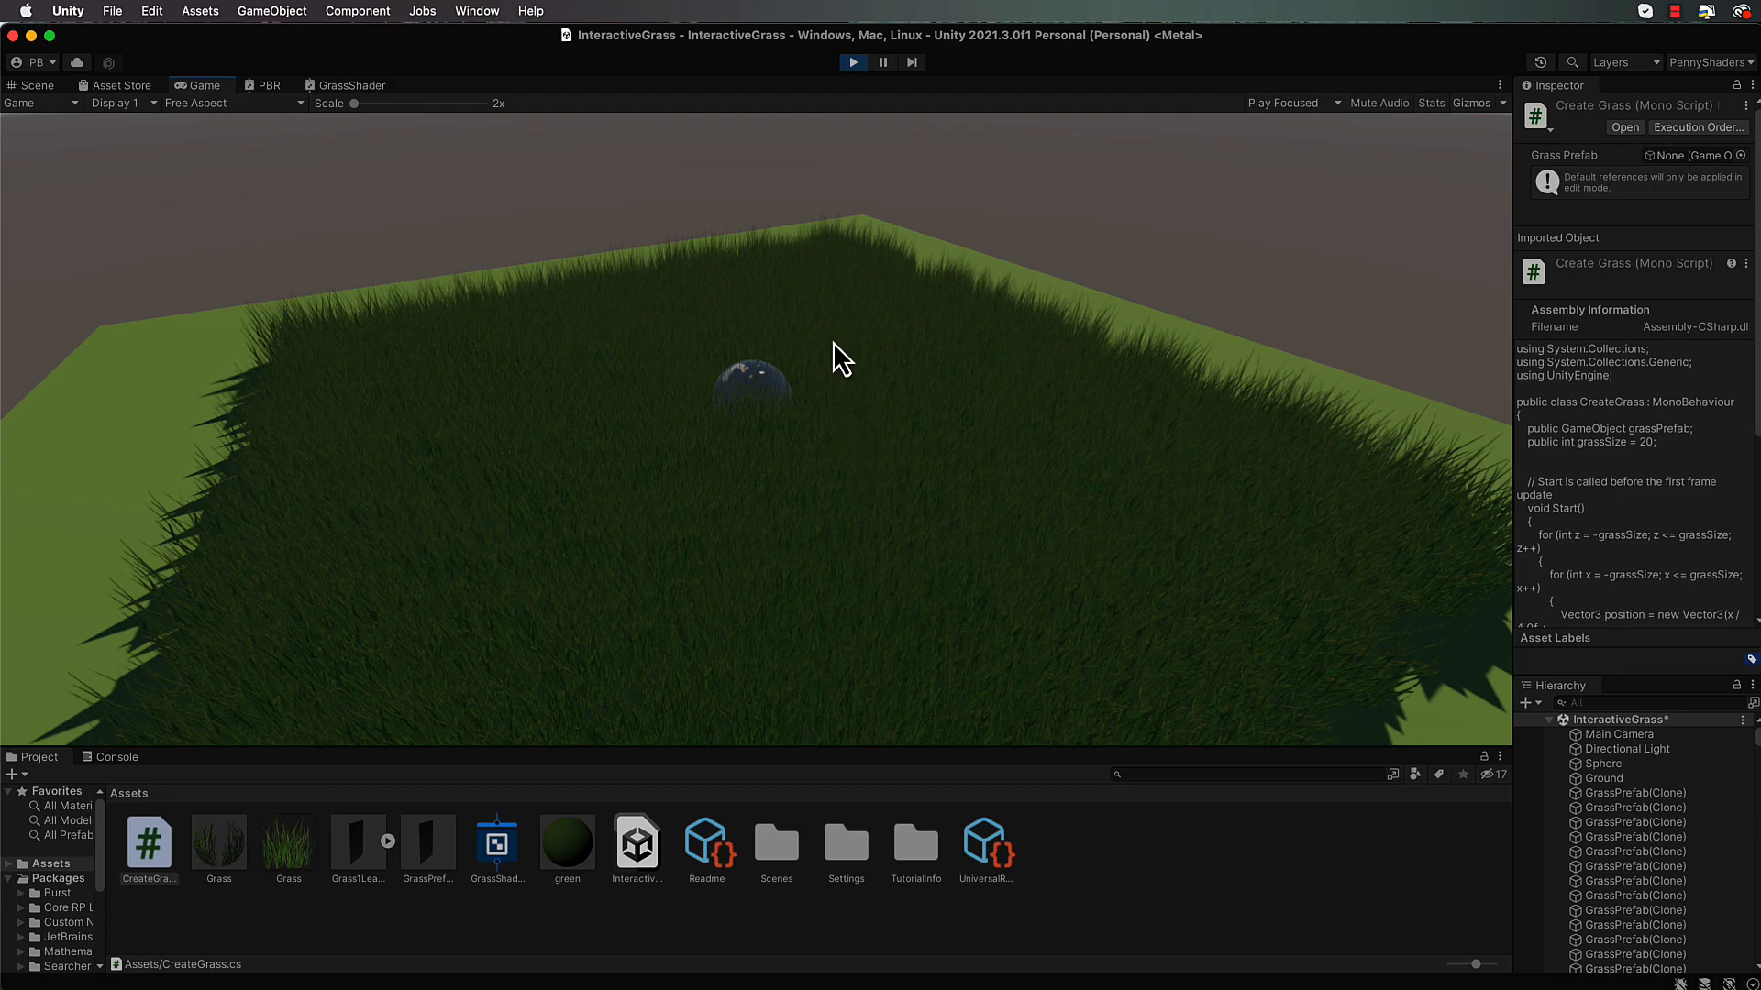
pyautogui.click(57, 87)
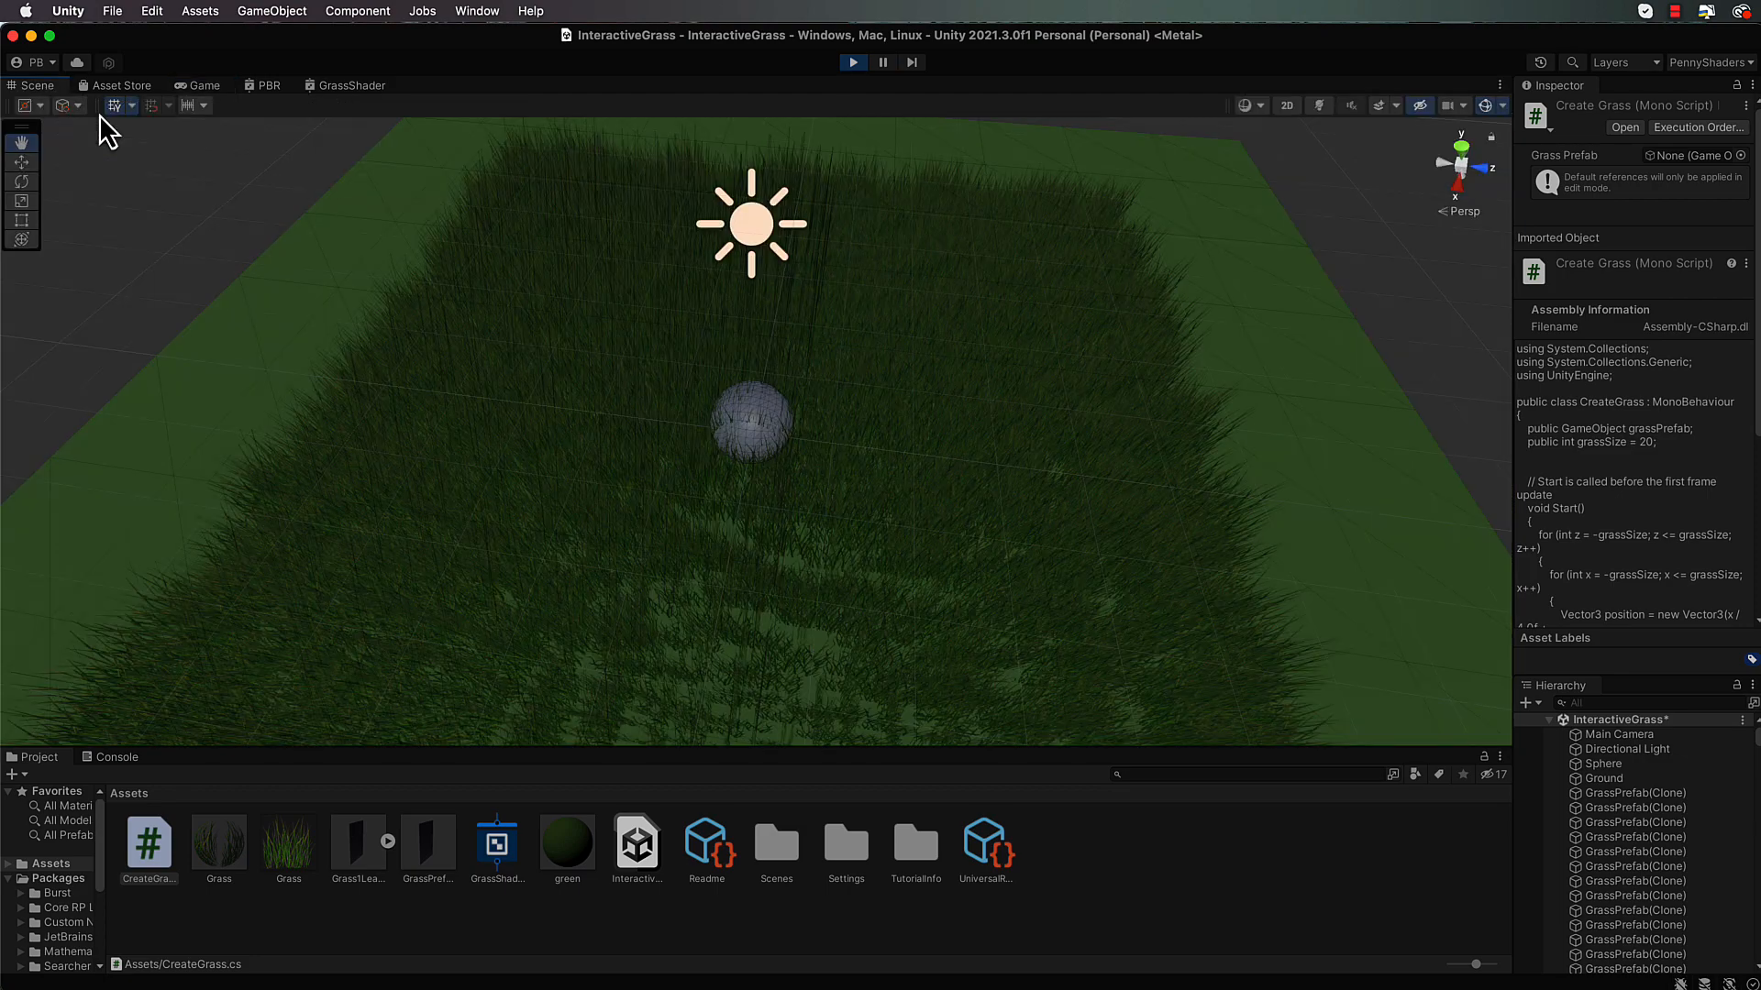
pyautogui.moveTo(883, 492); pyautogui.dragTo(795, 273, button='right')
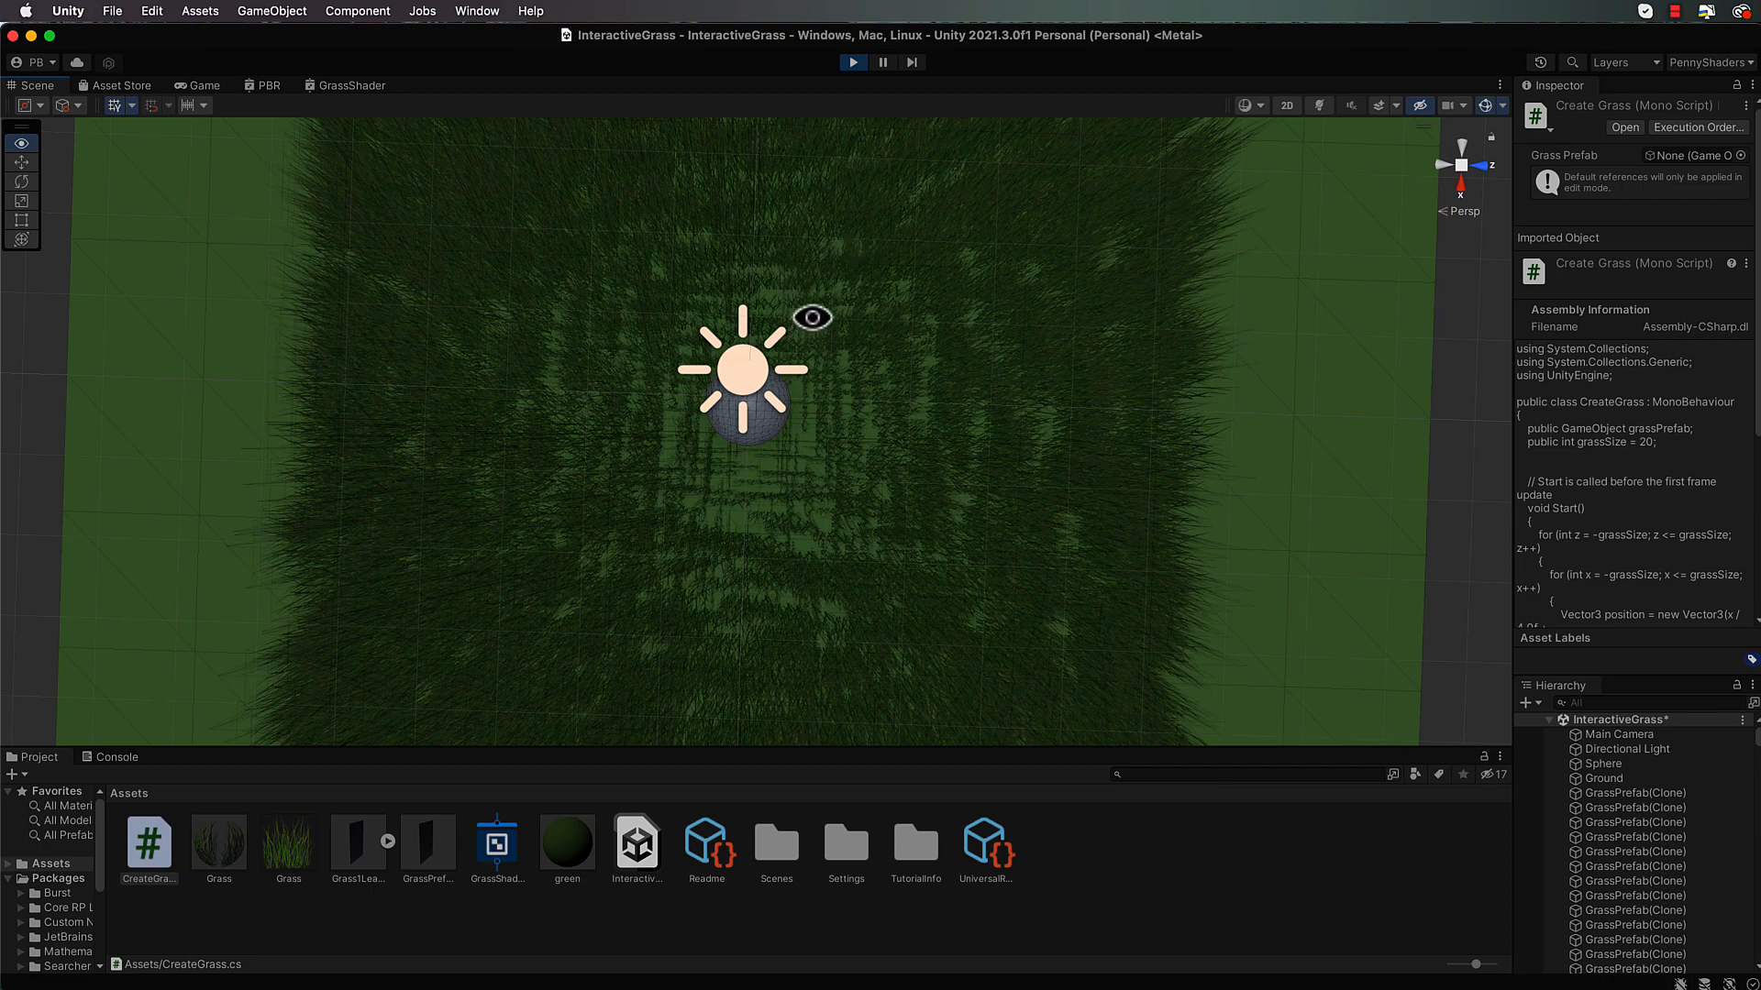
pyautogui.moveTo(844, 379); pyautogui.dragTo(583, 606, button='right')
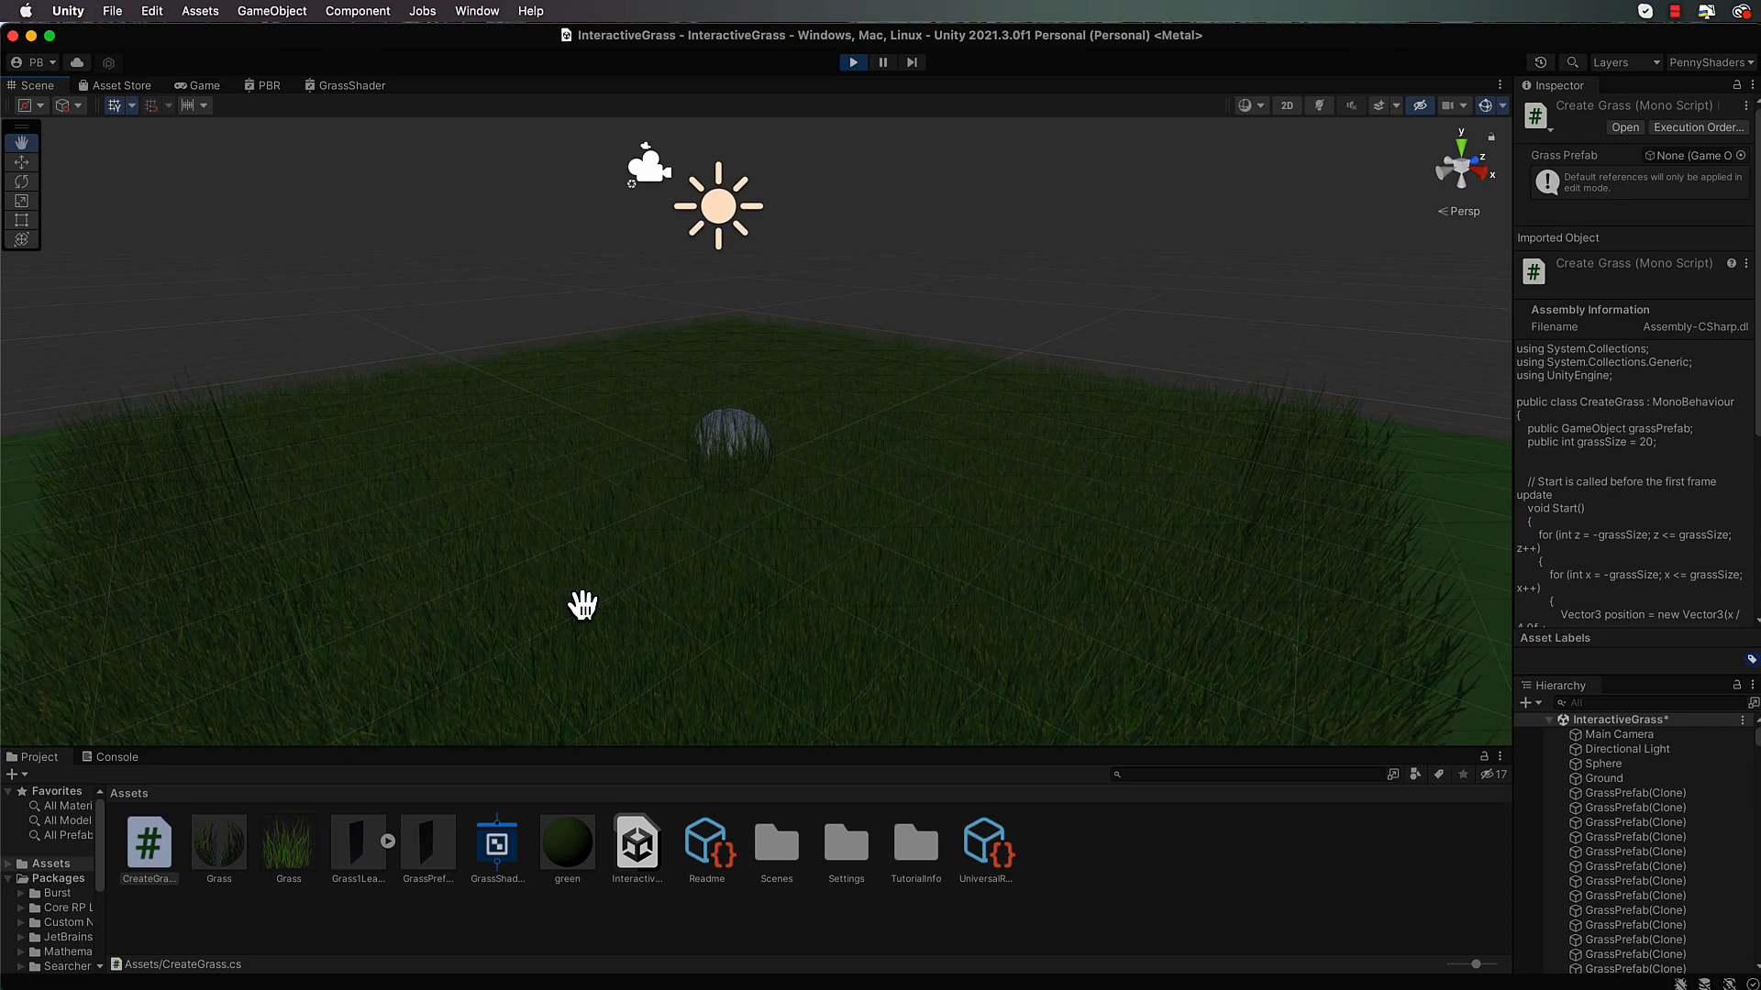